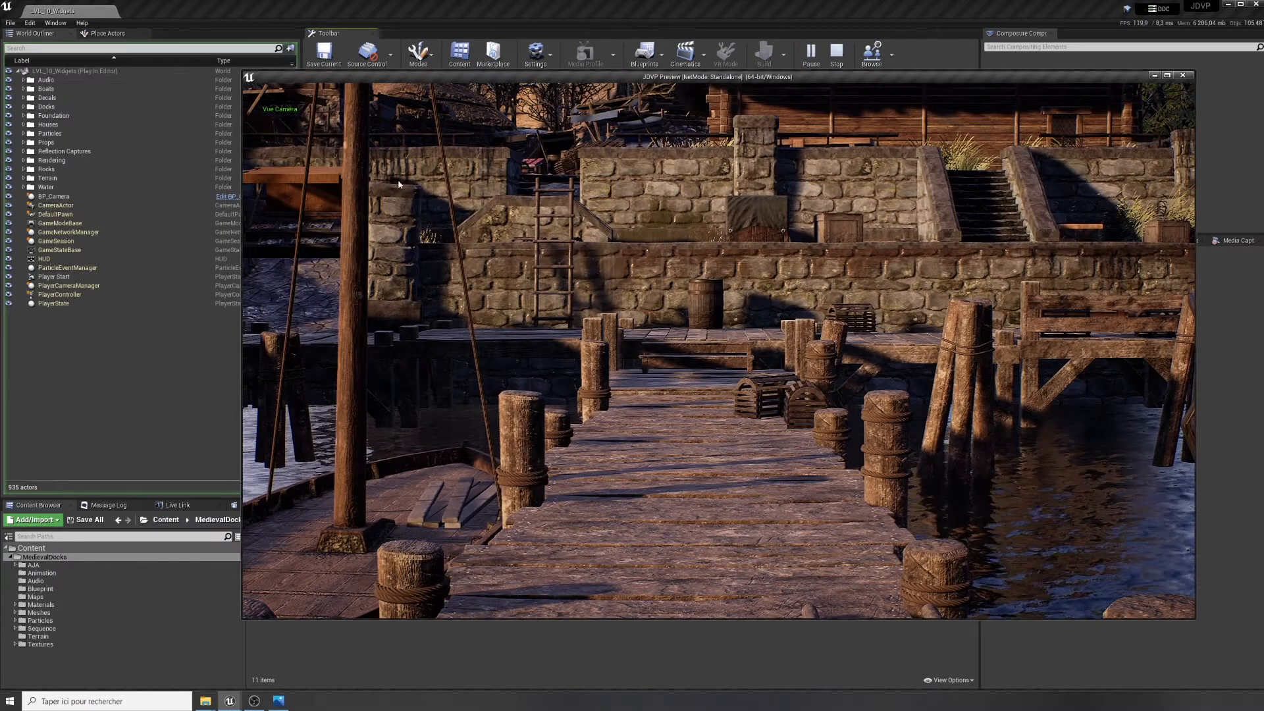
Toggle repeatedly between the level camera view and the player view in the running preview, and stop the play session
{"action": "key", "text": "c"}
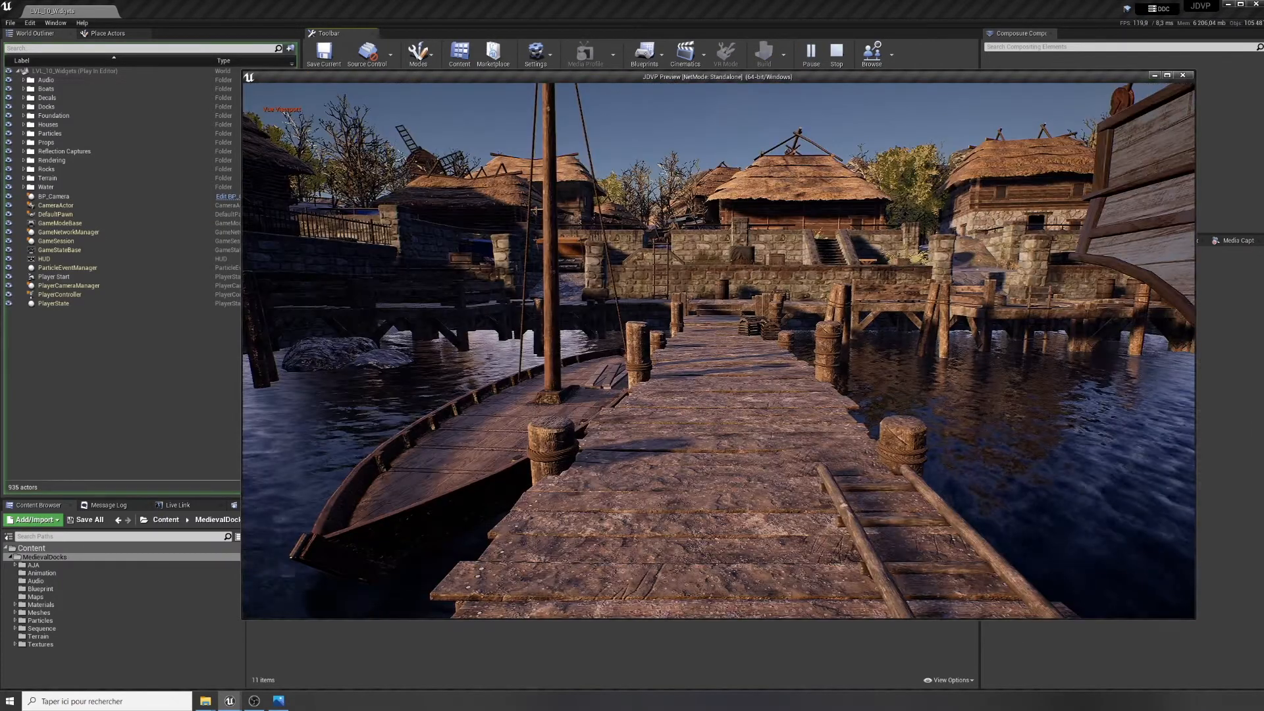
{"action": "key", "text": "c"}
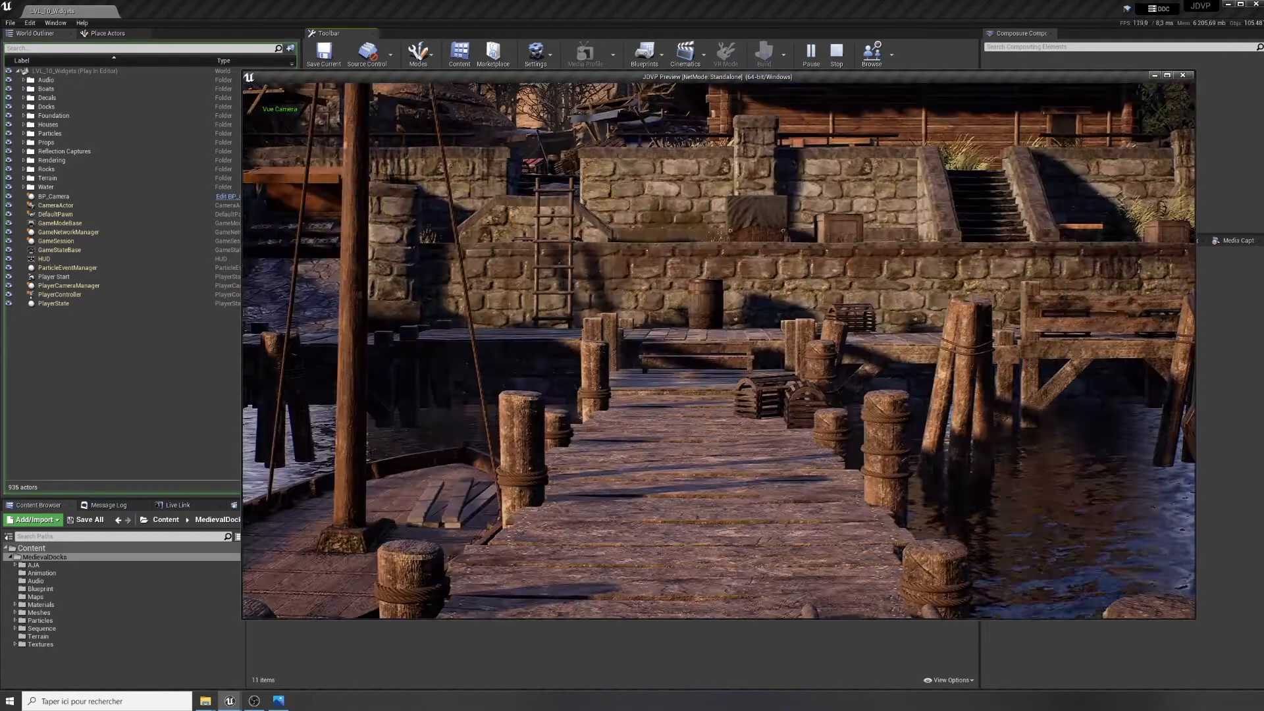
{"action": "key", "text": "c"}
{"action": "key", "text": "c"}
{"action": "key", "text": "c"}
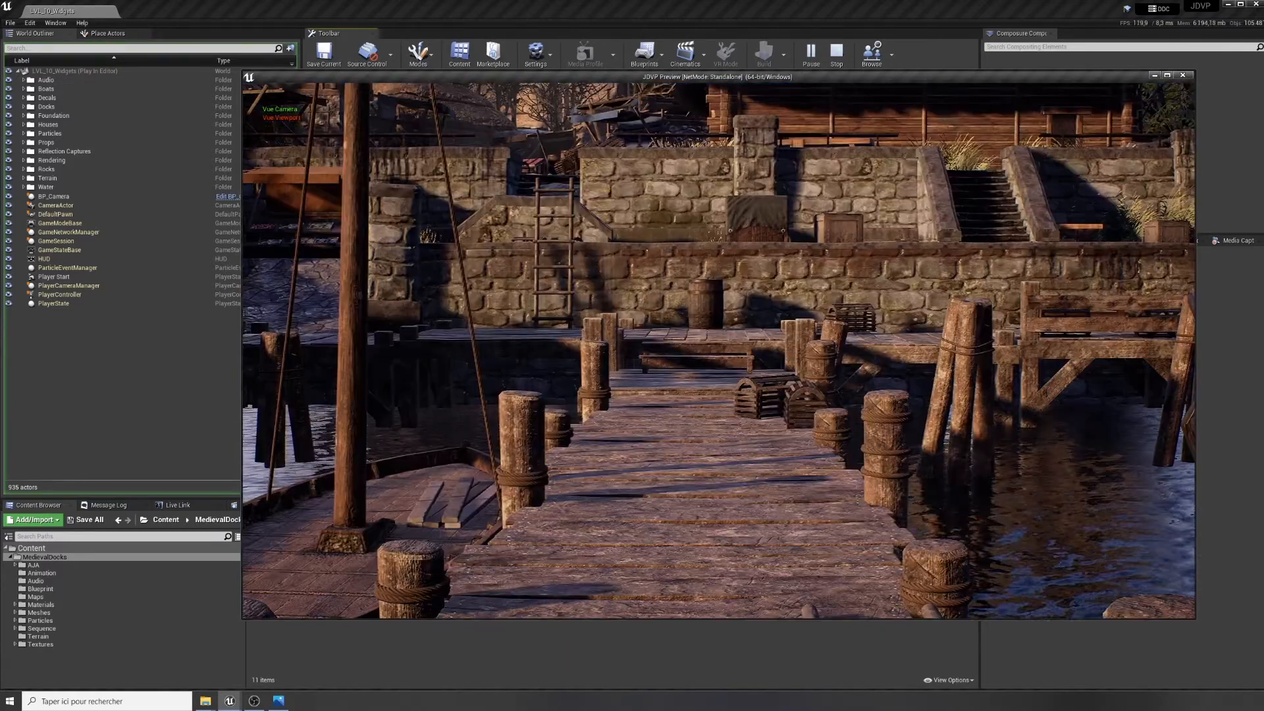
{"action": "key", "text": "c"}
{"action": "key", "text": "c"}
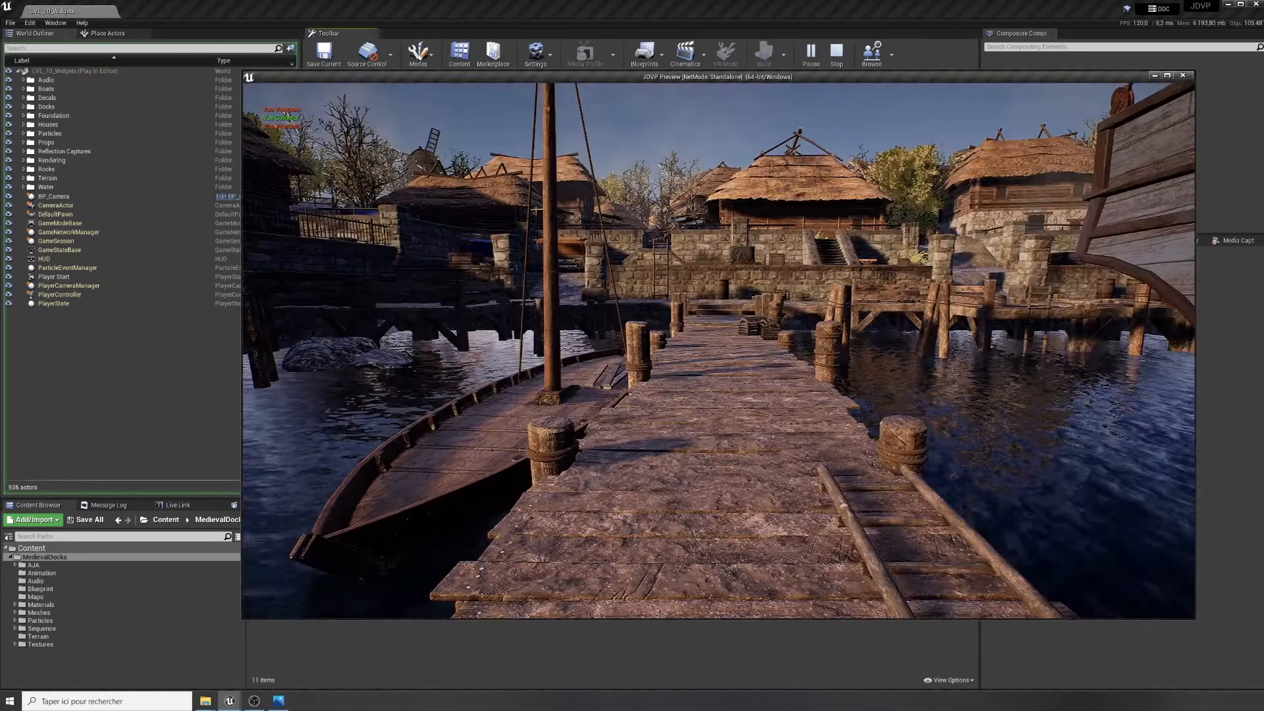
{"action": "key", "text": "Escape"}
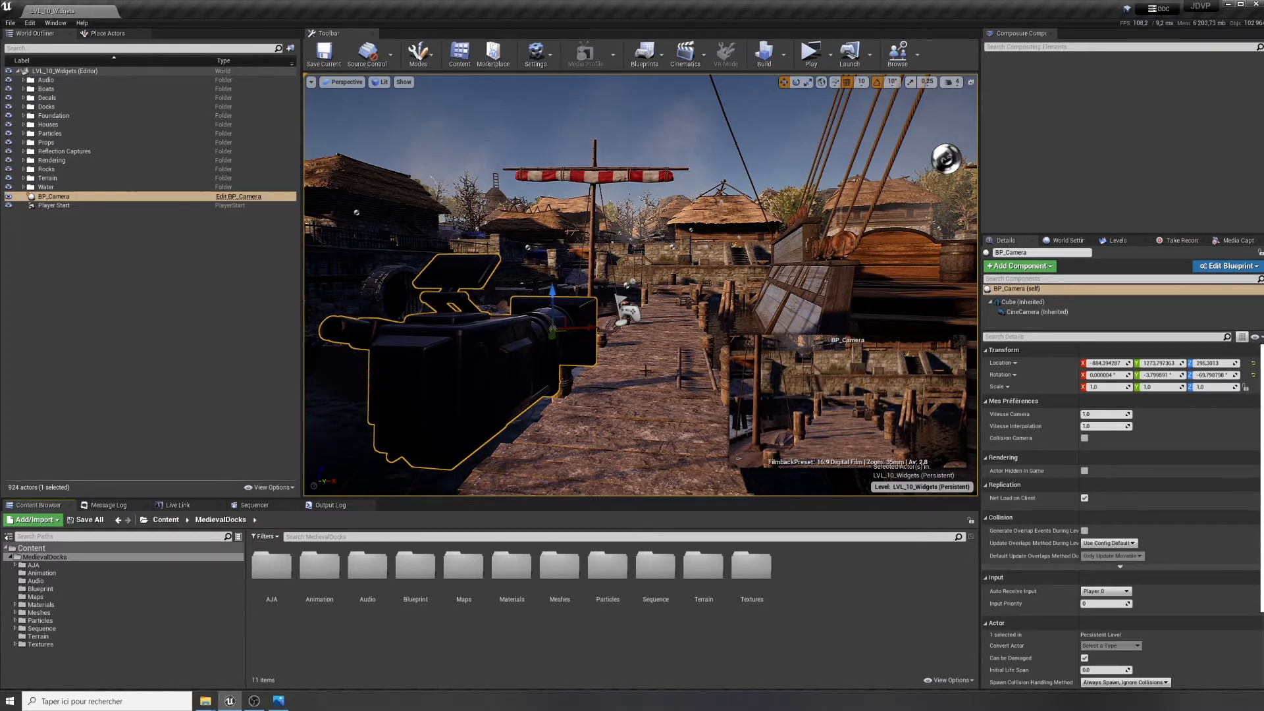
{"action": "left_click_drag", "start_coordinate": [646, 371], "coordinate": [621, 378]}
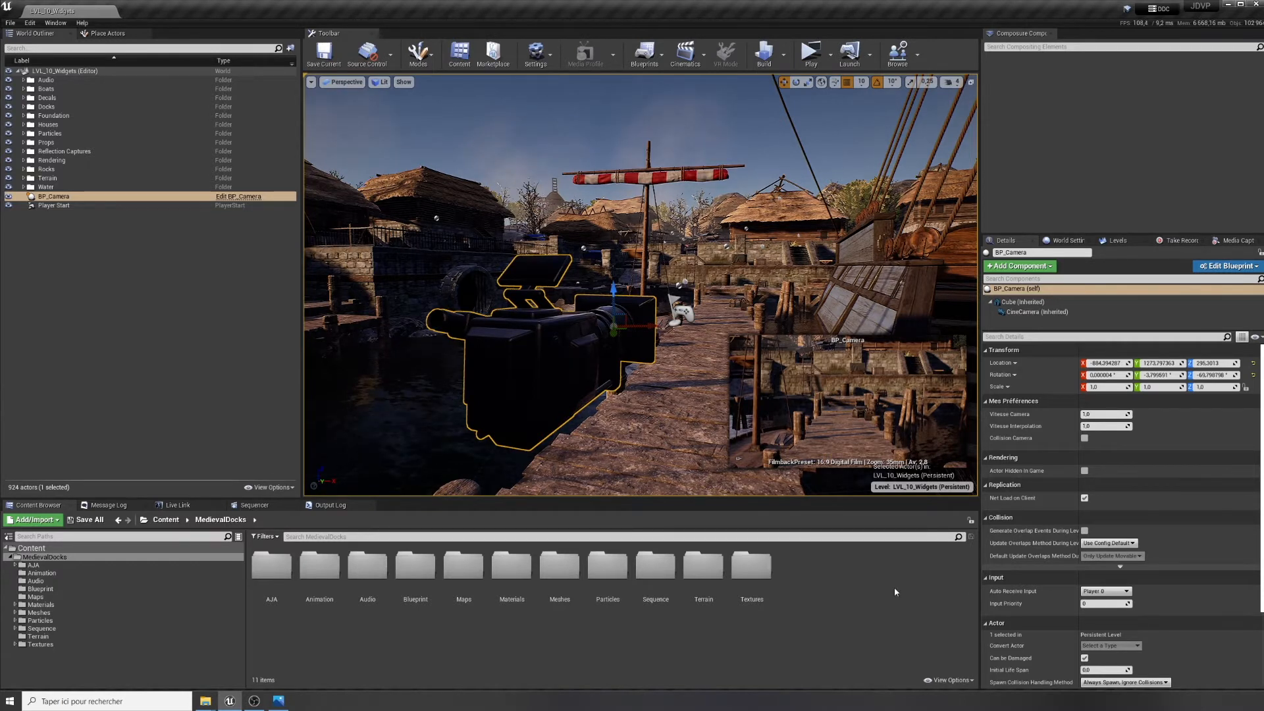
Create a folder named HUD inside the MedievalDocks content folder
{"action": "left_click", "coordinate": [79, 558]}
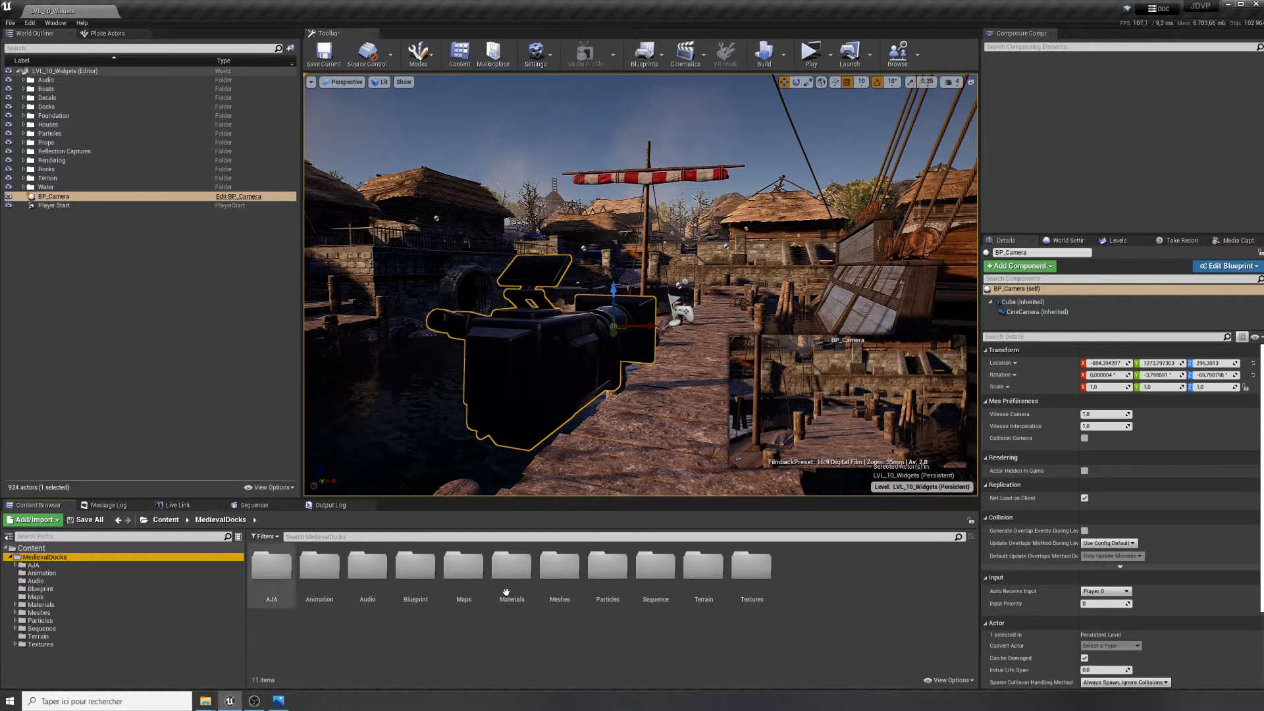
{"action": "right_click", "coordinate": [817, 584]}
{"action": "left_click", "coordinate": [846, 256]}
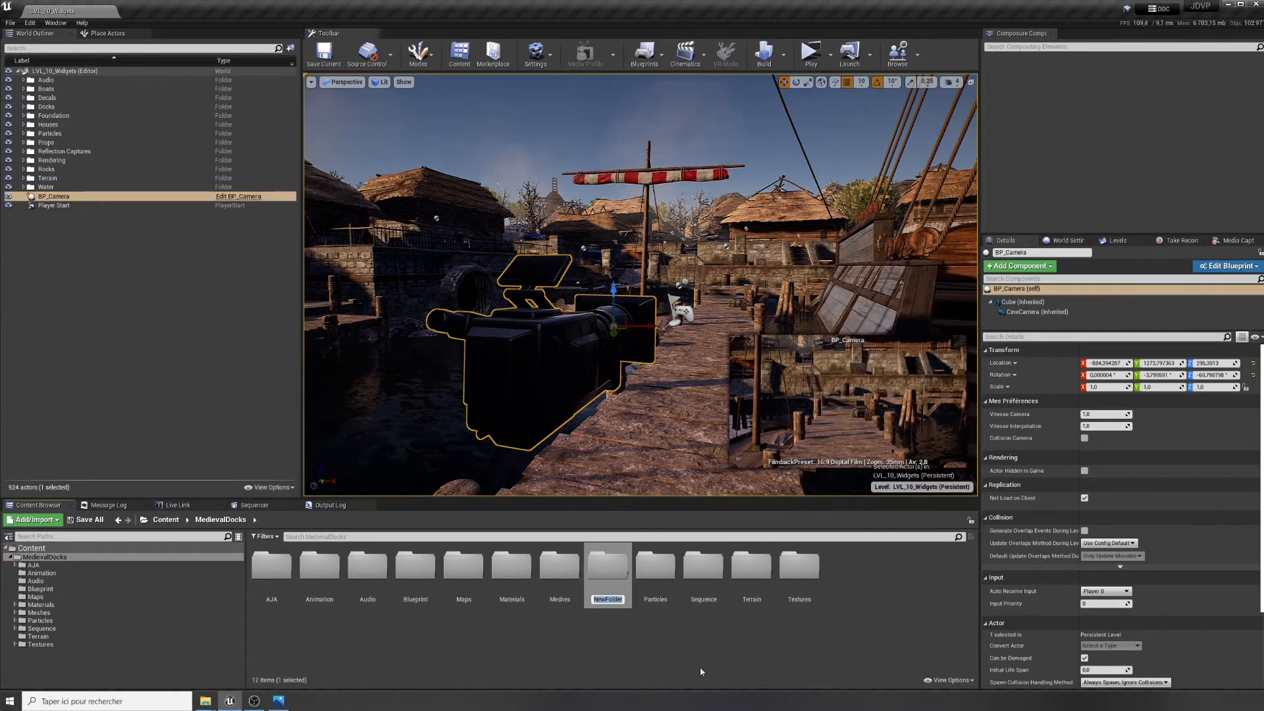
{"action": "type", "text": "HUD"}
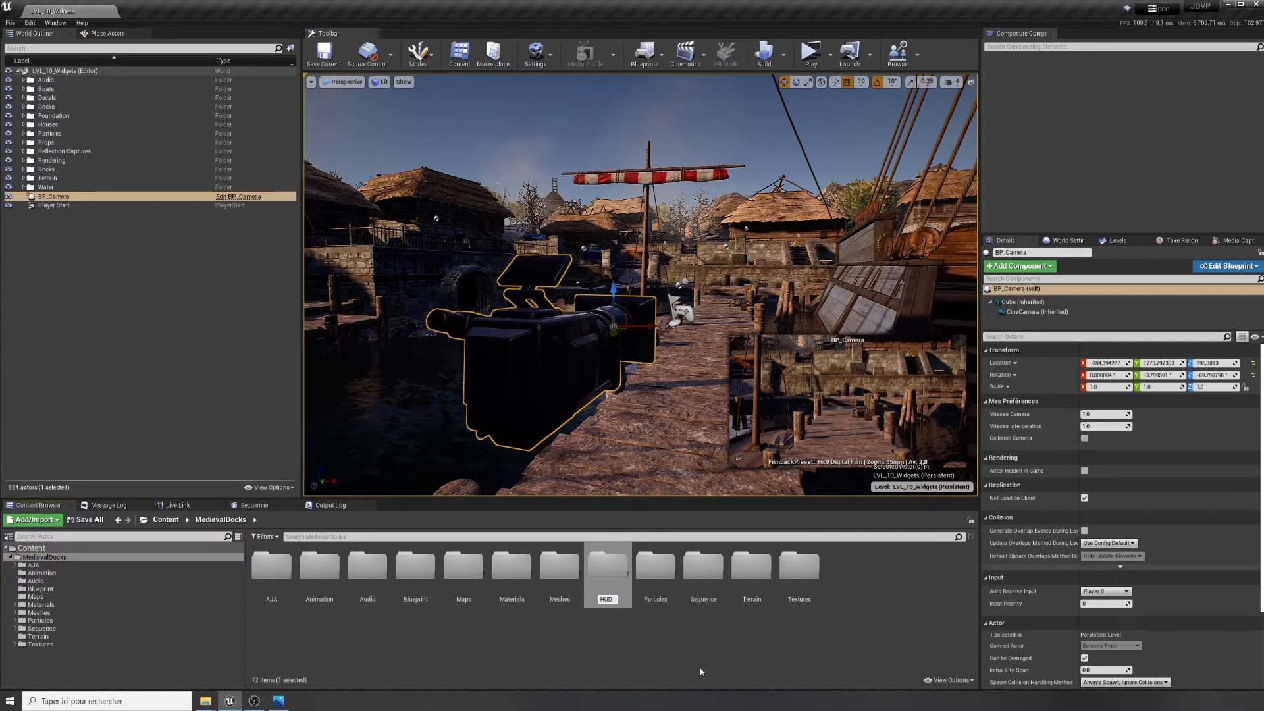
{"action": "key", "text": "Return"}
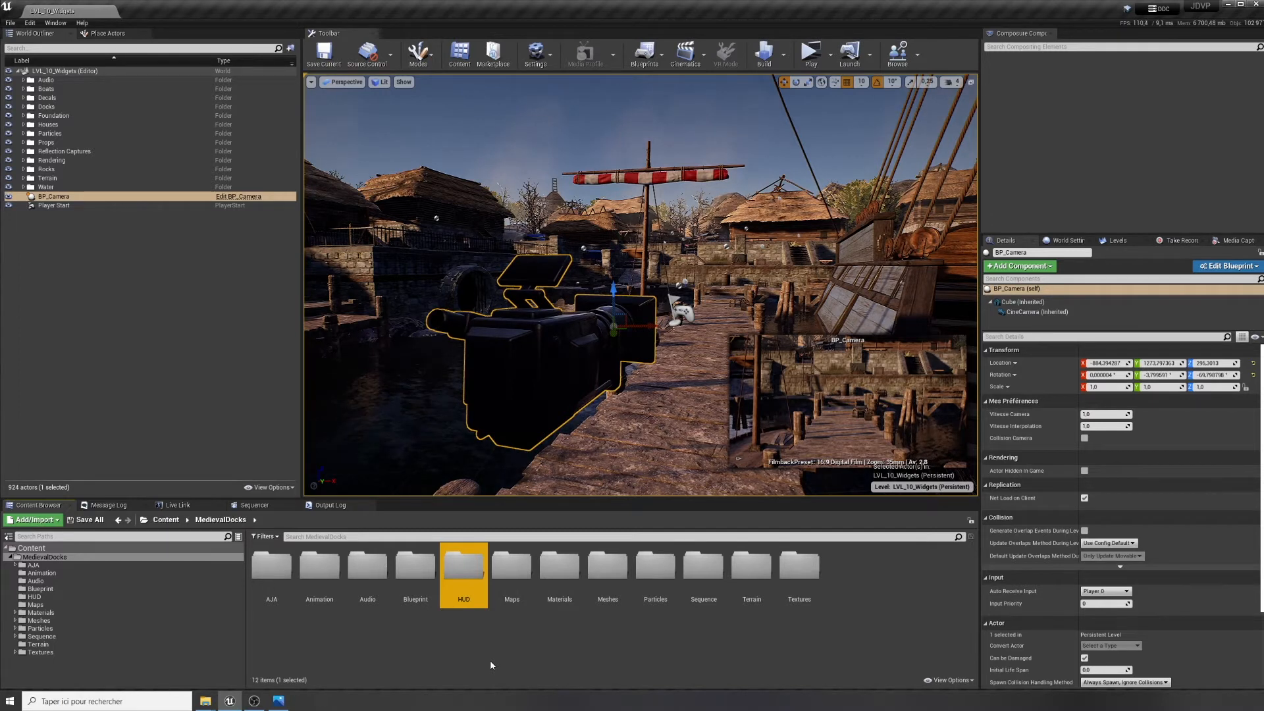
Create a Widget Blueprint named WBP_camera inside the HUD folder
{"action": "double_click", "coordinate": [463, 567]}
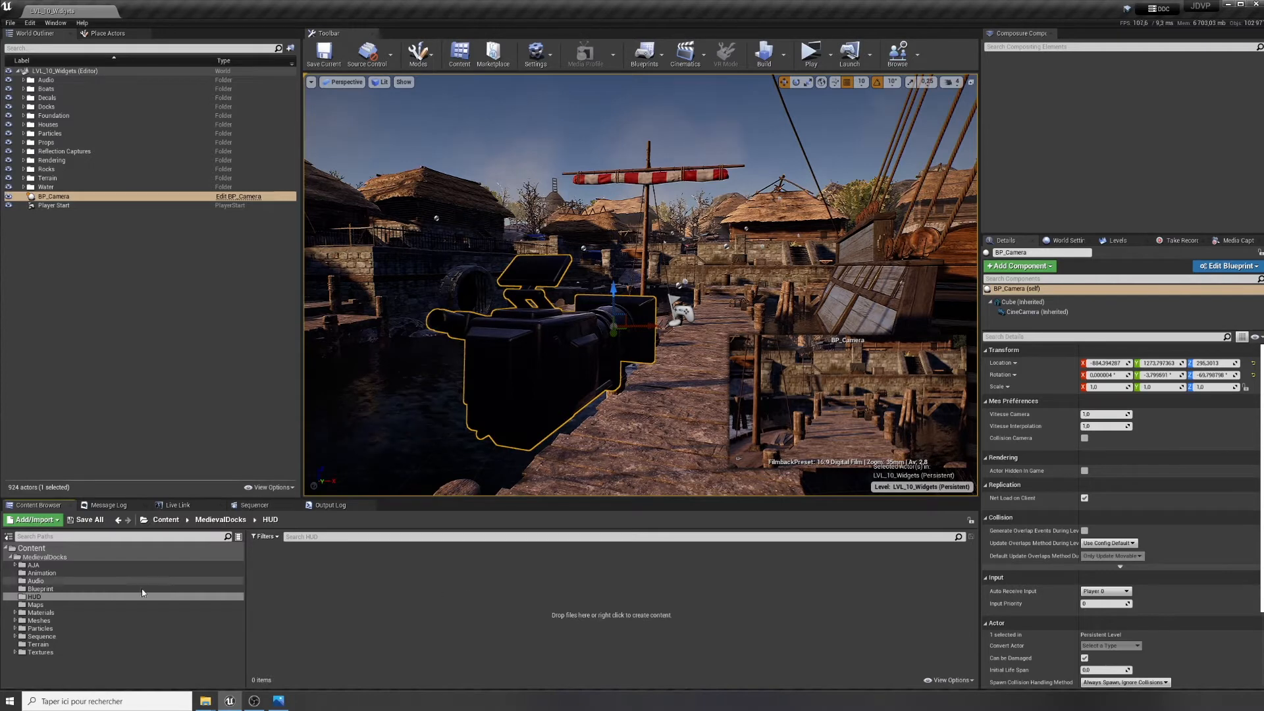
{"action": "right_click", "coordinate": [331, 591]}
{"action": "mouse_move", "coordinate": [395, 573]}
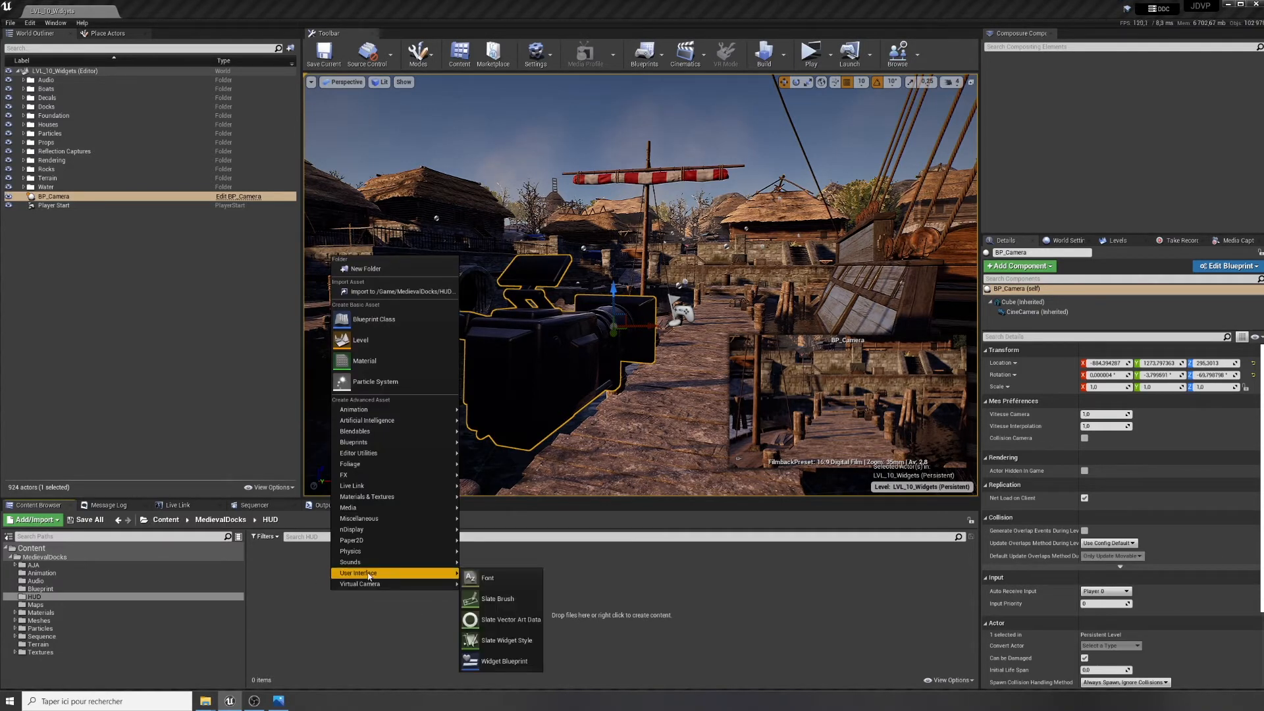
{"action": "left_click", "coordinate": [504, 662]}
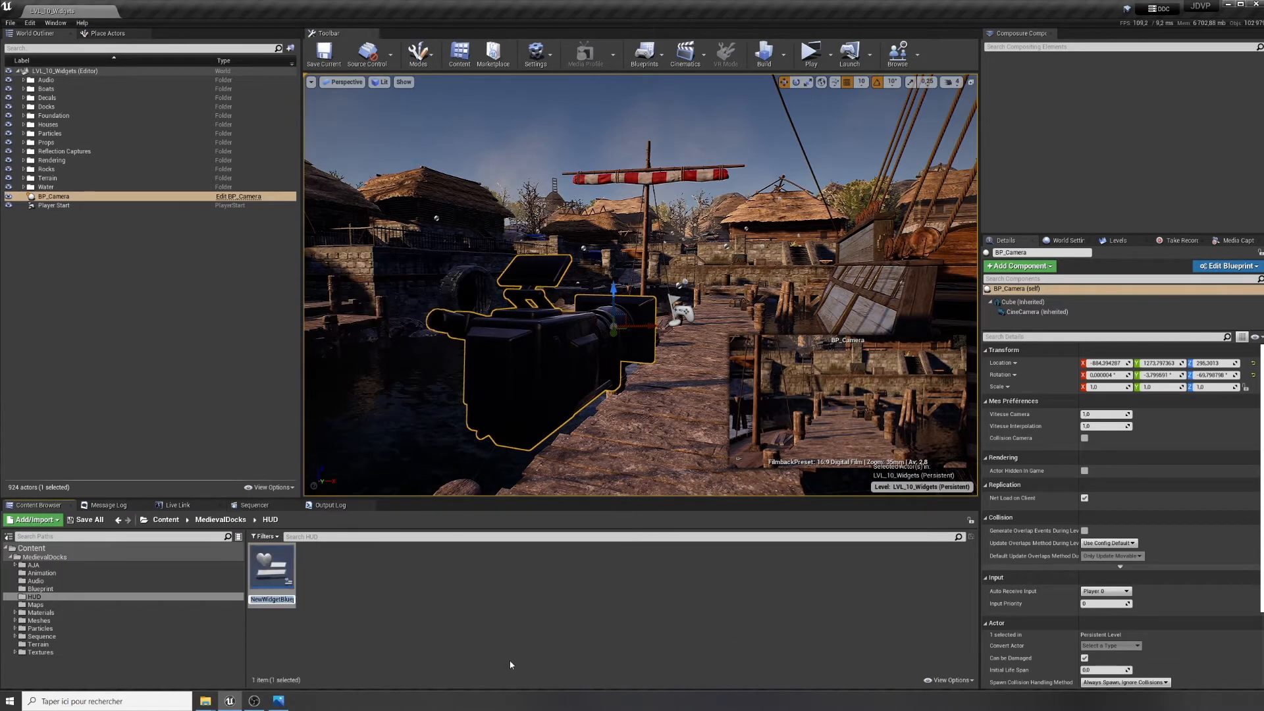
{"action": "type", "text": "WB"}
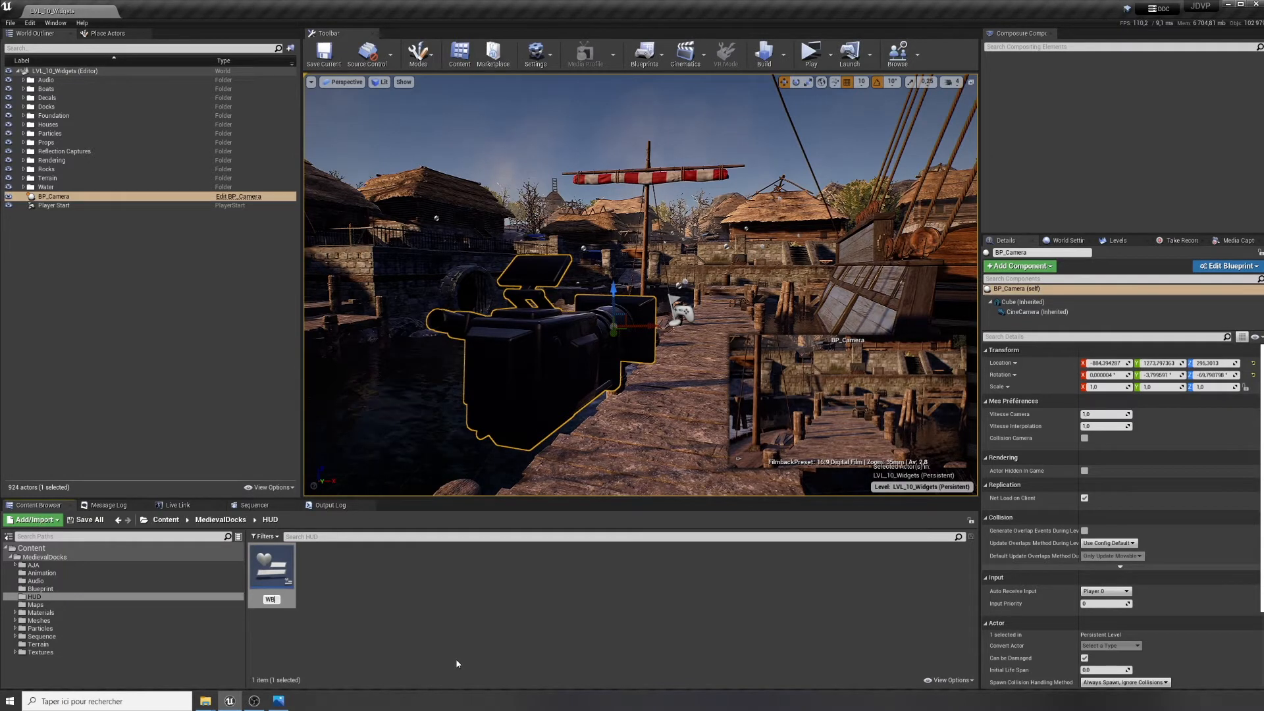
{"action": "type", "text": "P_camera"}
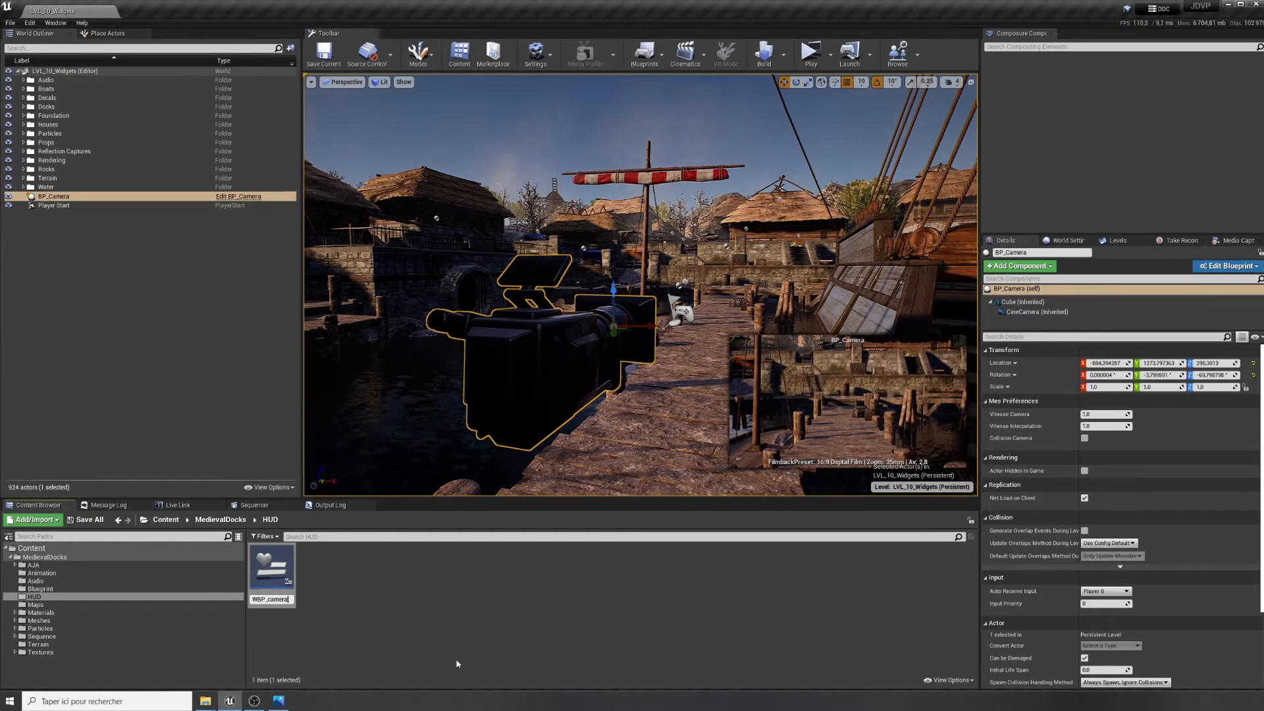
{"action": "key", "text": "Return"}
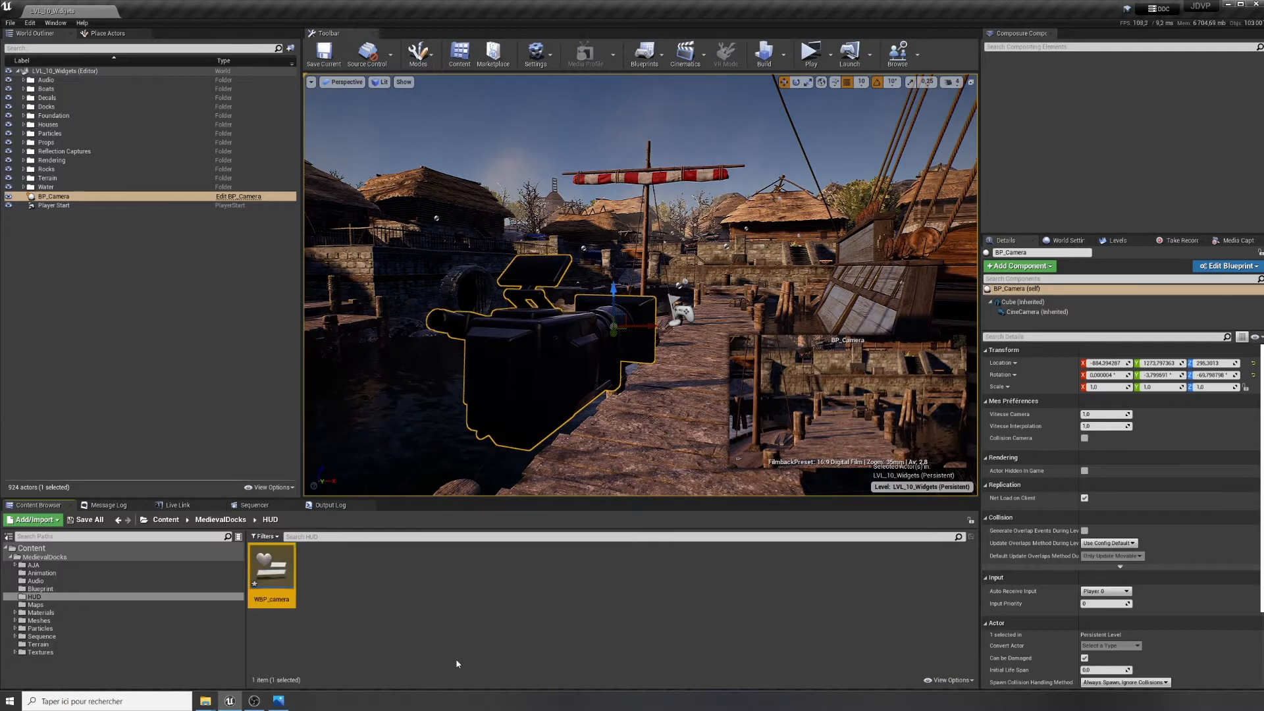
Open the WBP_camera widget for editing and try resizing its canvas preview from the corner
{"action": "double_click", "coordinate": [280, 580]}
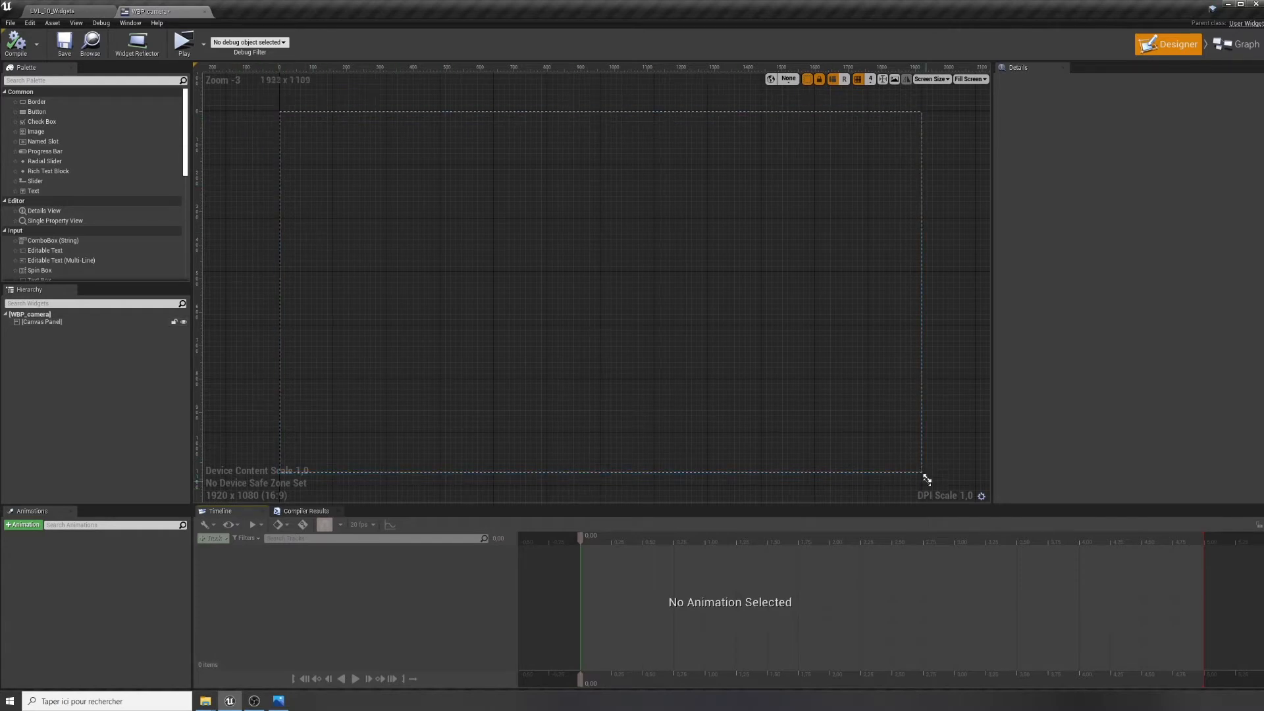
{"action": "mouse_move", "coordinate": [926, 475]}
{"action": "left_mouse_down"}
{"action": "mouse_move", "coordinate": [773, 370]}
{"action": "mouse_move", "coordinate": [644, 314]}
{"action": "mouse_move", "coordinate": [867, 457]}
{"action": "mouse_move", "coordinate": [909, 468]}
{"action": "mouse_move", "coordinate": [686, 361]}
{"action": "mouse_move", "coordinate": [625, 287]}
{"action": "mouse_move", "coordinate": [923, 473]}
{"action": "left_mouse_up"}
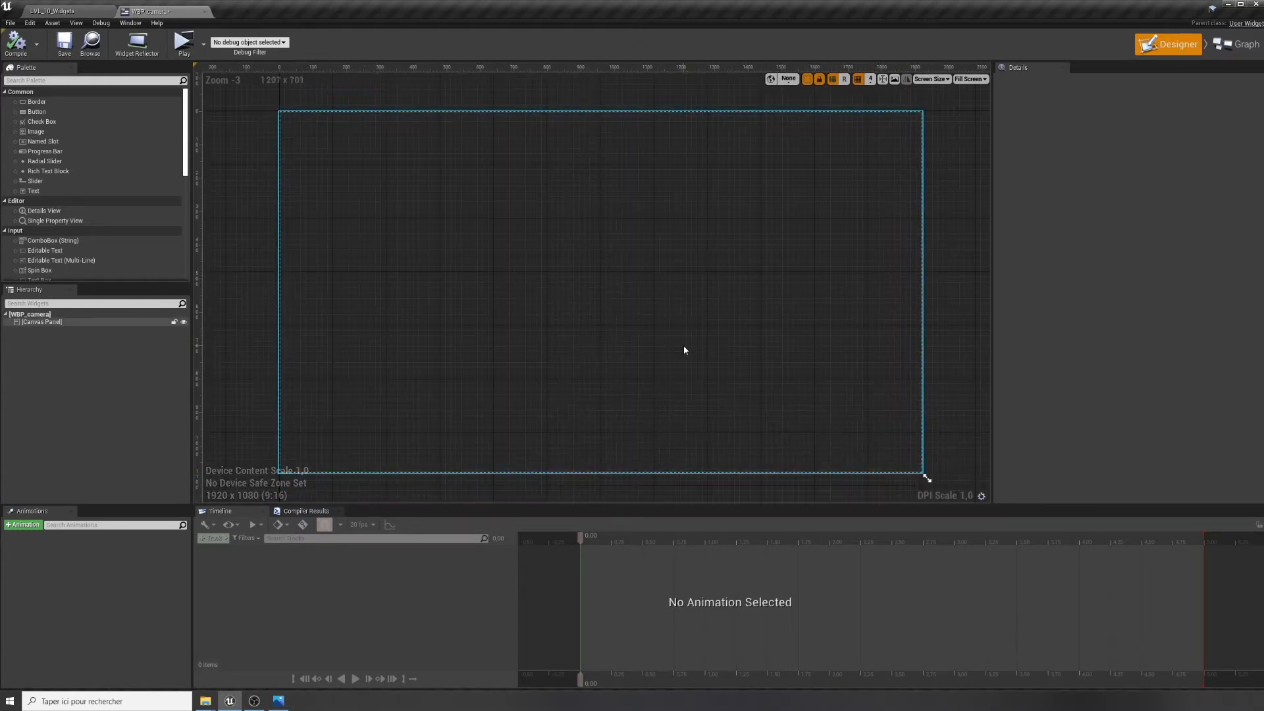
{"action": "scroll", "coordinate": [684, 345], "scroll_direction": "down", "scroll_amount": 3}
{"action": "right_click_drag", "start_coordinate": [738, 437], "coordinate": [614, 243]}
{"action": "scroll", "coordinate": [614, 243], "scroll_direction": "down", "scroll_amount": 3}
{"action": "mouse_move", "coordinate": [638, 263]}
{"action": "left_mouse_down"}
{"action": "mouse_move", "coordinate": [804, 358]}
{"action": "mouse_move", "coordinate": [637, 266]}
{"action": "left_mouse_up"}
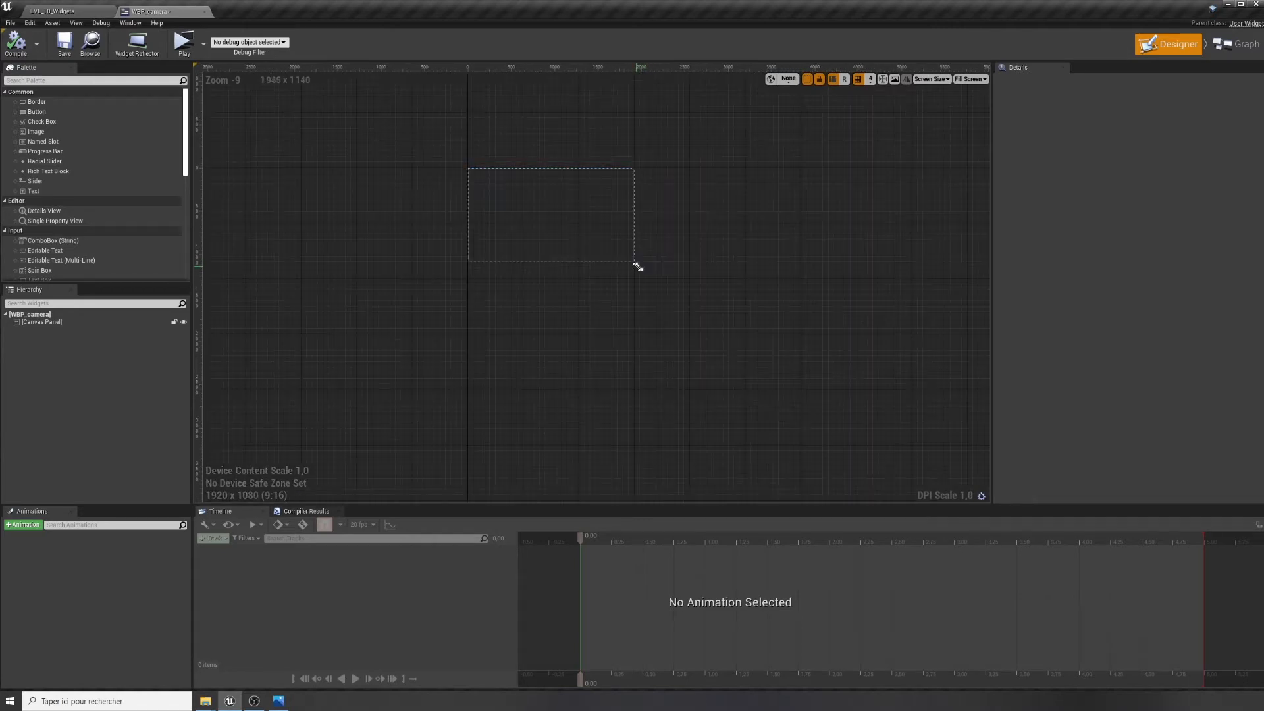
Set the designer's preview screen size to the television preset 1080i, 1080p (HDTV, Blu-ray)
{"action": "left_click", "coordinate": [932, 79]}
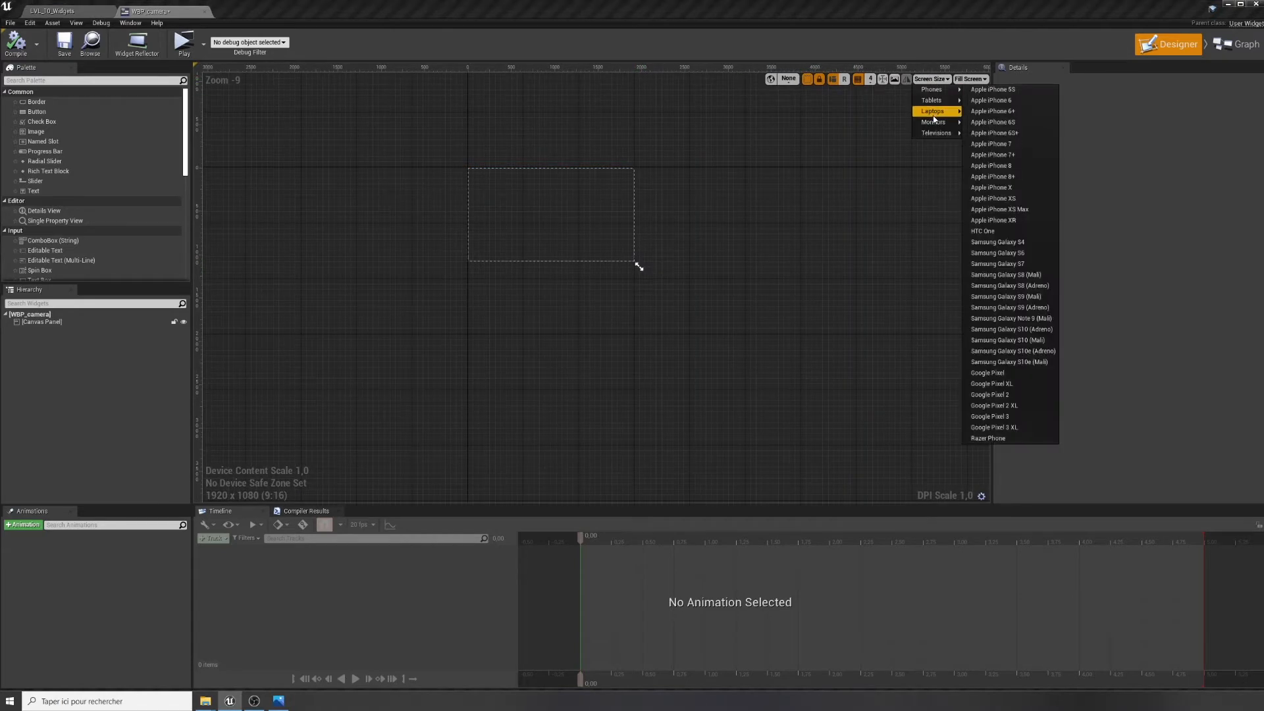
{"action": "mouse_move", "coordinate": [933, 137]}
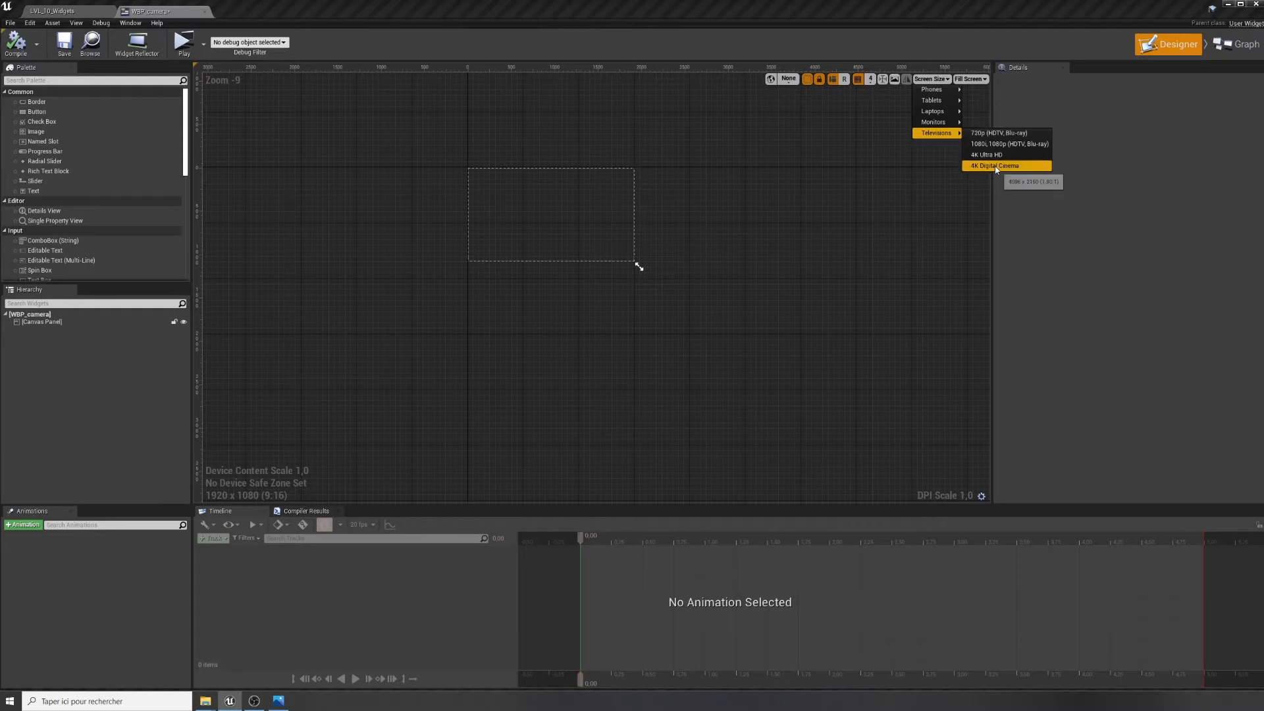
{"action": "left_click", "coordinate": [1010, 143]}
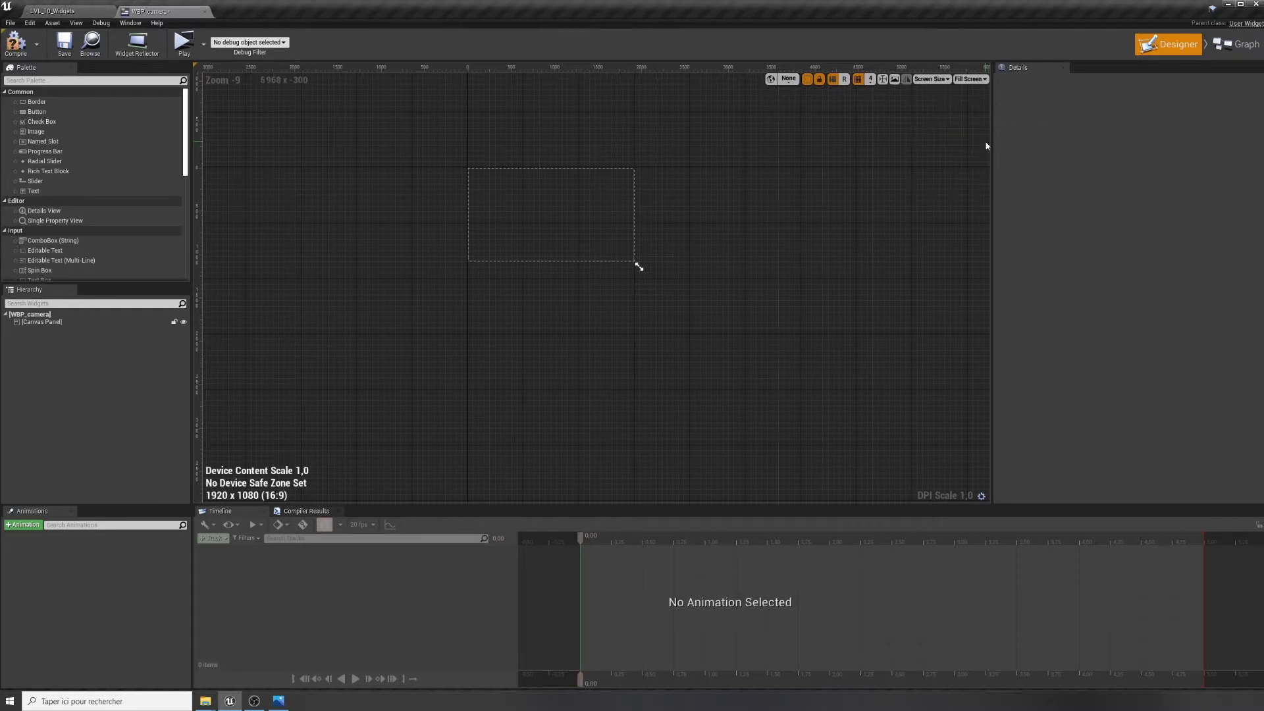
{"action": "scroll", "coordinate": [543, 263], "scroll_direction": "up", "scroll_amount": 5}
{"action": "right_click_drag", "start_coordinate": [532, 199], "coordinate": [607, 305]}
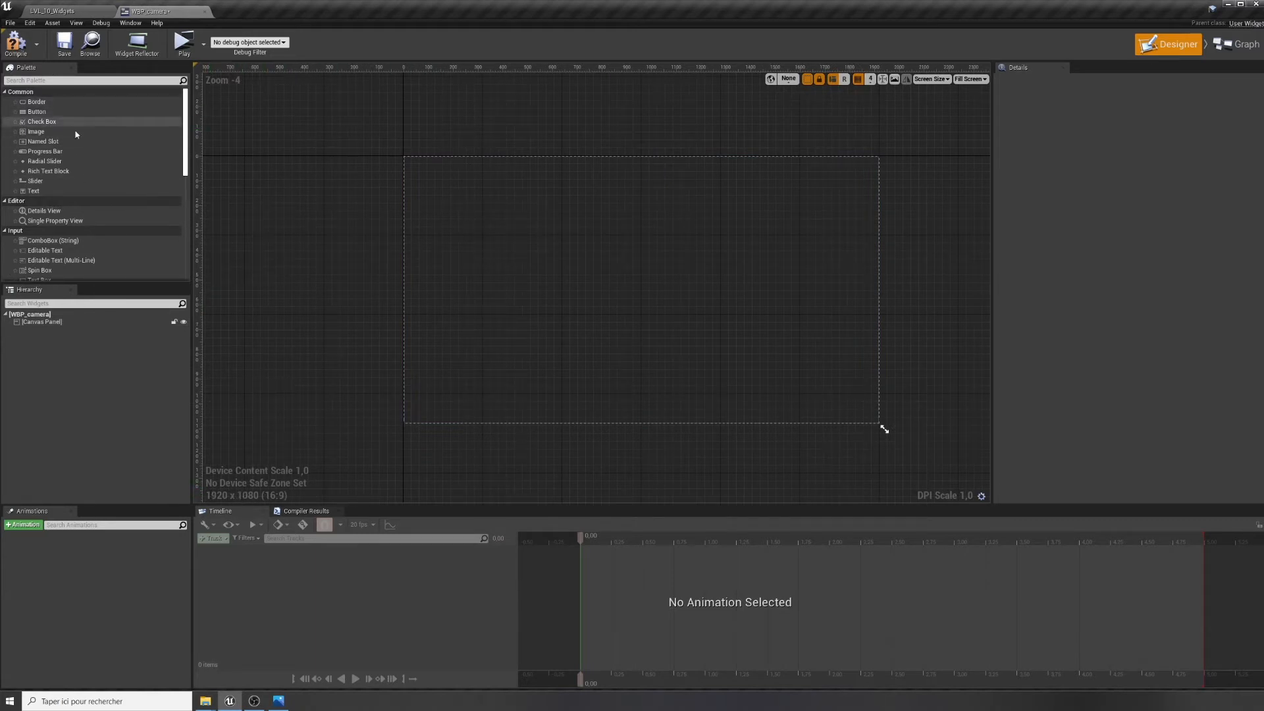
Add a Text widget to the canvas panel at about X 628, Y 396
{"action": "scroll", "coordinate": [92, 191], "scroll_direction": "down", "scroll_amount": 10}
{"action": "scroll", "coordinate": [100, 211], "scroll_direction": "up", "scroll_amount": 10}
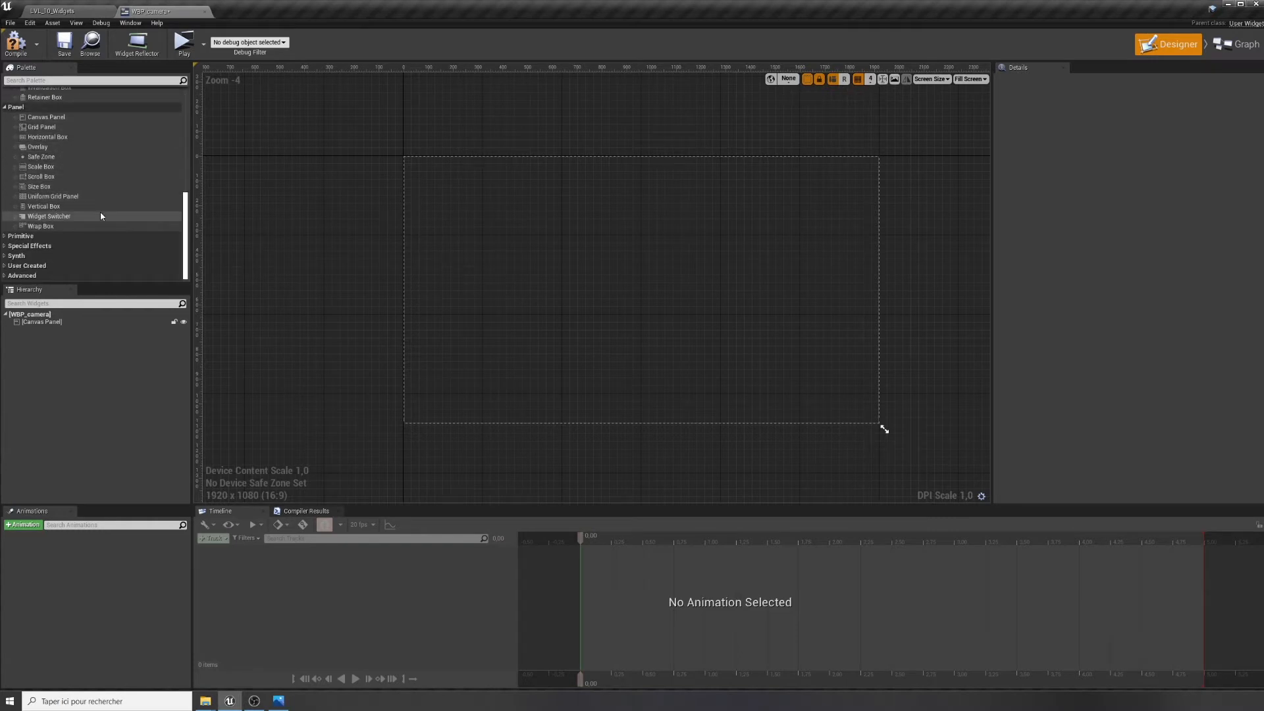
{"action": "left_click_drag", "start_coordinate": [92, 192], "coordinate": [559, 254]}
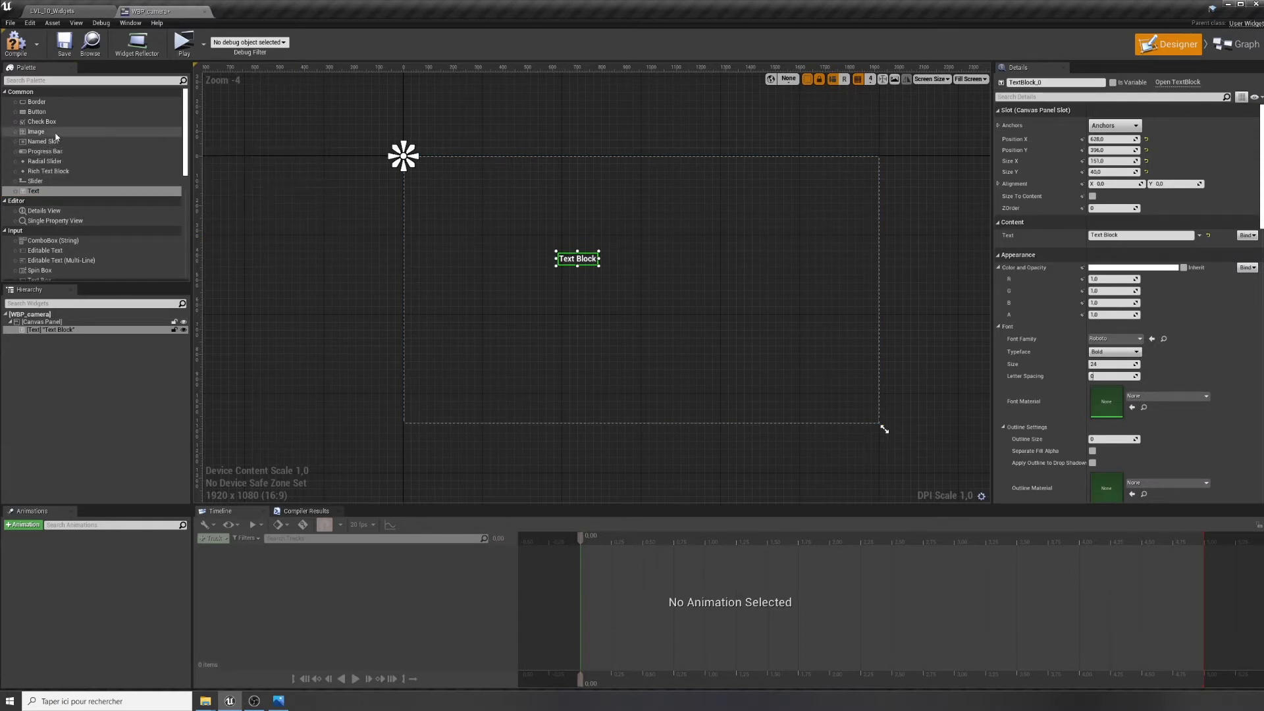
Look through the available widget types and move the text block to about X 704, Y 348
{"action": "scroll", "coordinate": [136, 223], "scroll_direction": "down", "scroll_amount": 3}
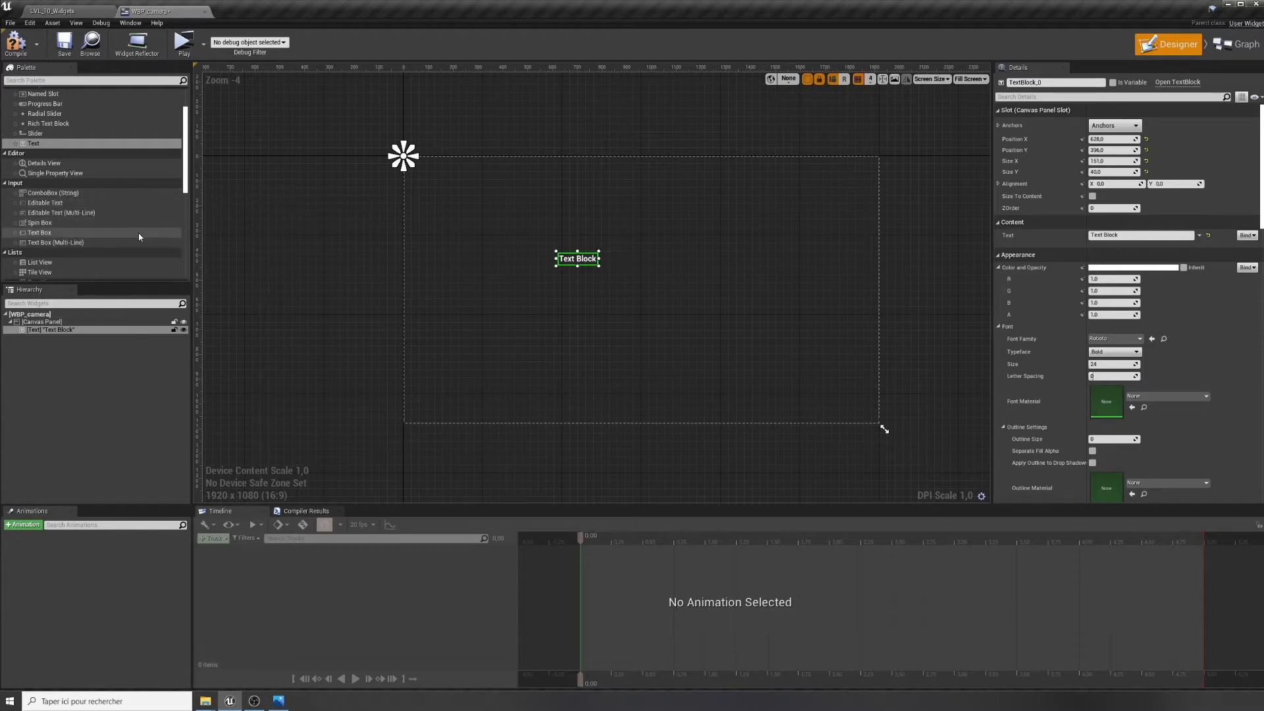
{"action": "scroll", "coordinate": [138, 231], "scroll_direction": "down", "scroll_amount": 5}
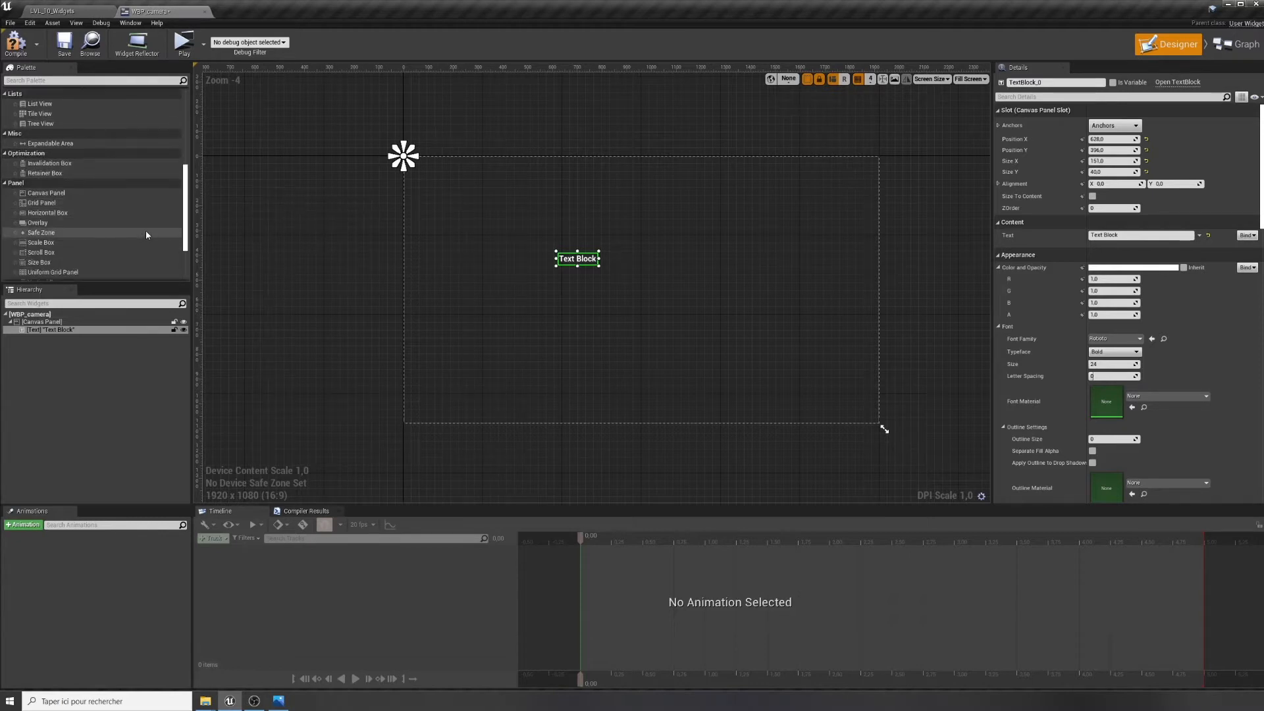
{"action": "scroll", "coordinate": [137, 219], "scroll_direction": "down", "scroll_amount": 1}
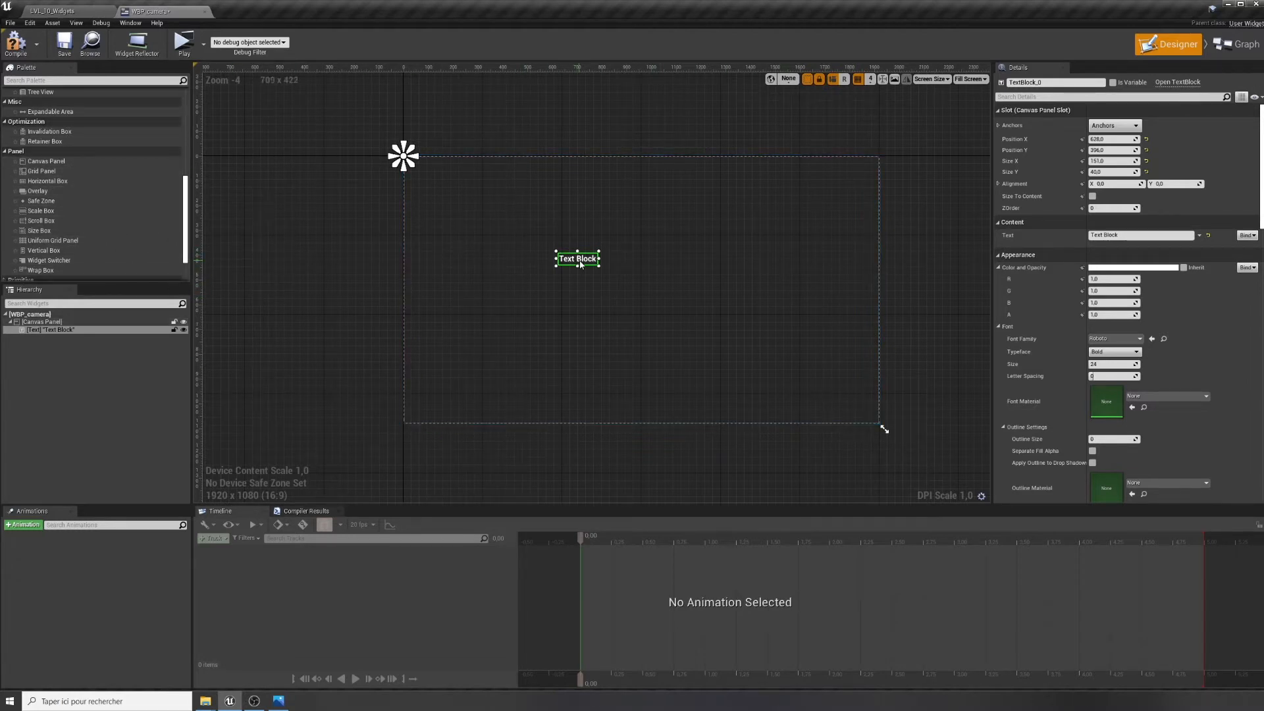
{"action": "mouse_move", "coordinate": [576, 264]}
{"action": "left_mouse_down"}
{"action": "mouse_move", "coordinate": [515, 253]}
{"action": "mouse_move", "coordinate": [595, 252]}
{"action": "left_mouse_up"}
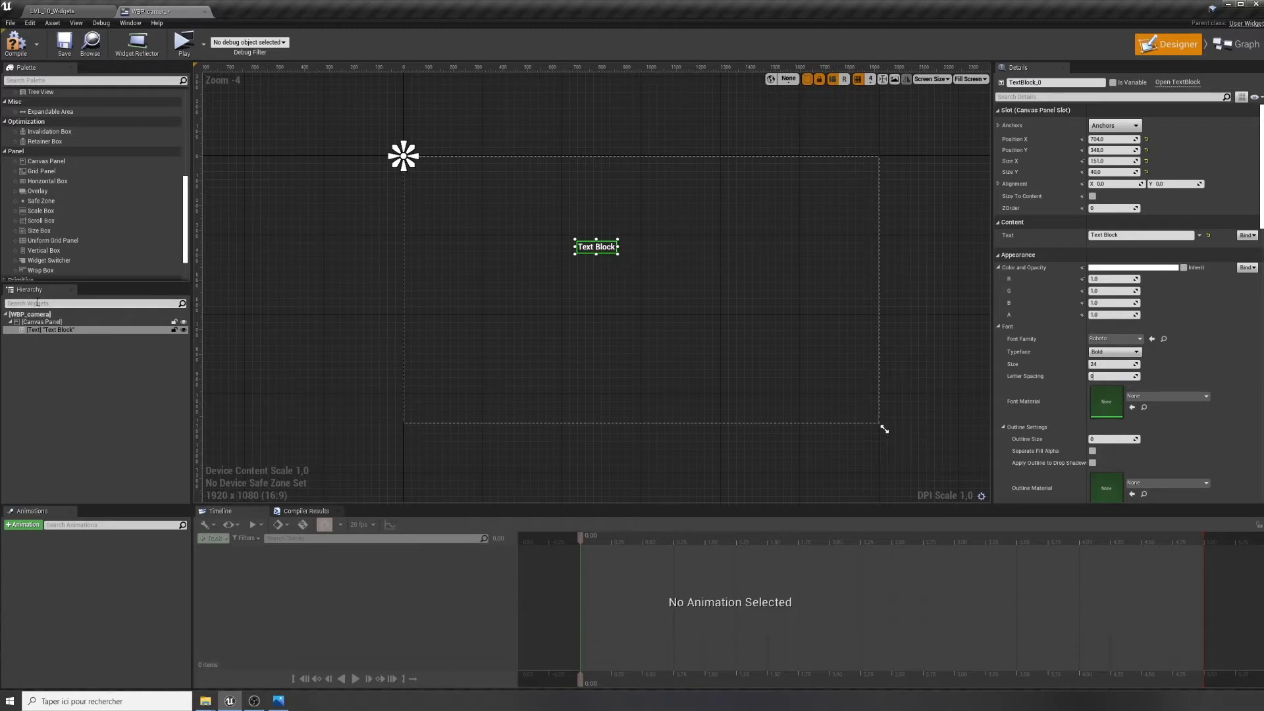
Examine the text block's properties from slot to navigation settings, and filter them by "size"
{"action": "left_click", "coordinate": [78, 330]}
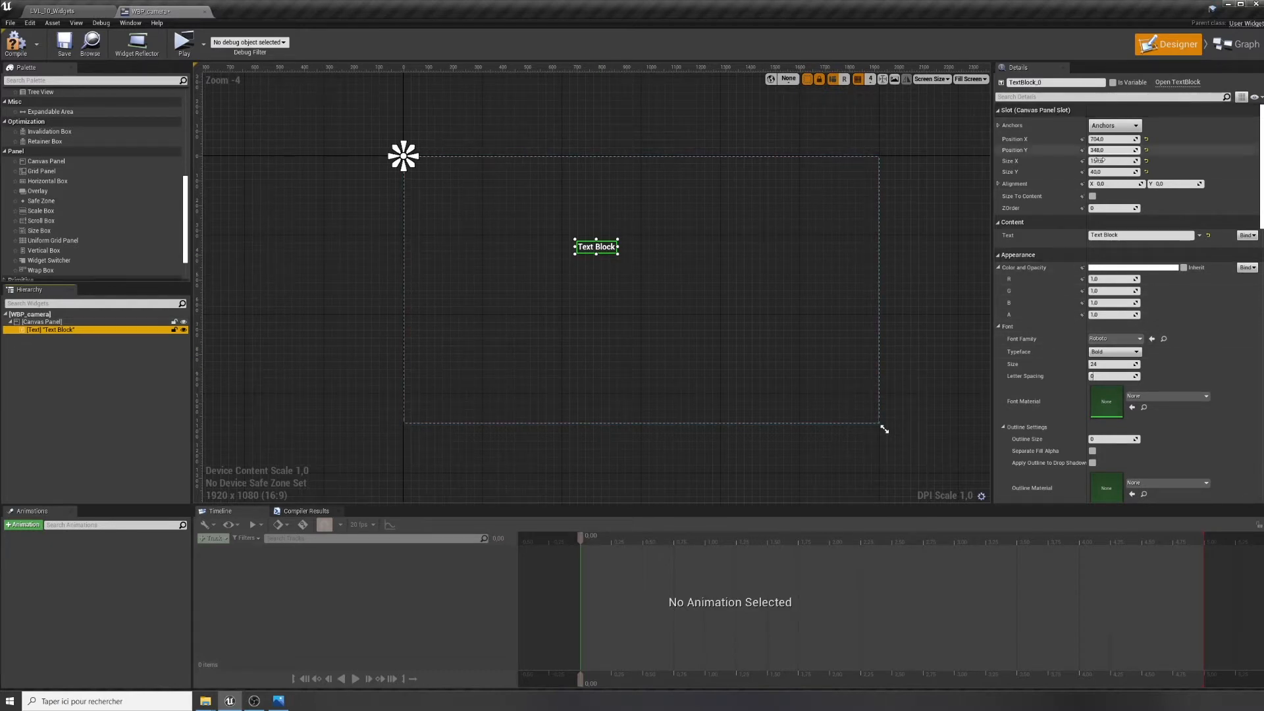
{"action": "scroll", "coordinate": [1045, 246], "scroll_direction": "down", "scroll_amount": 4}
{"action": "scroll", "coordinate": [1044, 246], "scroll_direction": "down", "scroll_amount": 15}
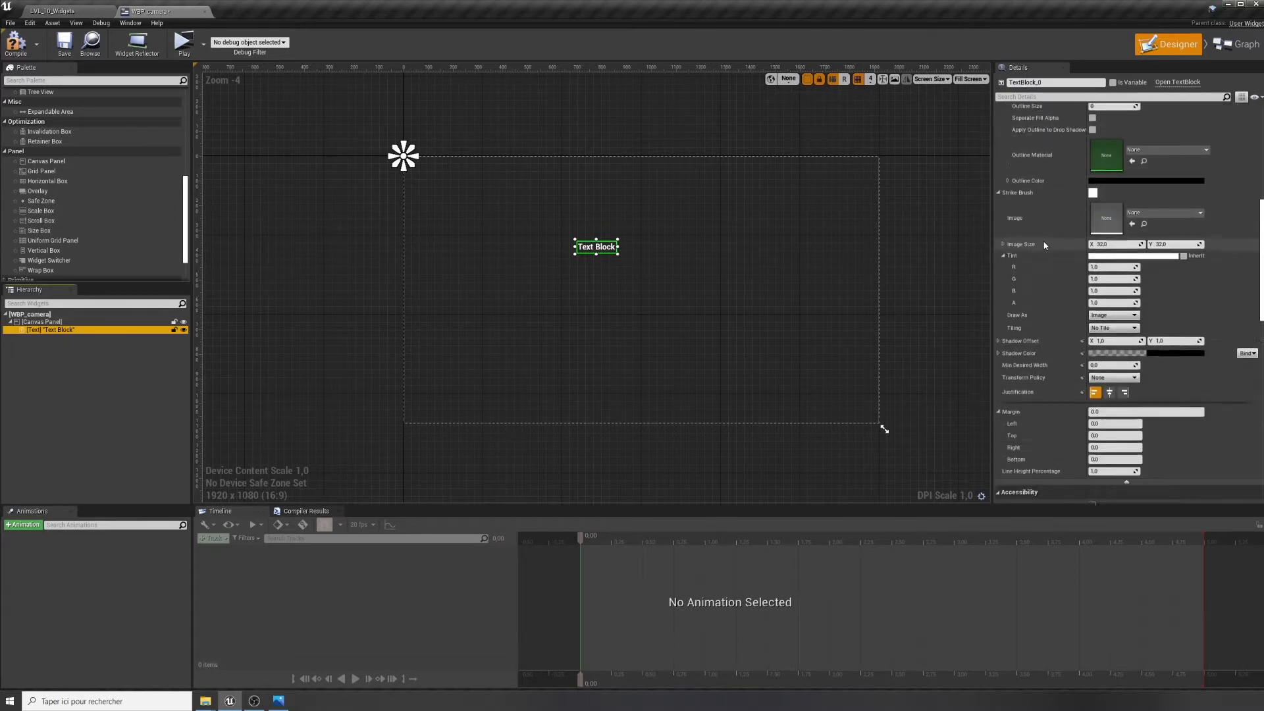
{"action": "scroll", "coordinate": [1044, 247], "scroll_direction": "down", "scroll_amount": 3}
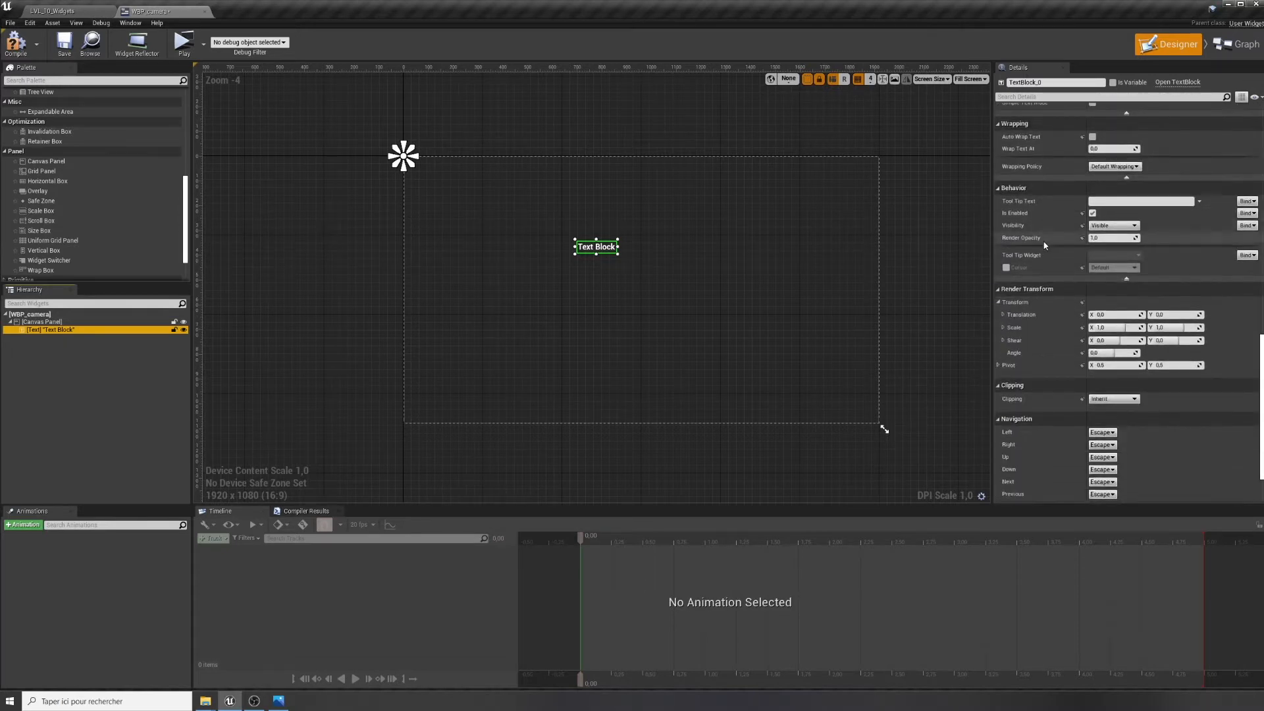
{"action": "scroll", "coordinate": [1044, 247], "scroll_direction": "up", "scroll_amount": 9}
{"action": "scroll", "coordinate": [1045, 246], "scroll_direction": "up", "scroll_amount": 13}
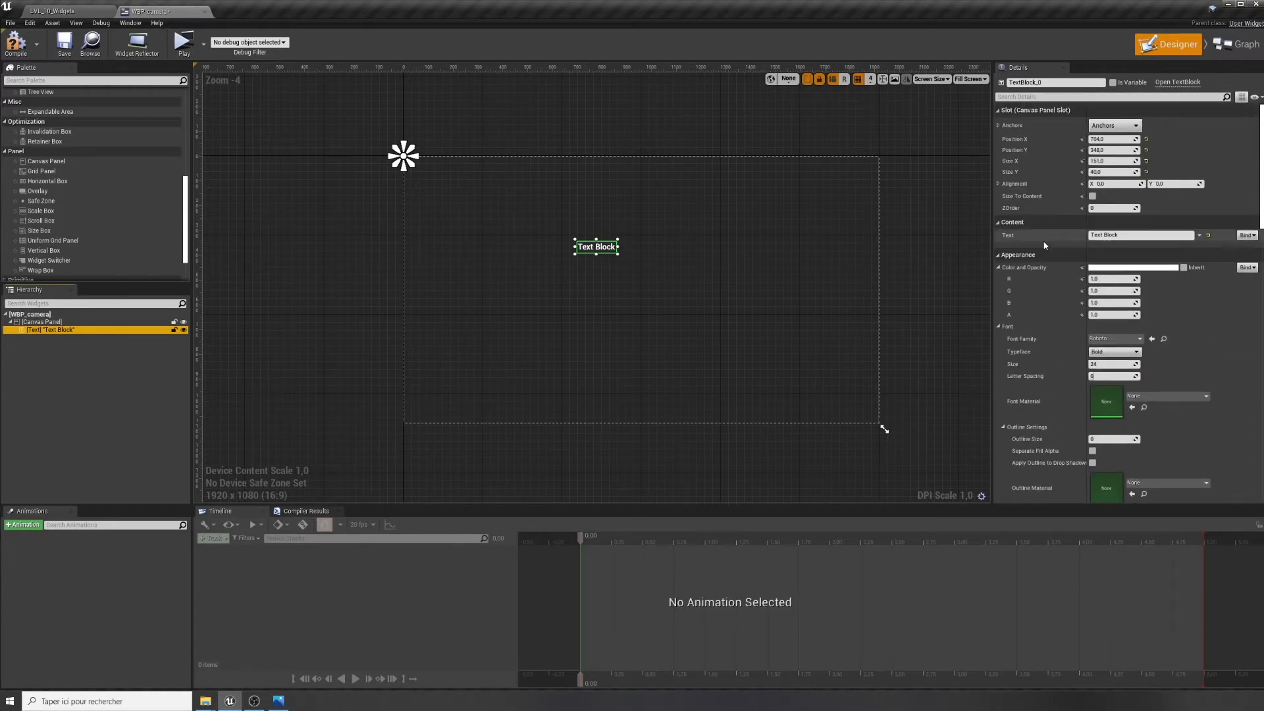
{"action": "left_click", "coordinate": [1017, 97]}
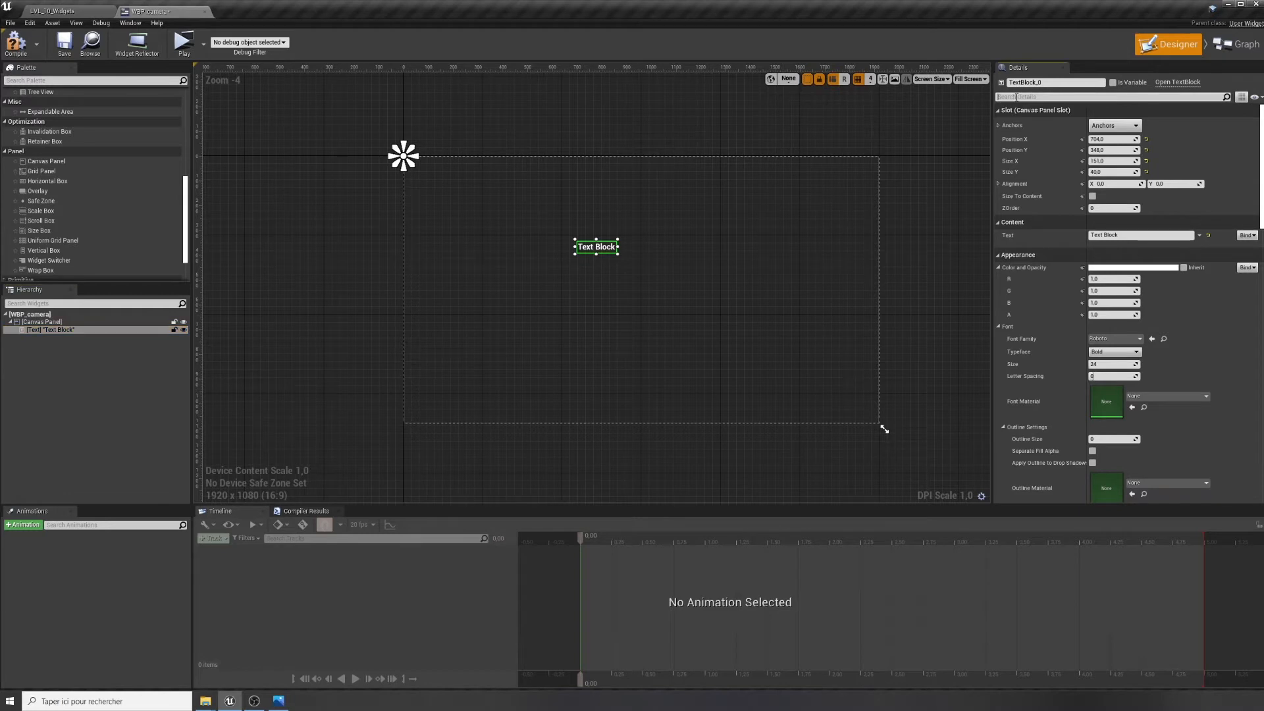
{"action": "type", "text": "size"}
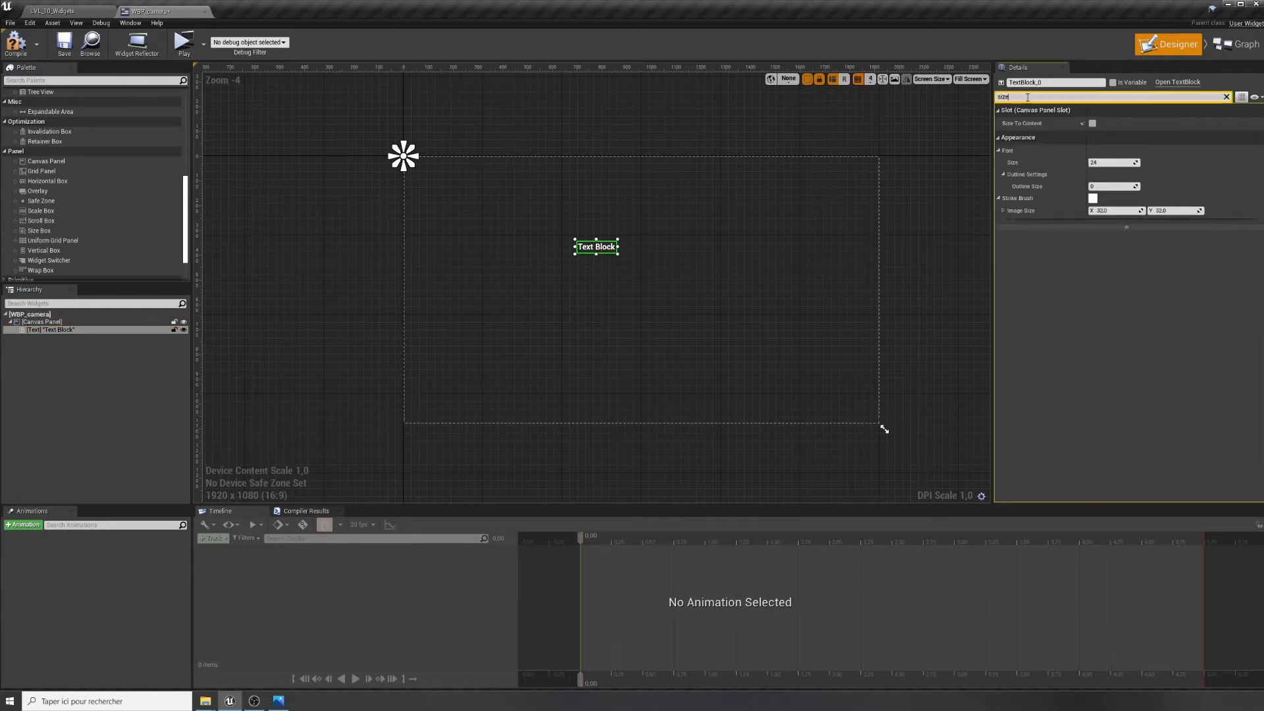
Set the text block's font size to 60 and clear the property filter
{"action": "left_click", "coordinate": [1112, 163]}
{"action": "type", "text": "81"}
{"action": "key", "text": "Return"}
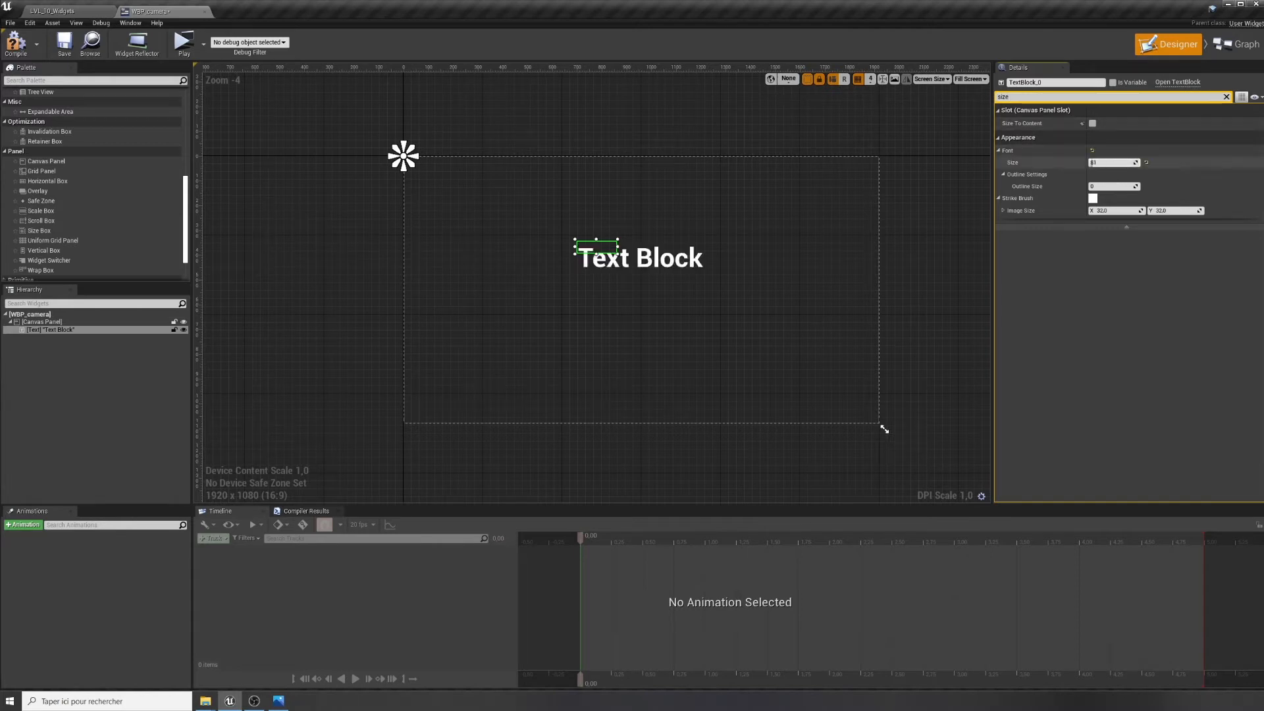
{"action": "left_click_drag", "start_coordinate": [1092, 163], "coordinate": [1091, 163]}
{"action": "left_click", "coordinate": [1094, 162]}
{"action": "key", "text": "Return"}
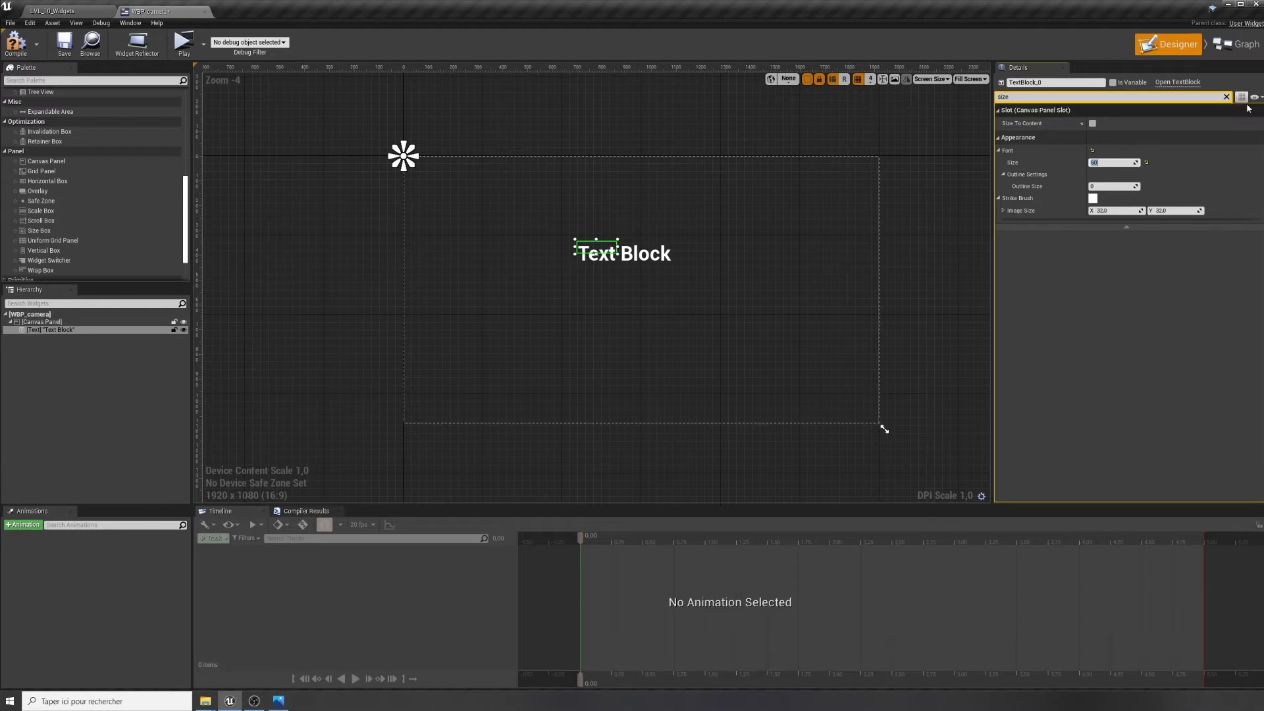
{"action": "left_click", "coordinate": [1227, 98]}
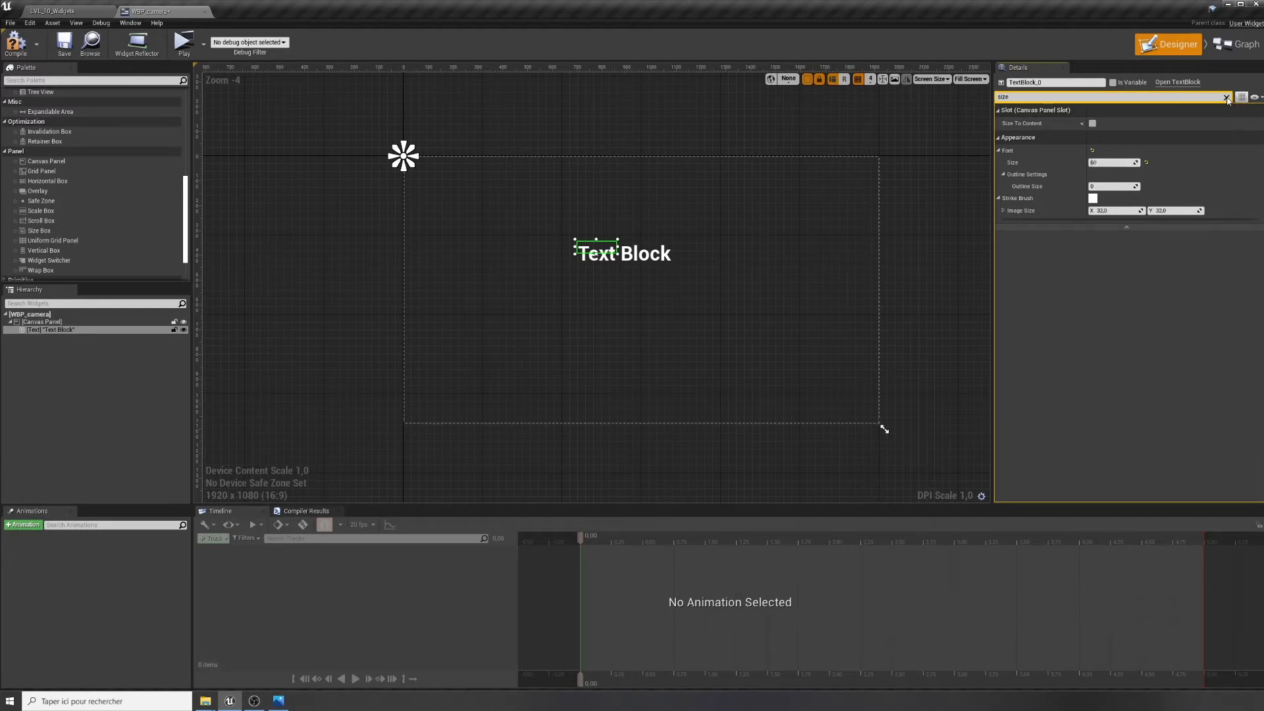
Create a new widget animation with a track for the text block and keyframe its position at 0.00 s
{"action": "left_click", "coordinate": [26, 526]}
{"action": "key", "text": "Return"}
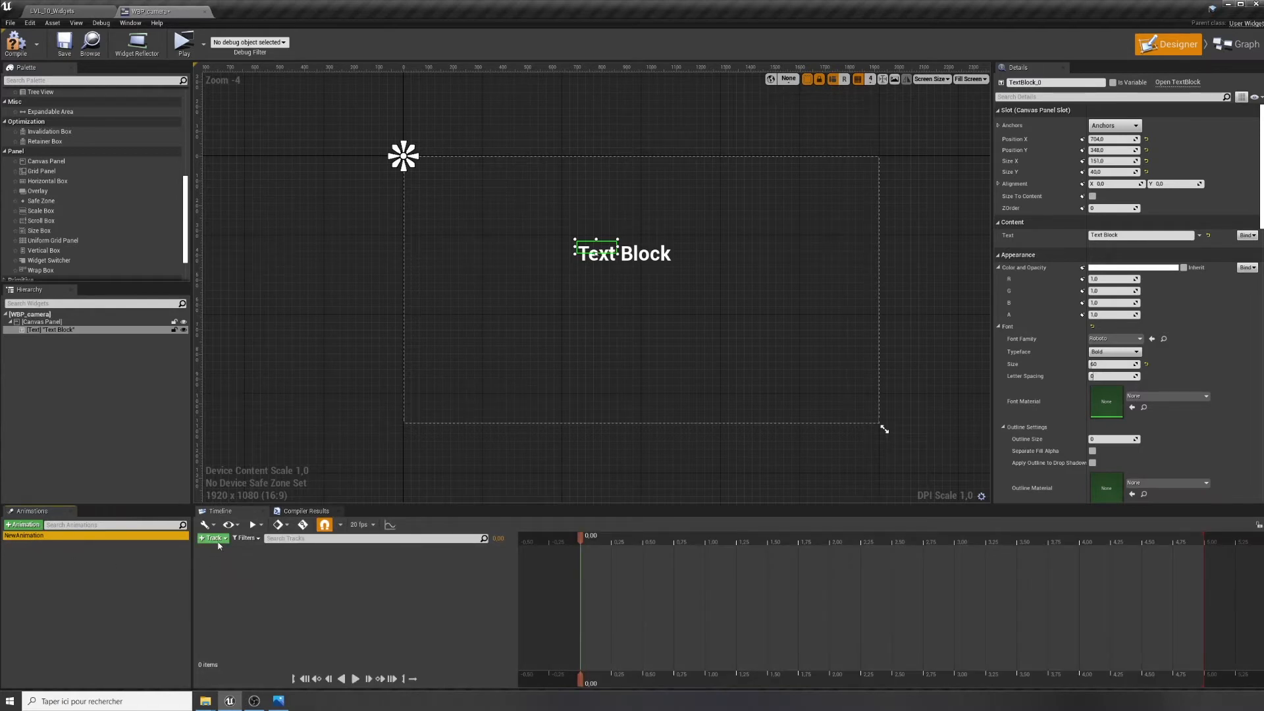
{"action": "left_click", "coordinate": [216, 539]}
{"action": "left_click", "coordinate": [214, 549]}
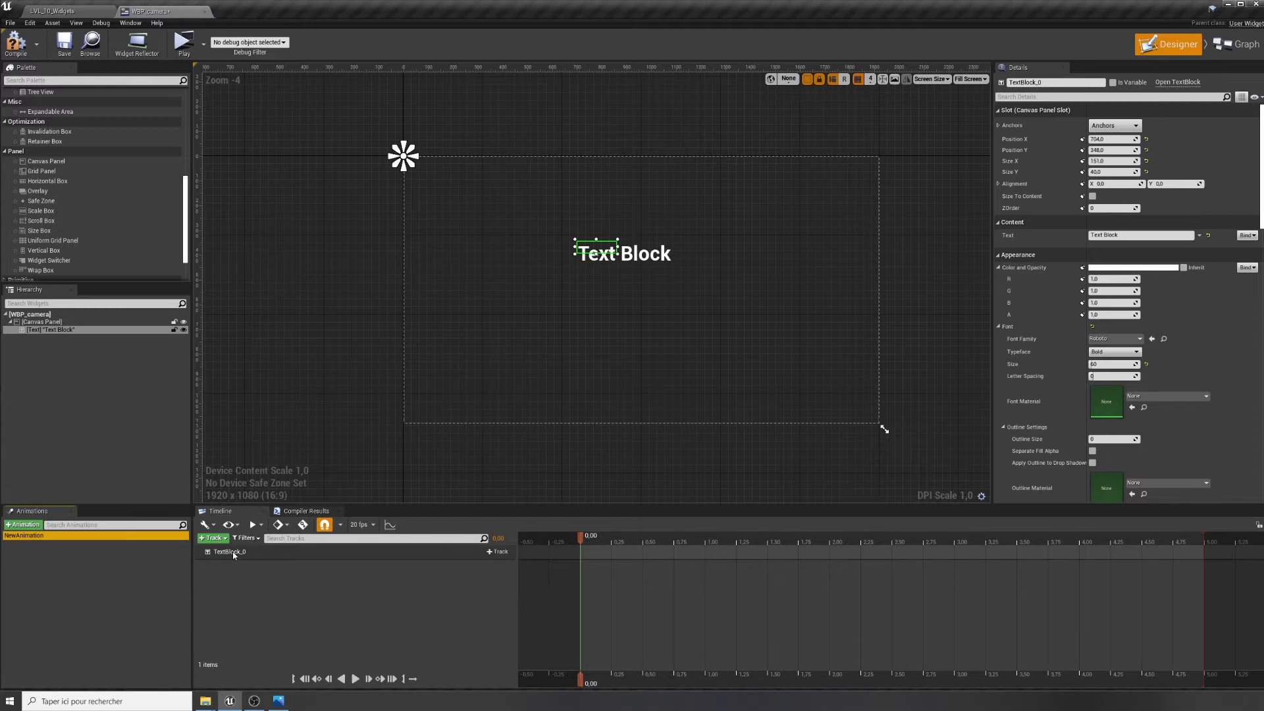
{"action": "left_click", "coordinate": [231, 553]}
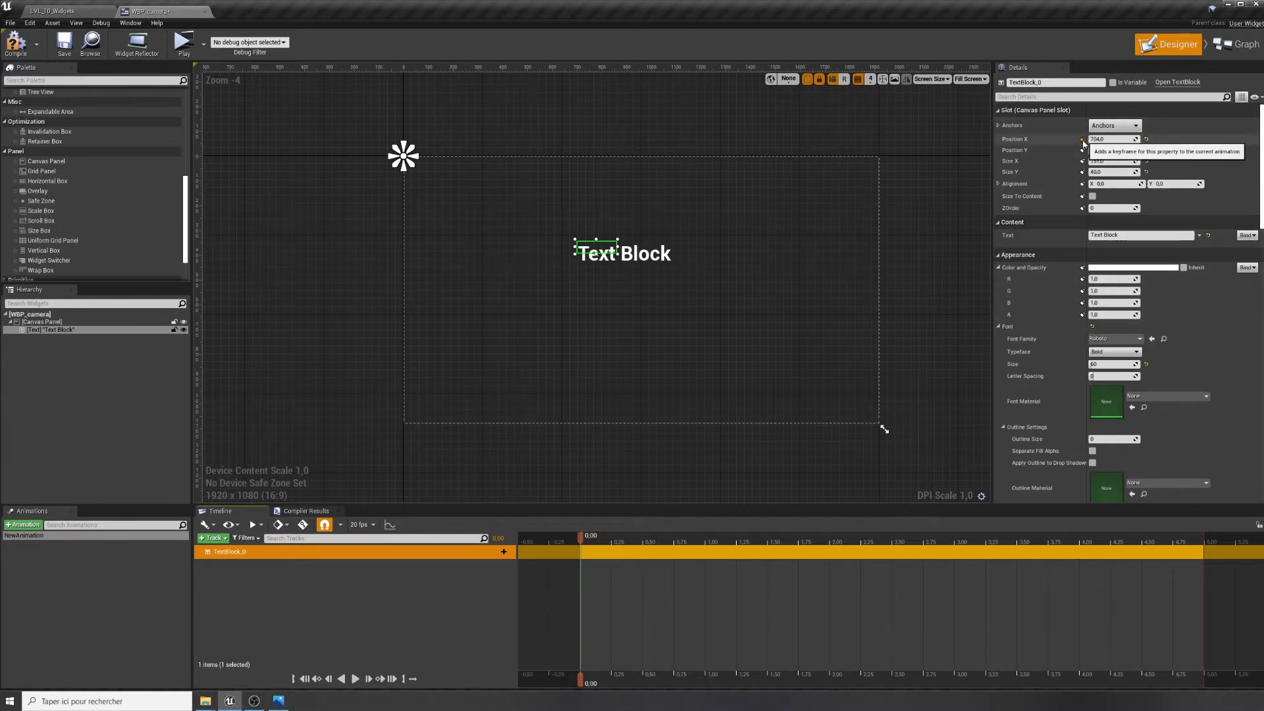
{"action": "left_click", "coordinate": [1081, 150]}
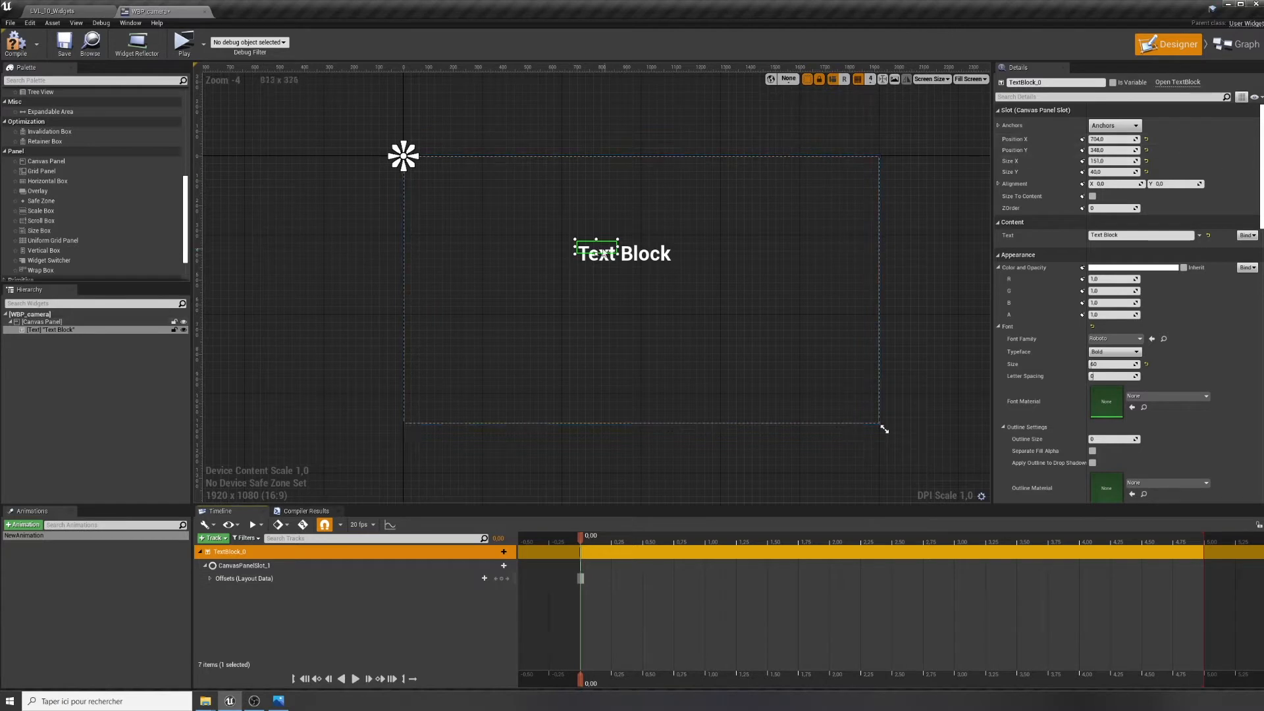
Move the text block to about X 80, Y 336 and add a second offsets keyframe at 3.00 s
{"action": "left_click_drag", "start_coordinate": [581, 537], "coordinate": [955, 525]}
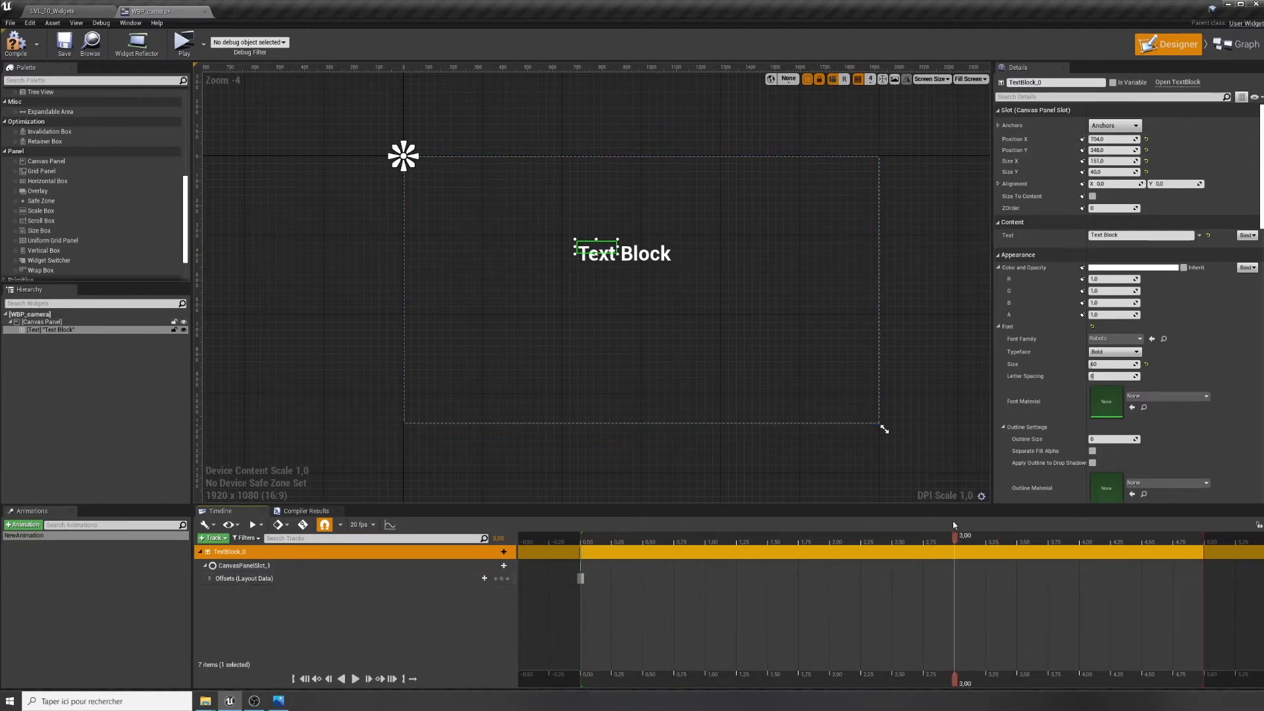
{"action": "left_click", "coordinate": [606, 261]}
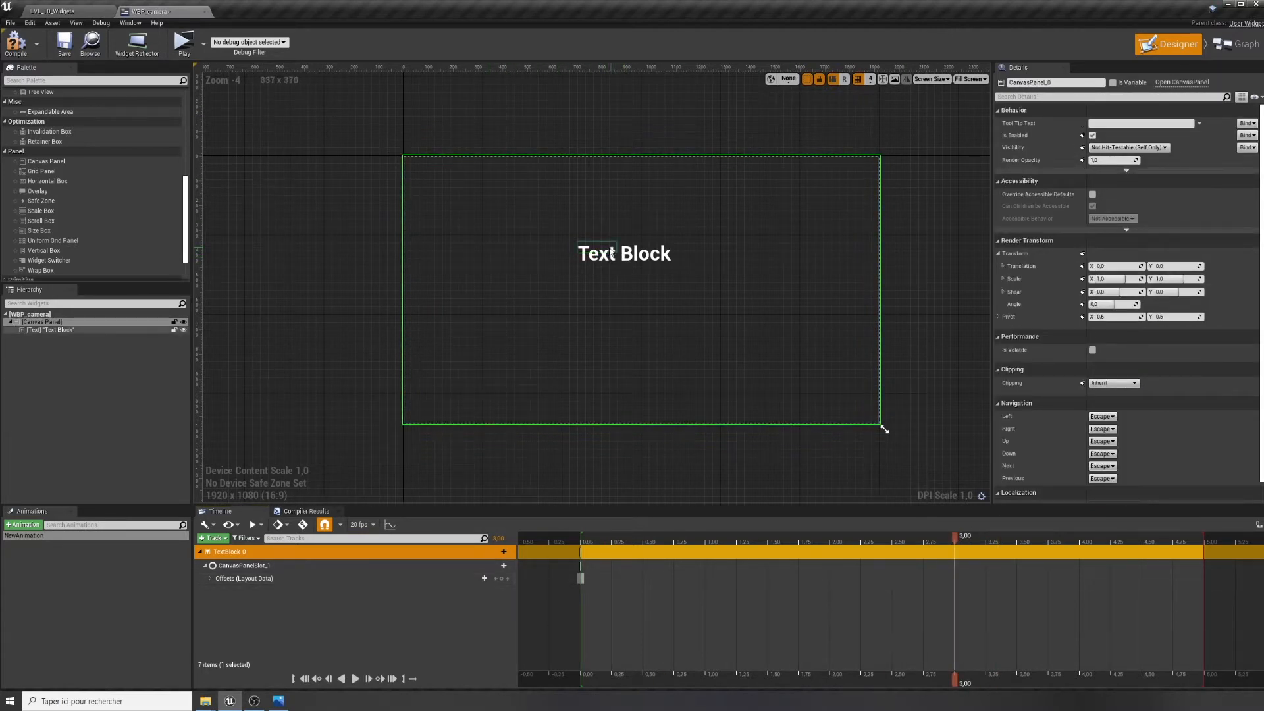
{"action": "left_click_drag", "start_coordinate": [603, 250], "coordinate": [448, 248]}
{"action": "left_click_drag", "start_coordinate": [560, 224], "coordinate": [560, 224]}
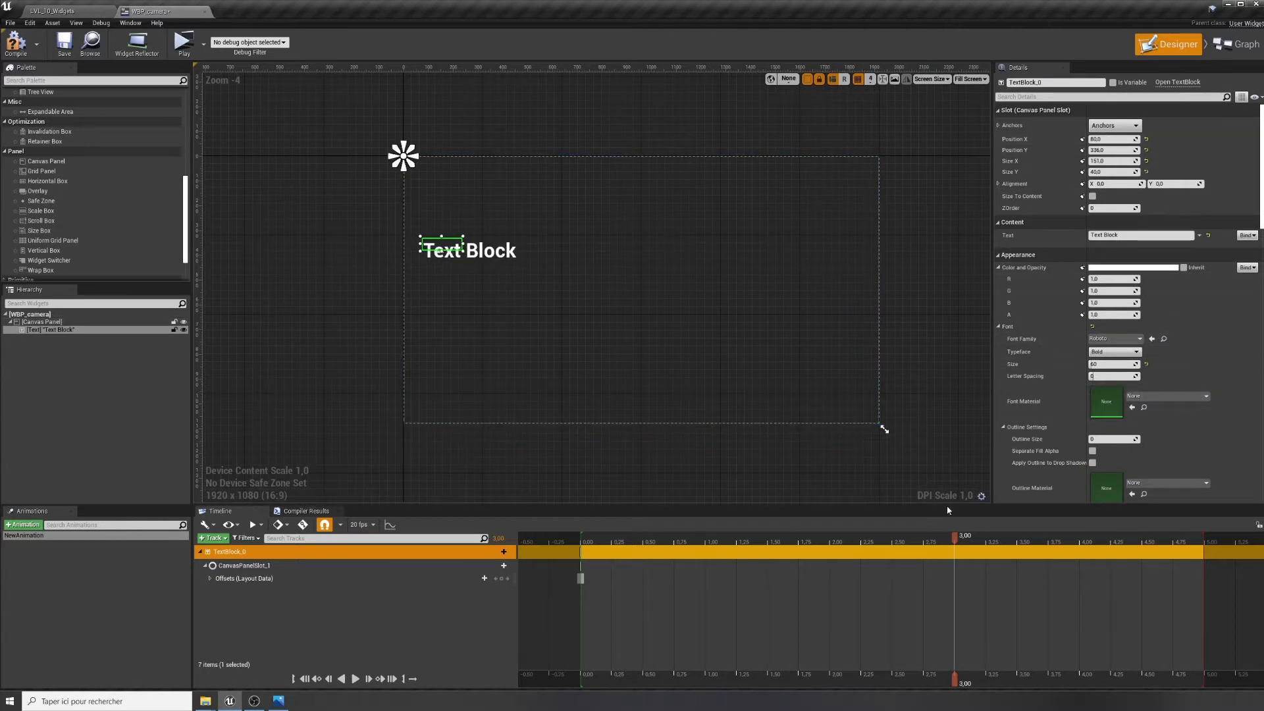
{"action": "left_click", "coordinate": [501, 578]}
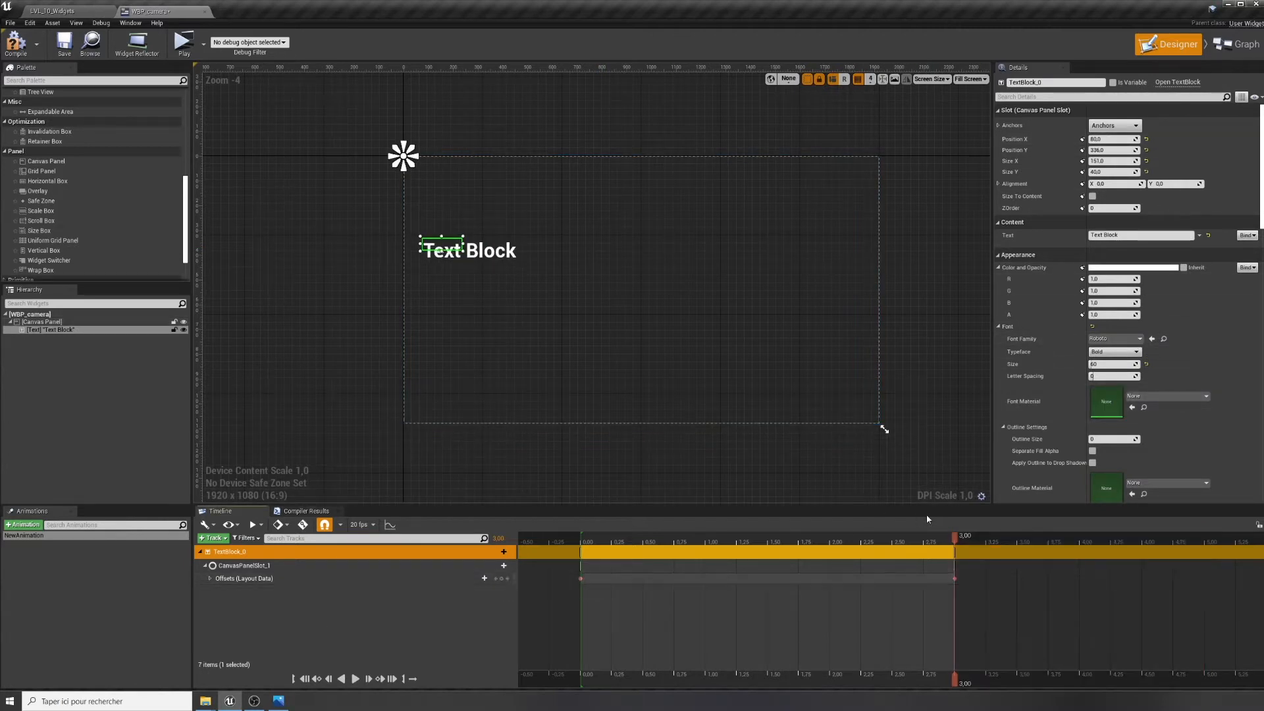
Scrub back through the animation, delete it, and move the text block to about X 292, Y 324
{"action": "left_click_drag", "start_coordinate": [929, 544], "coordinate": [860, 540]}
{"action": "left_click", "coordinate": [35, 536]}
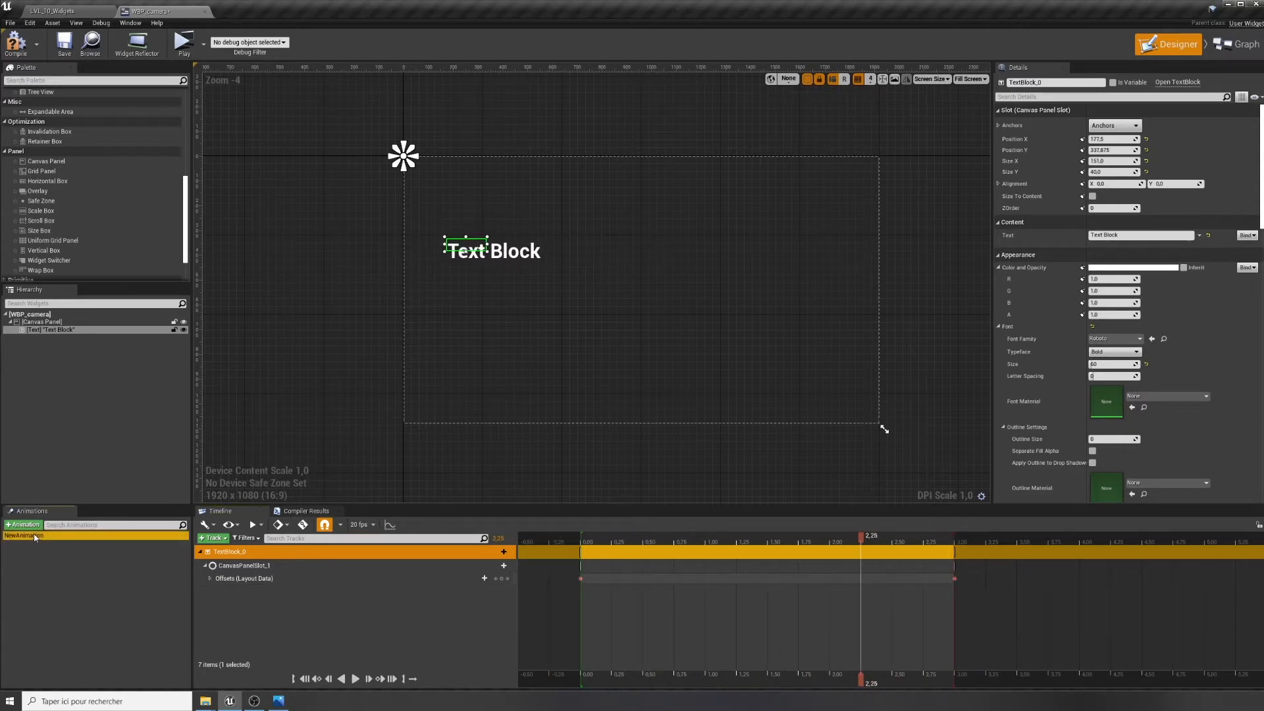
{"action": "key", "text": "Delete"}
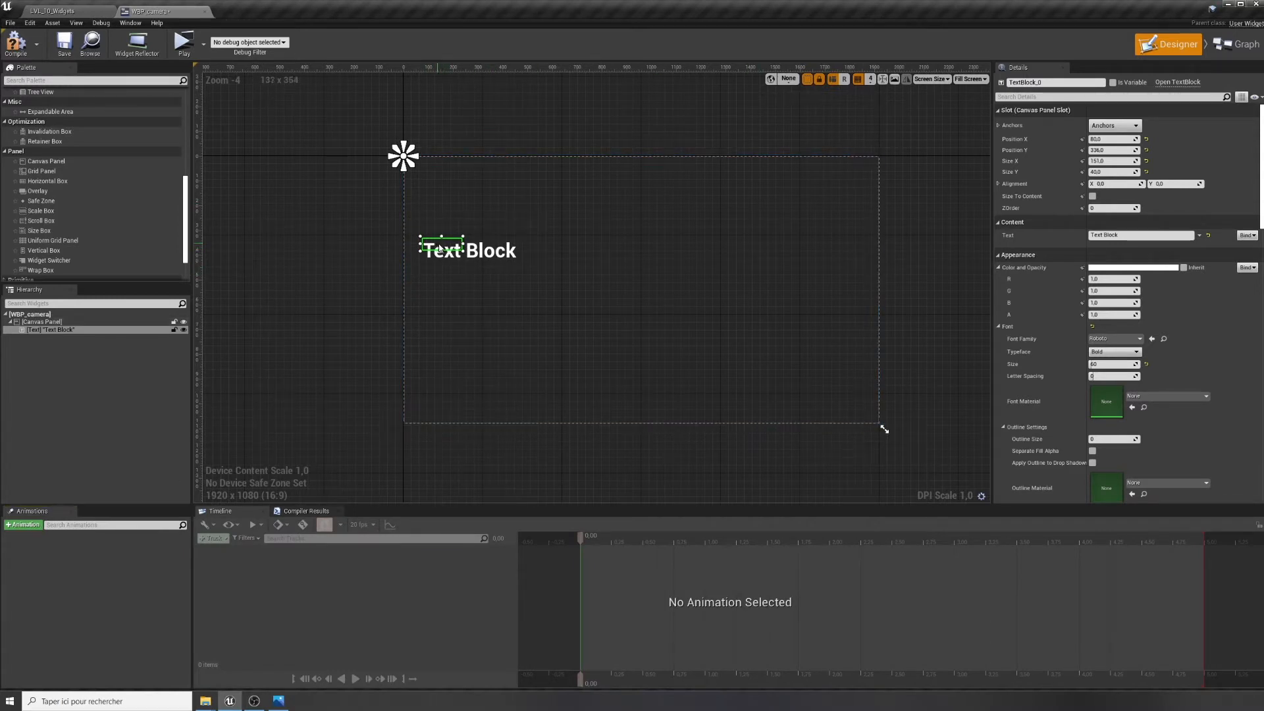
{"action": "left_click_drag", "start_coordinate": [440, 248], "coordinate": [492, 246]}
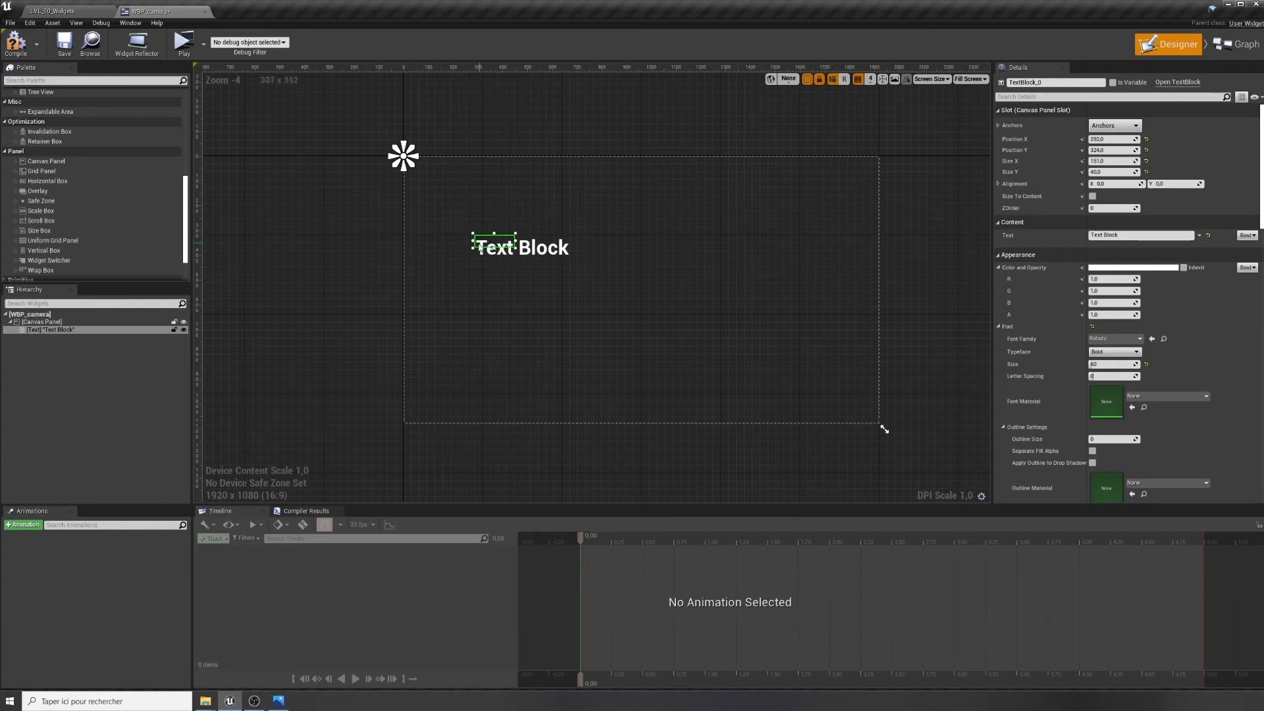
Open BP_Camera from the Blueprint folder, examine its bounce and movement speed node groups, and return to WBP_camera
{"action": "left_click", "coordinate": [49, 11]}
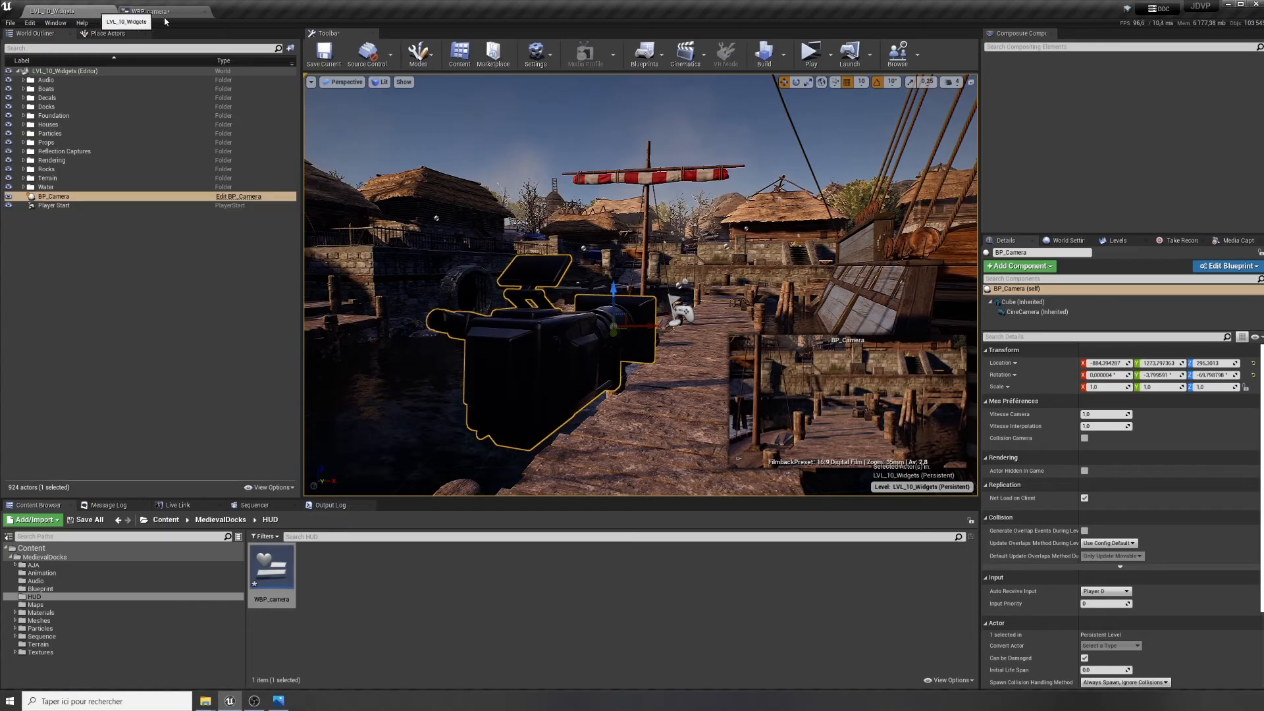
{"action": "left_click", "coordinate": [36, 590]}
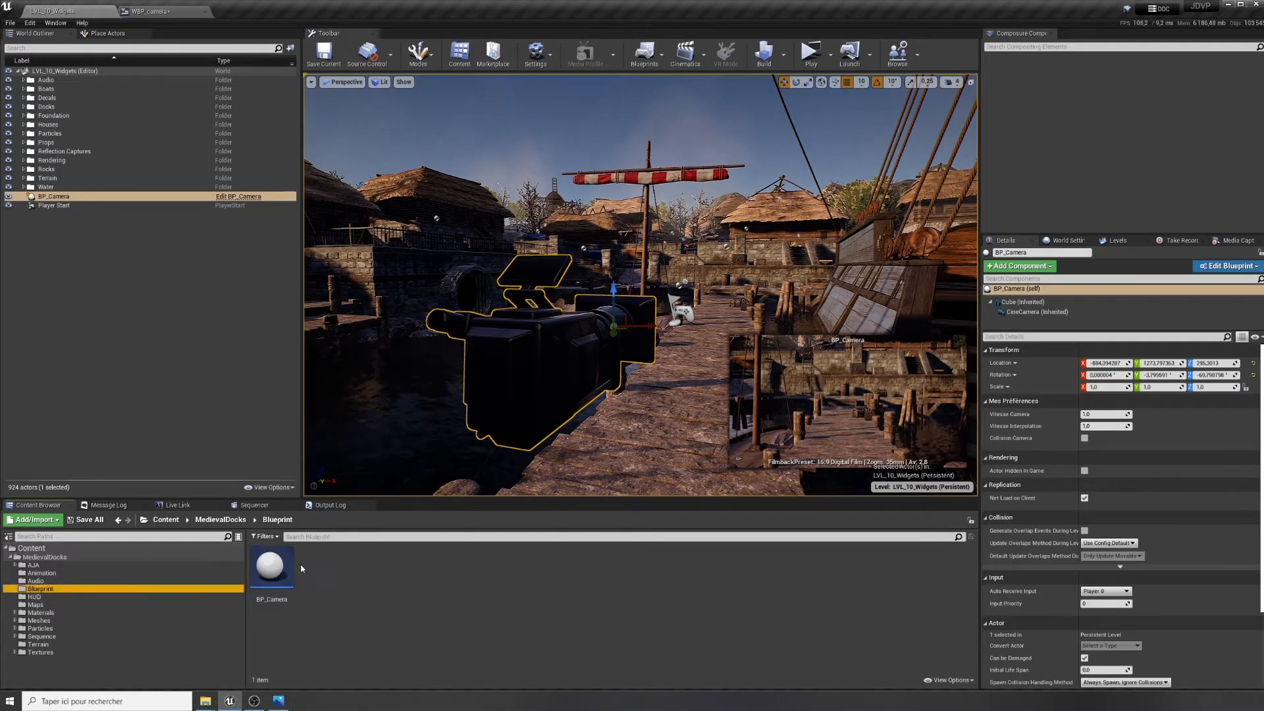
{"action": "double_click", "coordinate": [270, 566]}
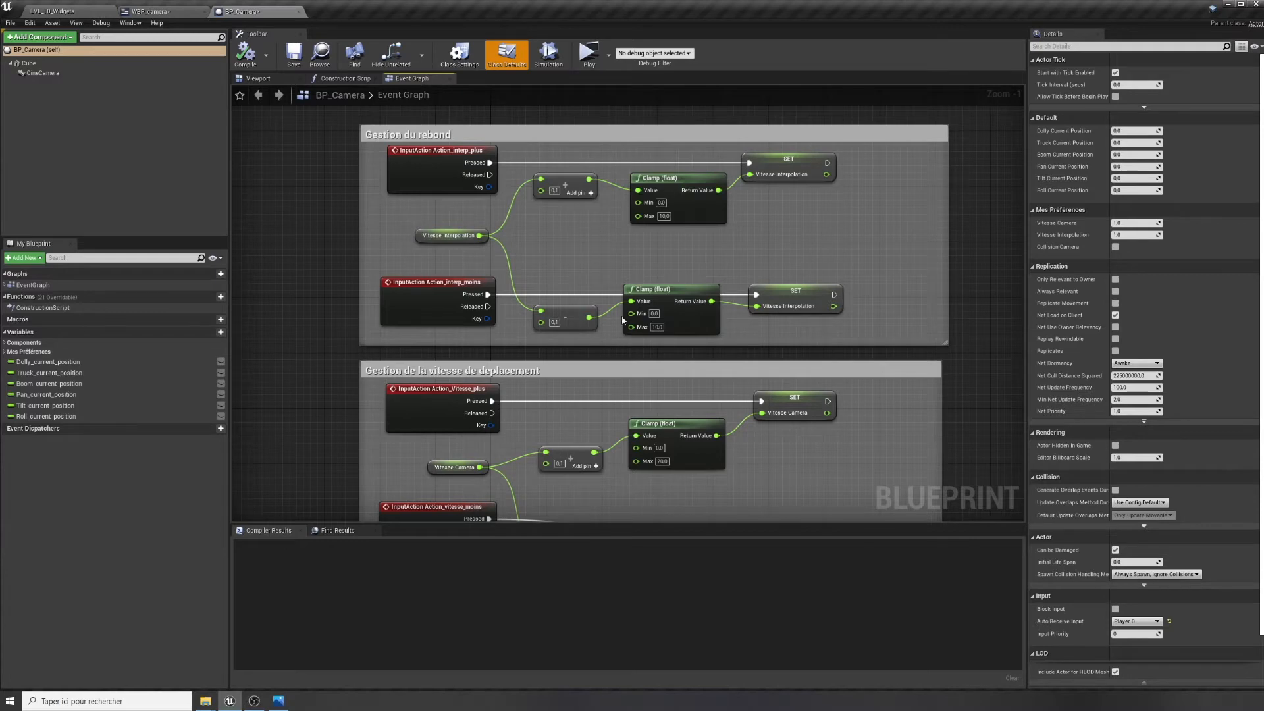
{"action": "right_click_drag", "start_coordinate": [558, 257], "coordinate": [519, 245]}
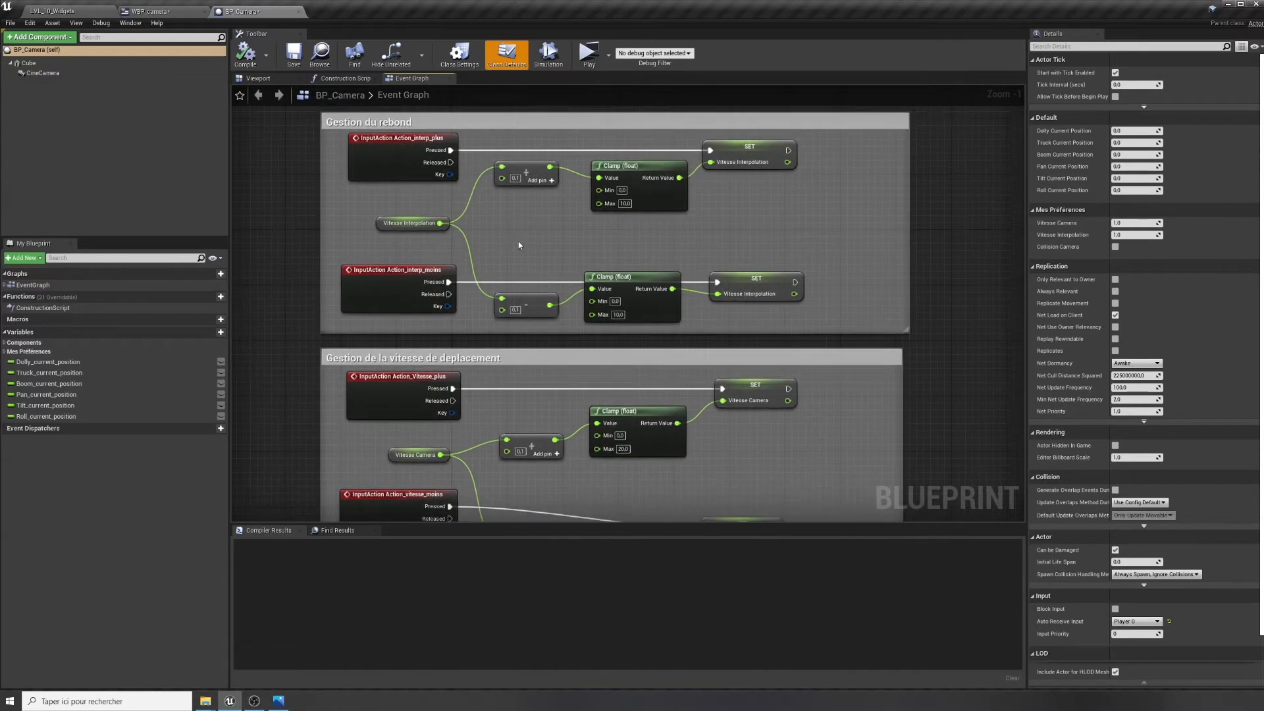
{"action": "right_click_drag", "start_coordinate": [459, 447], "coordinate": [480, 298]}
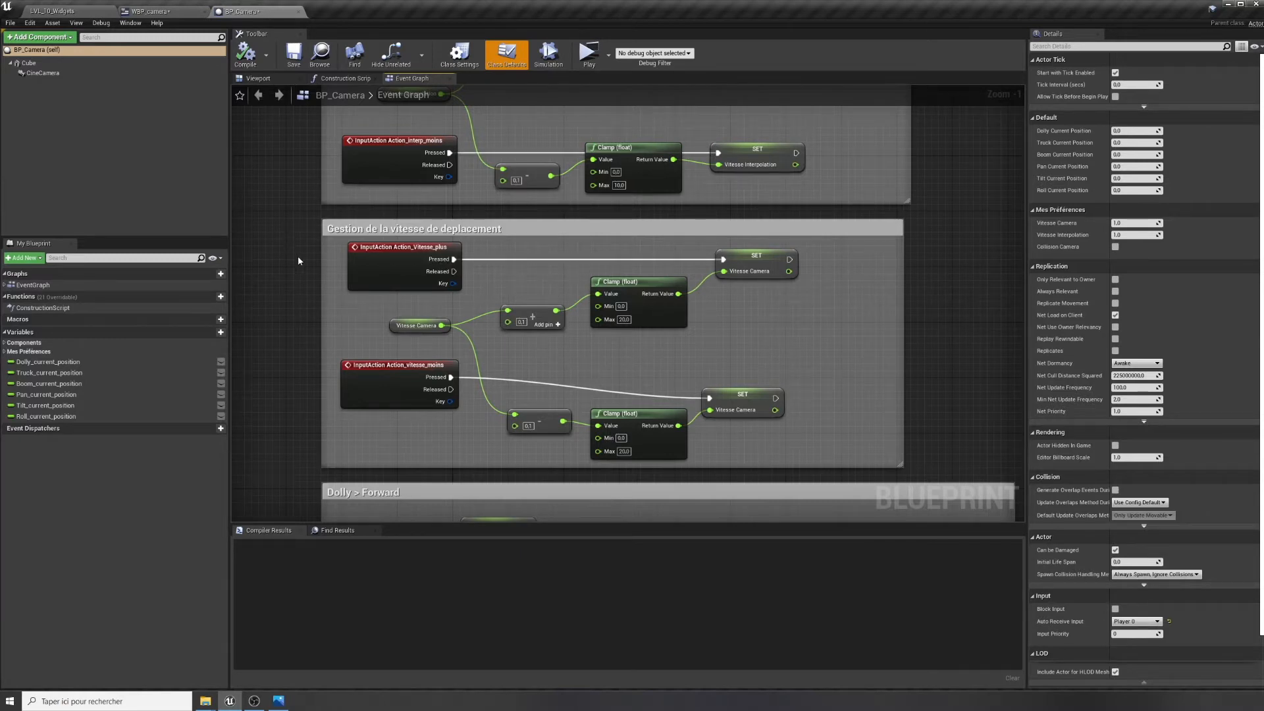
{"action": "scroll", "coordinate": [298, 261], "scroll_direction": "down", "scroll_amount": 2}
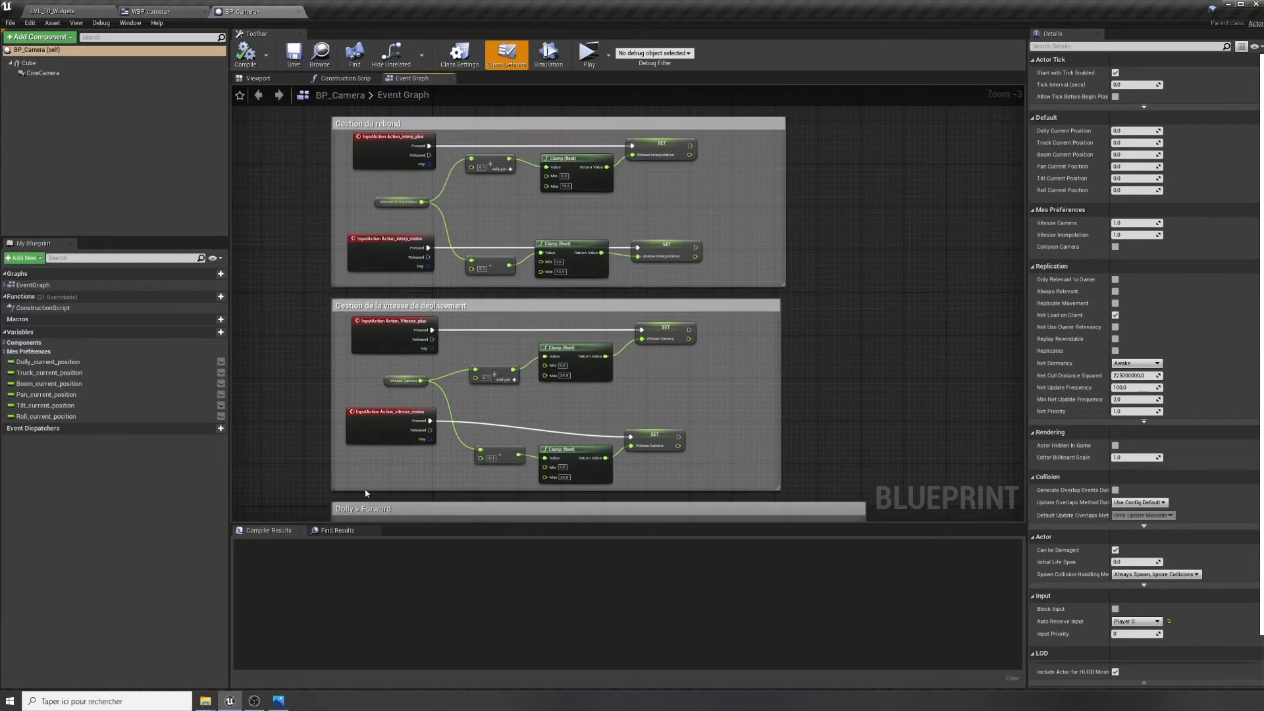
{"action": "left_click", "coordinate": [59, 11]}
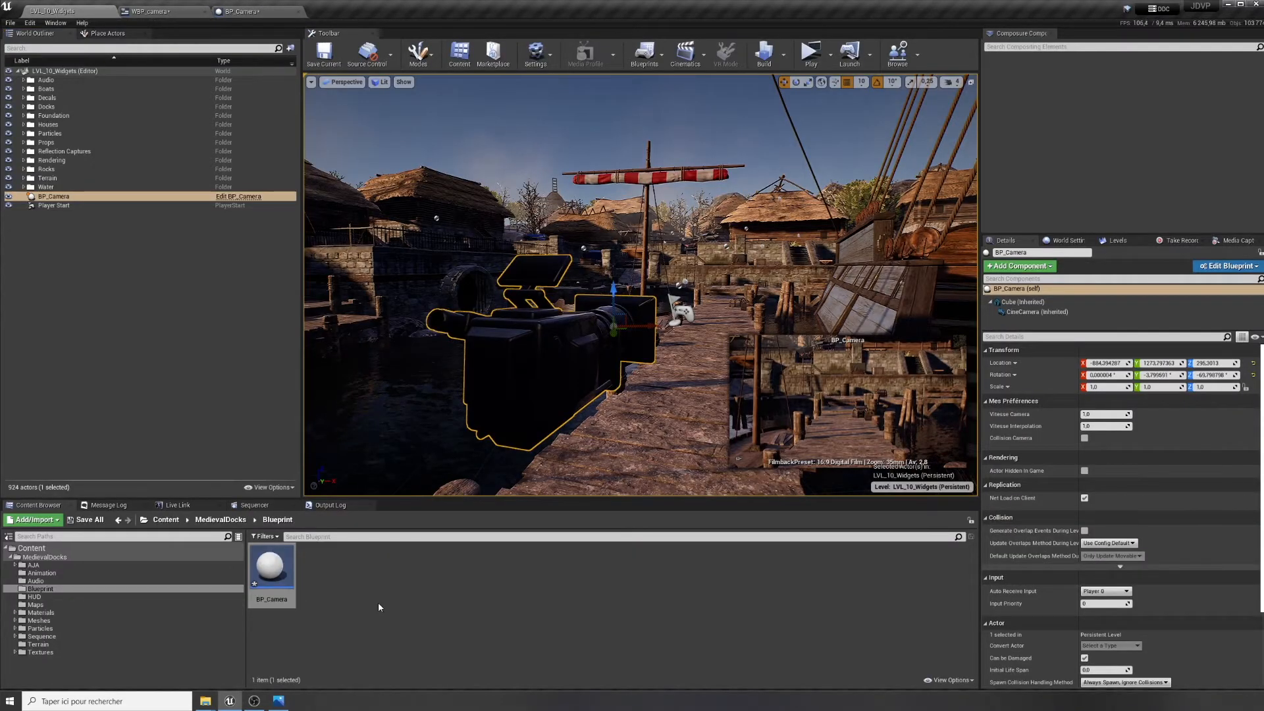
{"action": "left_click", "coordinate": [150, 11]}
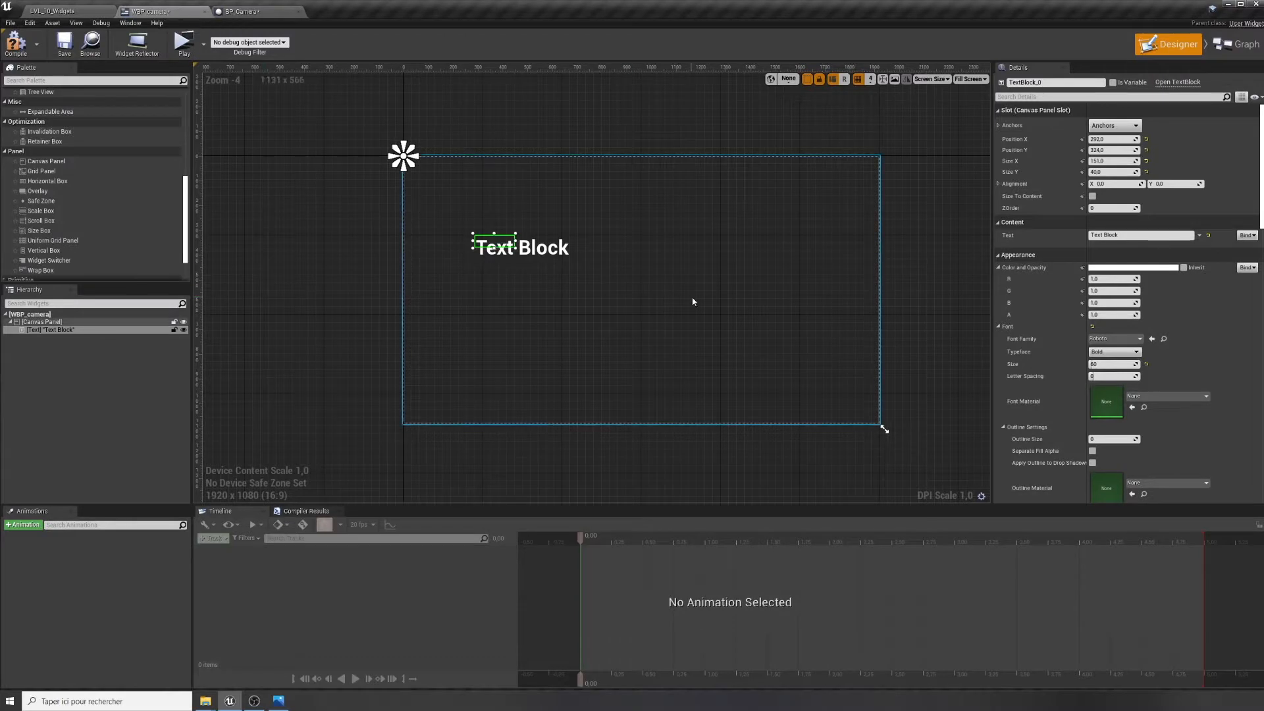
Move the text block to about X 552, Y 400 and duplicate it three times
{"action": "left_click", "coordinate": [596, 276]}
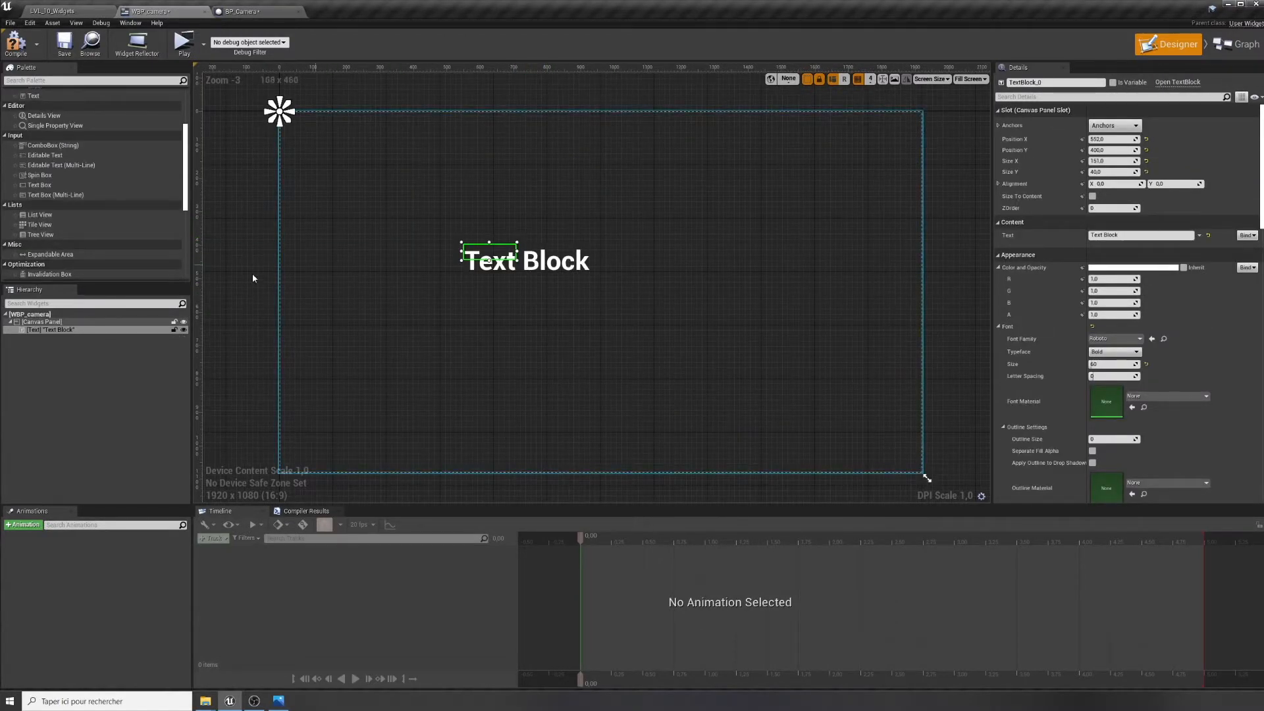
{"action": "left_click", "coordinate": [41, 331]}
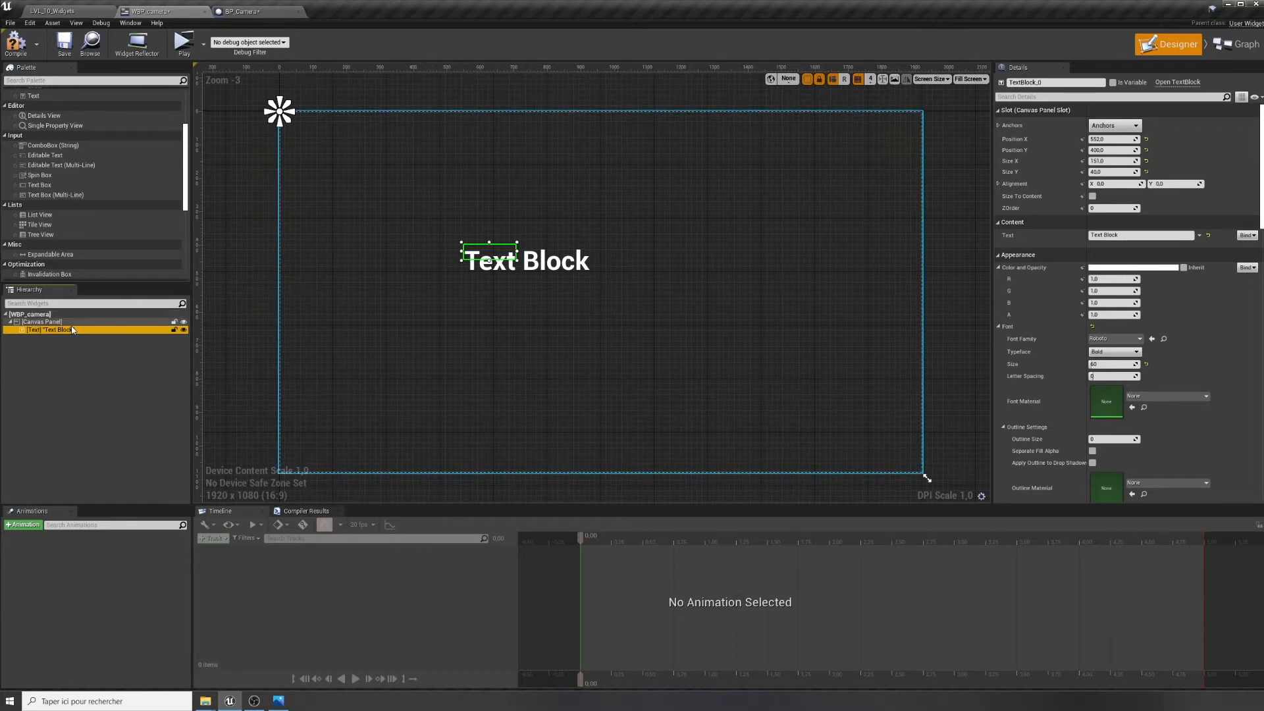
{"action": "key", "text": "ctrl+d"}
{"action": "key", "text": "ctrl+d"}
{"action": "key", "text": "ctrl+d"}
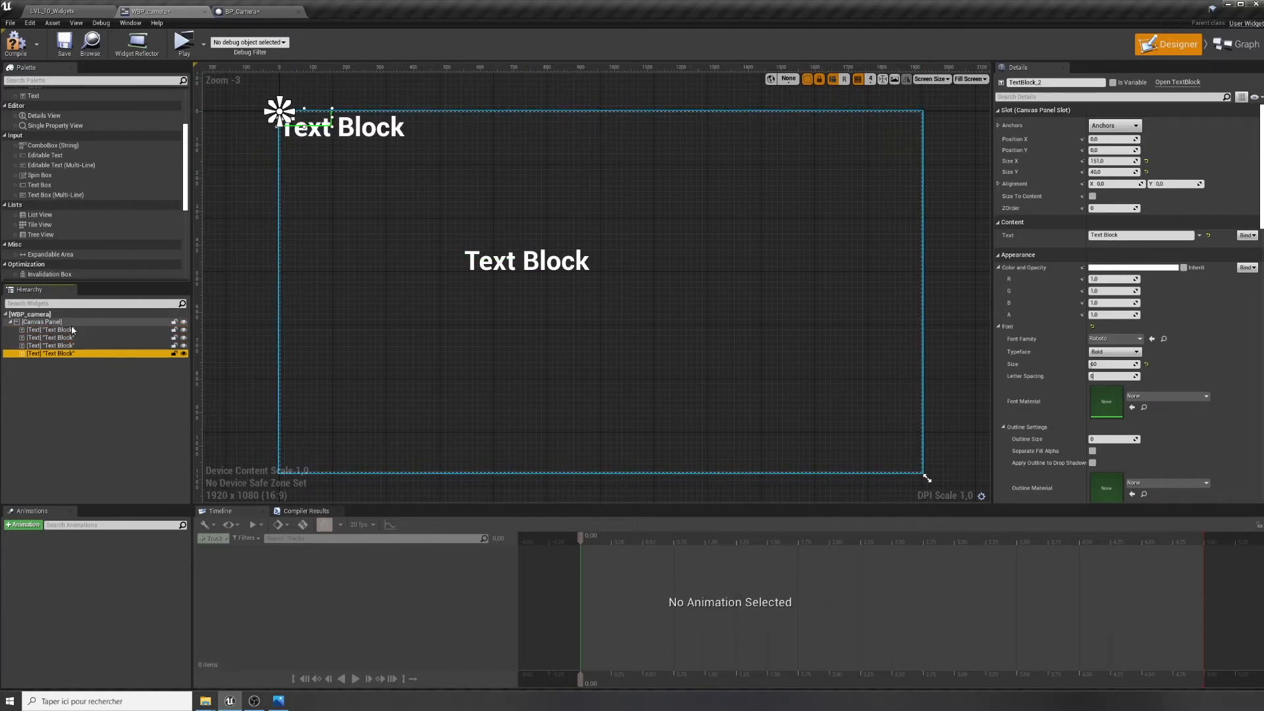
Rename the four text blocks, in hierarchy order, as lbl_vitesse, data_vitesse, lbl_rebond and data_rebond
{"action": "left_click", "coordinate": [60, 330]}
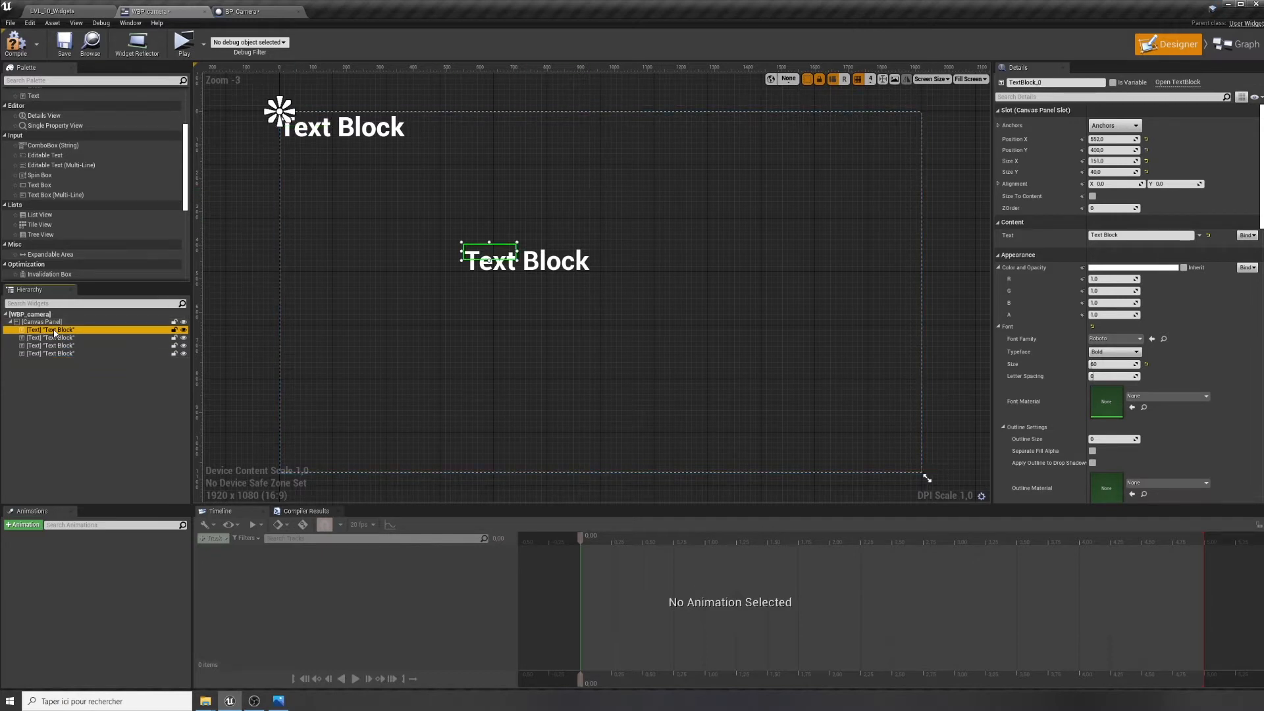
{"action": "left_click", "coordinate": [55, 330]}
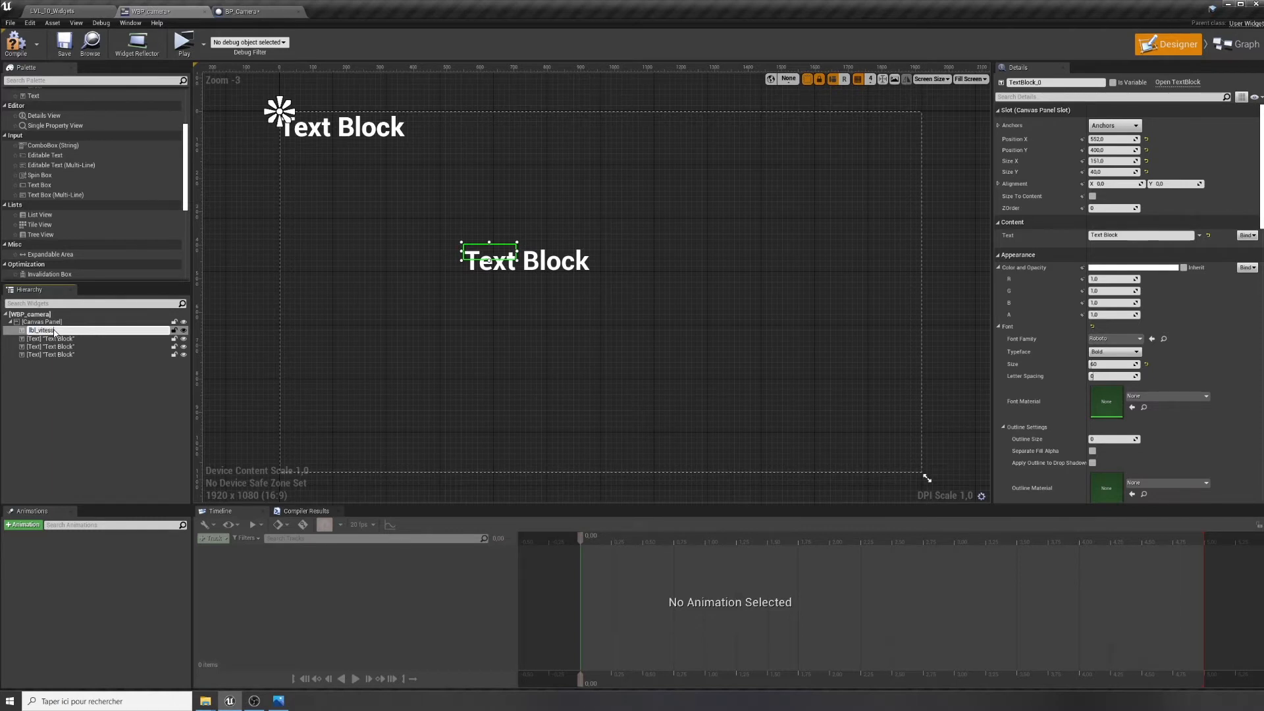
{"action": "double_click", "coordinate": [74, 339]}
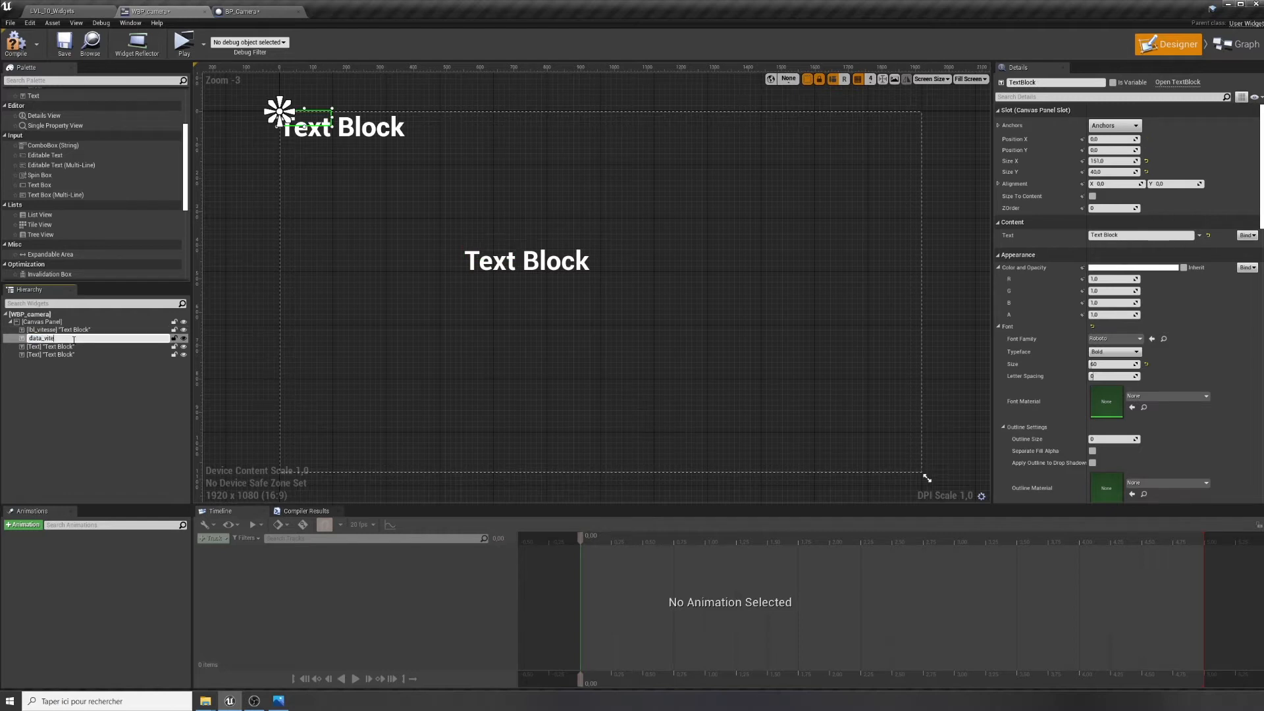
{"action": "double_click", "coordinate": [96, 345]}
{"action": "type", "text": "lbl_rebond"}
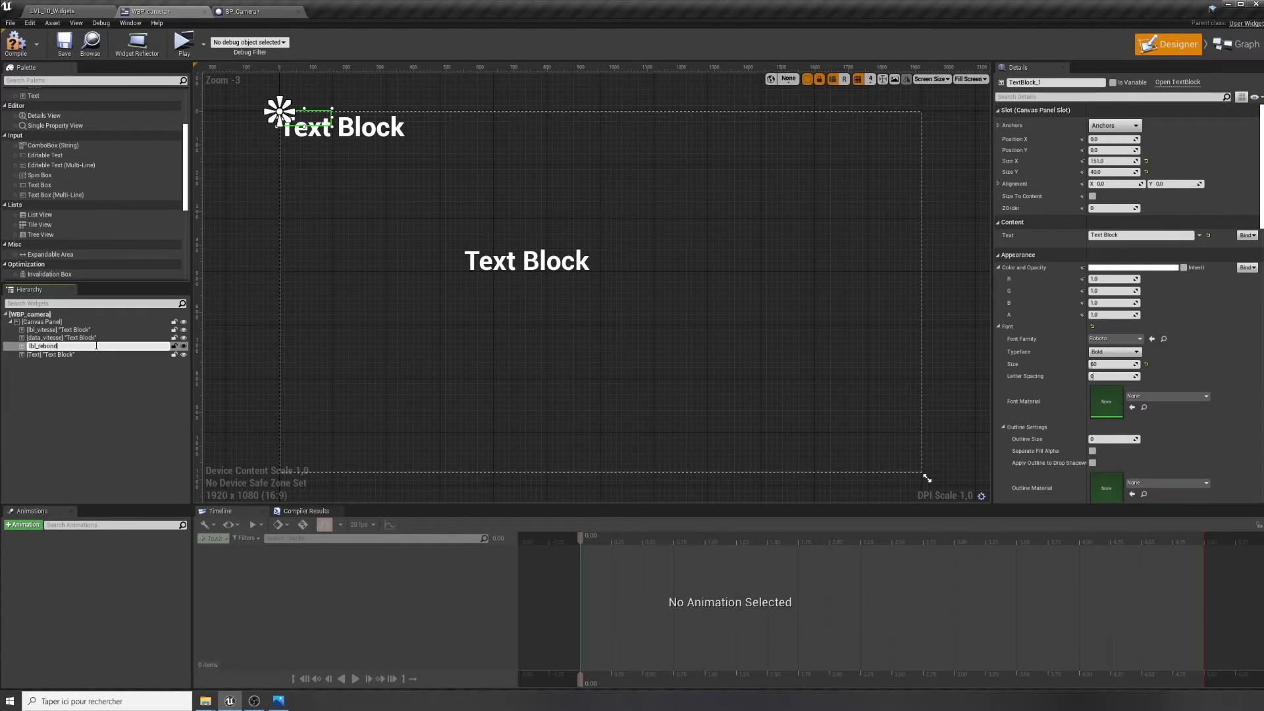
{"action": "double_click", "coordinate": [57, 355]}
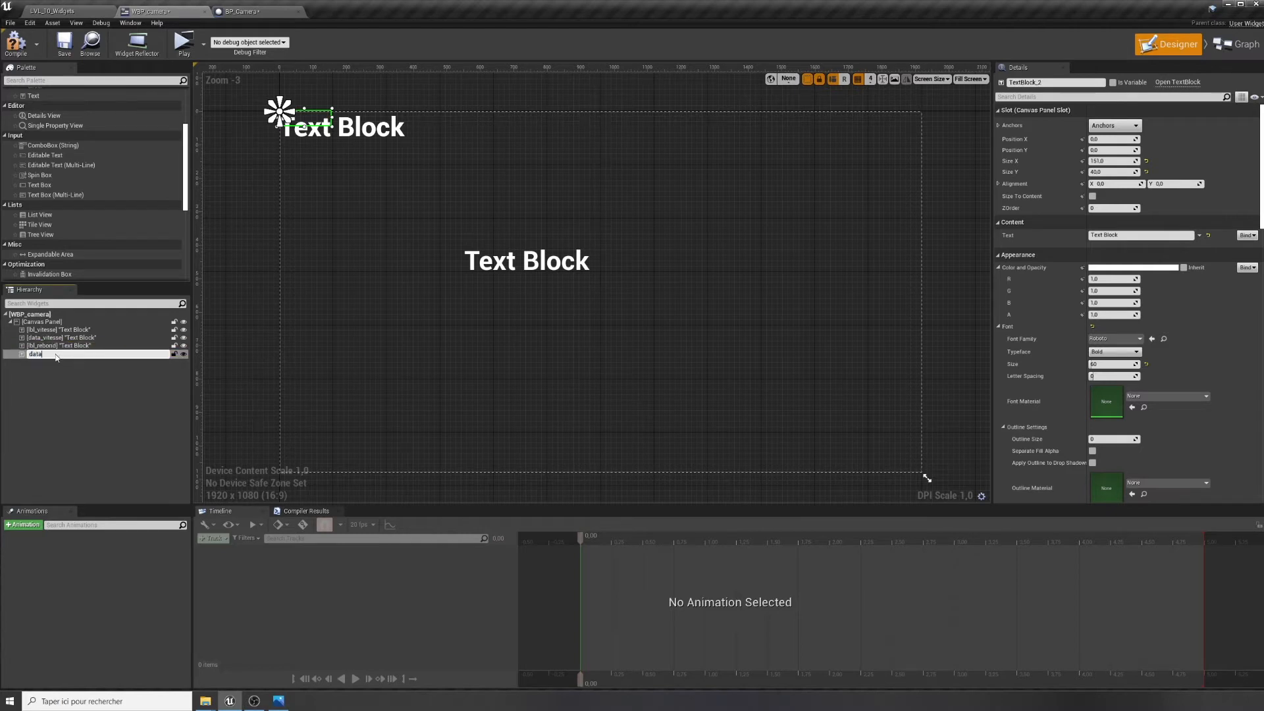
{"action": "key", "text": "Return"}
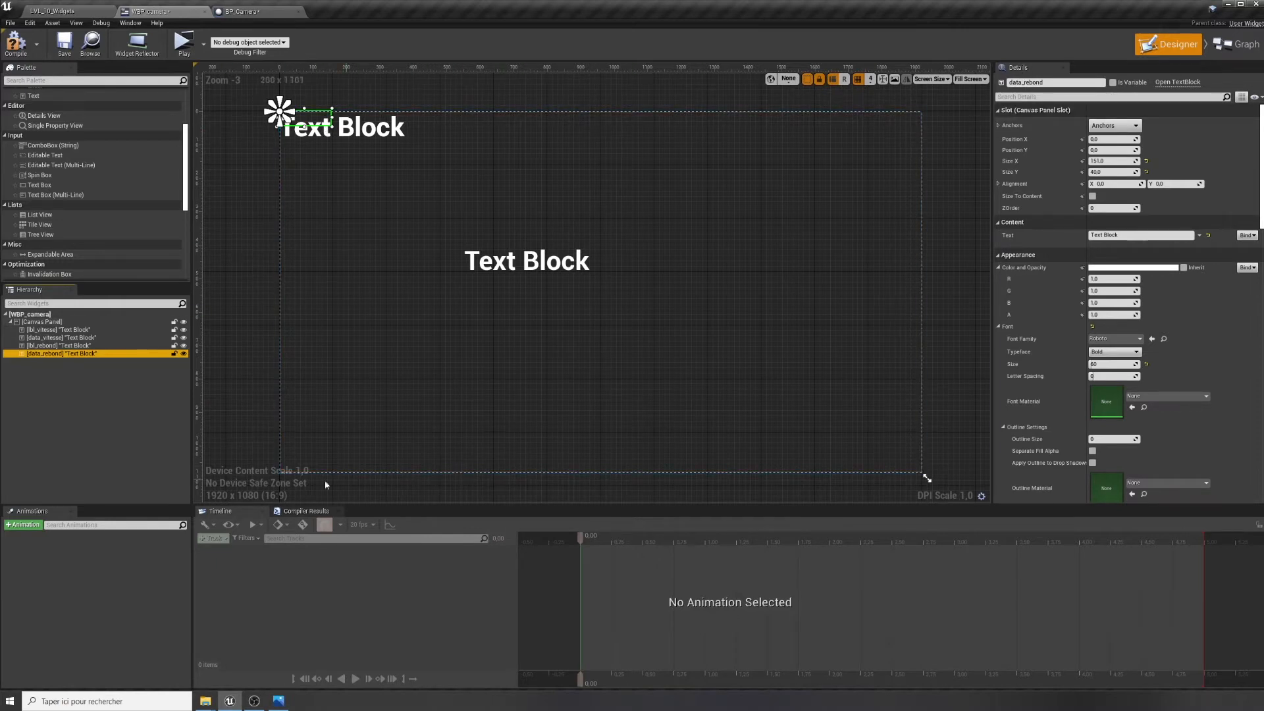
Add a Horizontal Box to the canvas panel at about X 592, Y 632
{"action": "scroll", "coordinate": [141, 250], "scroll_direction": "down", "scroll_amount": 5}
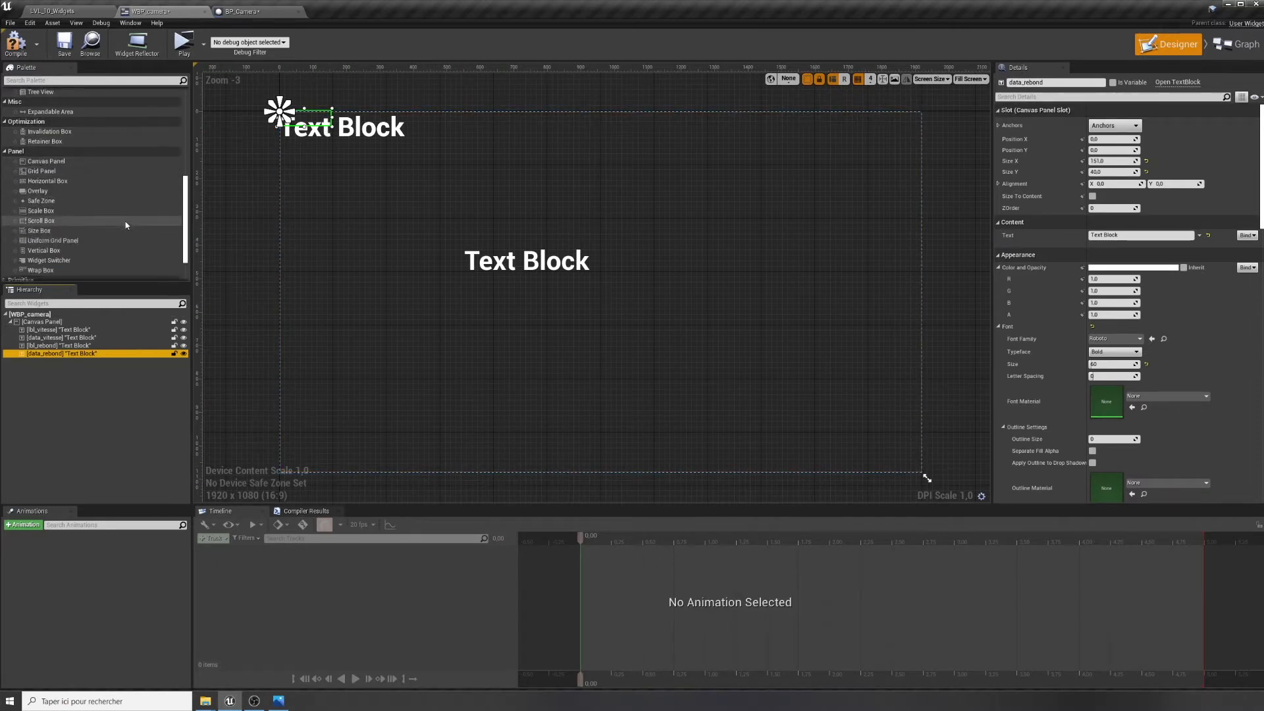
{"action": "left_click_drag", "start_coordinate": [39, 167], "coordinate": [478, 323]}
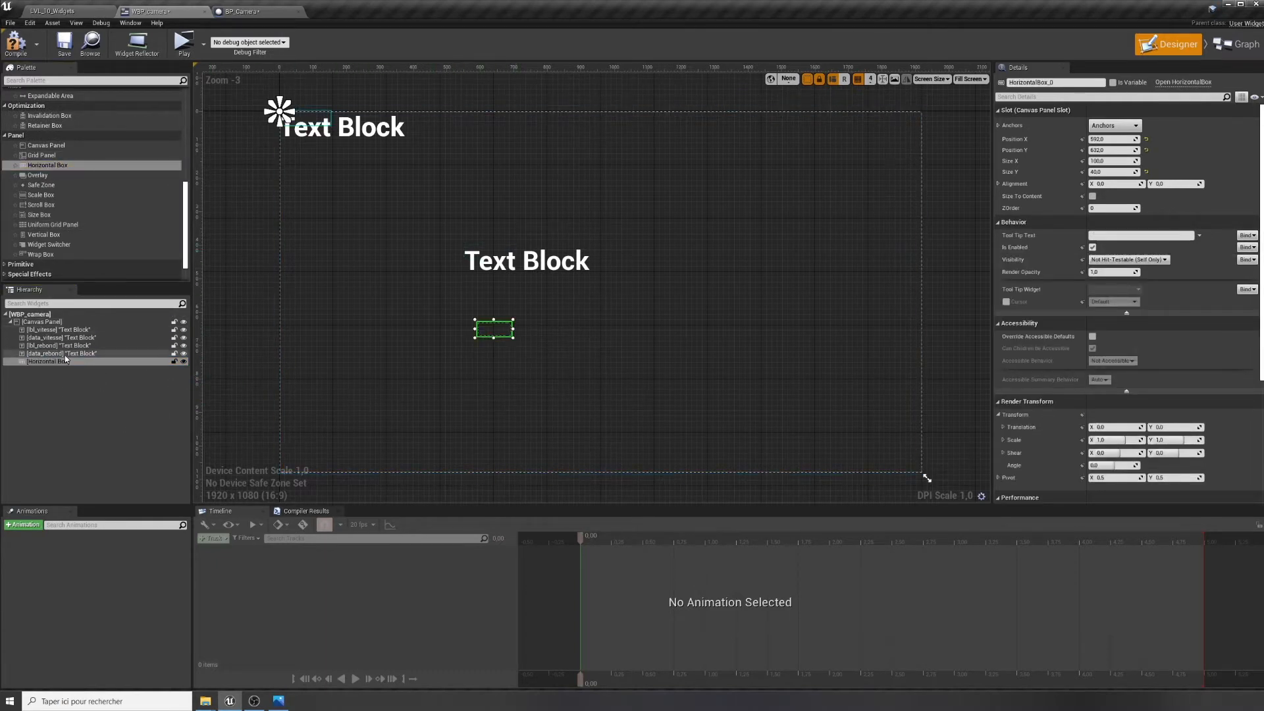
{"action": "left_click", "coordinate": [42, 363]}
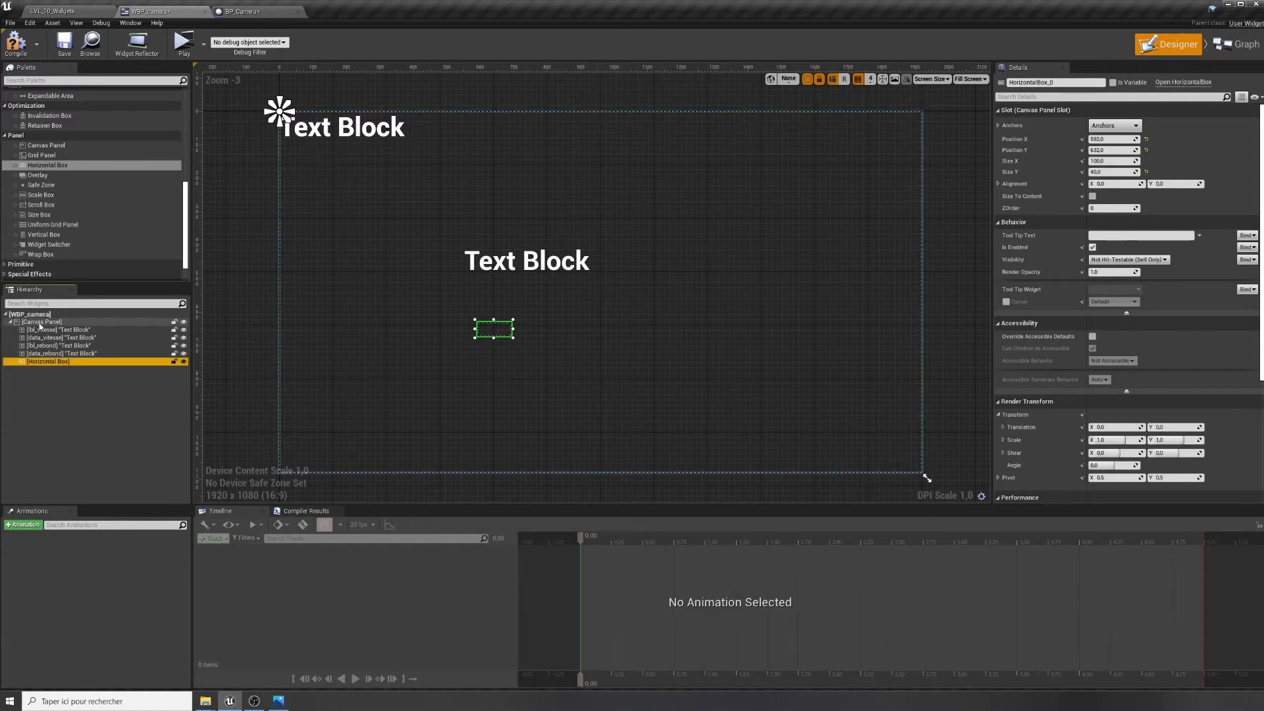
Move lbl_vitesse and data_vitesse into the Horizontal Box and rename the box Horizontal Box vitesse
{"action": "left_click", "coordinate": [58, 330]}
{"action": "left_click", "coordinate": [79, 338], "text": "ctrl"}
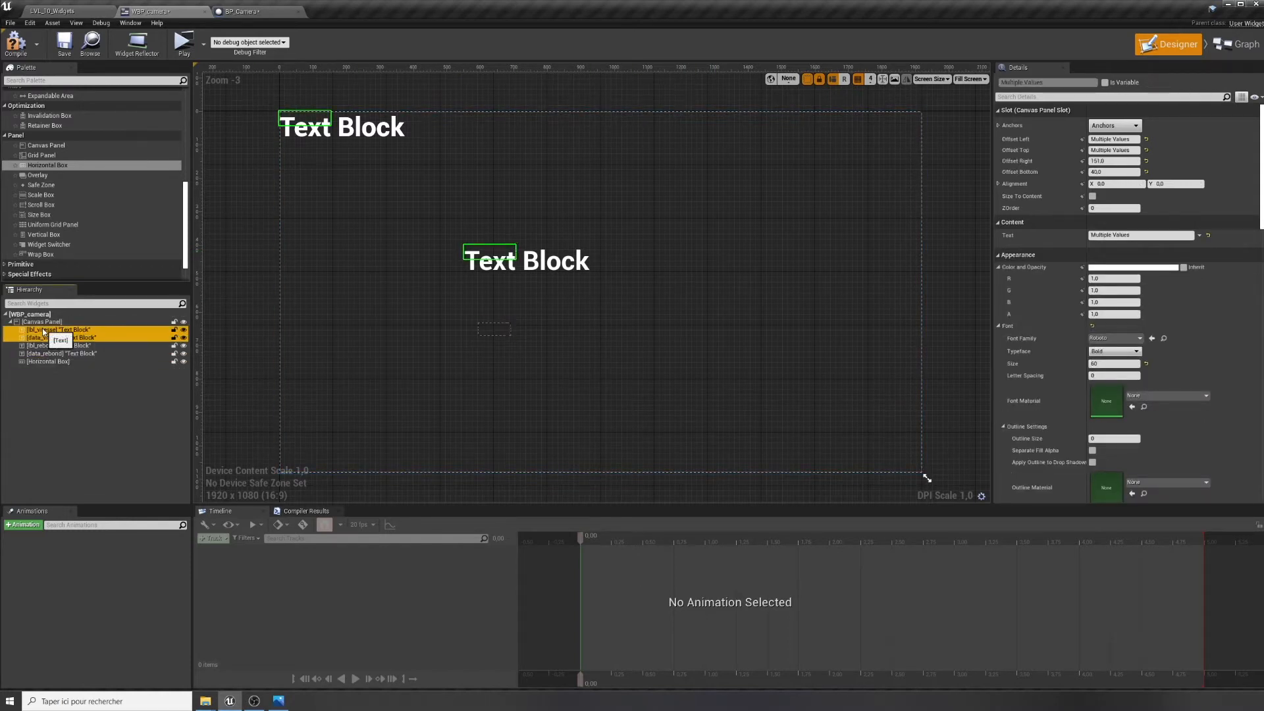
{"action": "left_click_drag", "start_coordinate": [44, 332], "coordinate": [48, 367]}
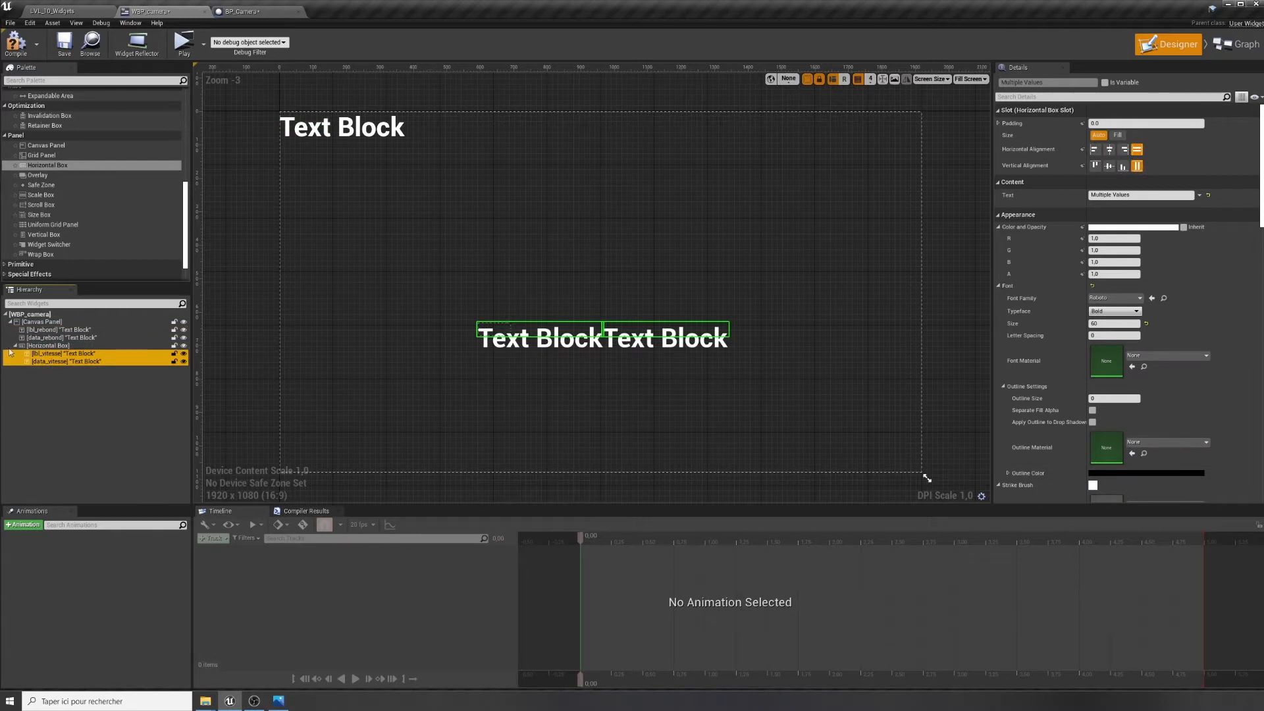
{"action": "double_click", "coordinate": [72, 346]}
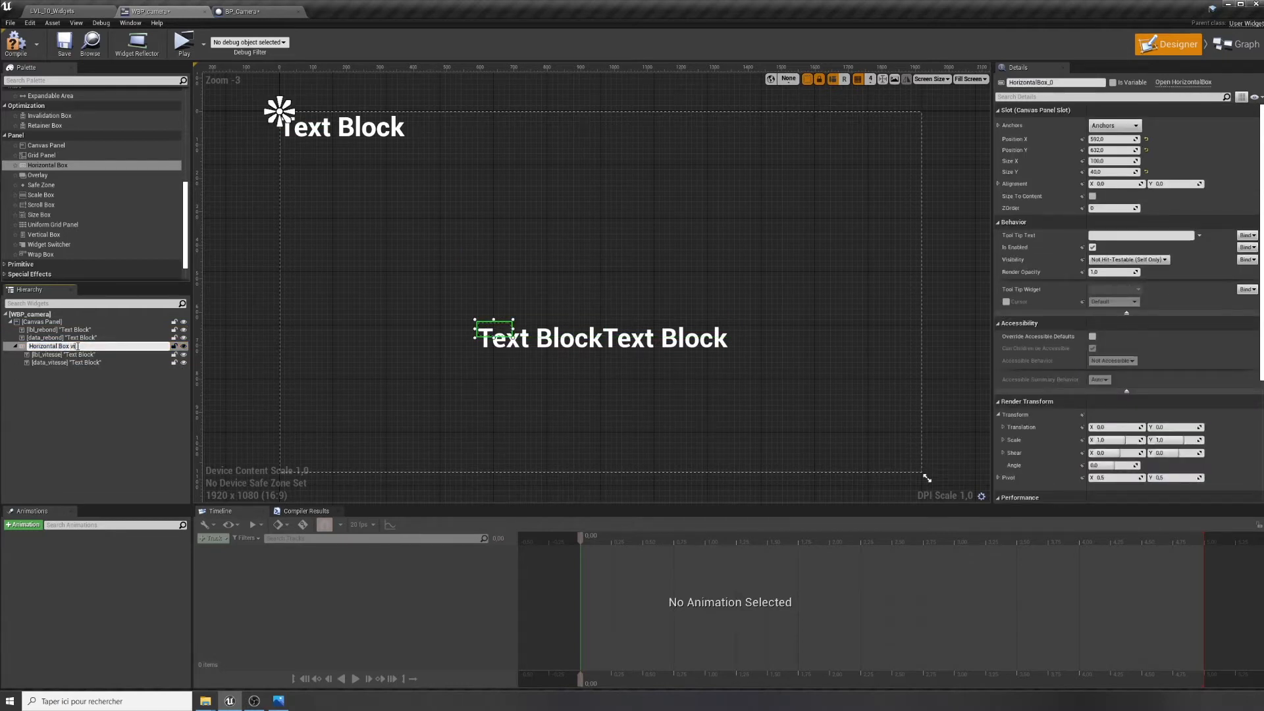
{"action": "type", "text": "vitesse"}
{"action": "key", "text": "Return"}
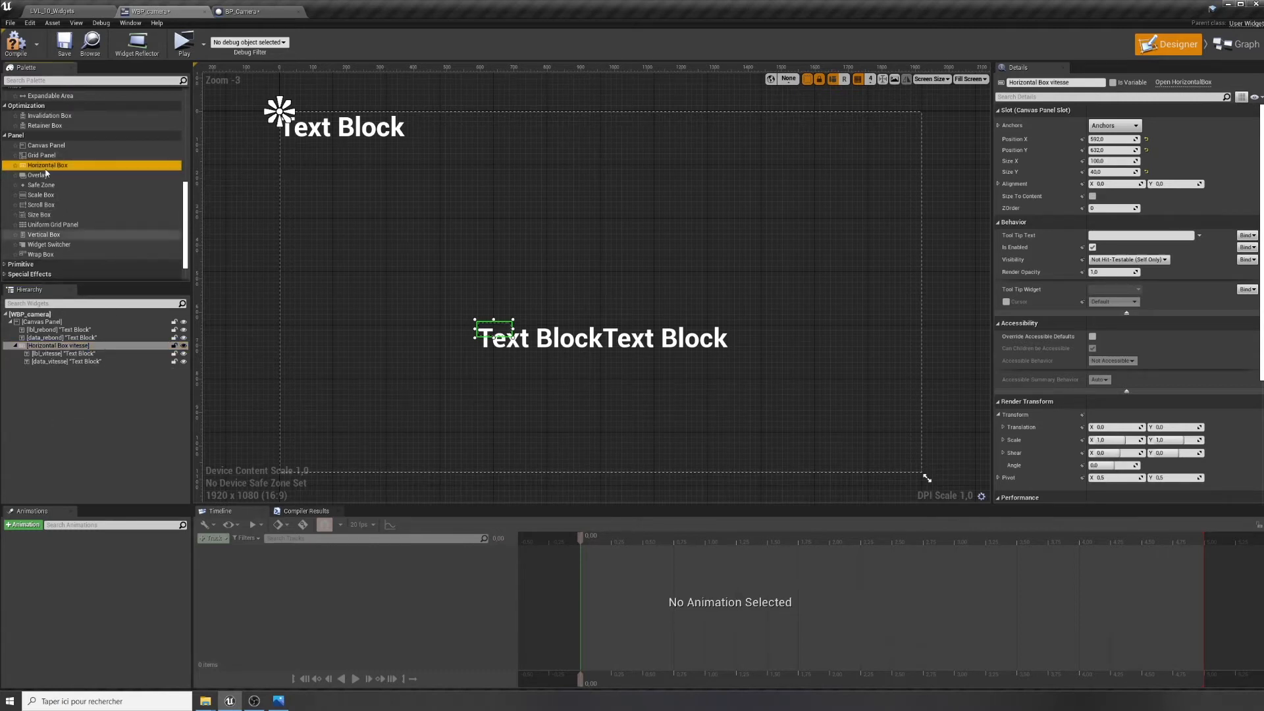
Add a second Horizontal Box to the canvas at about X 500, Y 752 and rename it Horizontal Box rebond
{"action": "left_click_drag", "start_coordinate": [47, 164], "coordinate": [446, 362]}
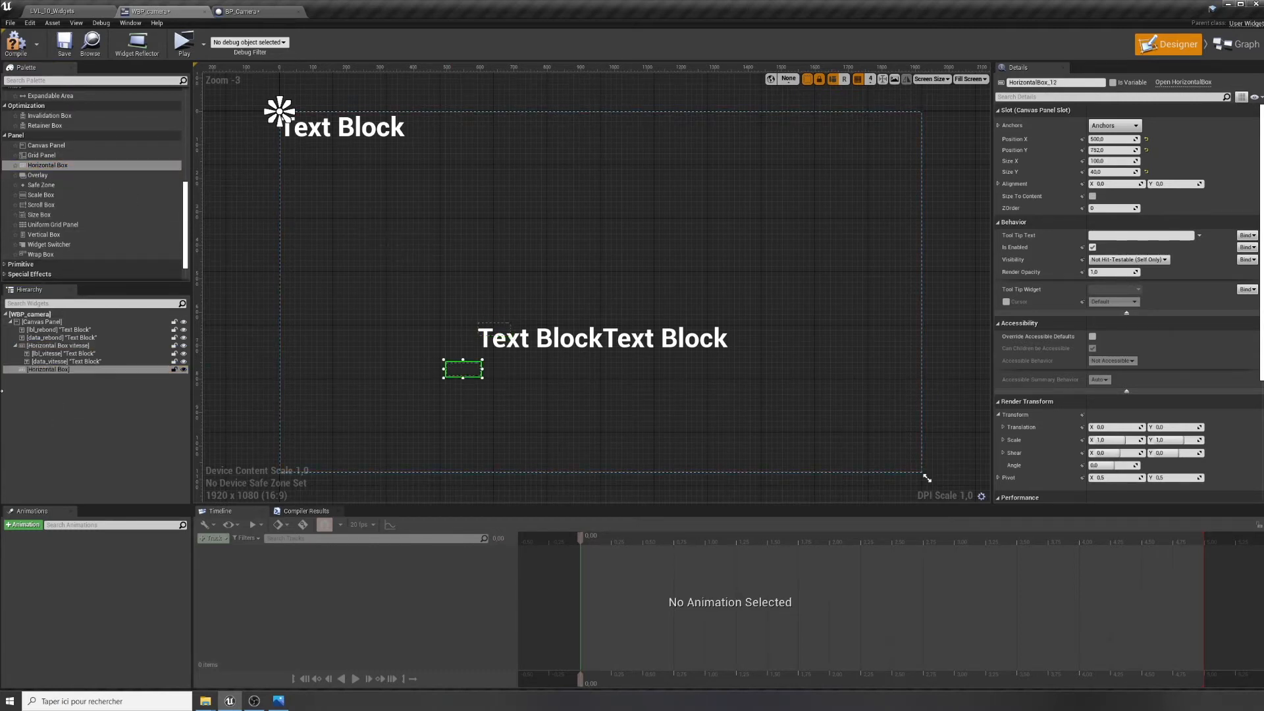
{"action": "double_click", "coordinate": [79, 371]}
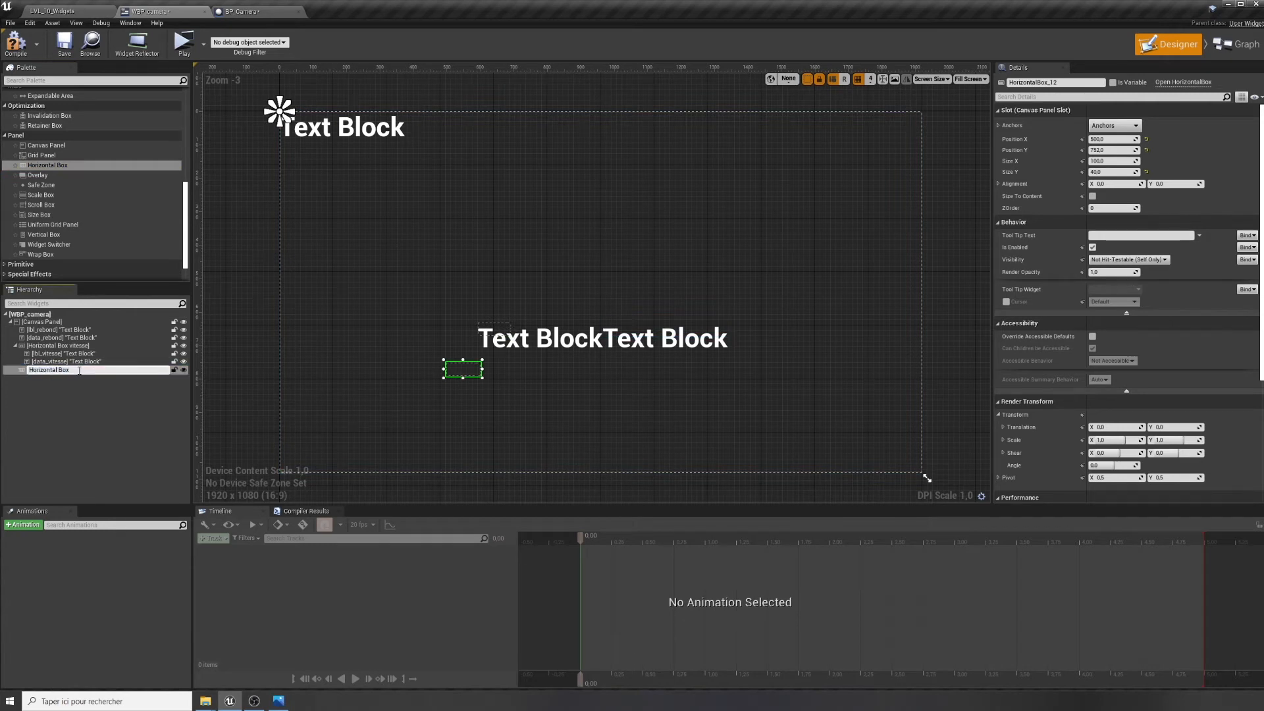
{"action": "key", "text": "Return"}
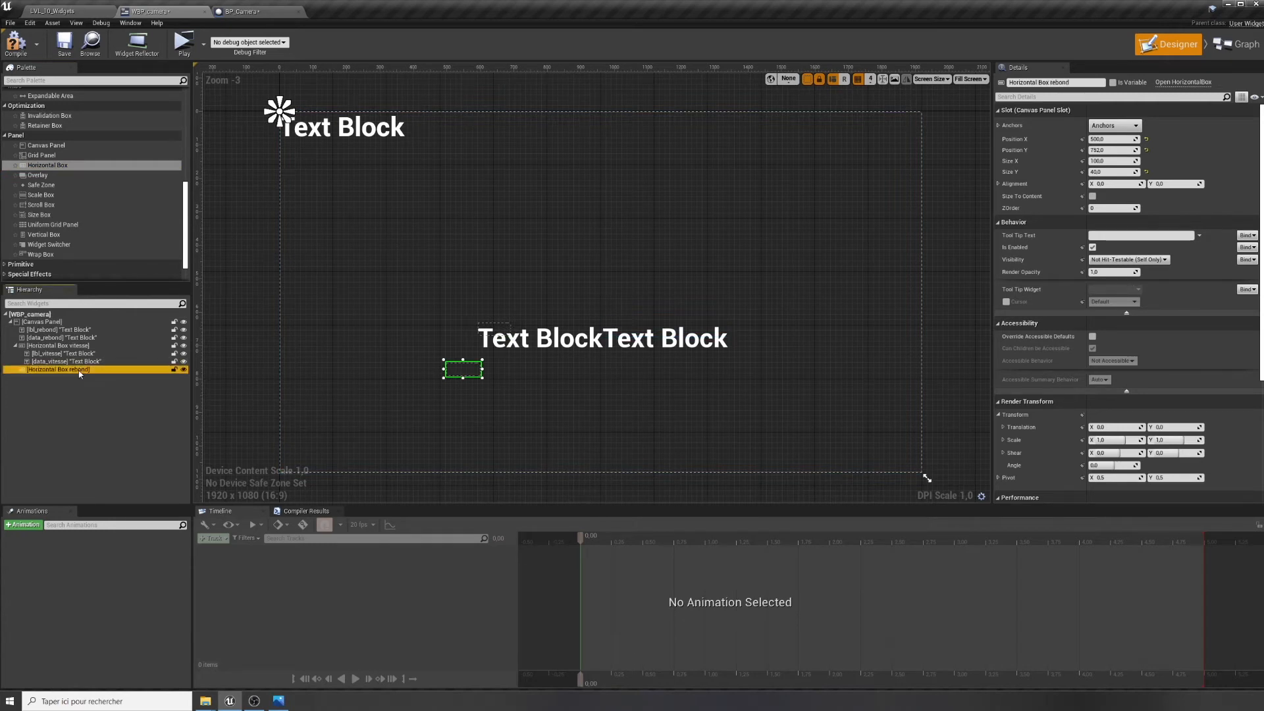
Move the lbl_rebond and data_rebond text blocks into Horizontal Box rebond
{"action": "left_click", "coordinate": [48, 332]}
{"action": "left_click", "coordinate": [49, 340], "text": "ctrl"}
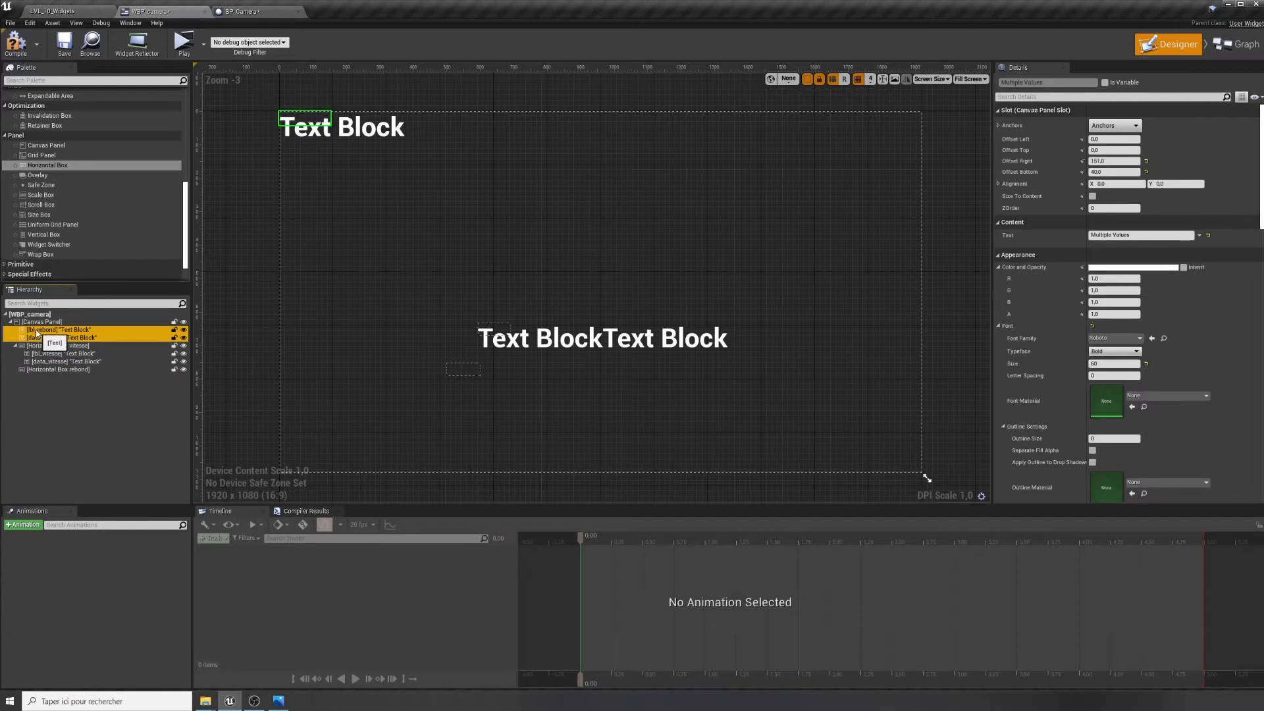
{"action": "left_click_drag", "start_coordinate": [48, 342], "coordinate": [45, 371]}
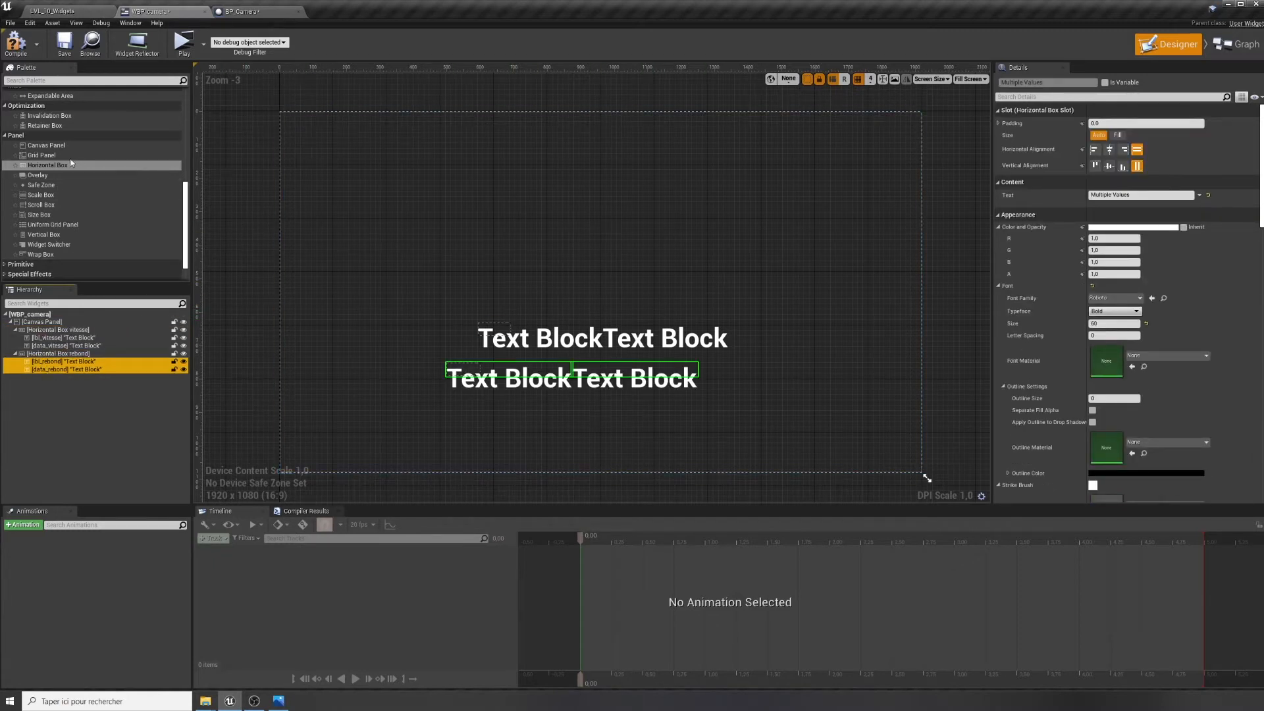
Add a Vertical Box to the canvas at about X 764, Y 360 and nest the vitesse and rebond horizontal boxes inside it
{"action": "left_click", "coordinate": [94, 235]}
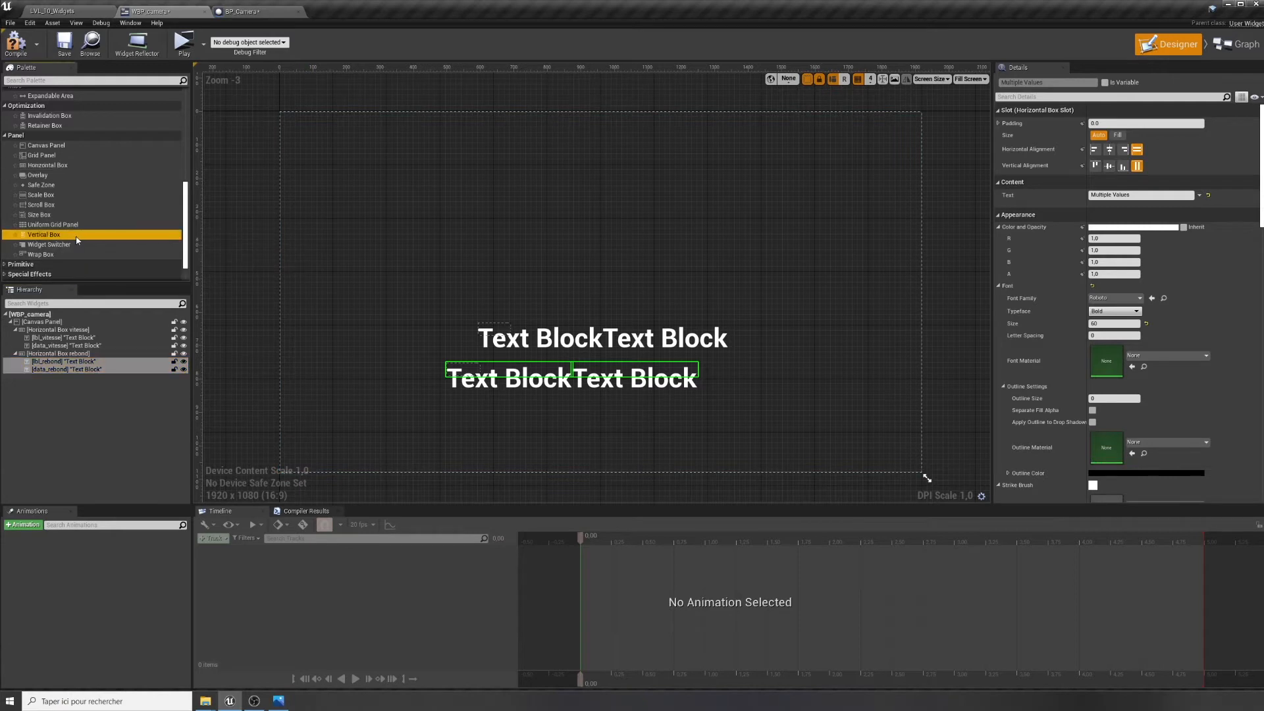
{"action": "left_click_drag", "start_coordinate": [66, 235], "coordinate": [536, 235]}
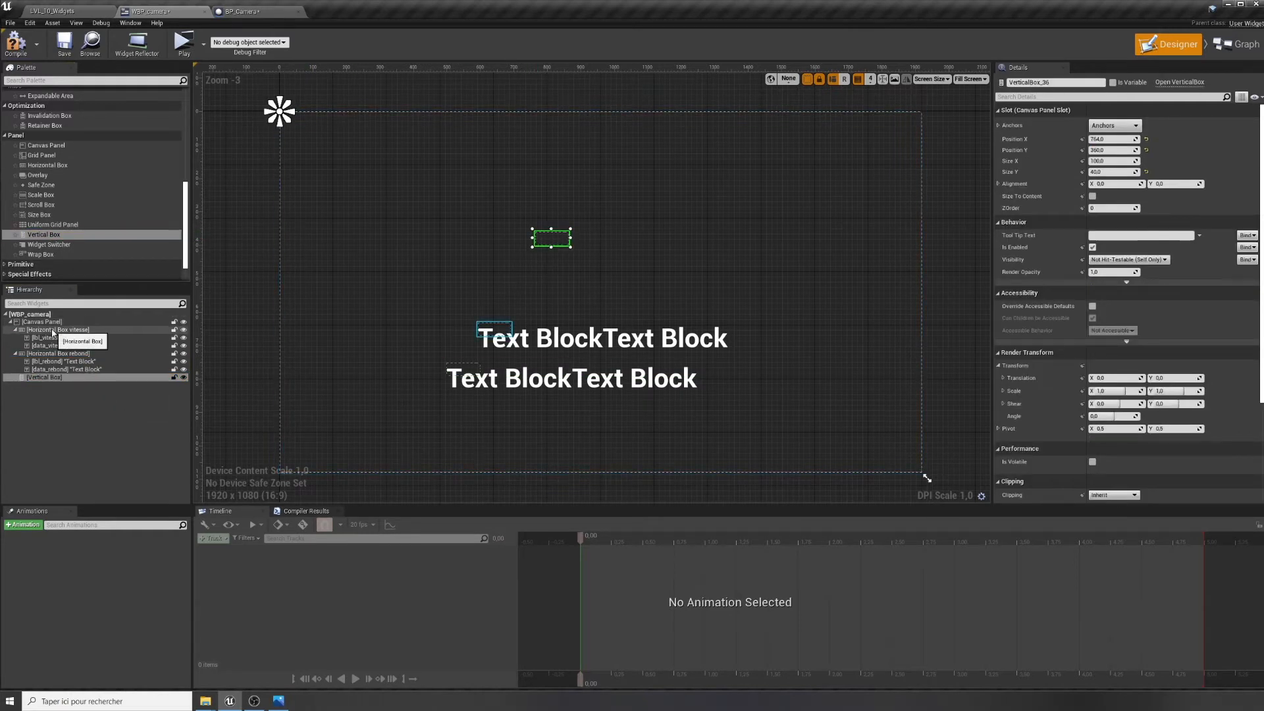
{"action": "left_click_drag", "start_coordinate": [53, 333], "coordinate": [55, 374]}
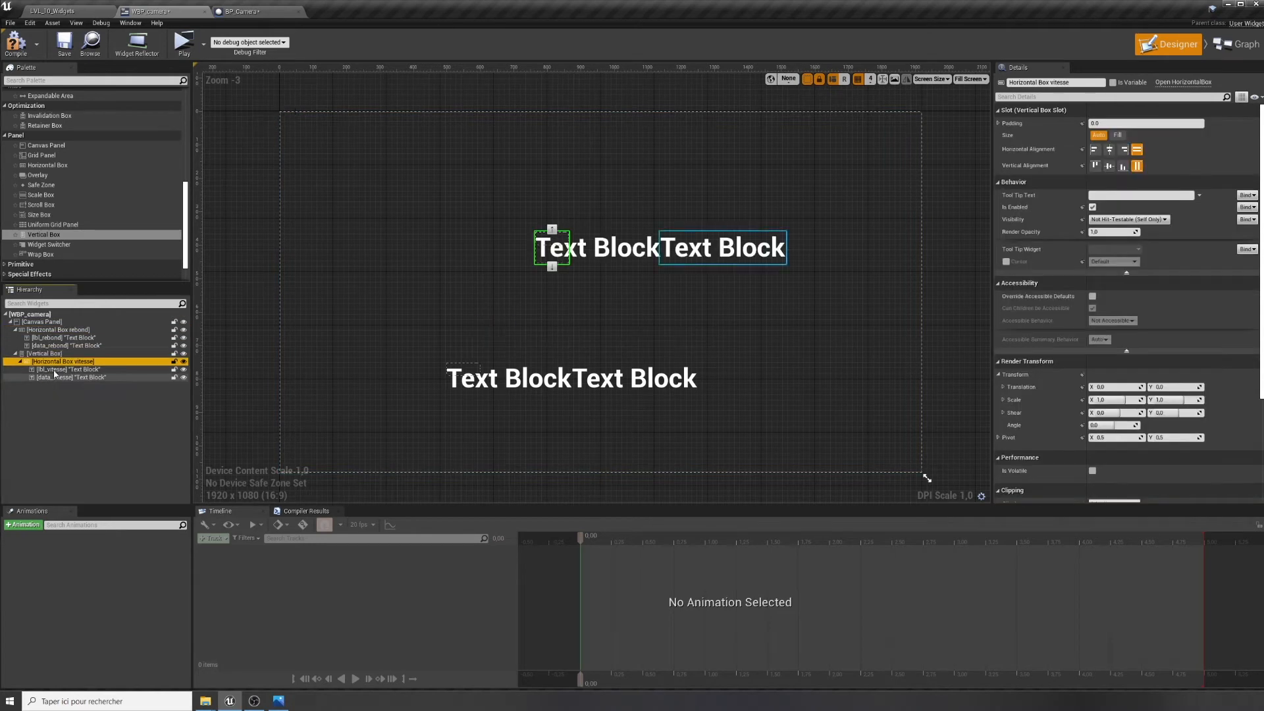
{"action": "left_click_drag", "start_coordinate": [58, 330], "coordinate": [52, 356]}
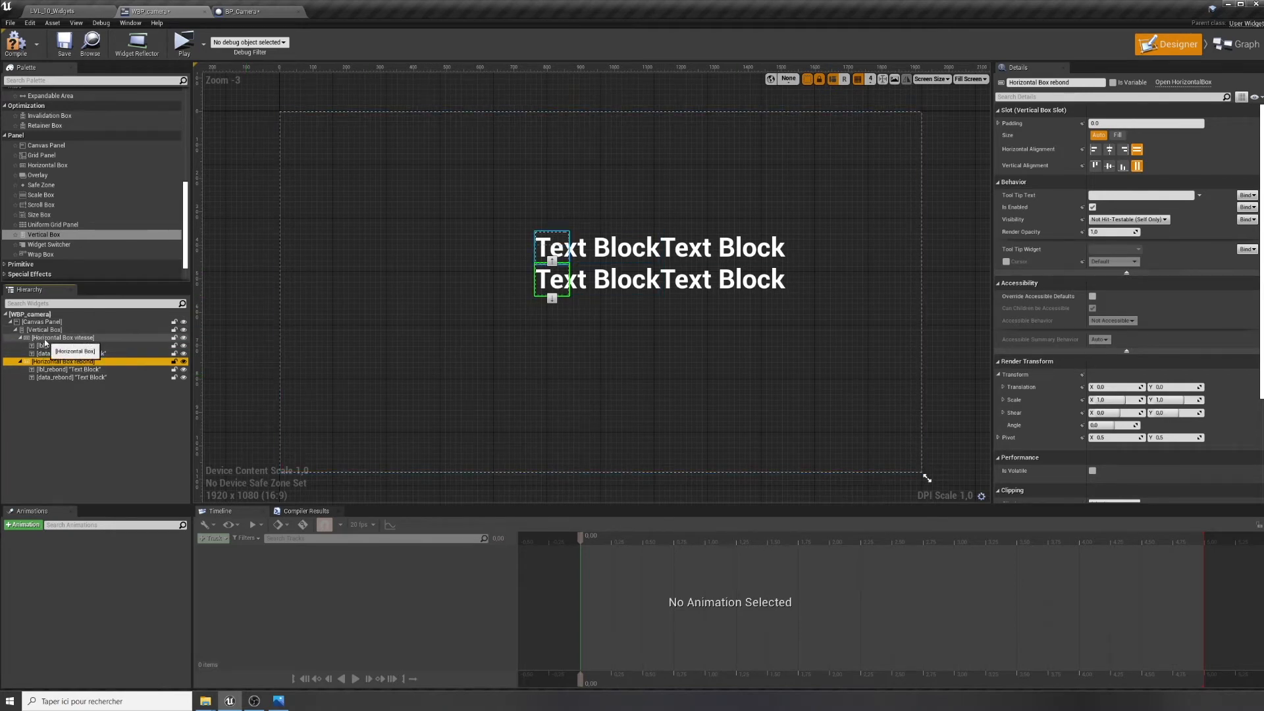
{"action": "left_click", "coordinate": [40, 331]}
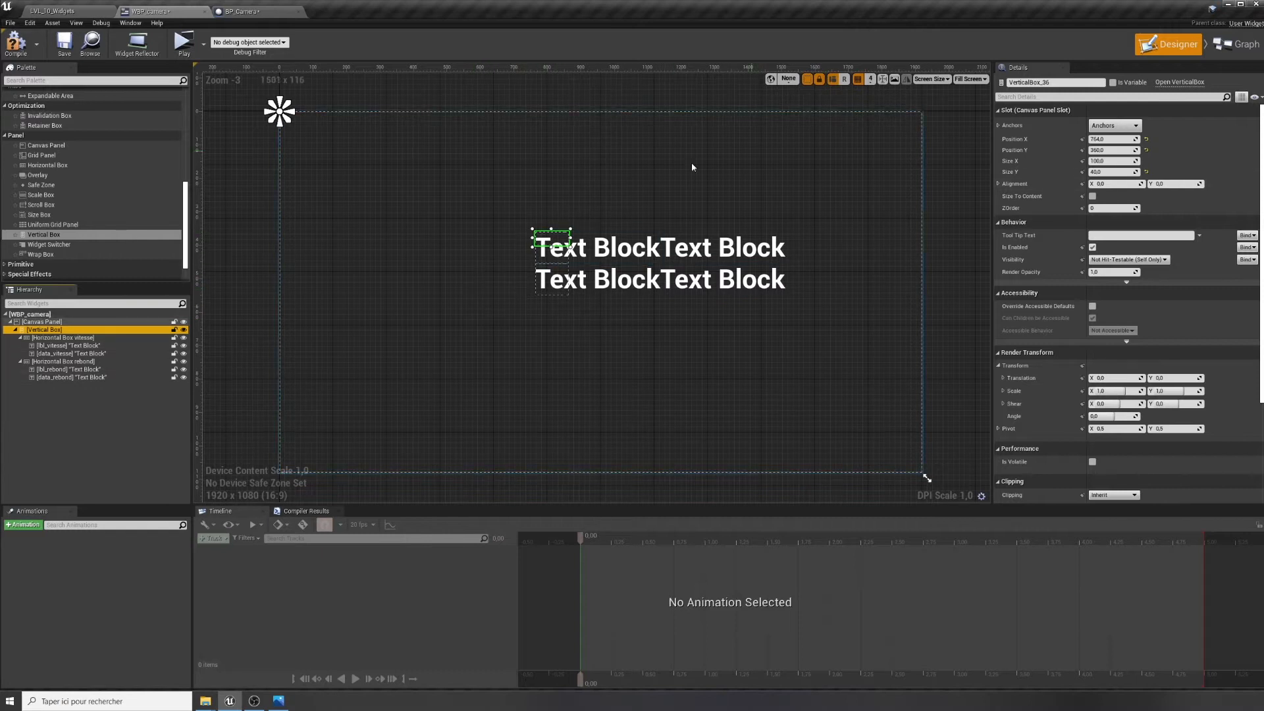
Set the slot size to Fill for Horizontal Box vitesse and its lbl_vitesse and data_vitesse text blocks
{"action": "left_click", "coordinate": [63, 338]}
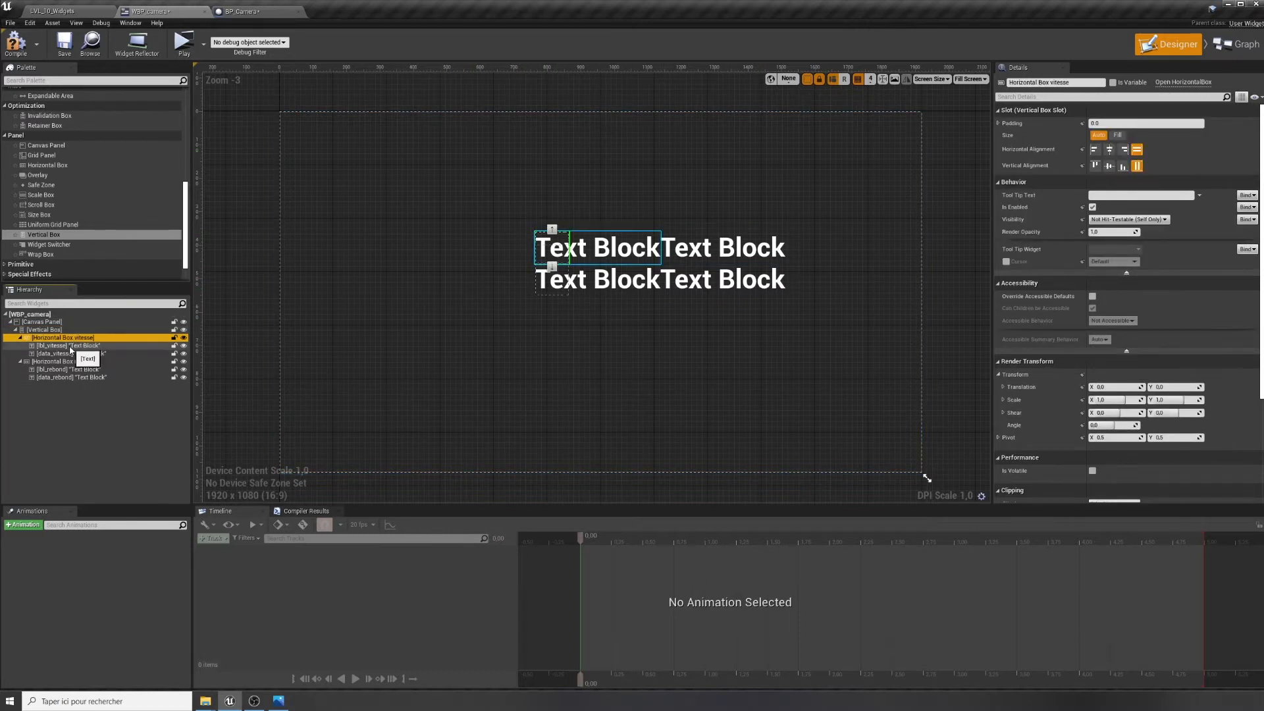
{"action": "left_click", "coordinate": [1117, 135]}
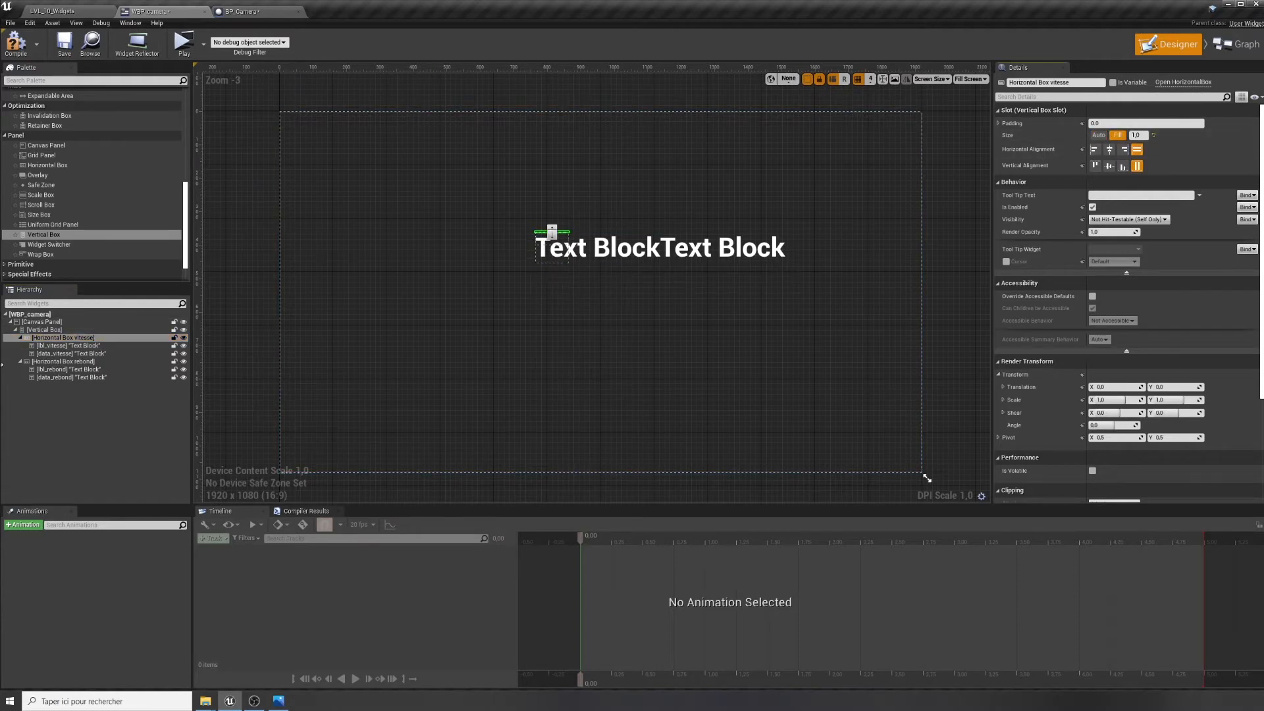
{"action": "left_click", "coordinate": [66, 346]}
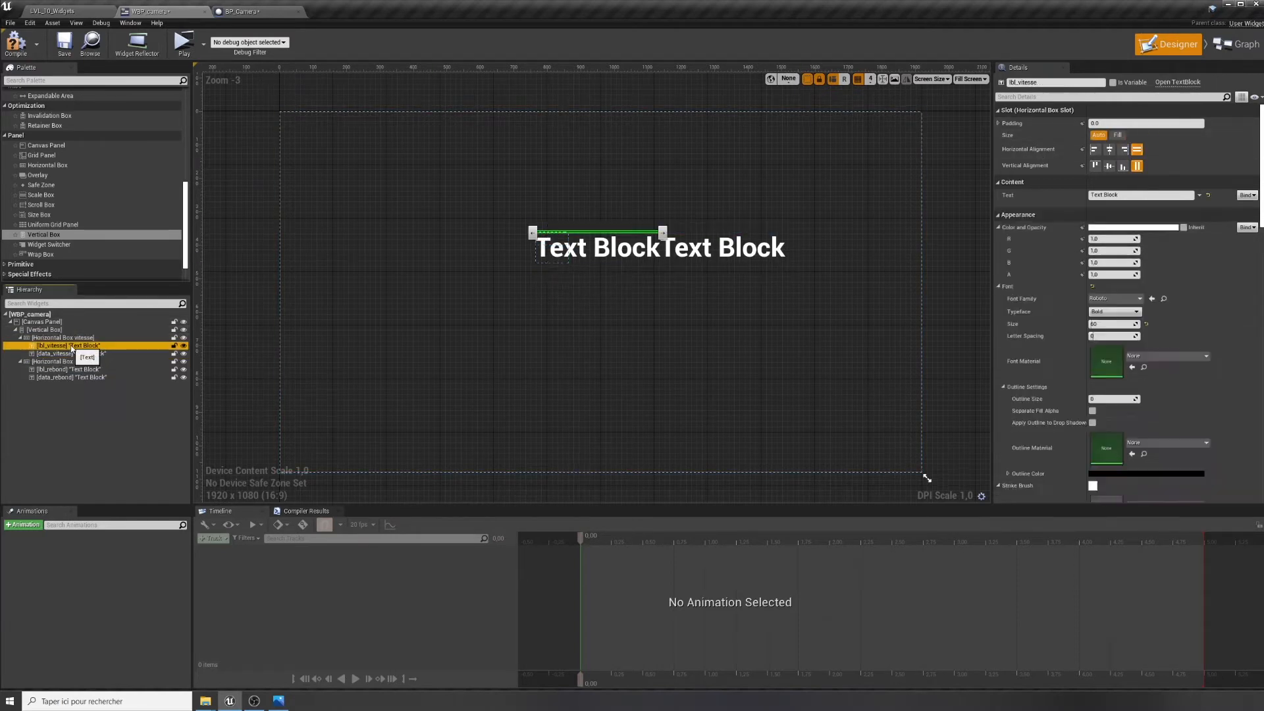
{"action": "left_click", "coordinate": [1117, 135]}
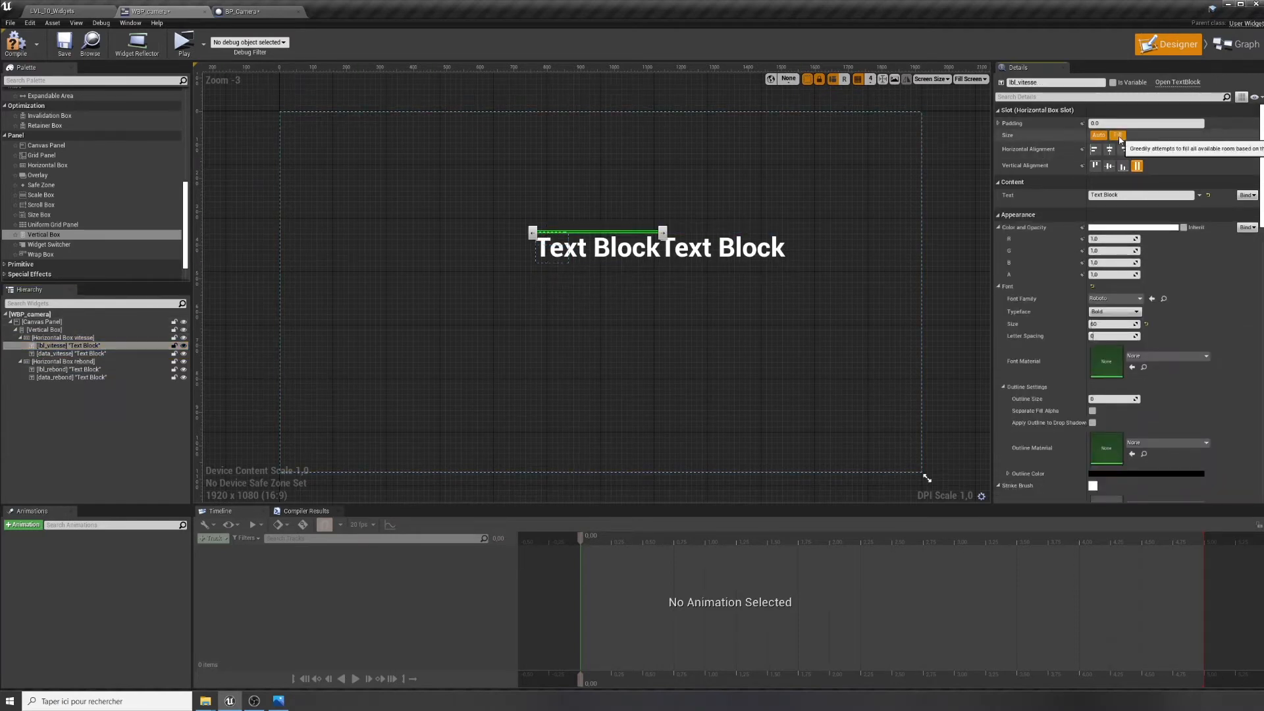
{"action": "left_click", "coordinate": [46, 353]}
{"action": "left_click", "coordinate": [1118, 135]}
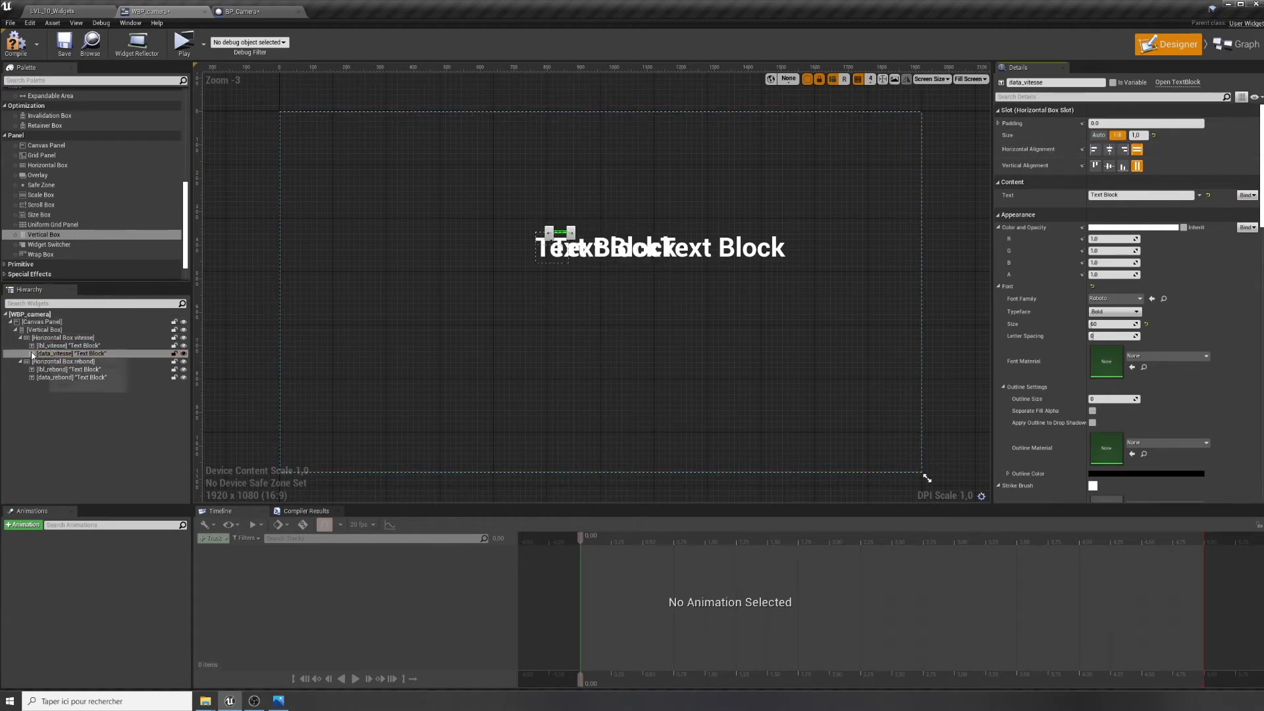
Set the slot size to Fill for Horizontal Box rebond and its lbl_rebond and data_rebond text blocks
{"action": "left_click", "coordinate": [51, 362]}
{"action": "left_click", "coordinate": [1116, 137]}
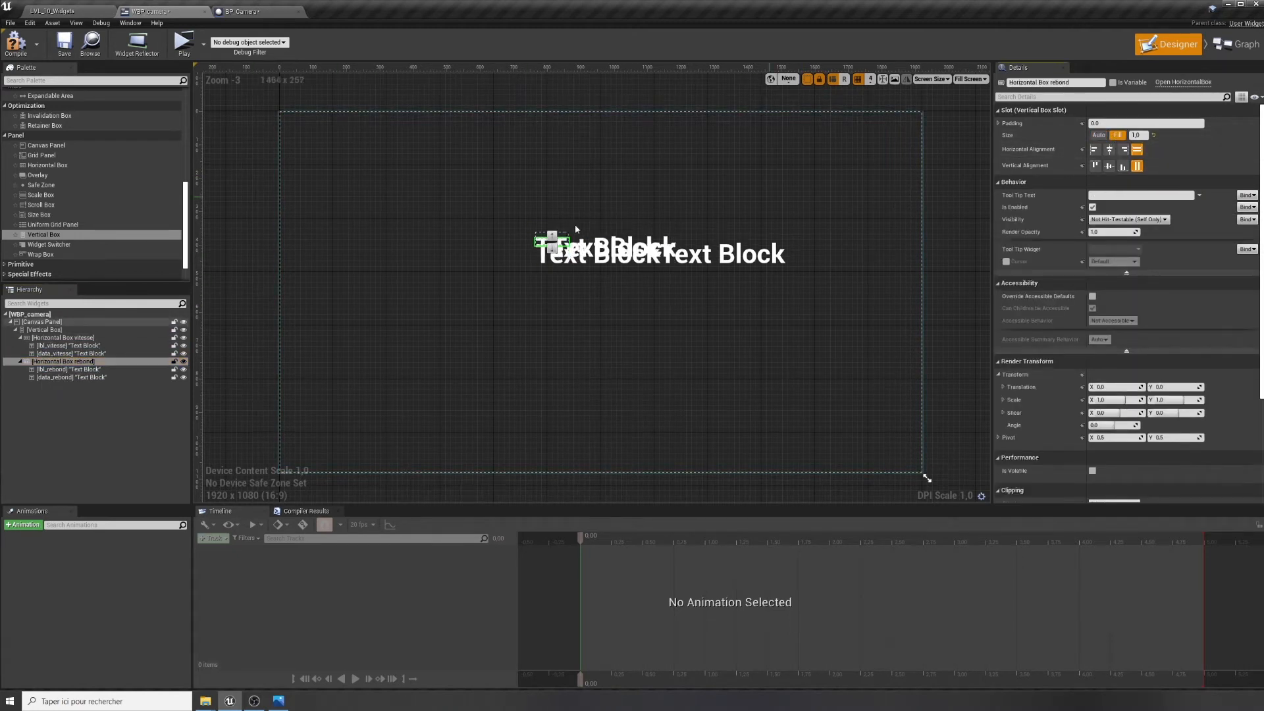
{"action": "left_click", "coordinate": [58, 370]}
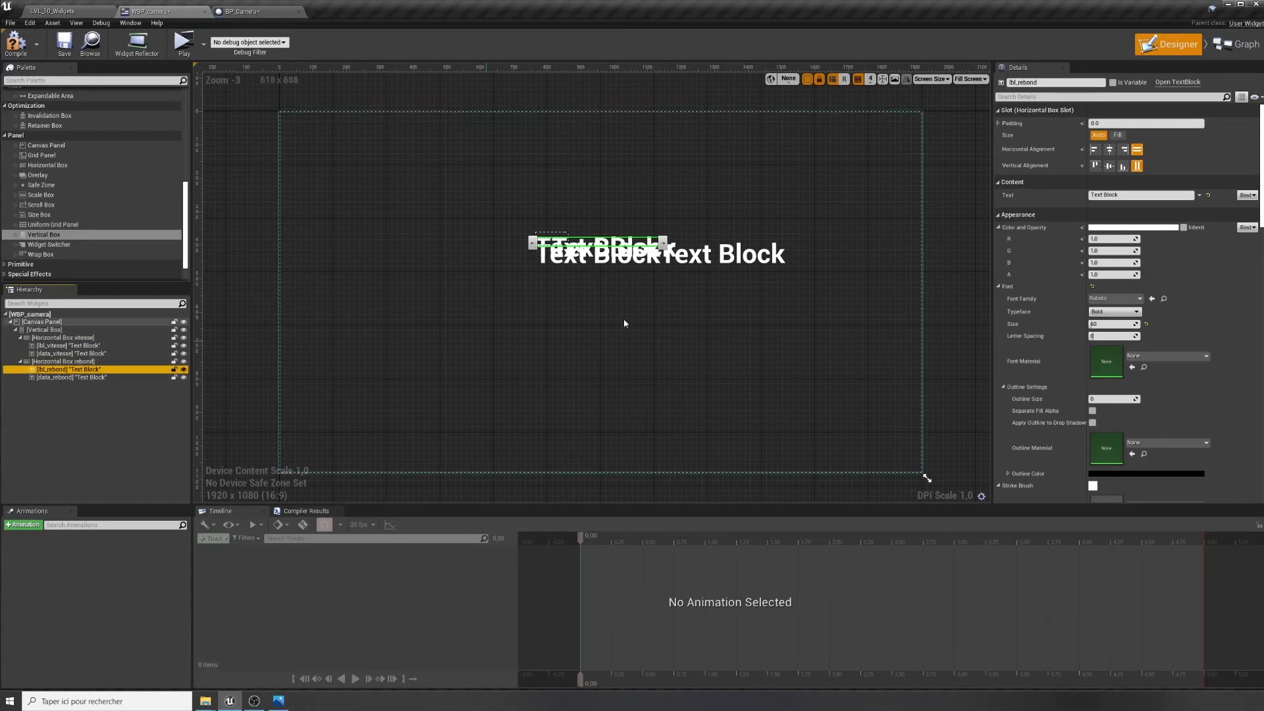
{"action": "left_click", "coordinate": [1118, 135]}
{"action": "left_click", "coordinate": [73, 377]}
{"action": "left_click", "coordinate": [1118, 135]}
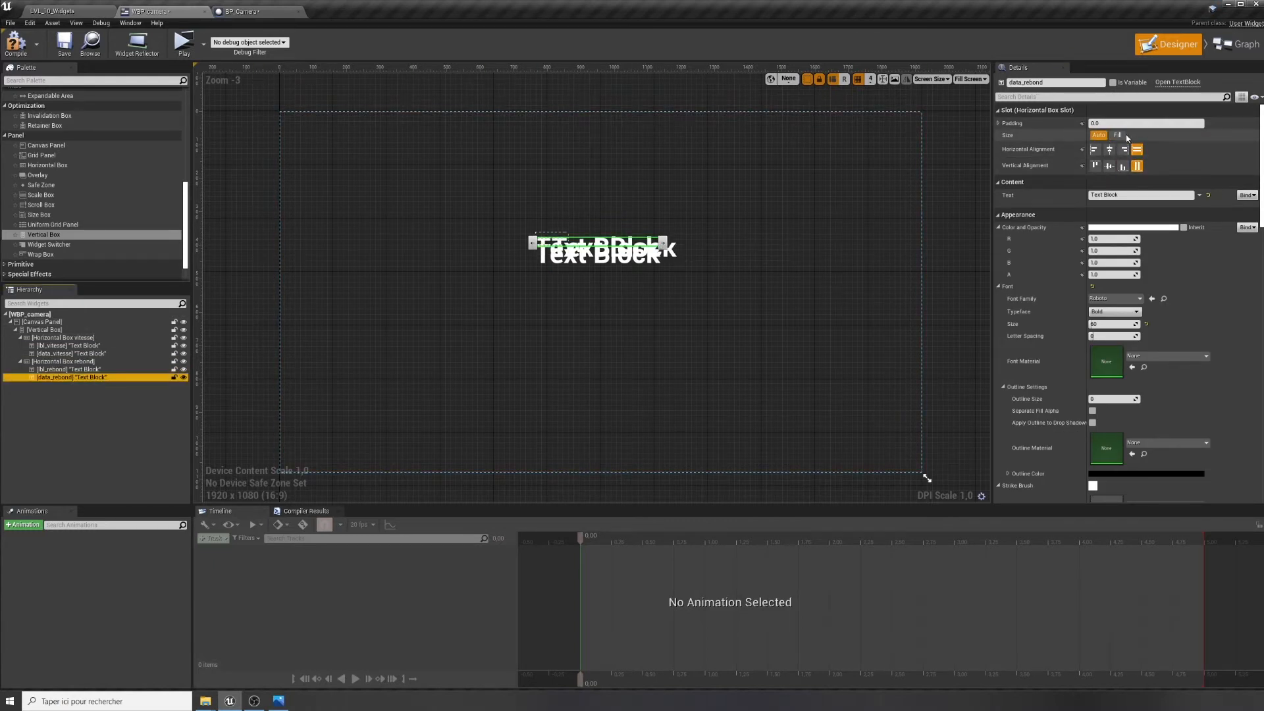
Set the Vertical Box's Size X to 800, trying a Size Y of 400 before settling on 200
{"action": "left_click", "coordinate": [42, 330]}
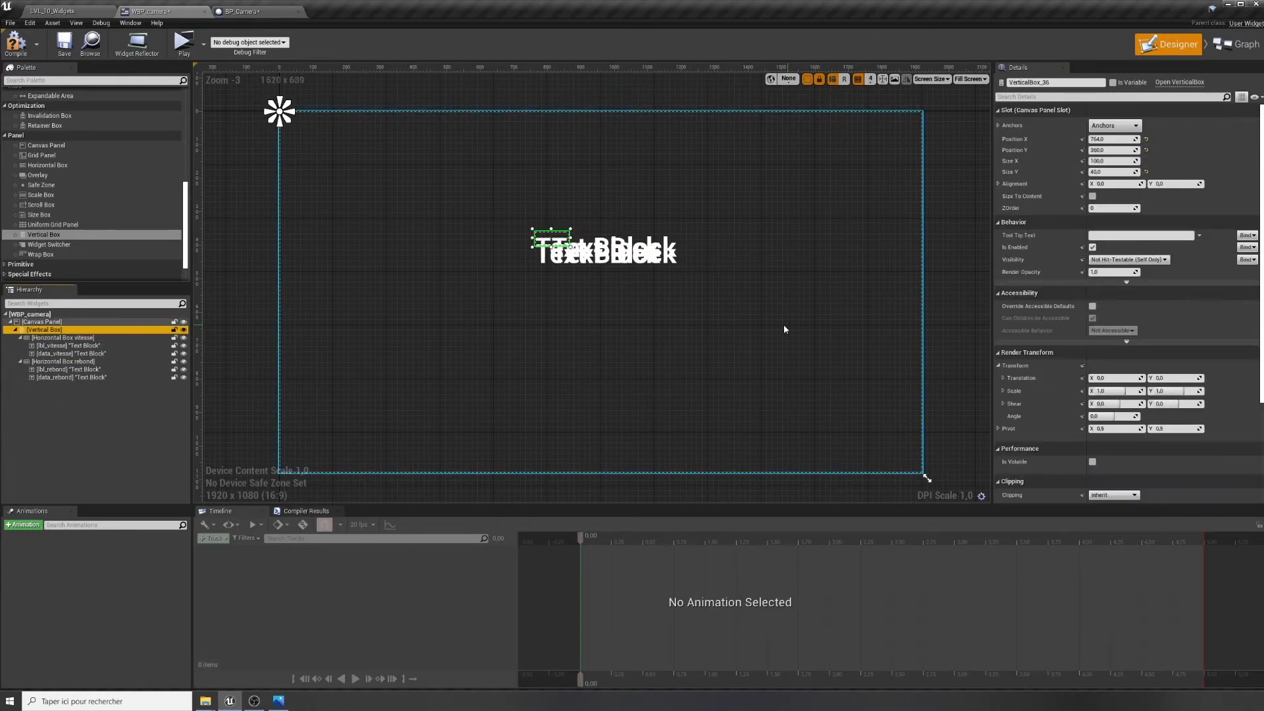
{"action": "left_click_drag", "start_coordinate": [1097, 161], "coordinate": [1133, 160]}
{"action": "left_click", "coordinate": [1101, 161]}
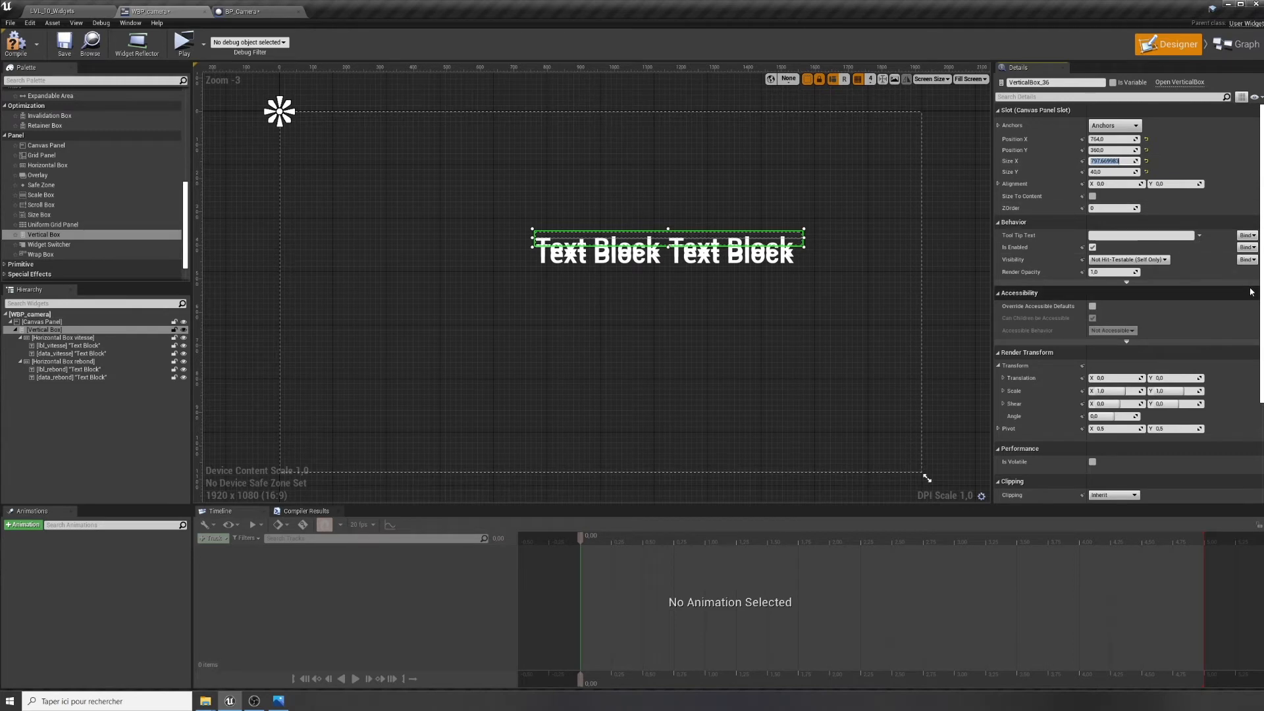
{"action": "type", "text": "800"}
{"action": "key", "text": "Tab"}
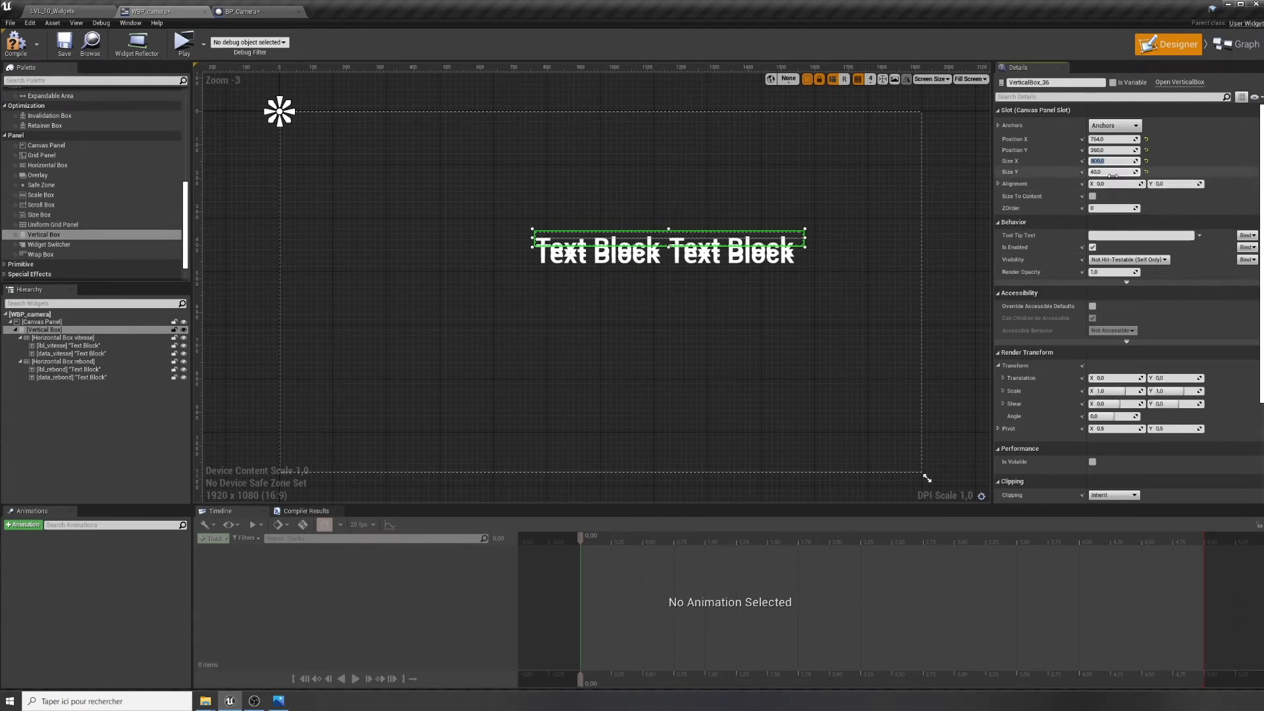
{"action": "type", "text": "400"}
{"action": "key", "text": "Return"}
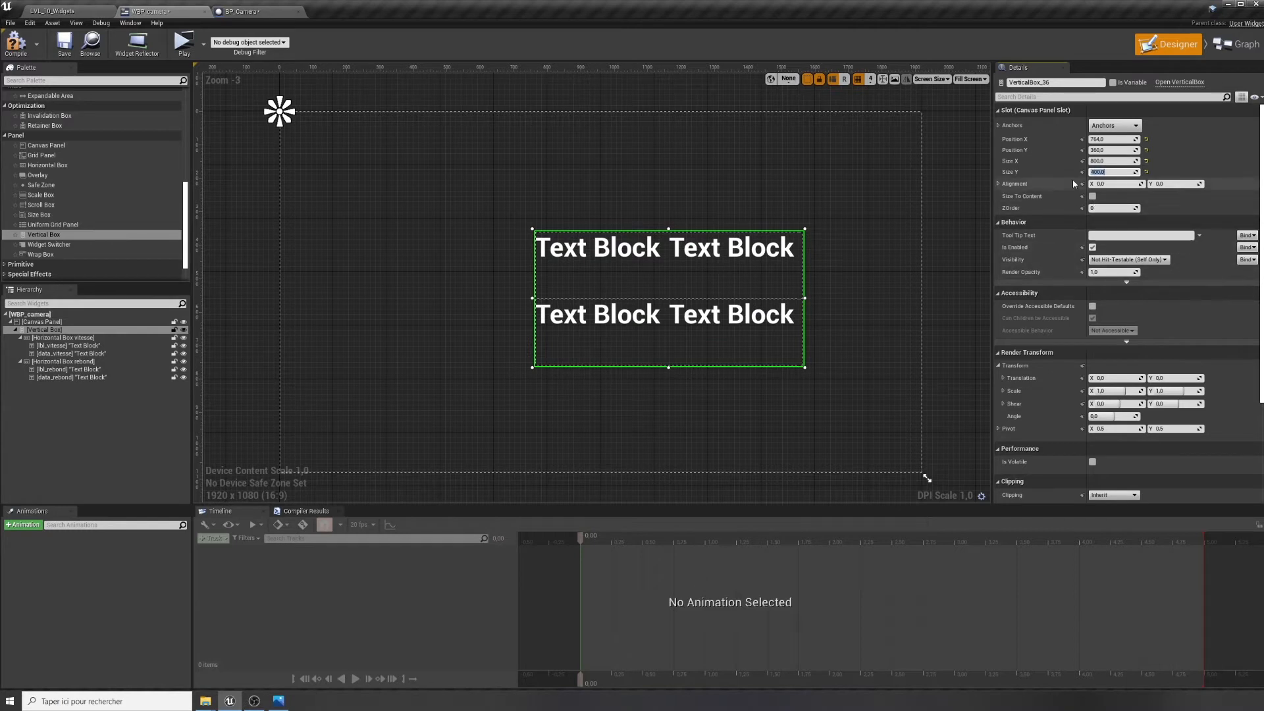
{"action": "type", "text": "200"}
{"action": "key", "text": "Return"}
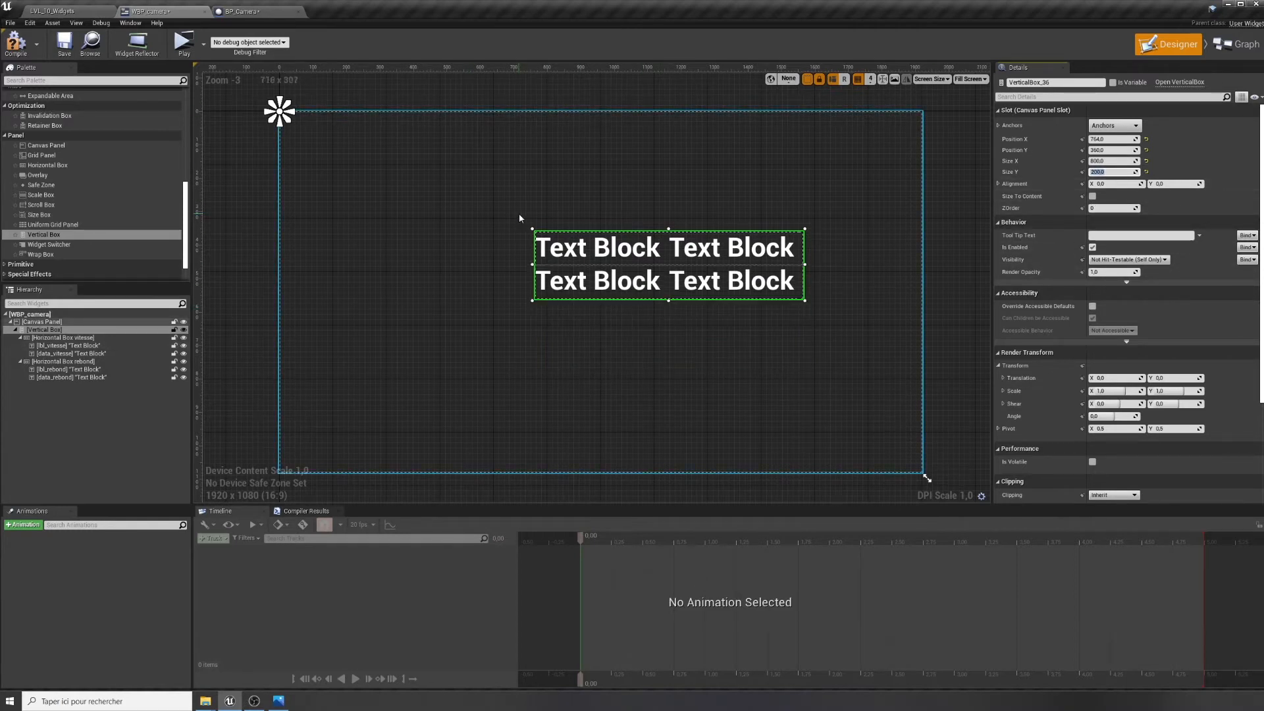
Set the text of lbl_vitesse to "Vitesse :" and the text of lbl_rebond to "Rebond :"
{"action": "left_click", "coordinate": [68, 346]}
{"action": "left_click", "coordinate": [1124, 195]}
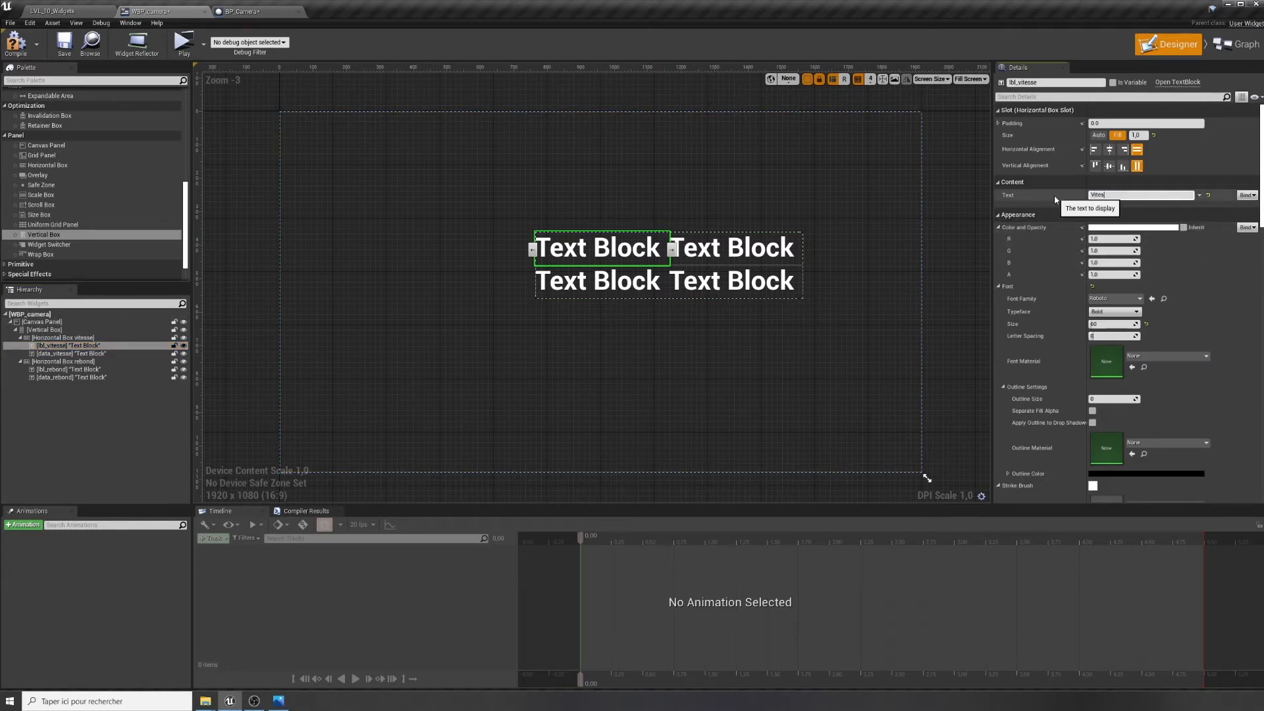
{"action": "left_click", "coordinate": [66, 369]}
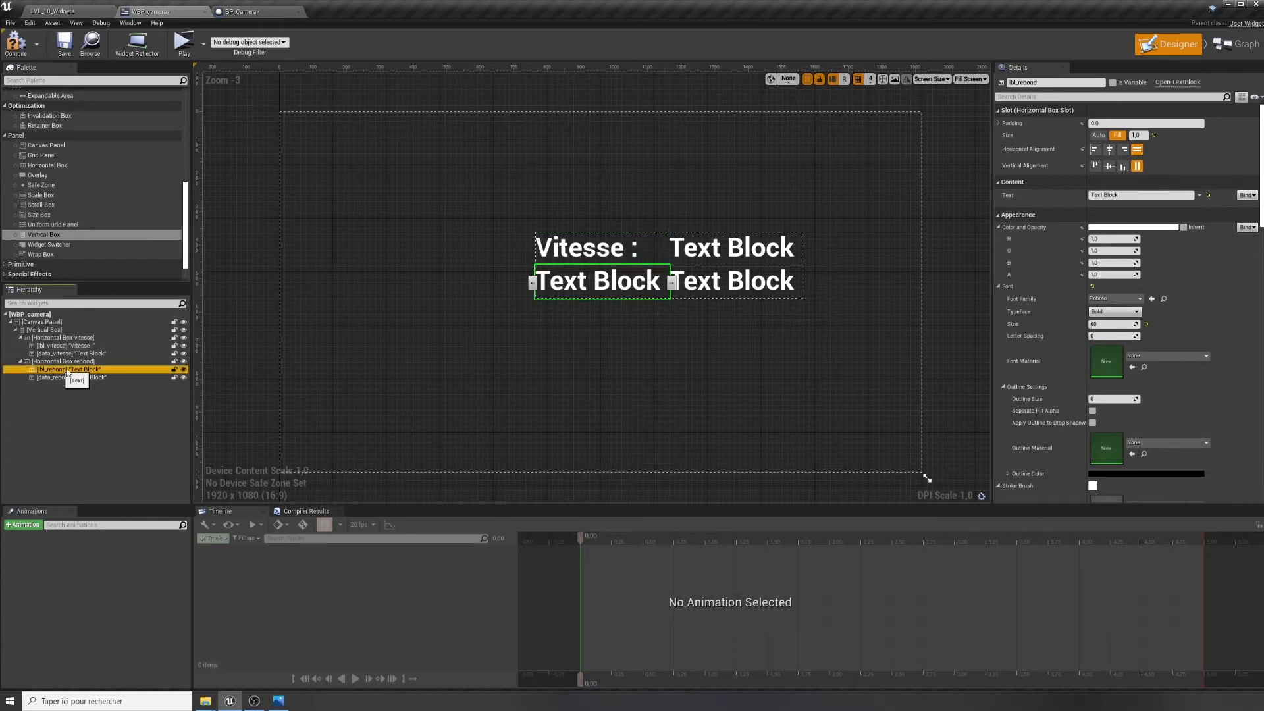
{"action": "left_click", "coordinate": [1119, 195]}
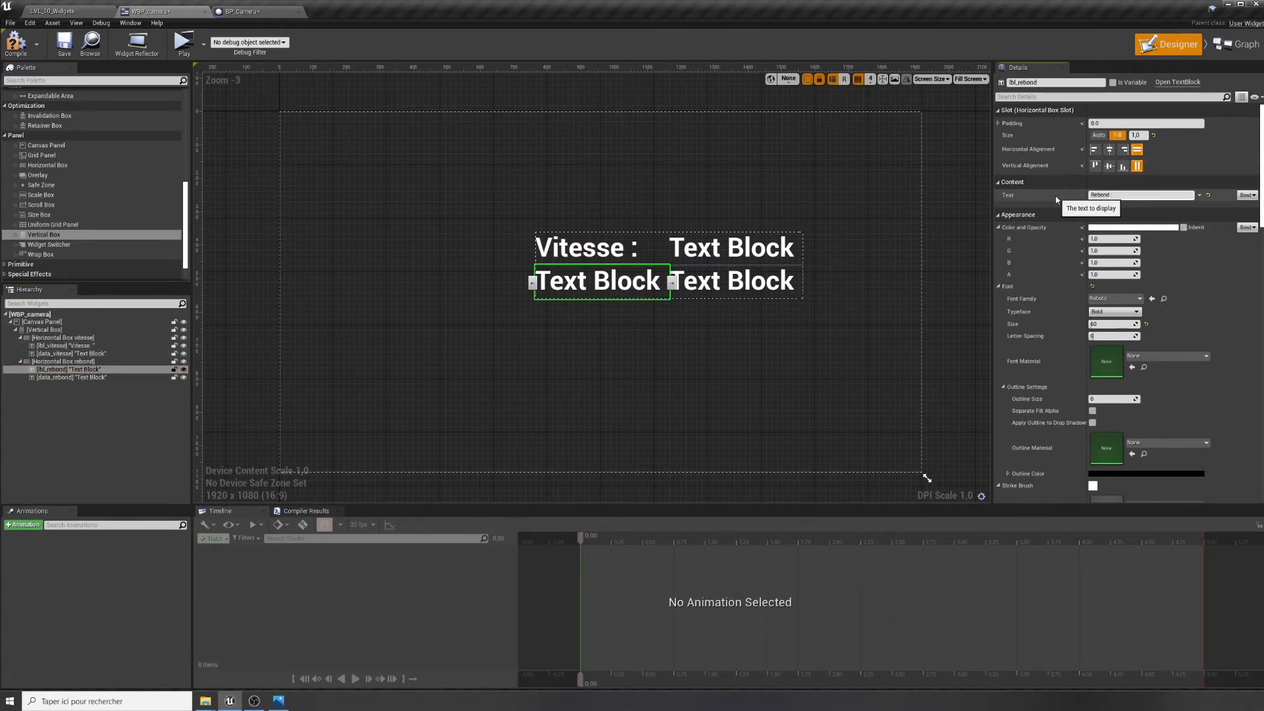
{"action": "key", "text": "Return"}
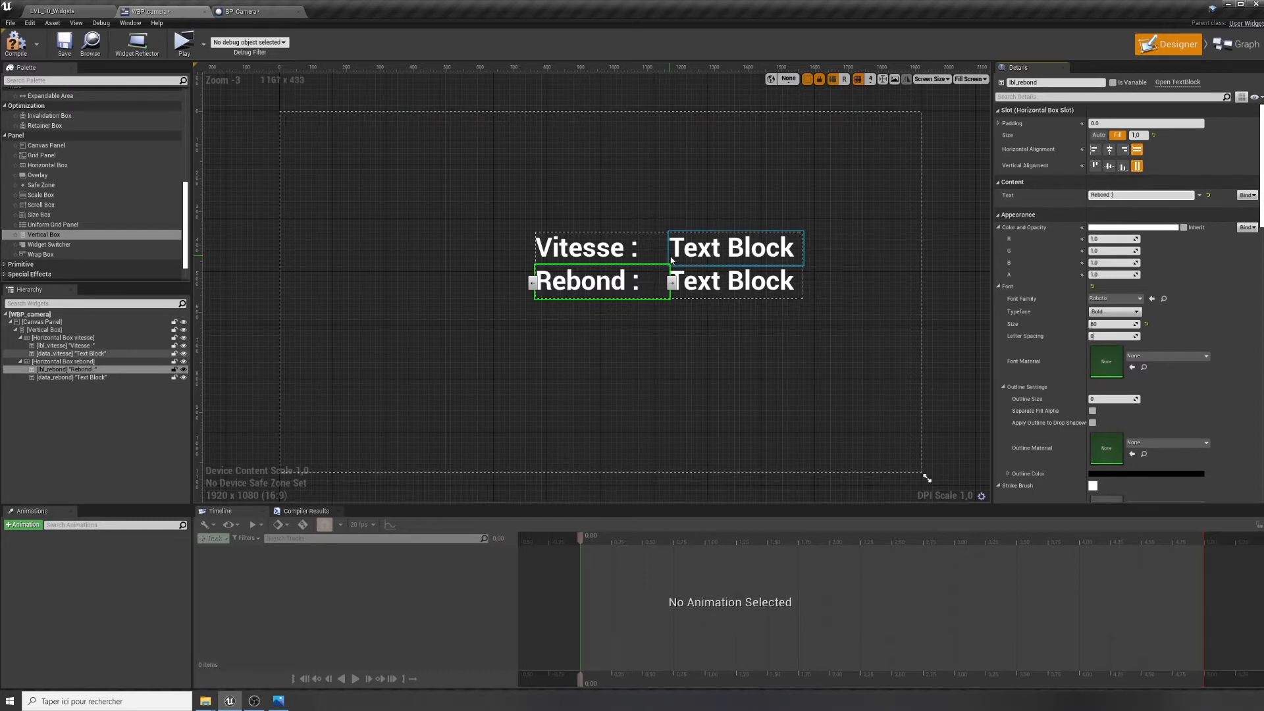
Align the lbl_rebond and lbl_vitesse text blocks horizontally to the right within their slots
{"action": "left_click", "coordinate": [1125, 150]}
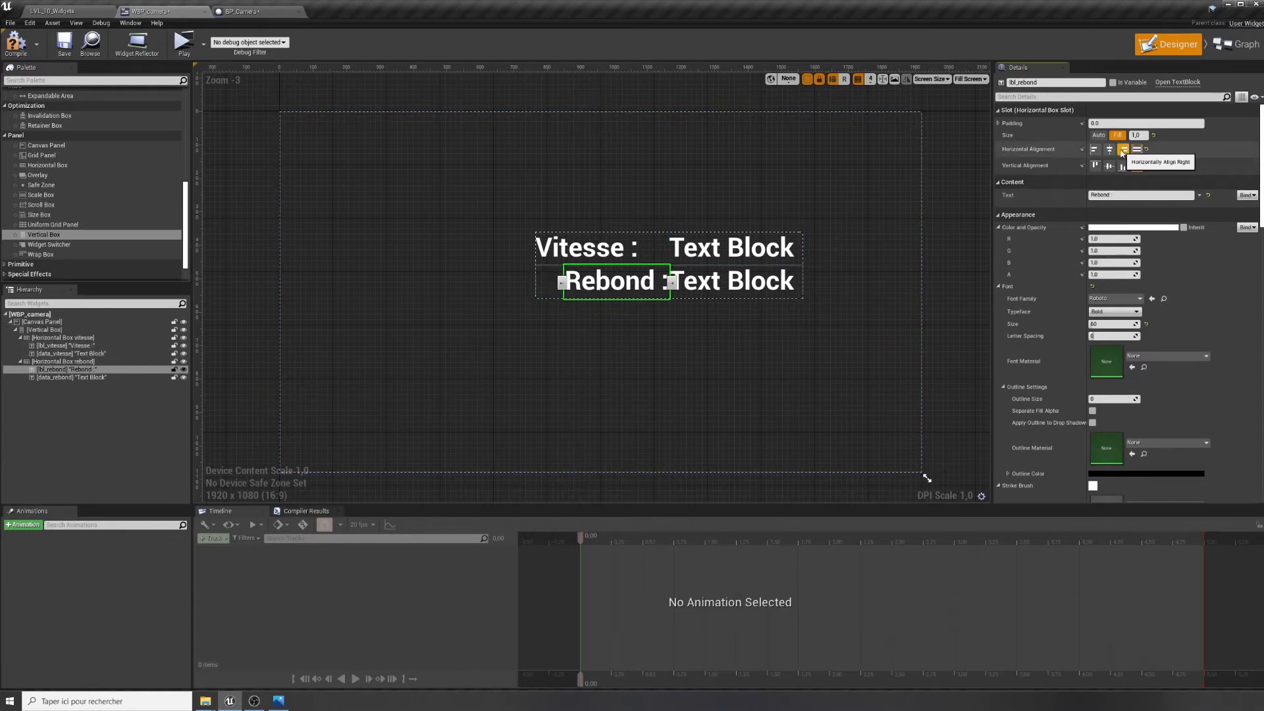
{"action": "left_click", "coordinate": [586, 248]}
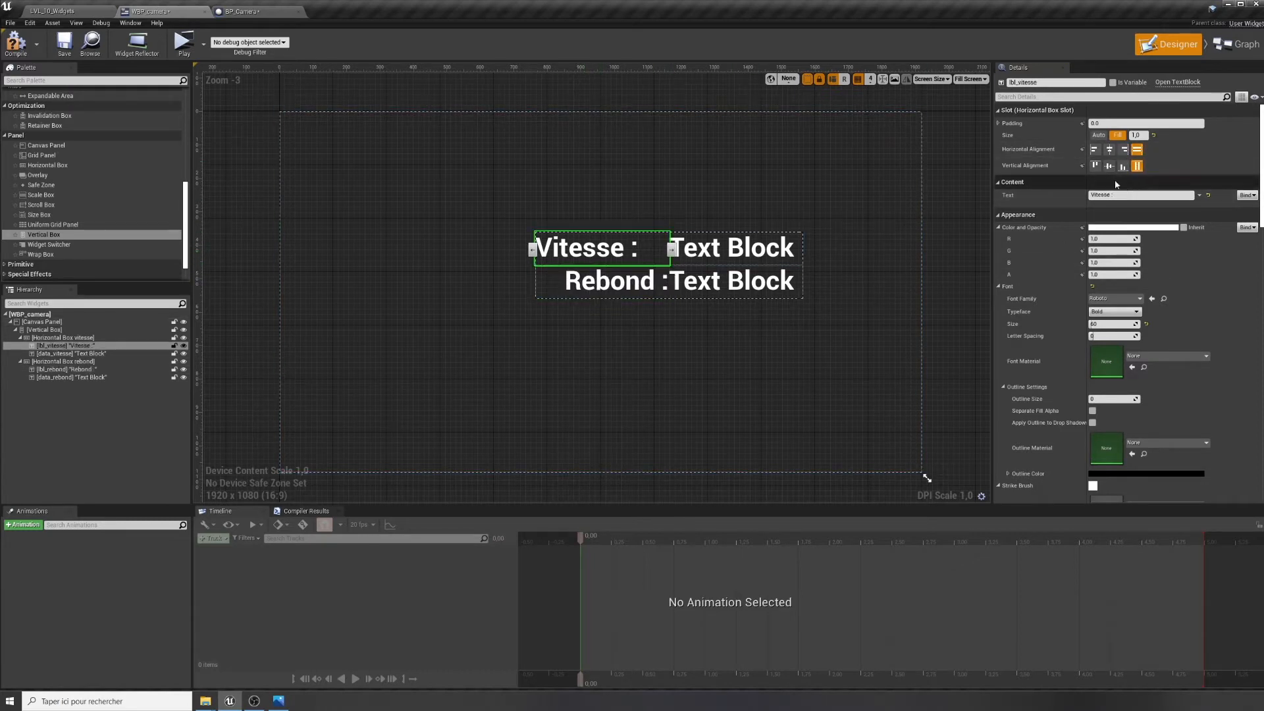
{"action": "left_click", "coordinate": [1125, 150]}
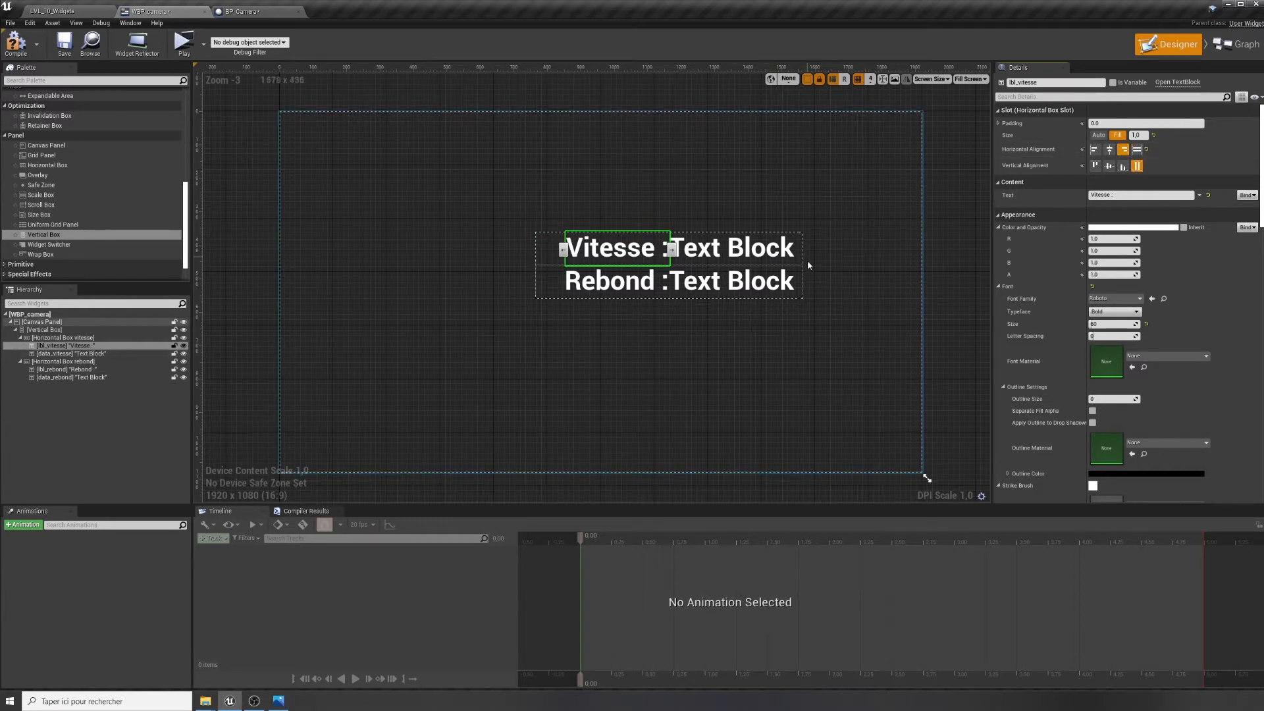
Set the left margin of the data_vitesse text block to 20
{"action": "left_click", "coordinate": [734, 253]}
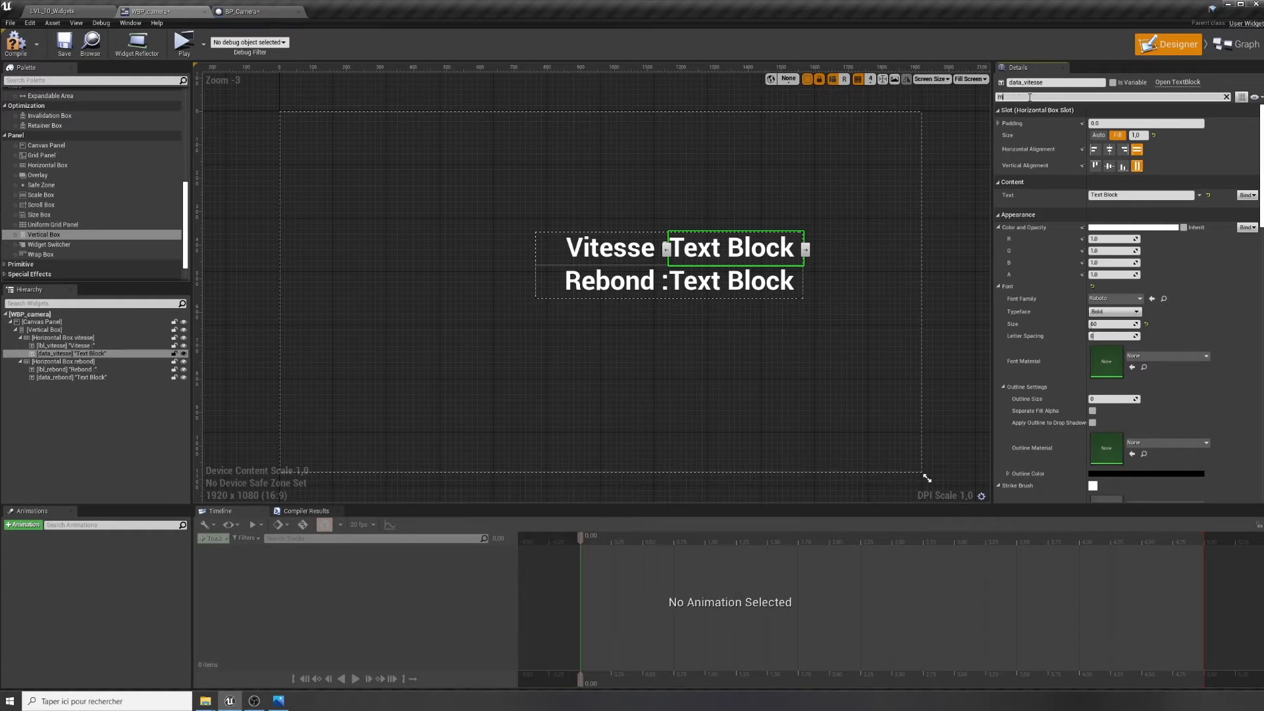
{"action": "left_click", "coordinate": [1029, 97]}
{"action": "type", "text": "marg"}
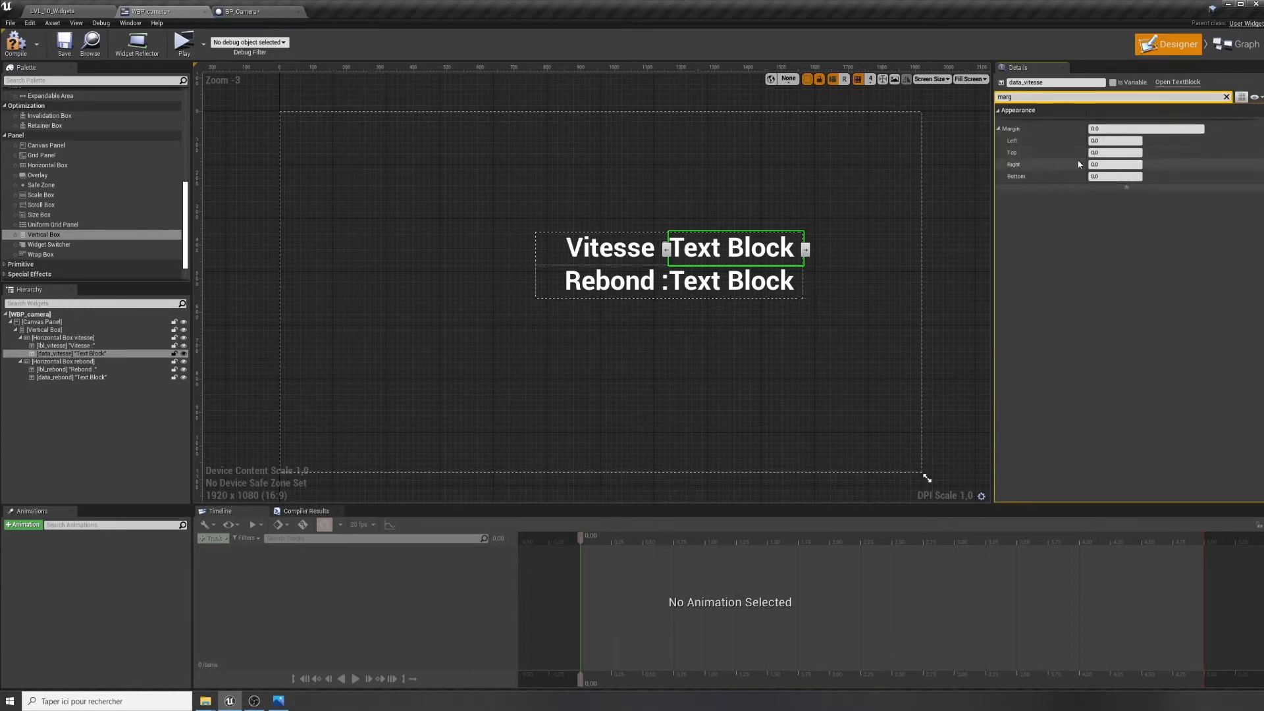
{"action": "left_click", "coordinate": [1111, 141]}
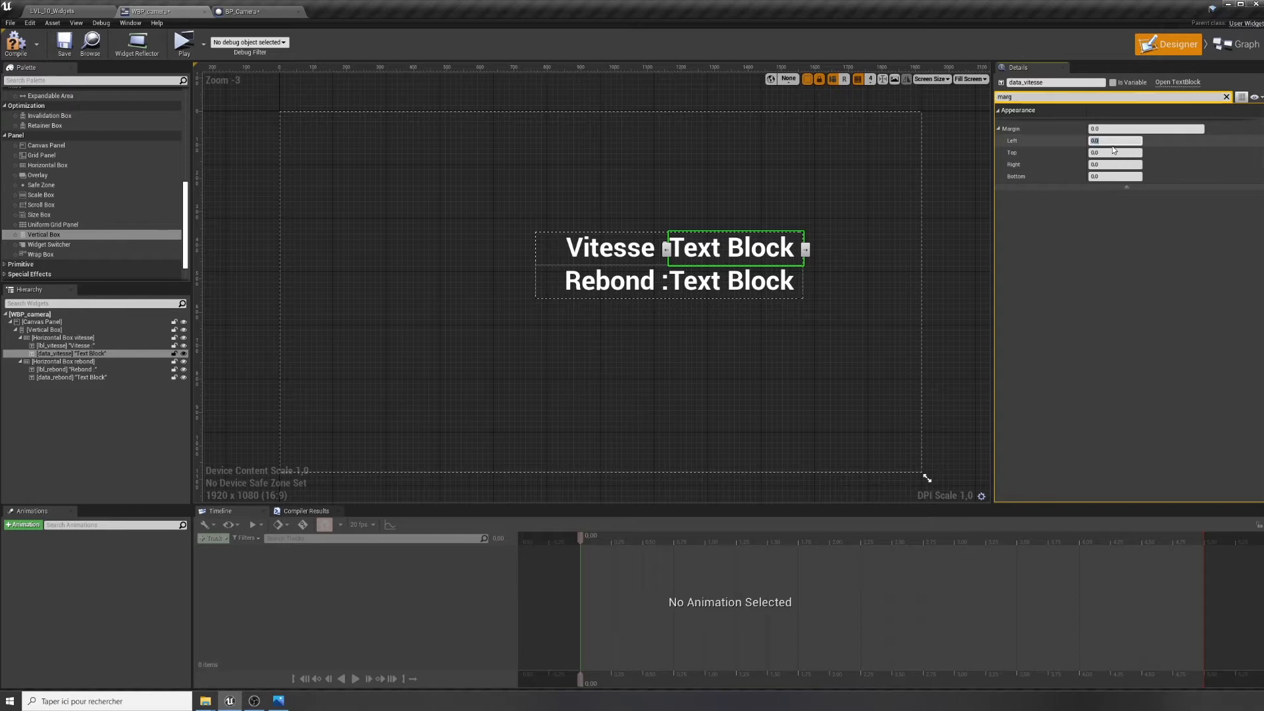
{"action": "type", "text": "2"}
{"action": "key", "text": "Return"}
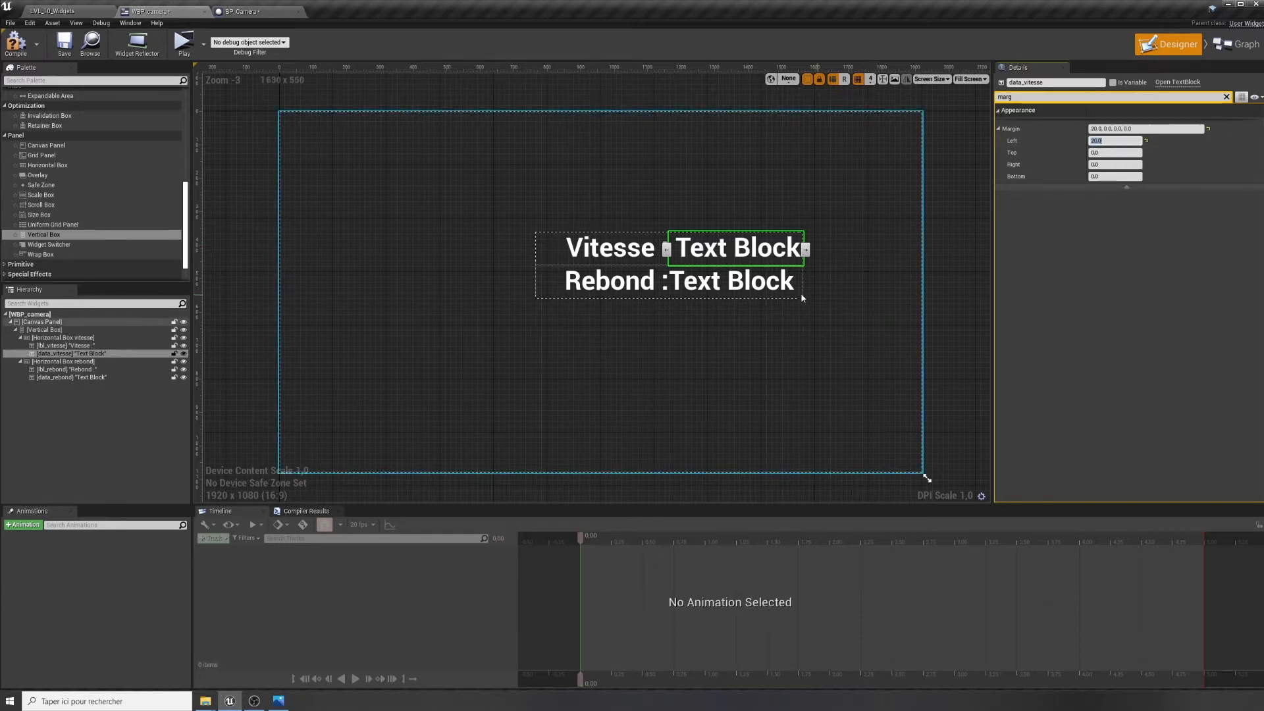
Give the data_rebond text block a left margin of 20 and clear the property filter
{"action": "left_click", "coordinate": [739, 285]}
{"action": "left_click", "coordinate": [1110, 140]}
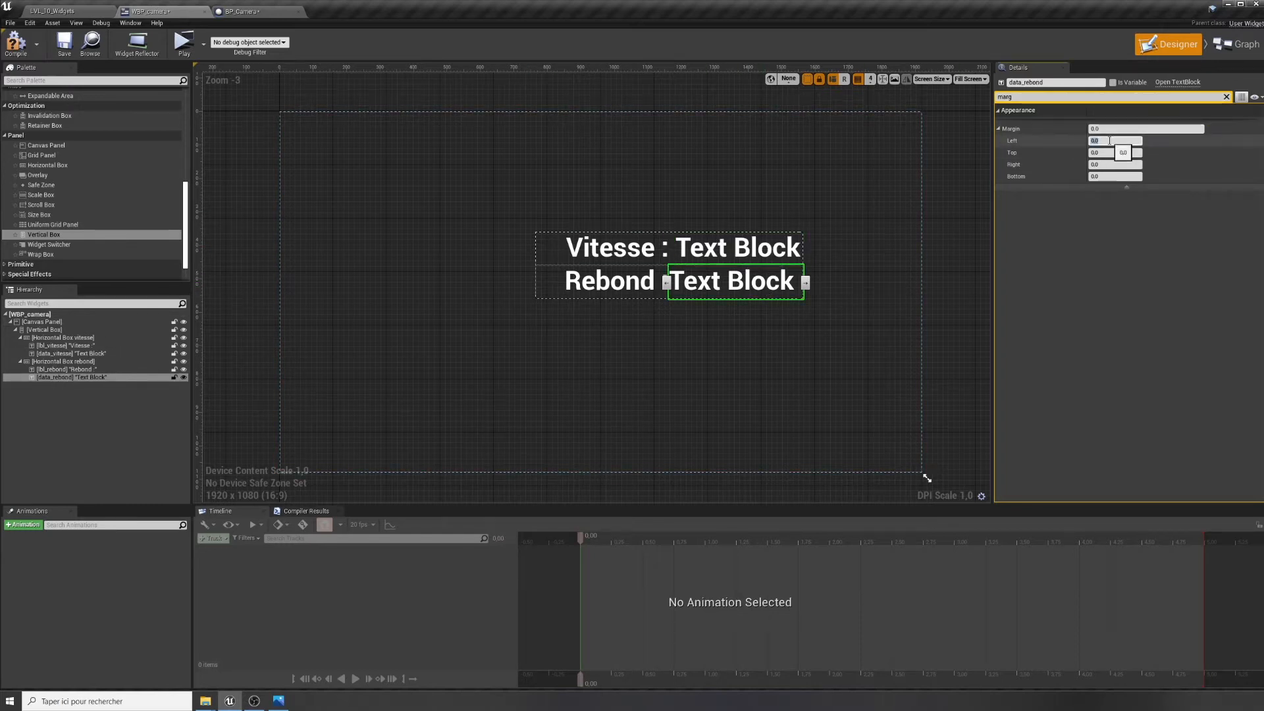
{"action": "type", "text": "20"}
{"action": "key", "text": "Return"}
{"action": "left_click", "coordinate": [692, 357]}
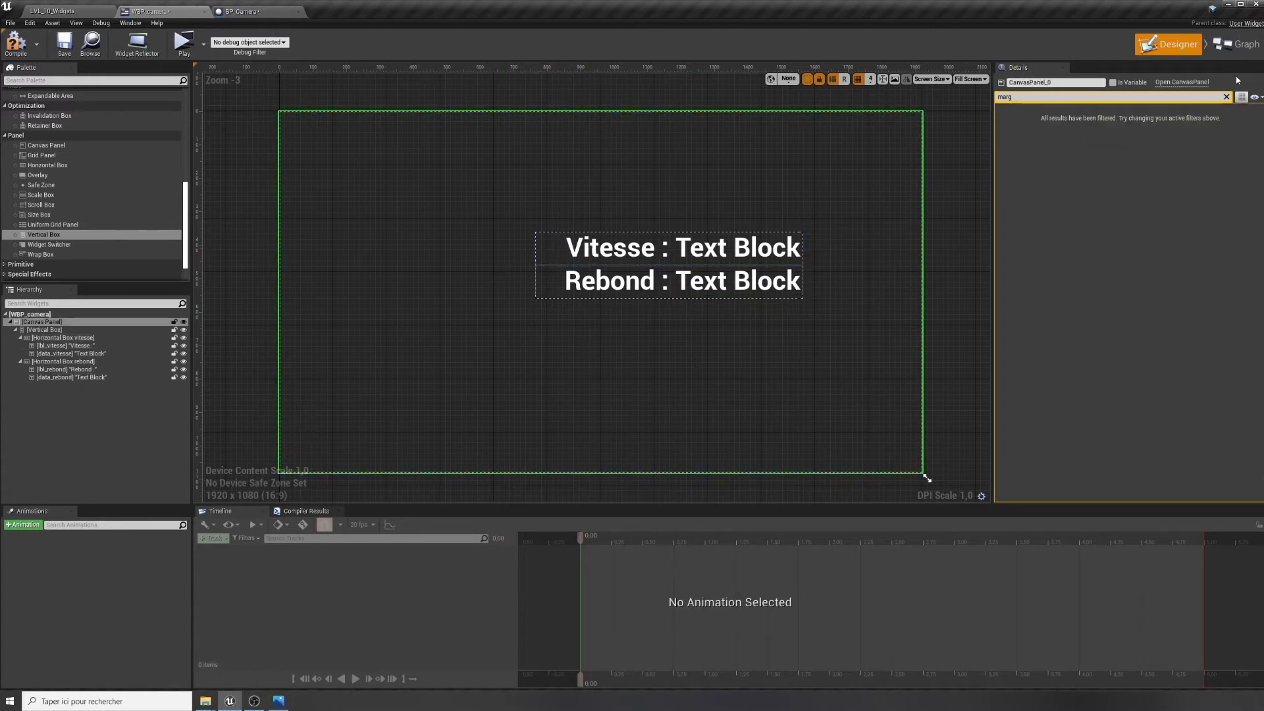
{"action": "left_click", "coordinate": [1226, 97]}
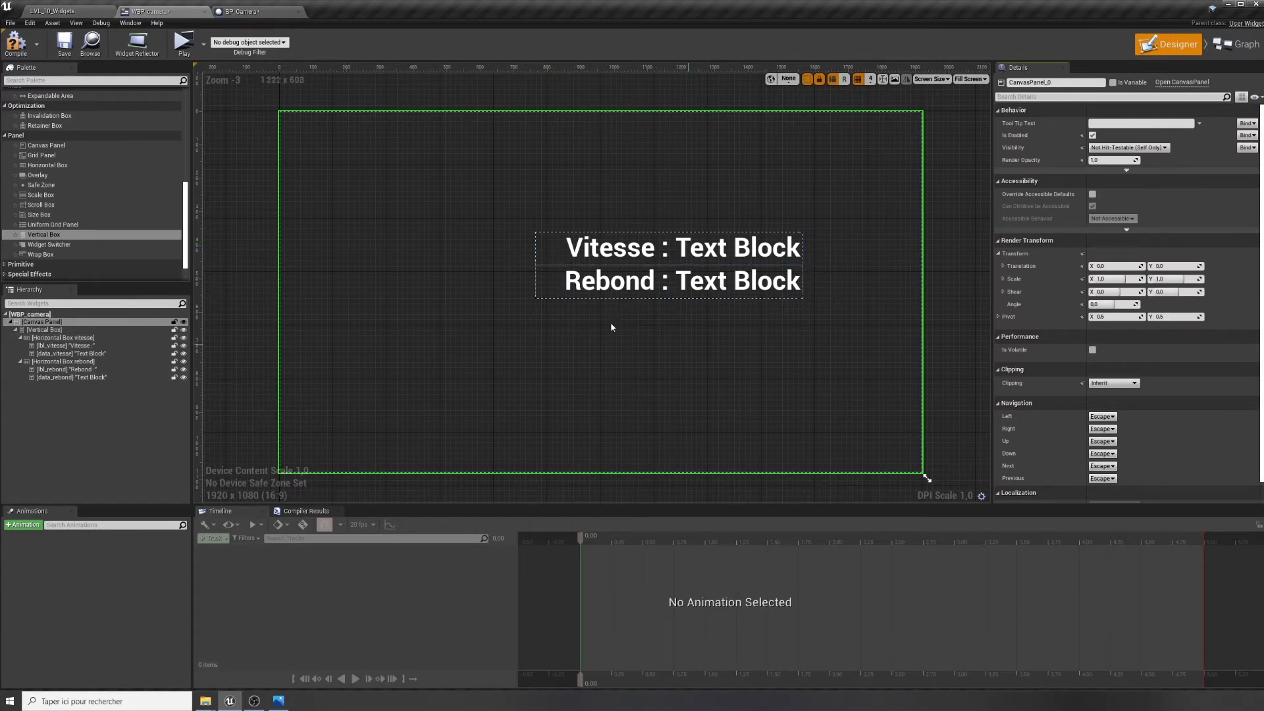
Lock Horizontal Box vitesse and Horizontal Box rebond, and move the whole Vertical Box on the canvas to about X 588, Y 332
{"action": "left_click", "coordinate": [568, 249]}
{"action": "left_click", "coordinate": [546, 254]}
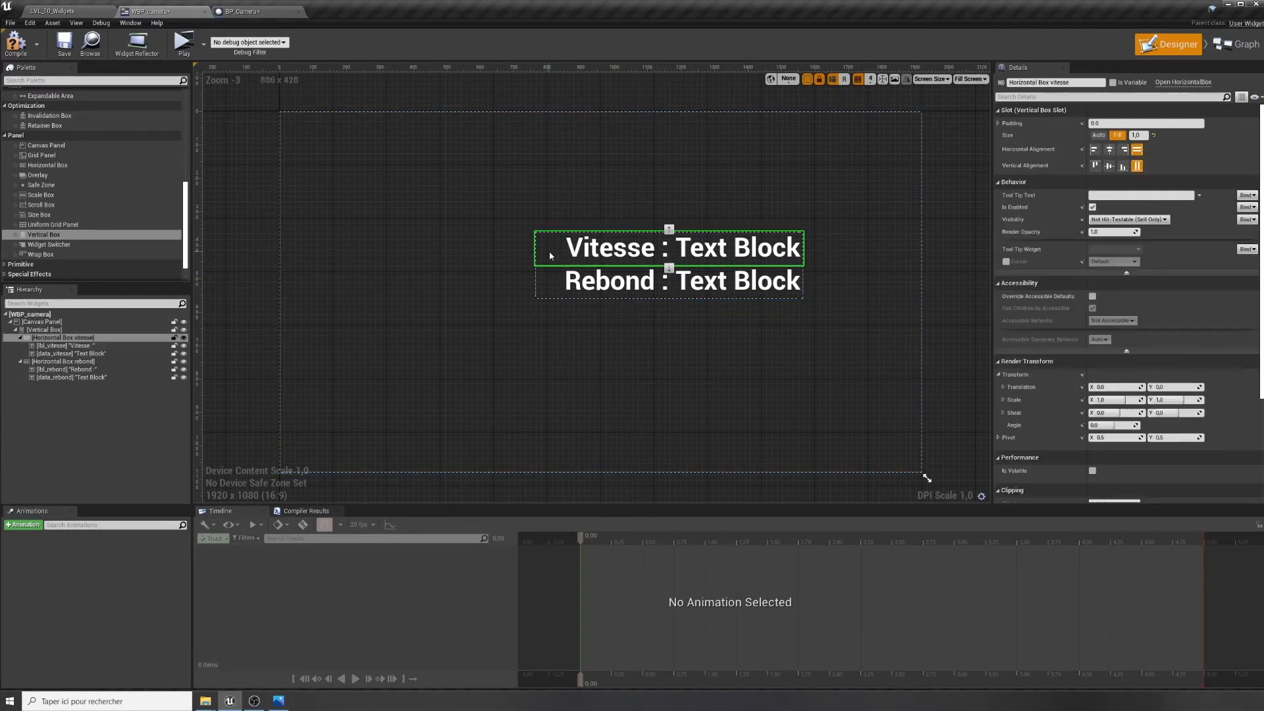
{"action": "left_click", "coordinate": [631, 289]}
{"action": "left_click", "coordinate": [625, 253]}
{"action": "left_click", "coordinate": [718, 253]}
{"action": "left_click", "coordinate": [734, 285]}
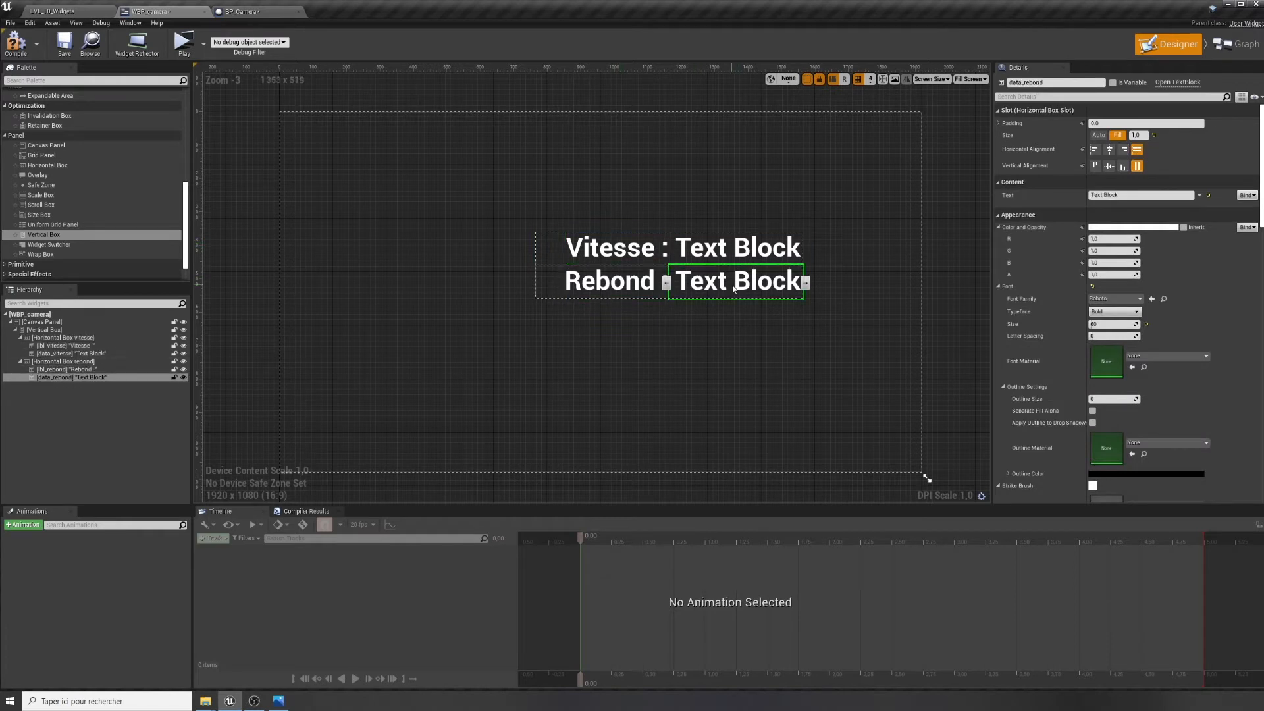
{"action": "left_click", "coordinate": [604, 251]}
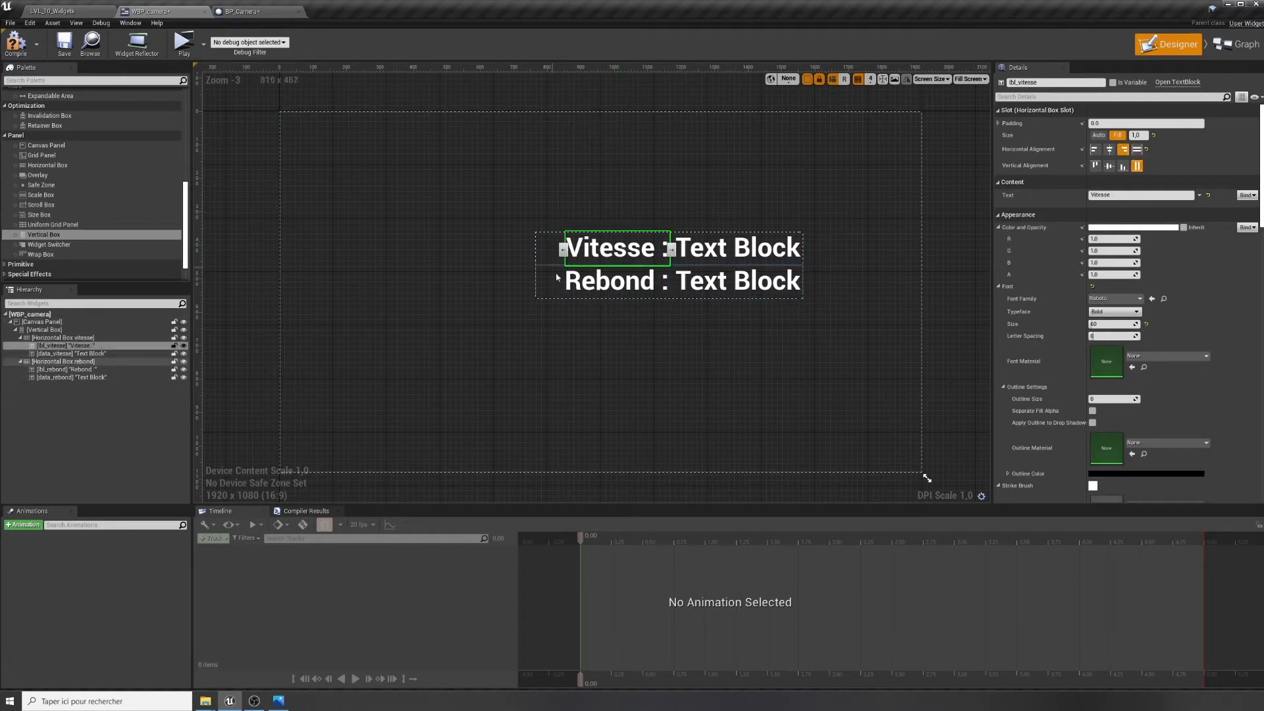
{"action": "left_click", "coordinate": [174, 338]}
{"action": "left_click", "coordinate": [174, 362]}
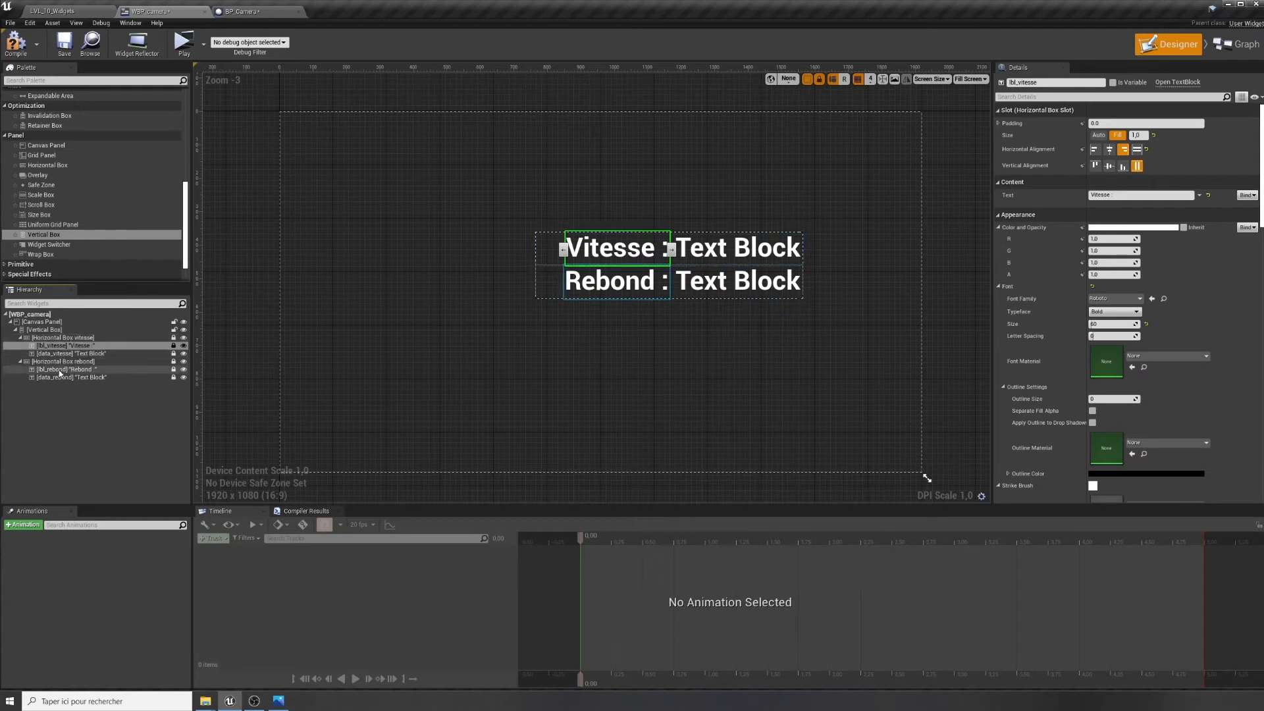
{"action": "left_click", "coordinate": [44, 329]}
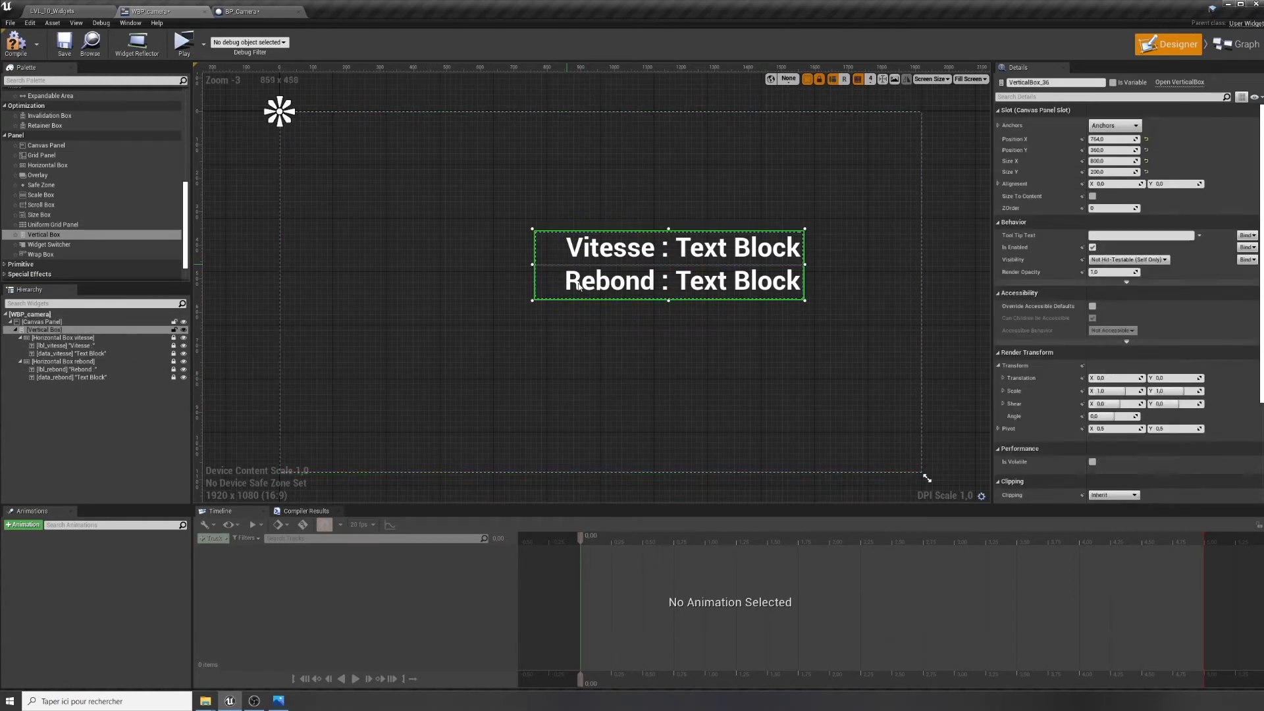
{"action": "left_click_drag", "start_coordinate": [582, 267], "coordinate": [527, 255]}
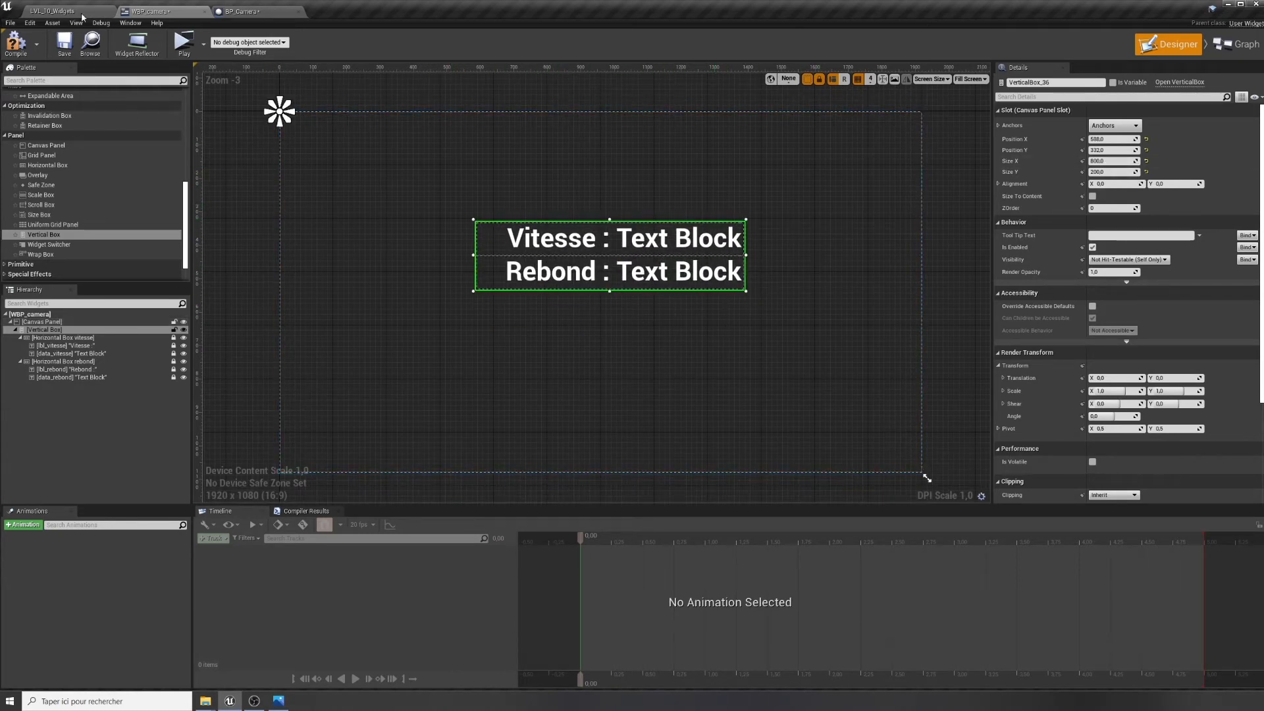
Create a game mode named GameMode_JDVP in MedievalDocks/Blueprint as the GameMode Override of the LVL_10_Widgets level
{"action": "left_click", "coordinate": [42, 12]}
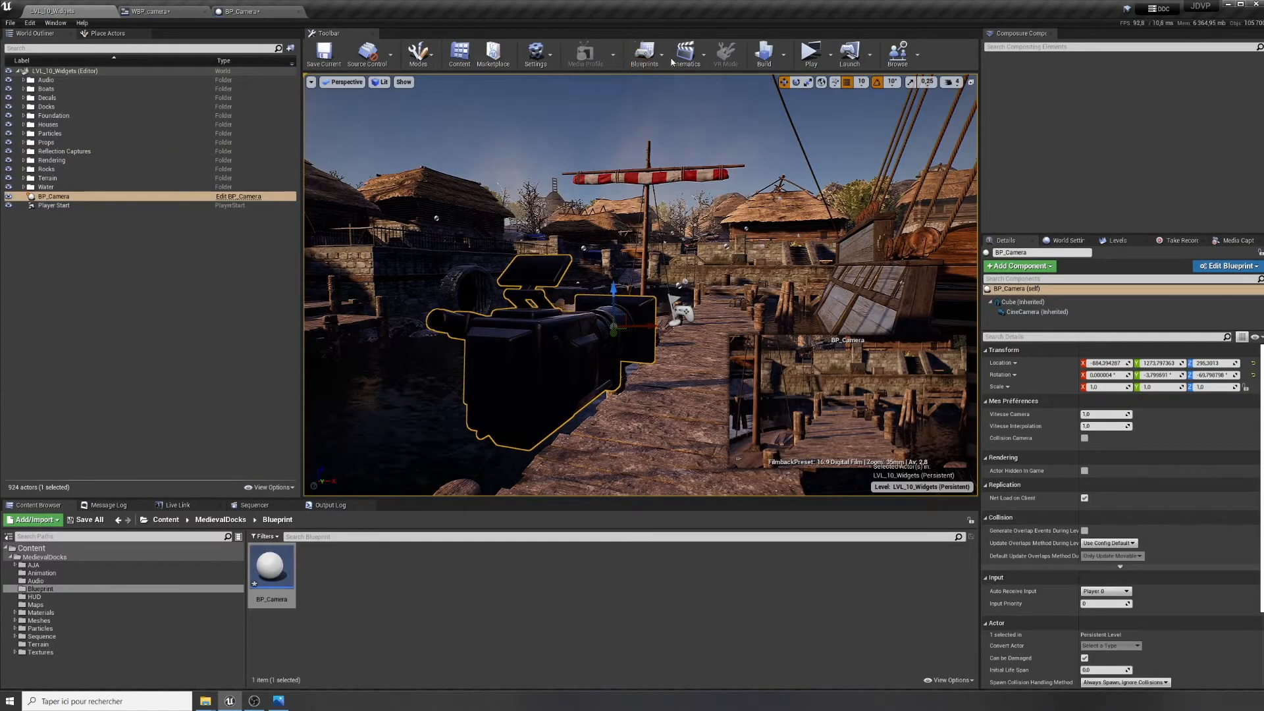
{"action": "left_click", "coordinate": [644, 53]}
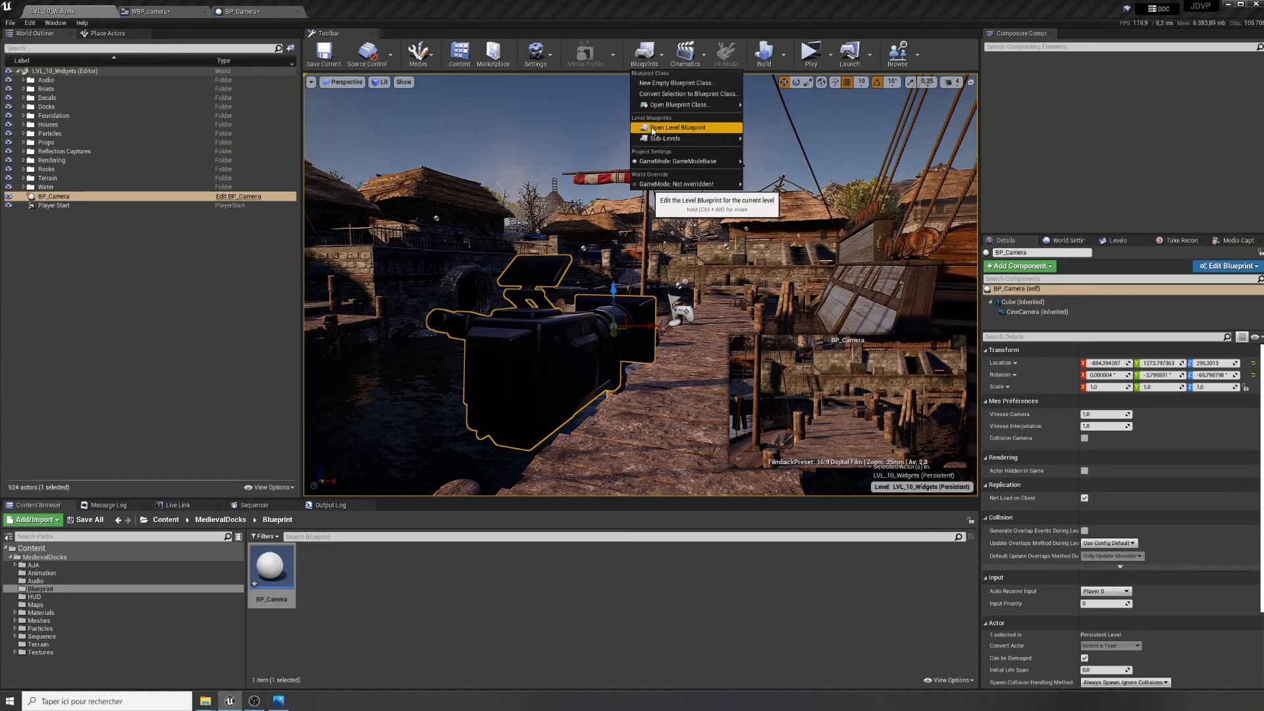
{"action": "left_click", "coordinate": [620, 7]}
{"action": "left_click", "coordinate": [1067, 241]}
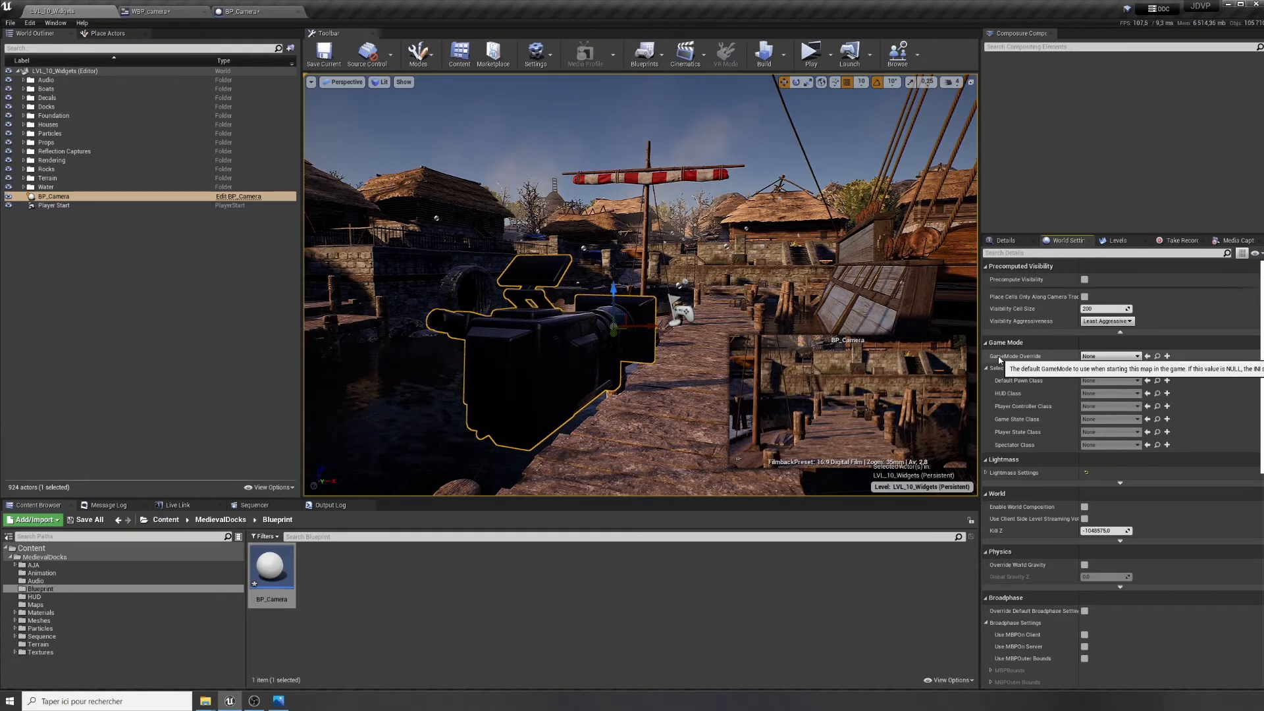
{"action": "left_click", "coordinate": [1168, 356]}
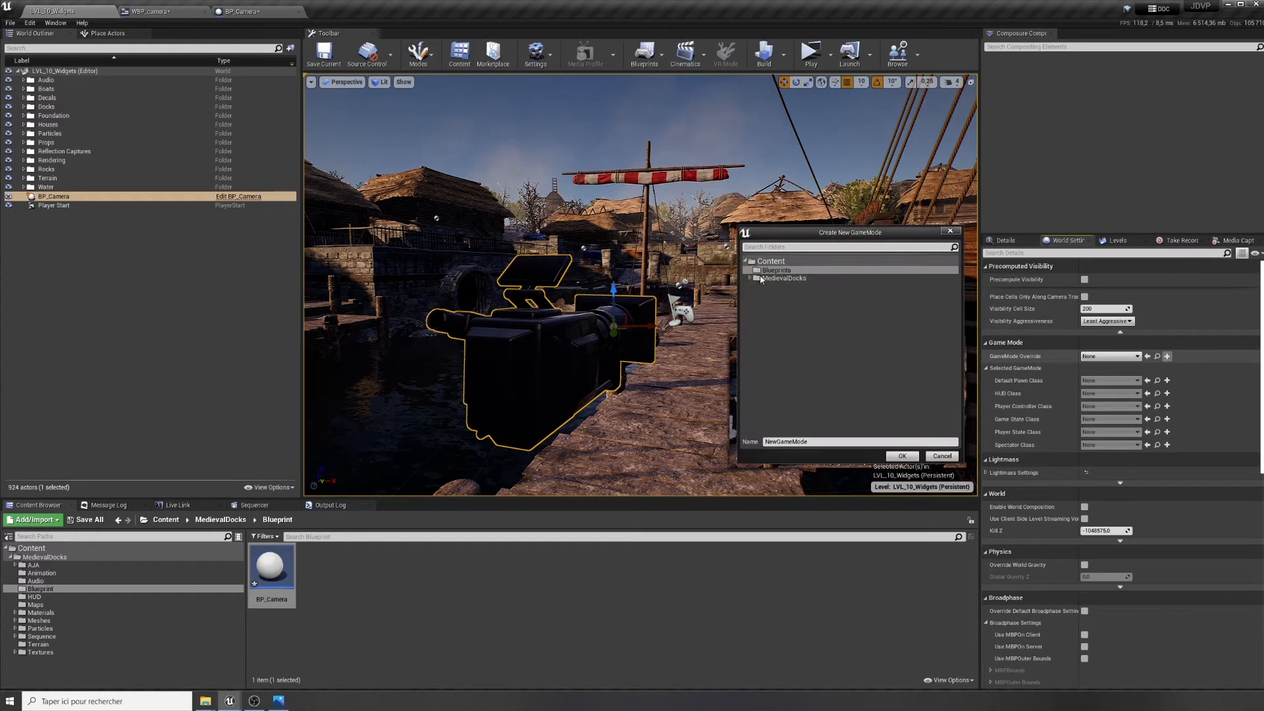
{"action": "left_click", "coordinate": [751, 279]}
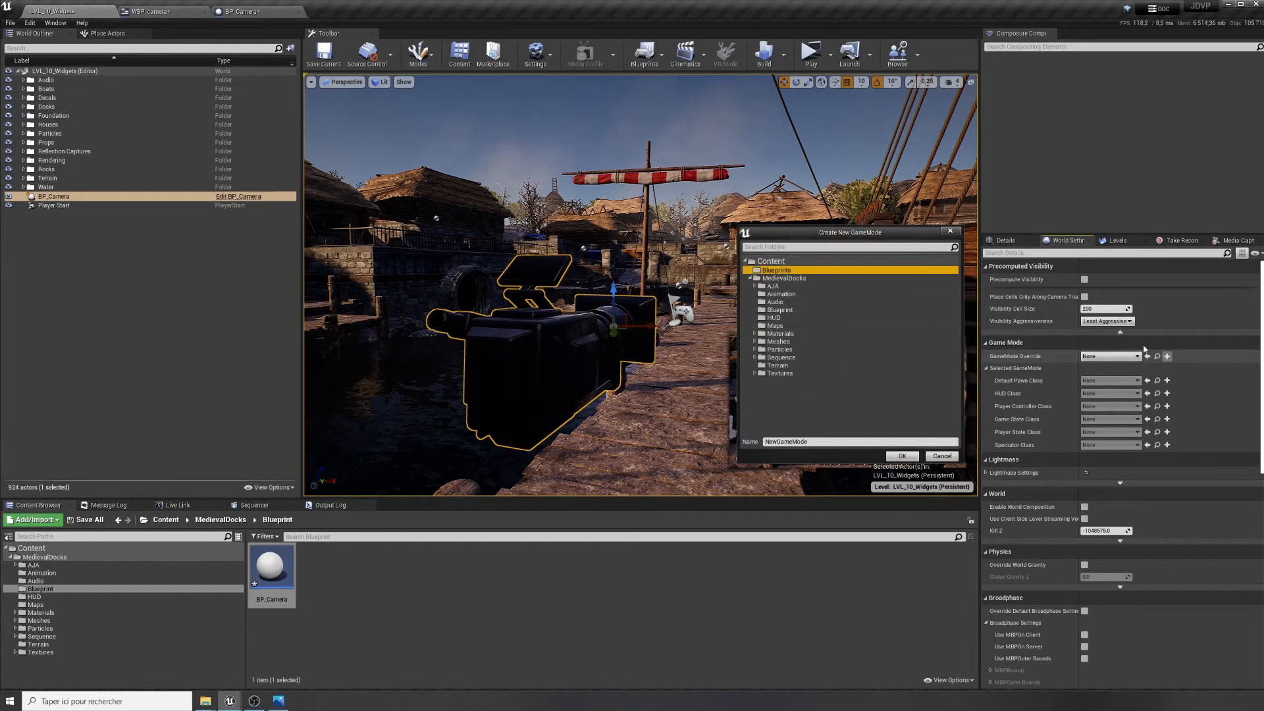
{"action": "left_click", "coordinate": [784, 310]}
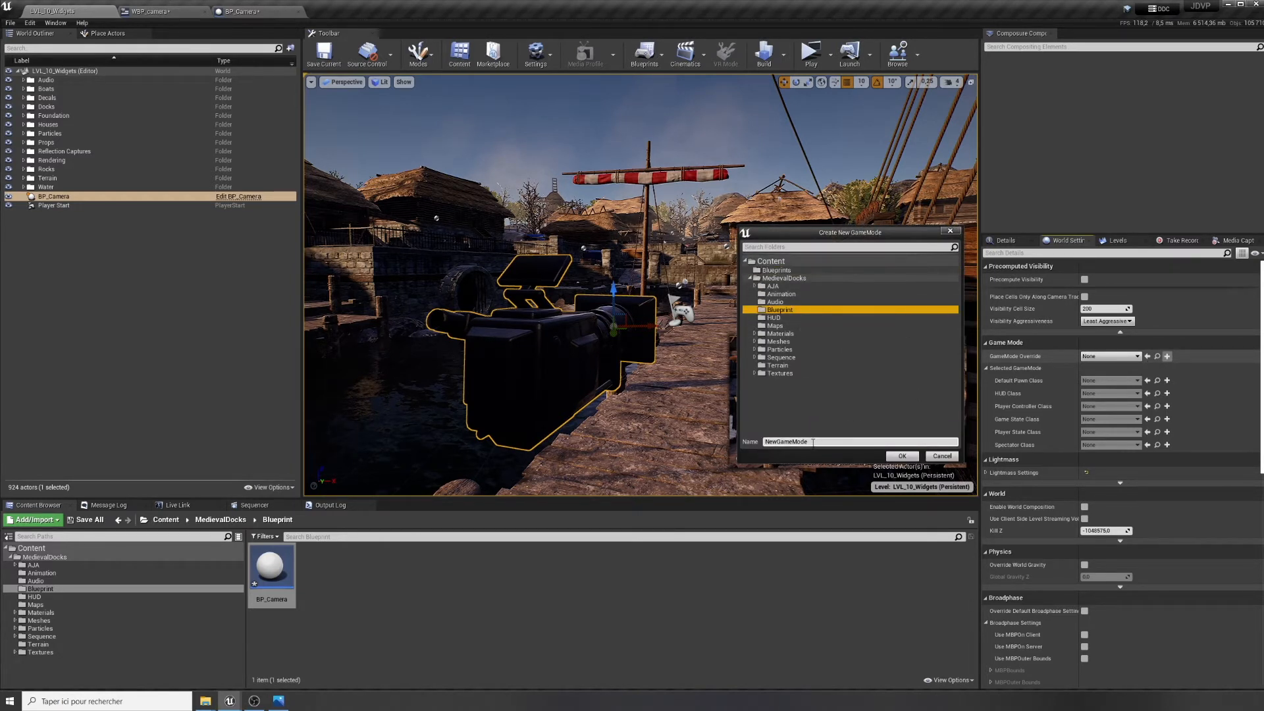
{"action": "left_click", "coordinate": [833, 442]}
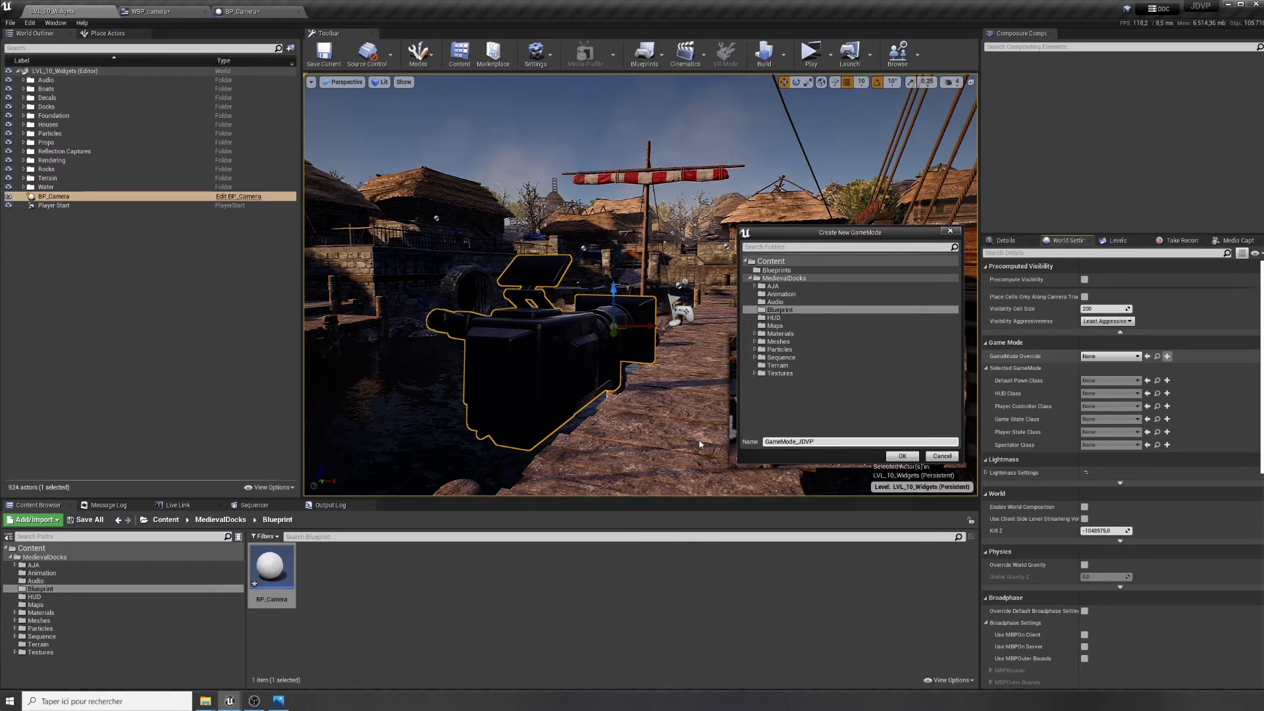
{"action": "left_click", "coordinate": [902, 456]}
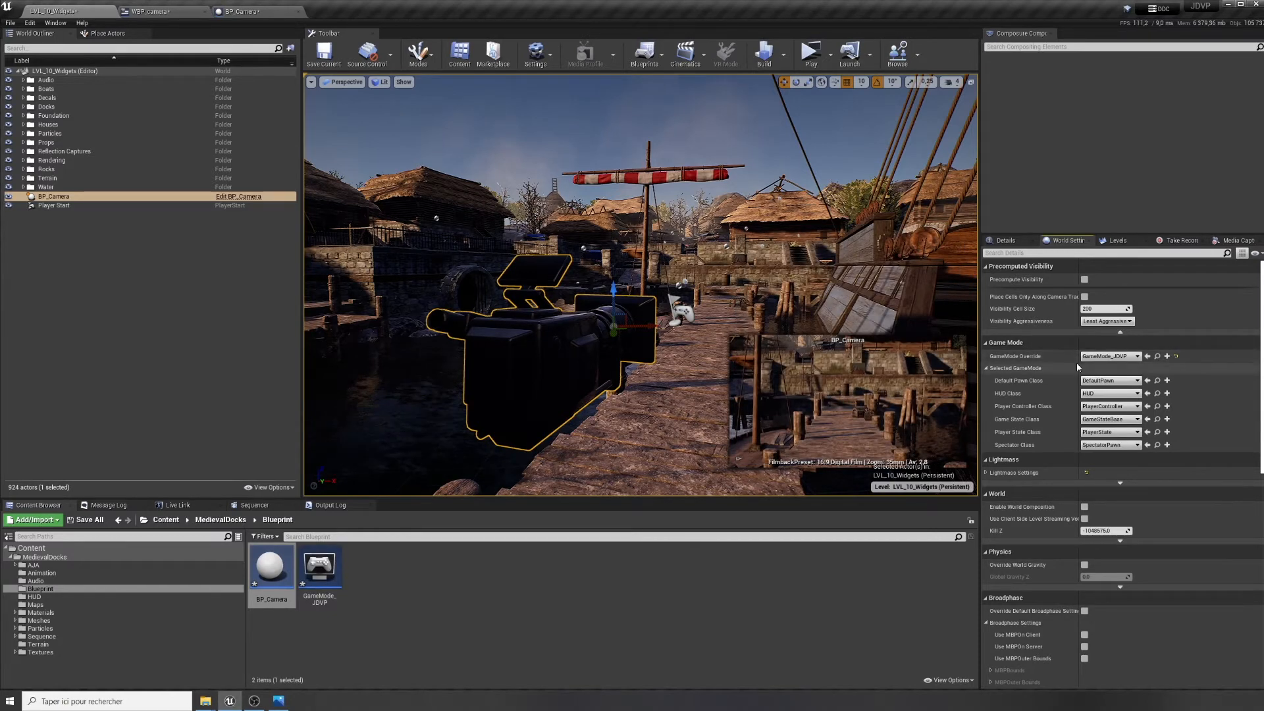
Open the GameMode_JDVP blueprint and add a Create Widget node connected to Event BeginPlay
{"action": "left_click", "coordinate": [1158, 356]}
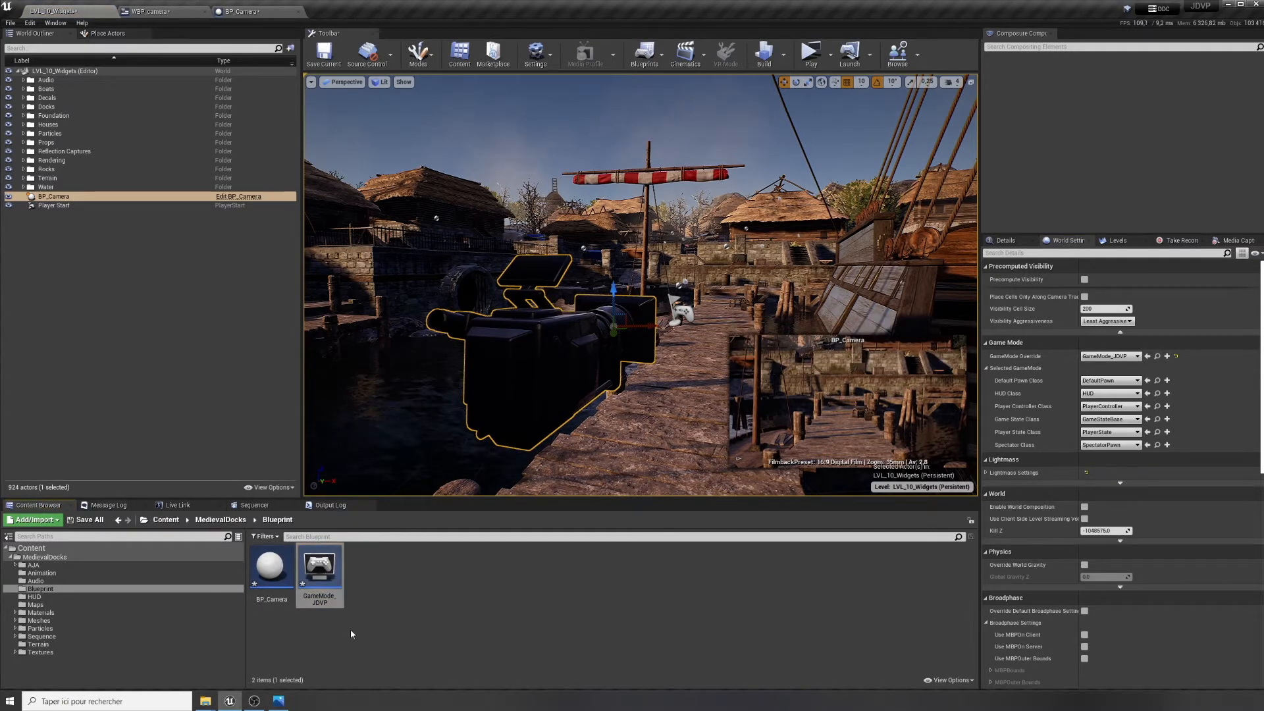
{"action": "double_click", "coordinate": [310, 568]}
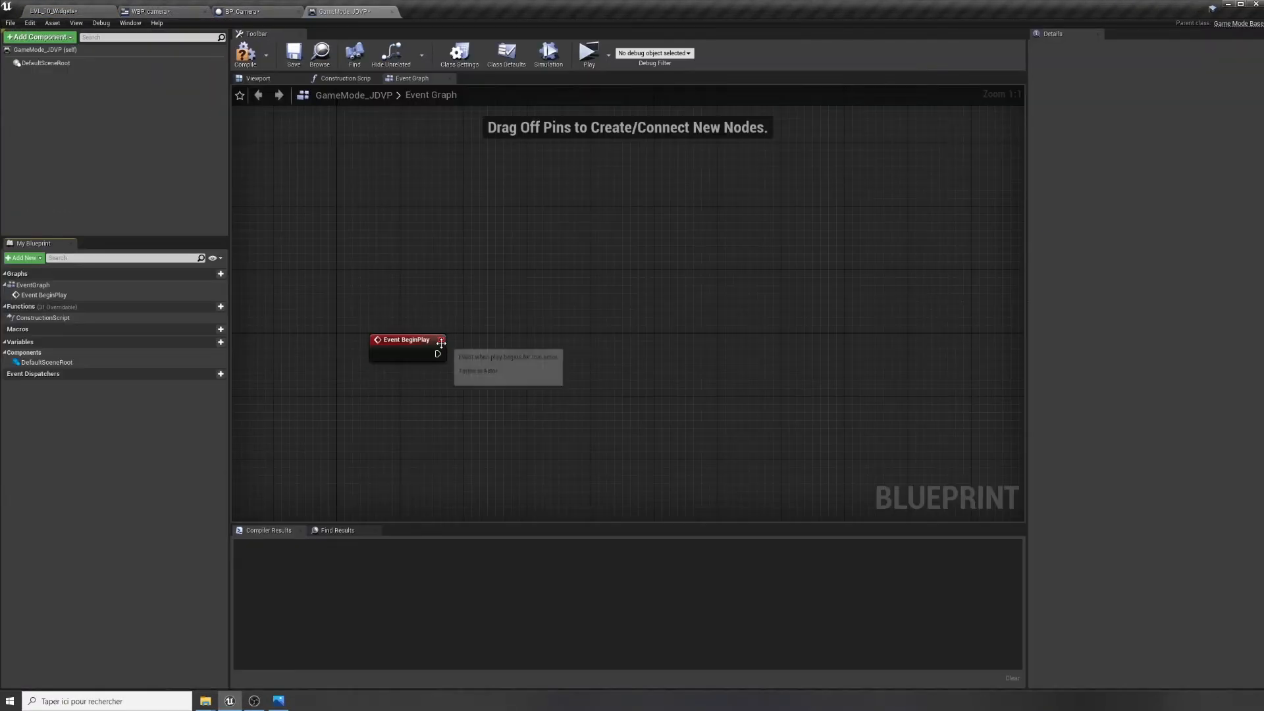
{"action": "left_click_drag", "start_coordinate": [438, 354], "coordinate": [521, 355]}
{"action": "type", "text": "c"}
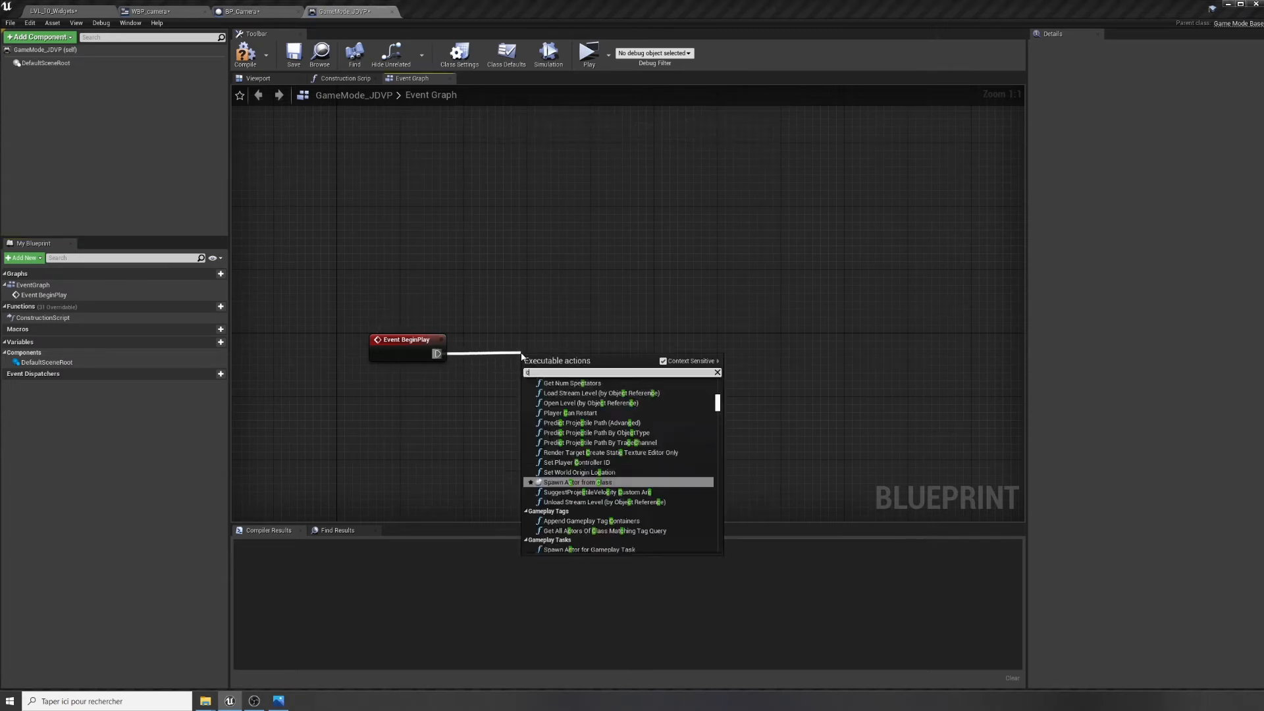
{"action": "type", "text": "reate"}
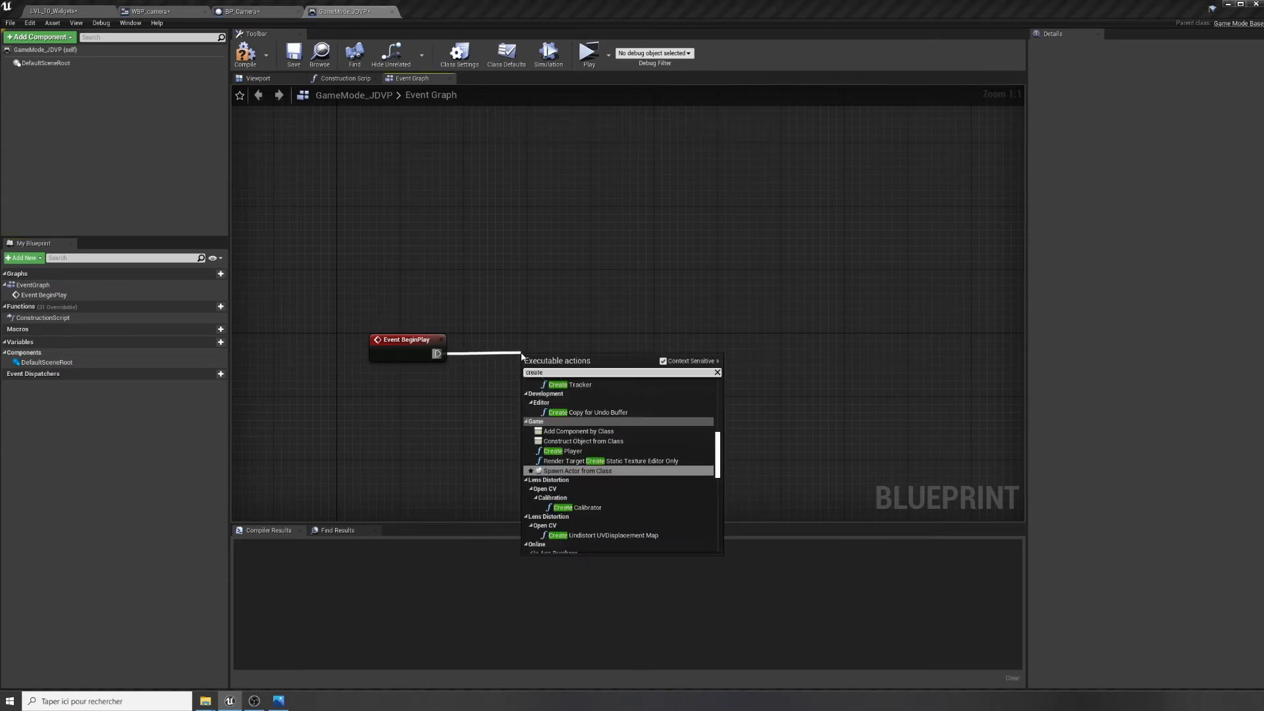
{"action": "type", "text": "widg"}
{"action": "key", "text": "Return"}
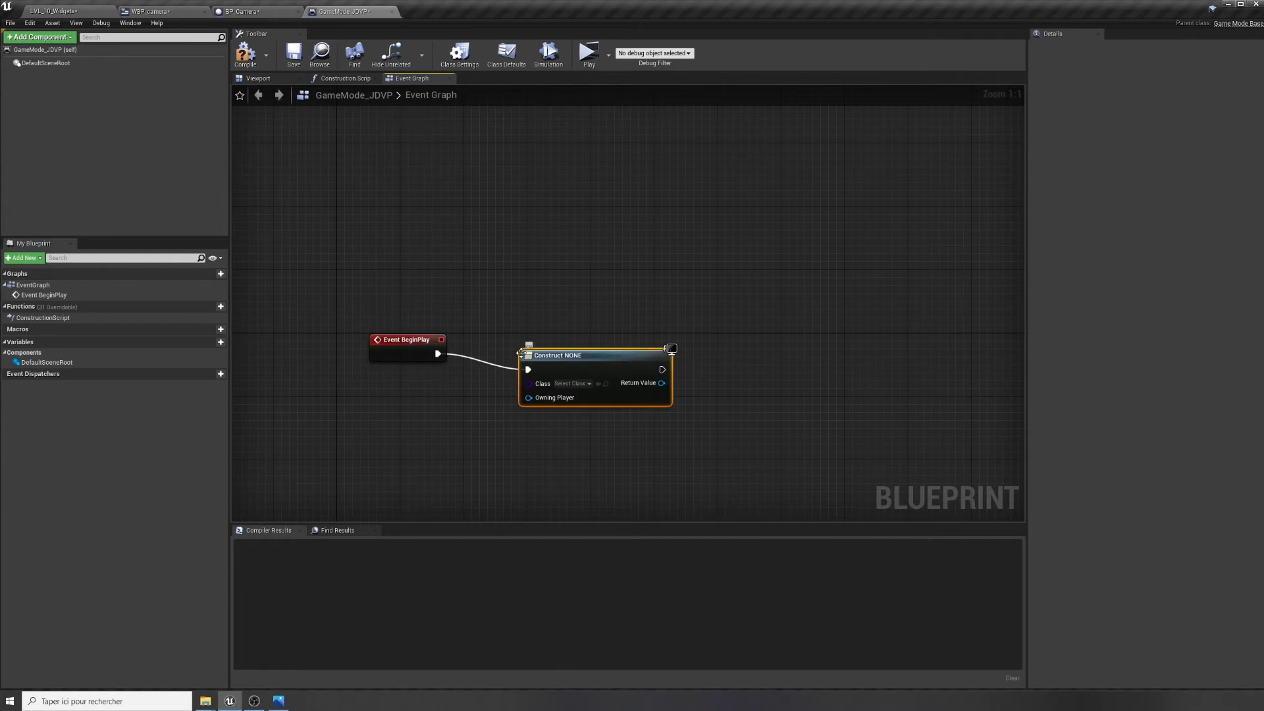
Set the class of the Create Widget node to WBP_camera
{"action": "left_click", "coordinate": [555, 368]}
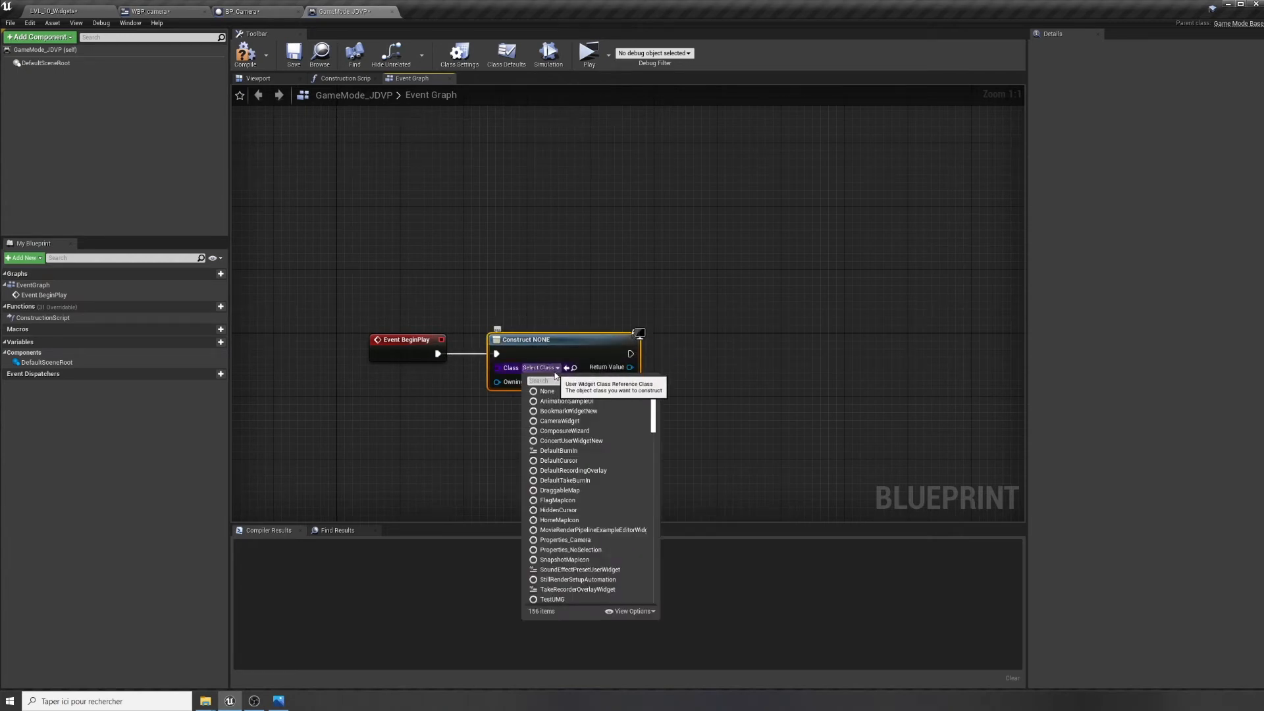
{"action": "key", "text": "BackSpace"}
{"action": "type", "text": "wbp"}
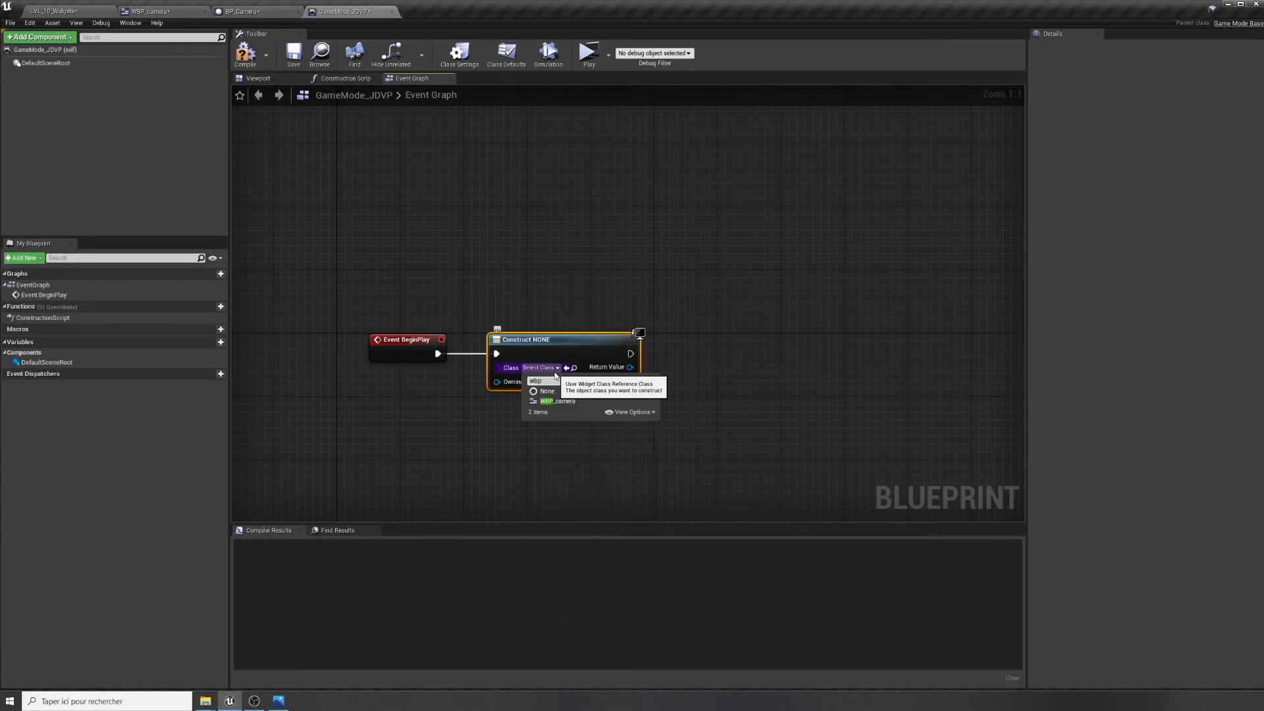
{"action": "left_click", "coordinate": [553, 401]}
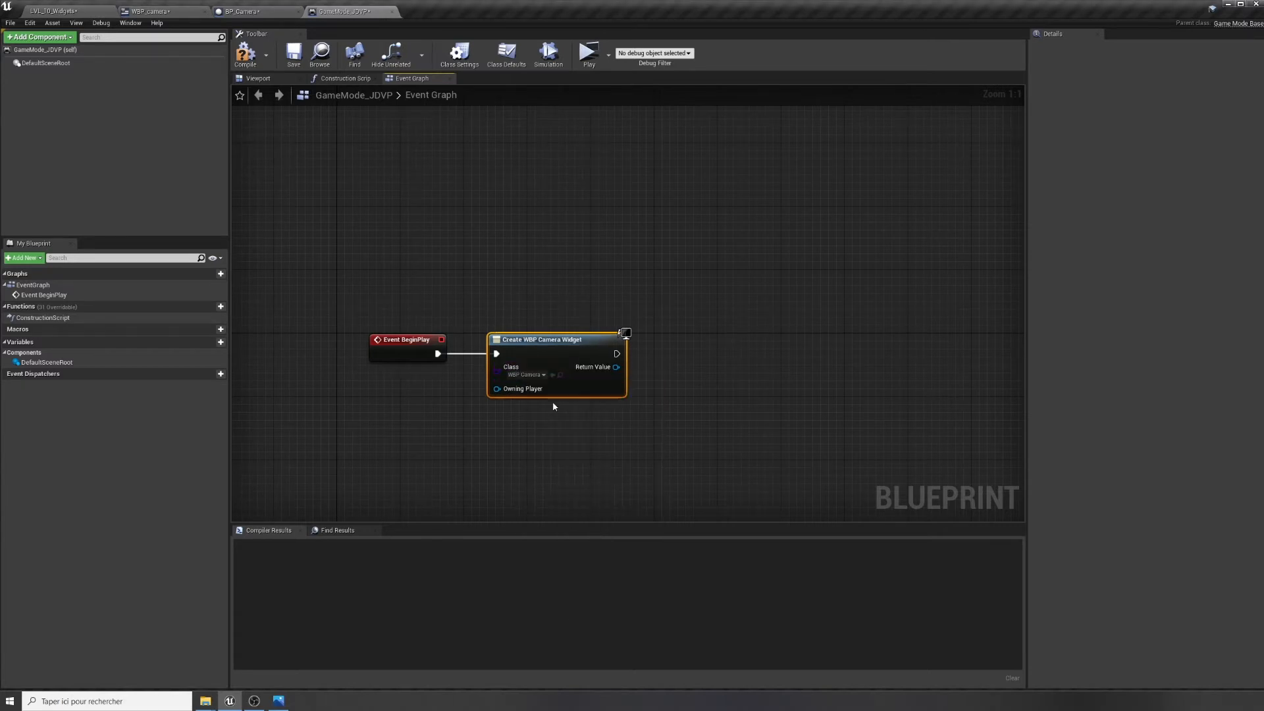
Connect a Get Player Controller node to the widget node's Owning Player input and place it below Event BeginPlay
{"action": "left_click_drag", "start_coordinate": [498, 388], "coordinate": [429, 400]}
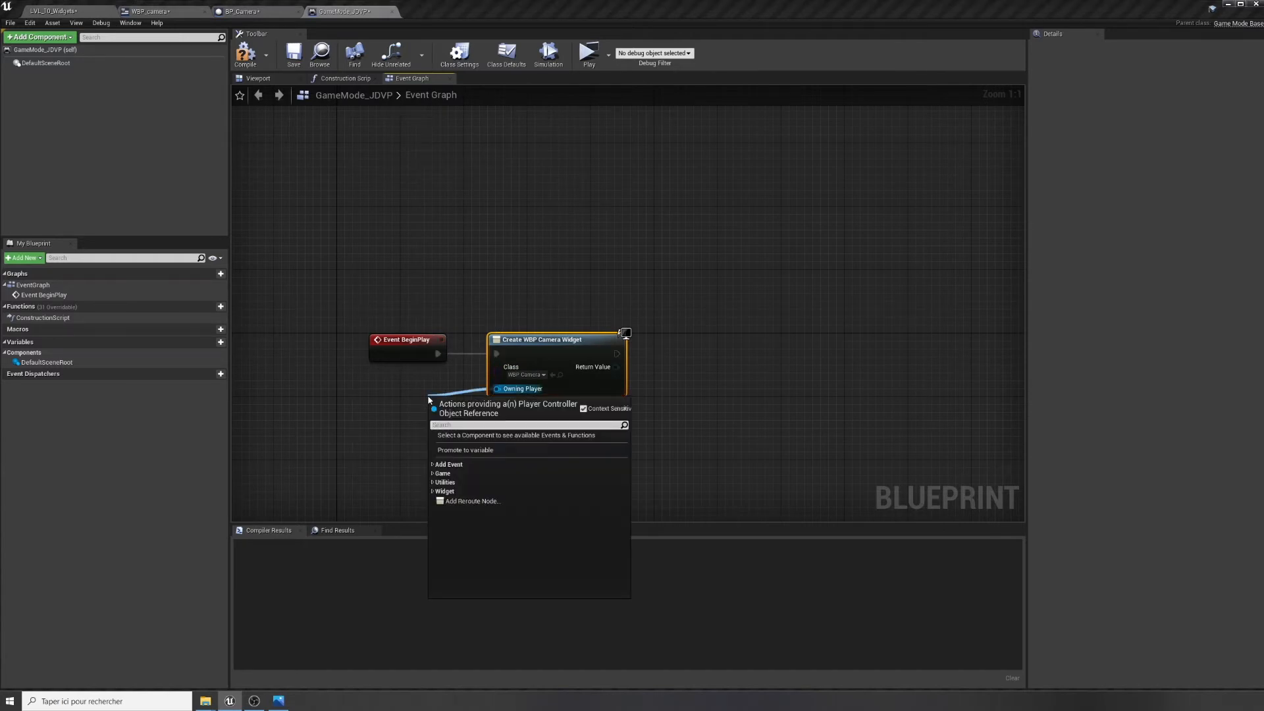
{"action": "type", "text": "getplayer"}
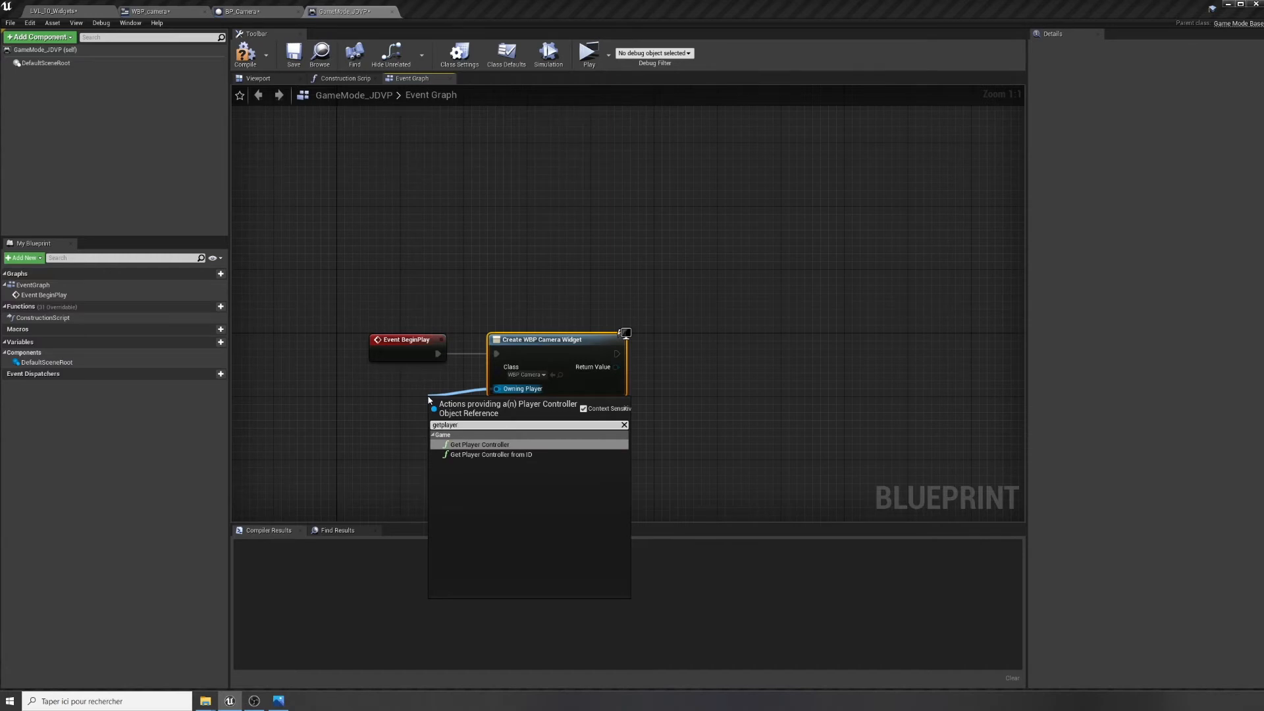
{"action": "key", "text": "Return"}
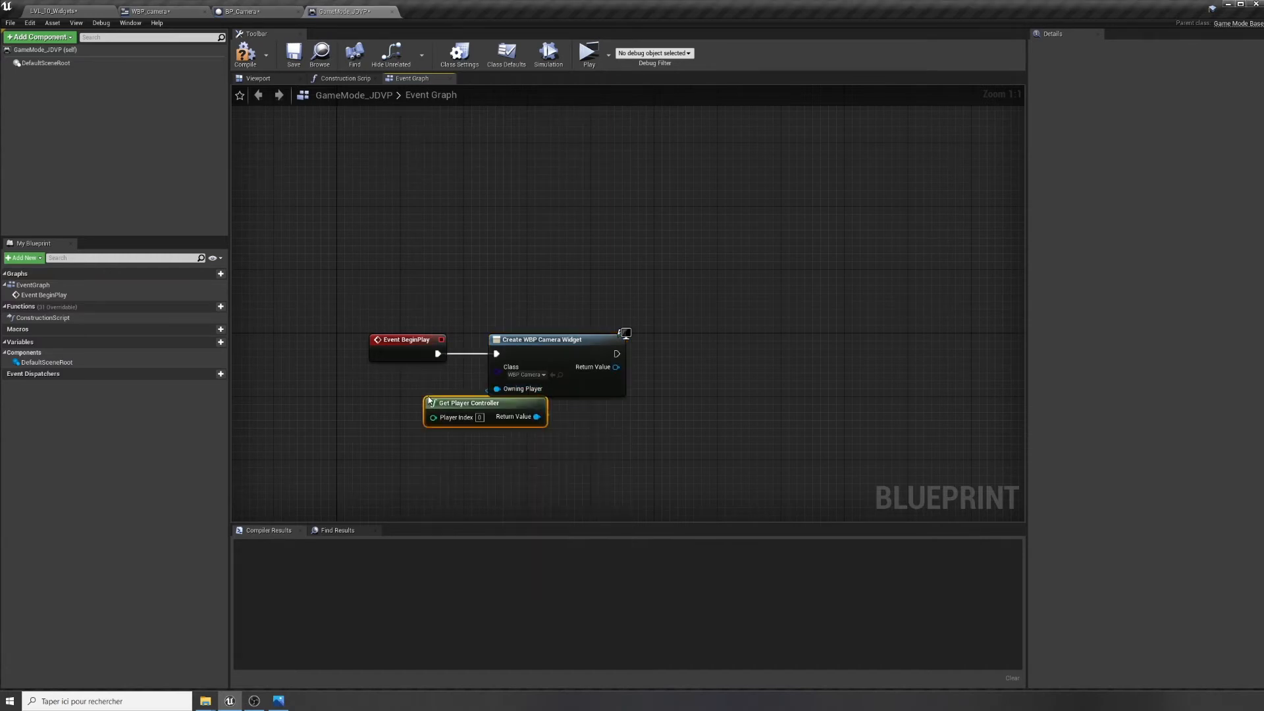
{"action": "left_click_drag", "start_coordinate": [463, 407], "coordinate": [385, 385]}
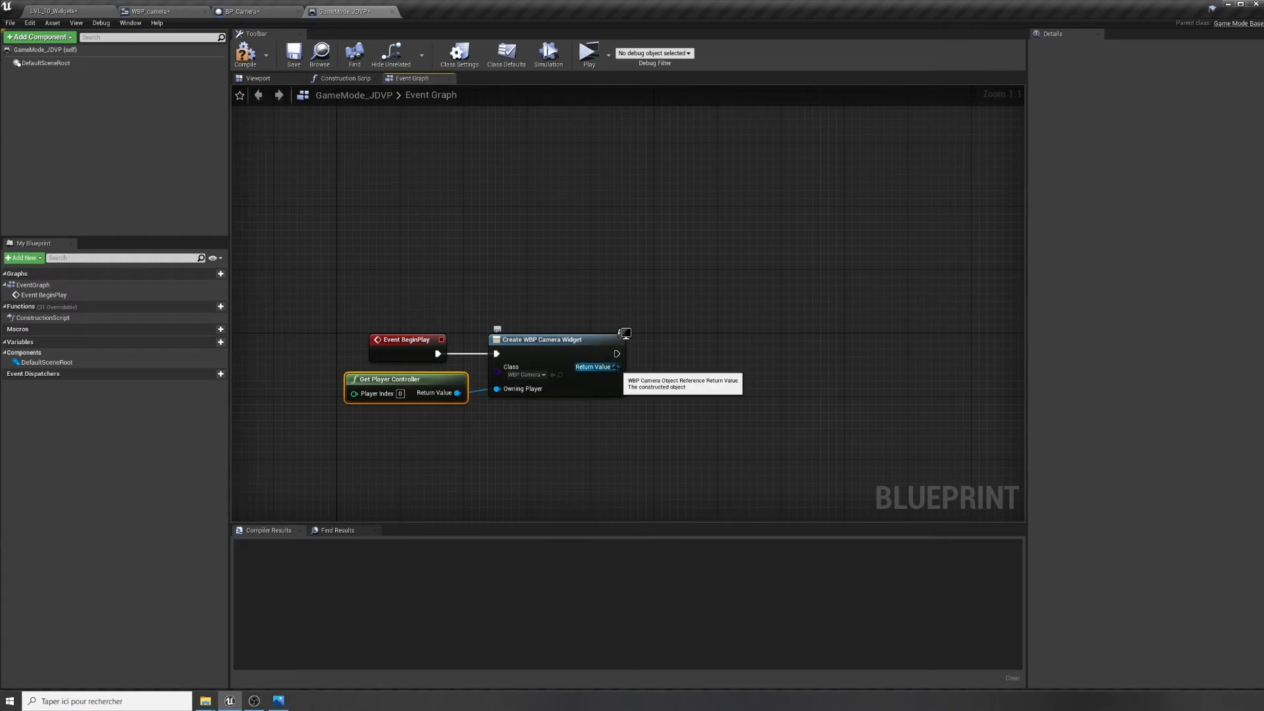
Promote the Create WBP Camera Widget node's return value to a variable and align its Set node beside it
{"action": "left_click_drag", "start_coordinate": [616, 367], "coordinate": [710, 382]}
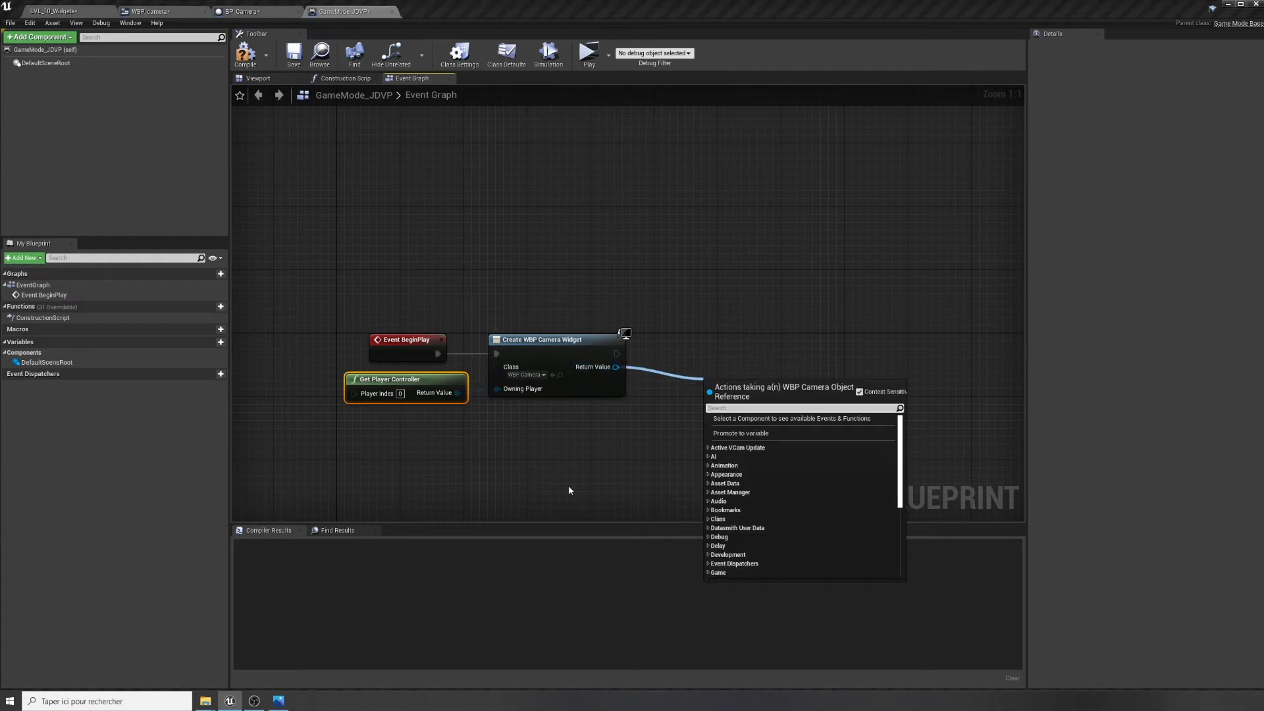
{"action": "left_click", "coordinate": [740, 435]}
{"action": "left_click_drag", "start_coordinate": [724, 341], "coordinate": [693, 349]}
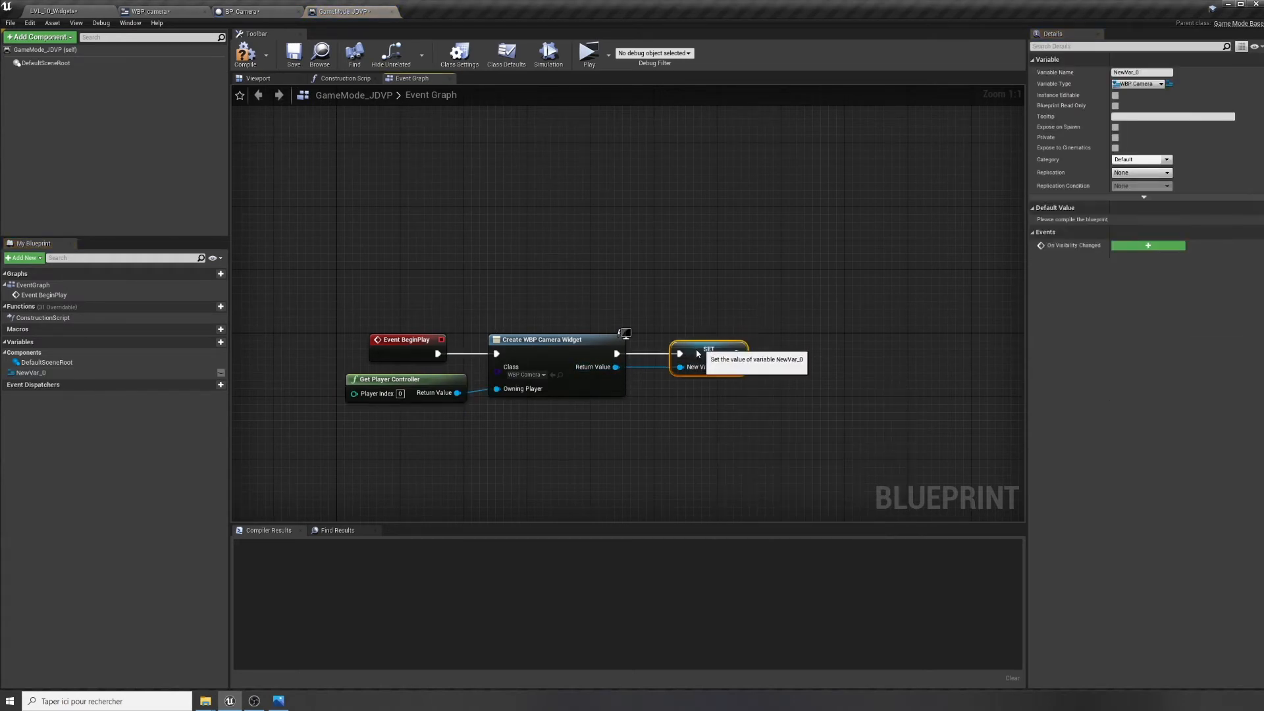
Rename the variable promoted from the Create WBP Camera Widget node to WBP_camera
{"action": "left_click", "coordinate": [26, 373]}
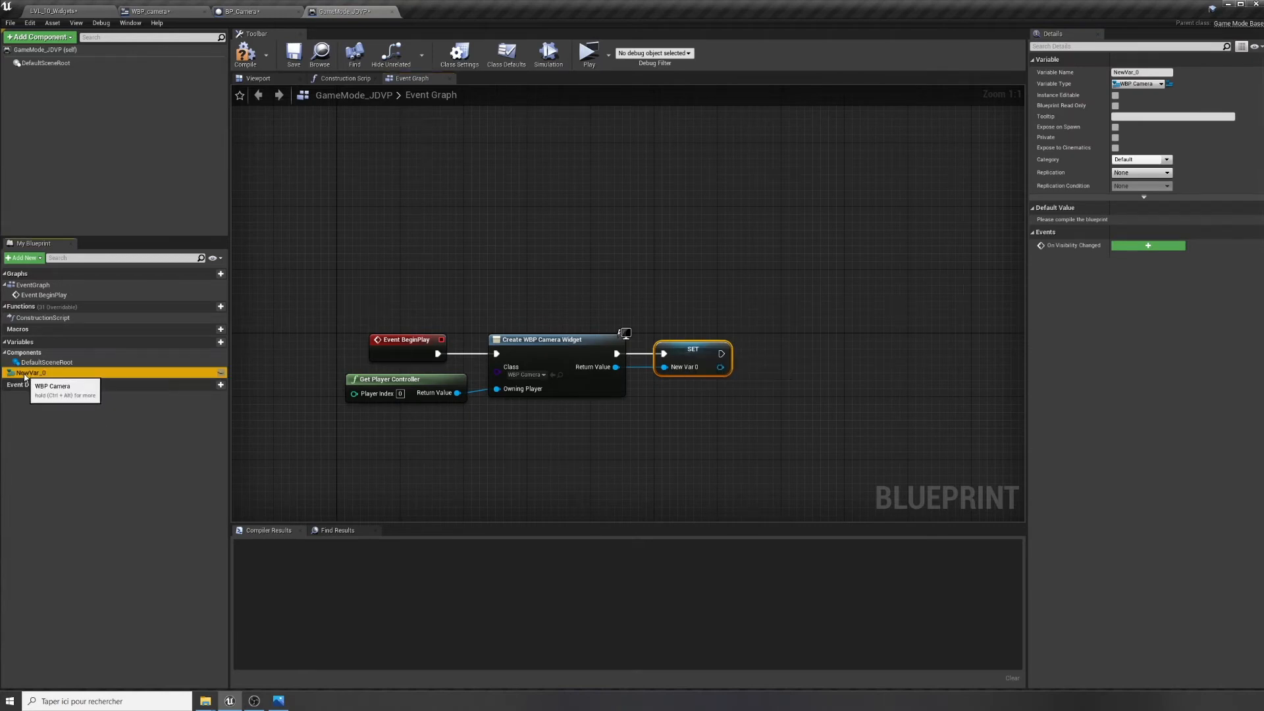
{"action": "left_click", "coordinate": [27, 372]}
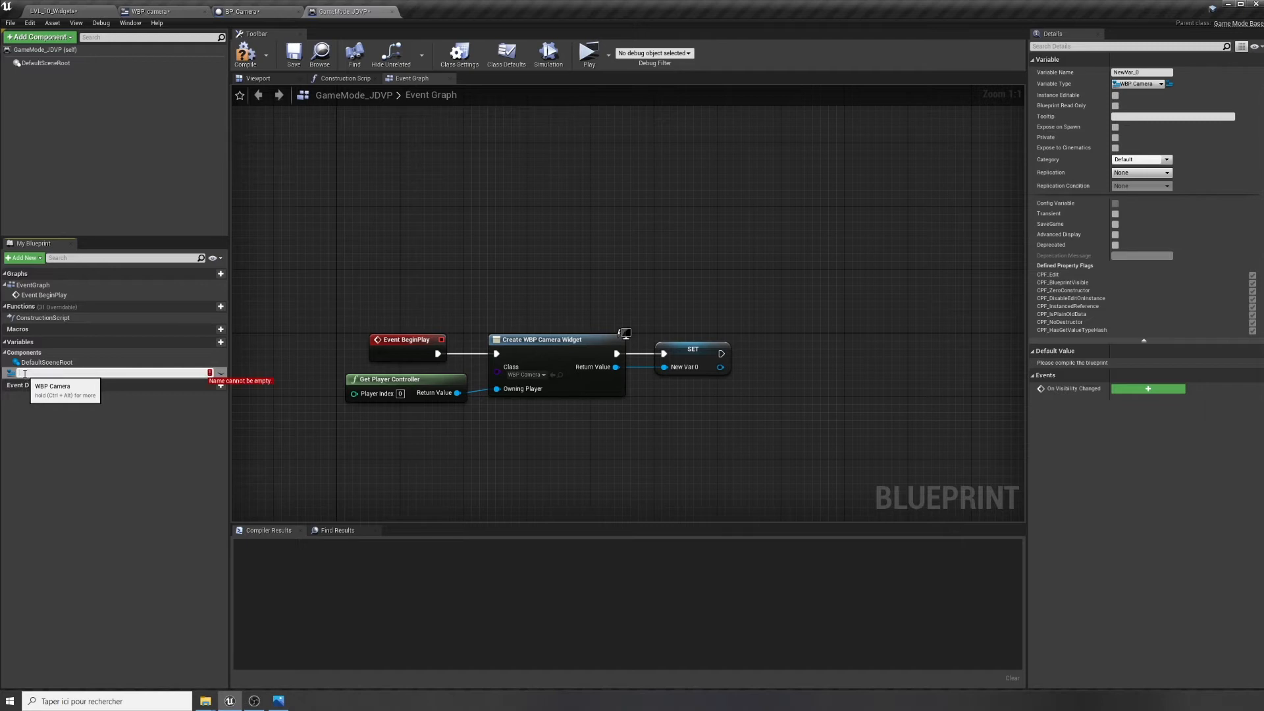
{"action": "type", "text": "WBP_camera"}
{"action": "key", "text": "Return"}
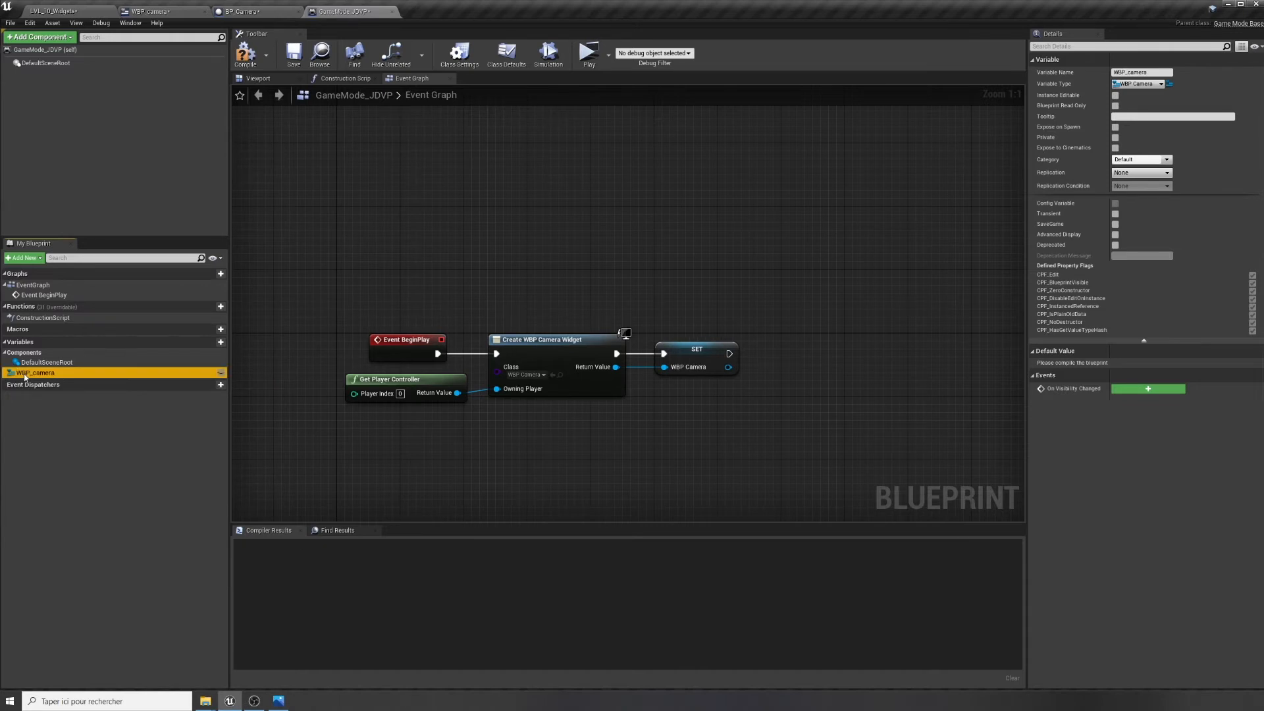
Add an Add to Viewport node after the Set node with WBP Camera as its target, then compile and play the level
{"action": "left_click_drag", "start_coordinate": [728, 354], "coordinate": [815, 354]}
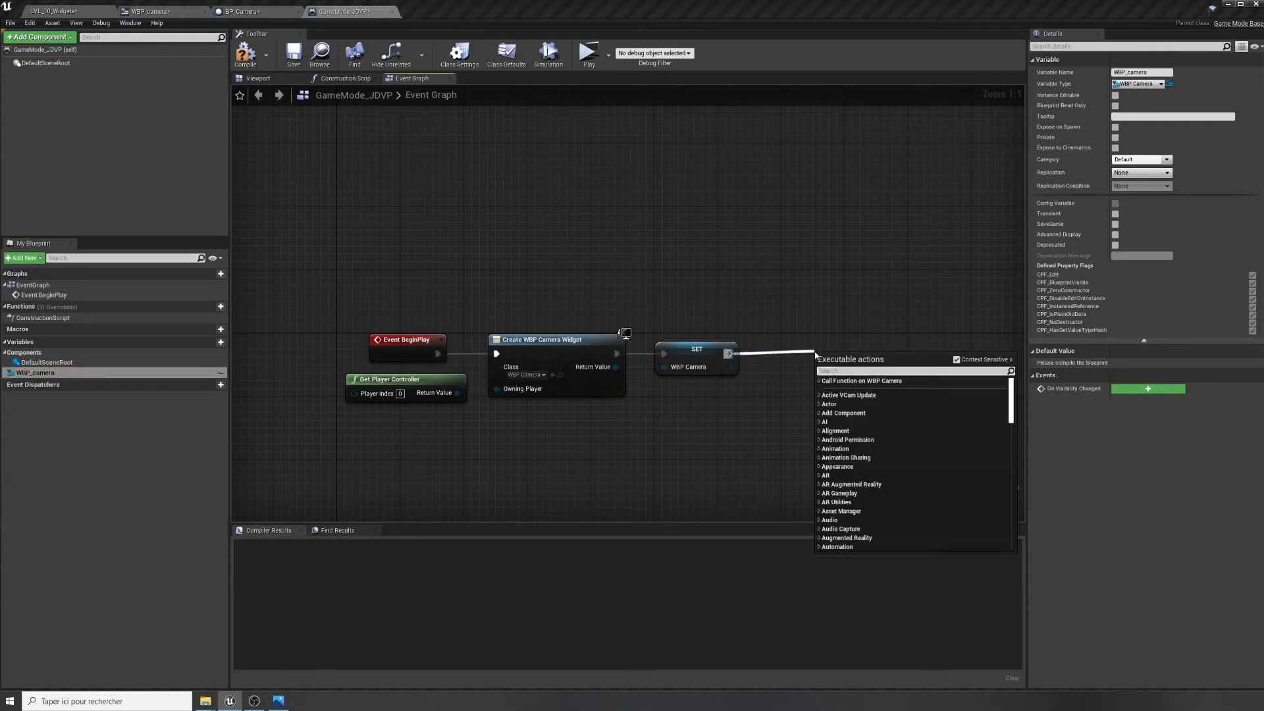
{"action": "type", "text": "add"}
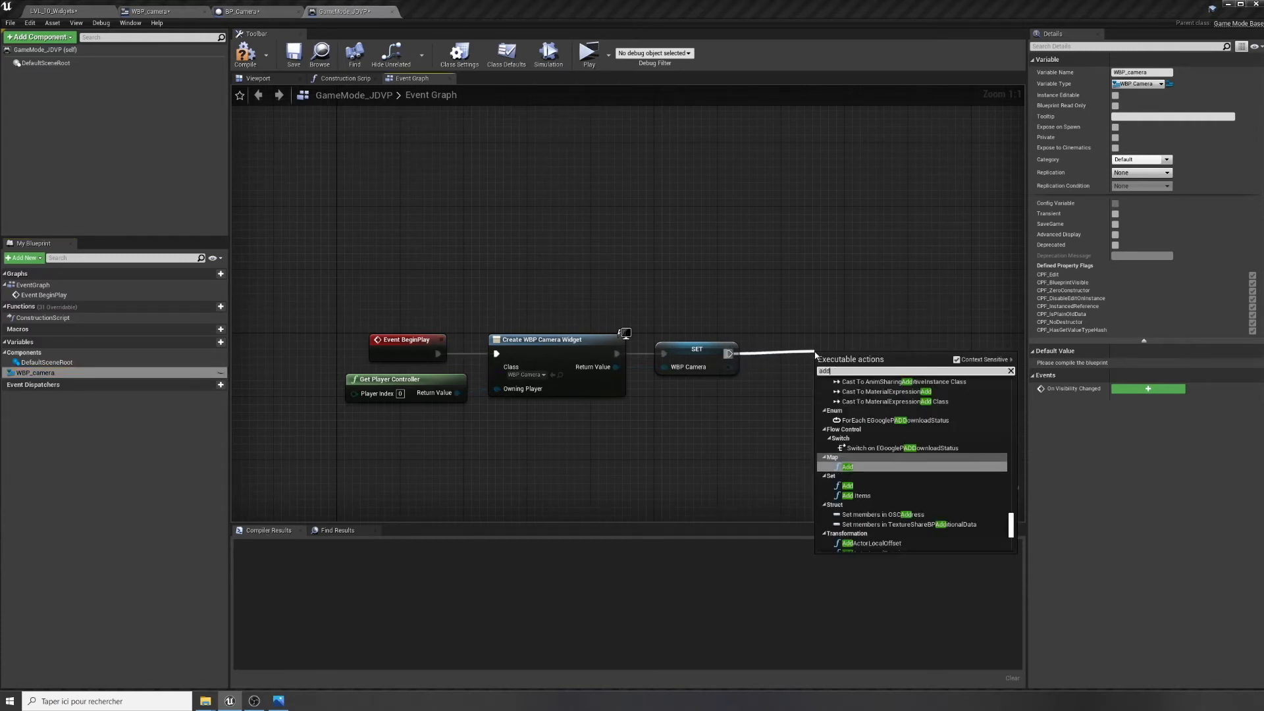
{"action": "type", "text": "toviewpo"}
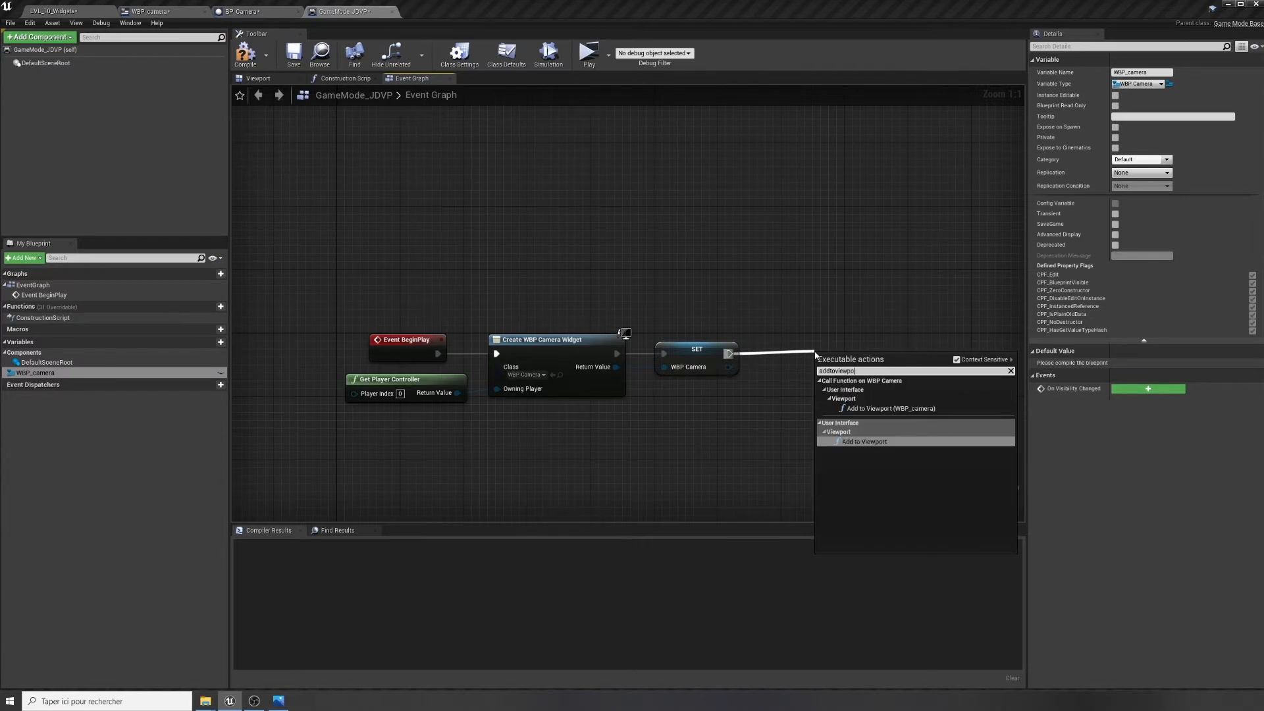
{"action": "type", "text": "rt"}
{"action": "key", "text": "Return"}
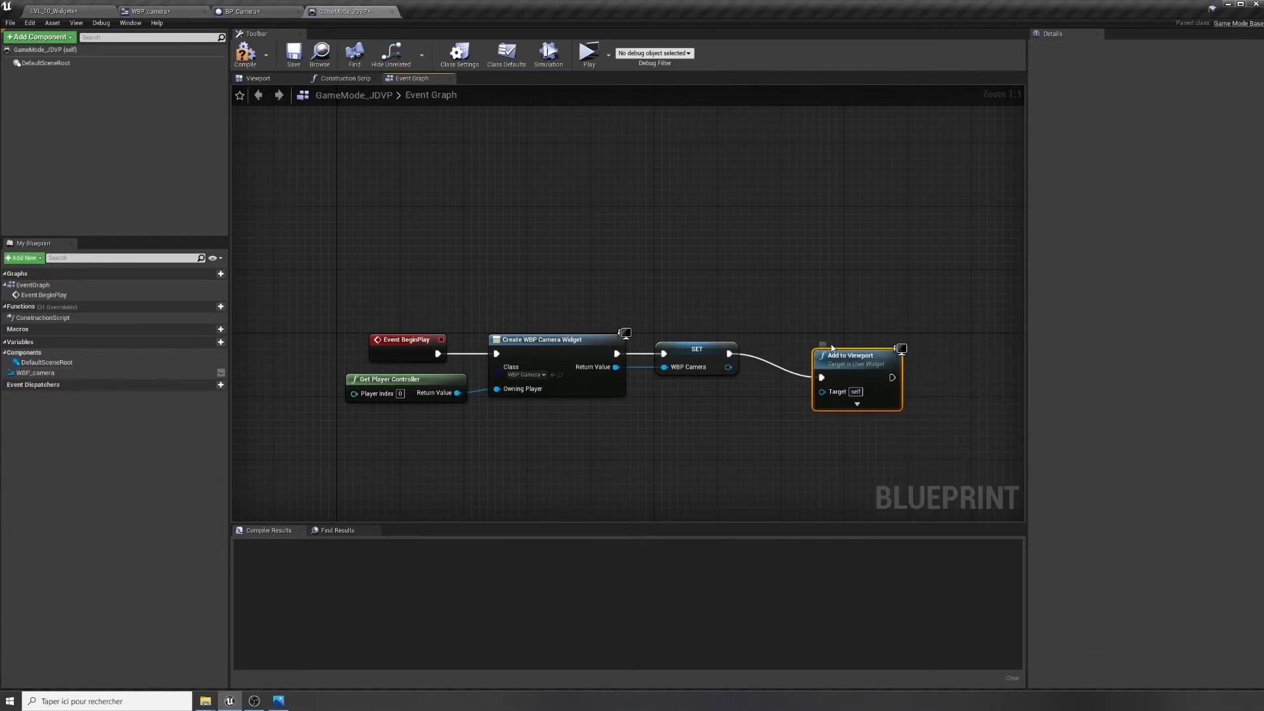
{"action": "left_click_drag", "start_coordinate": [832, 355], "coordinate": [808, 338]}
{"action": "left_click_drag", "start_coordinate": [729, 367], "coordinate": [804, 335]}
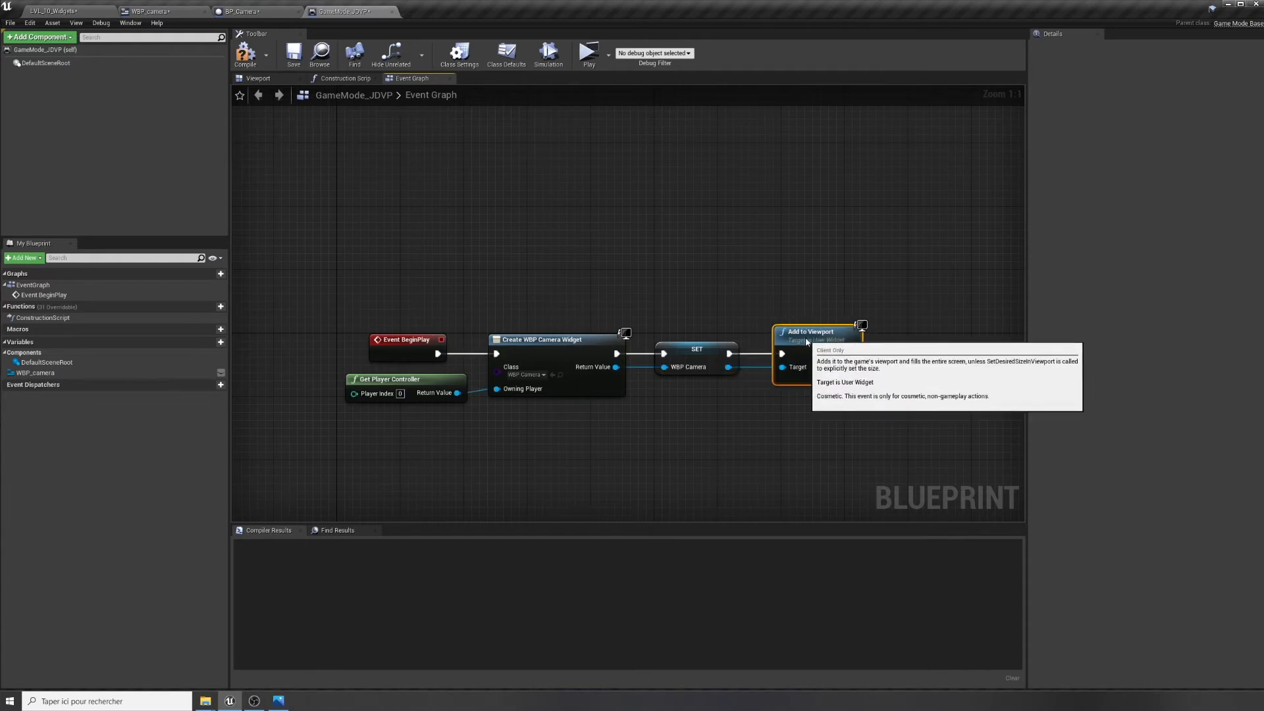
{"action": "left_click", "coordinate": [245, 52]}
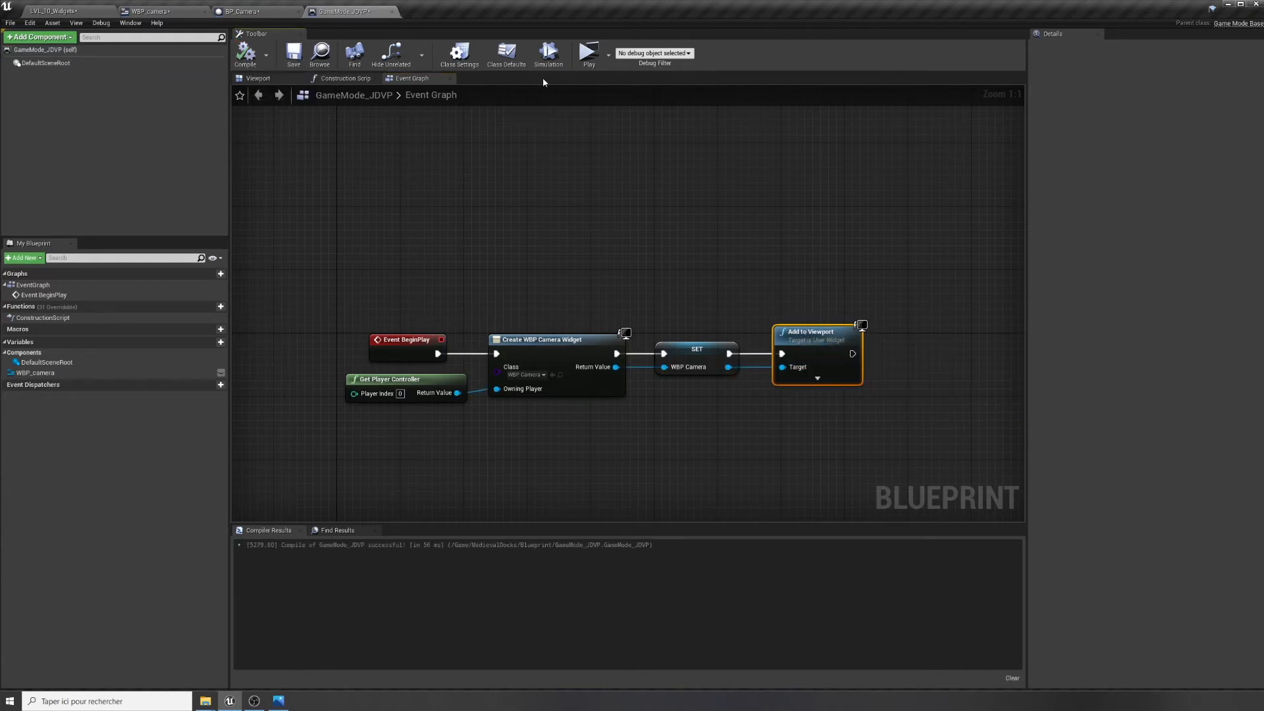
{"action": "left_click", "coordinate": [588, 53]}
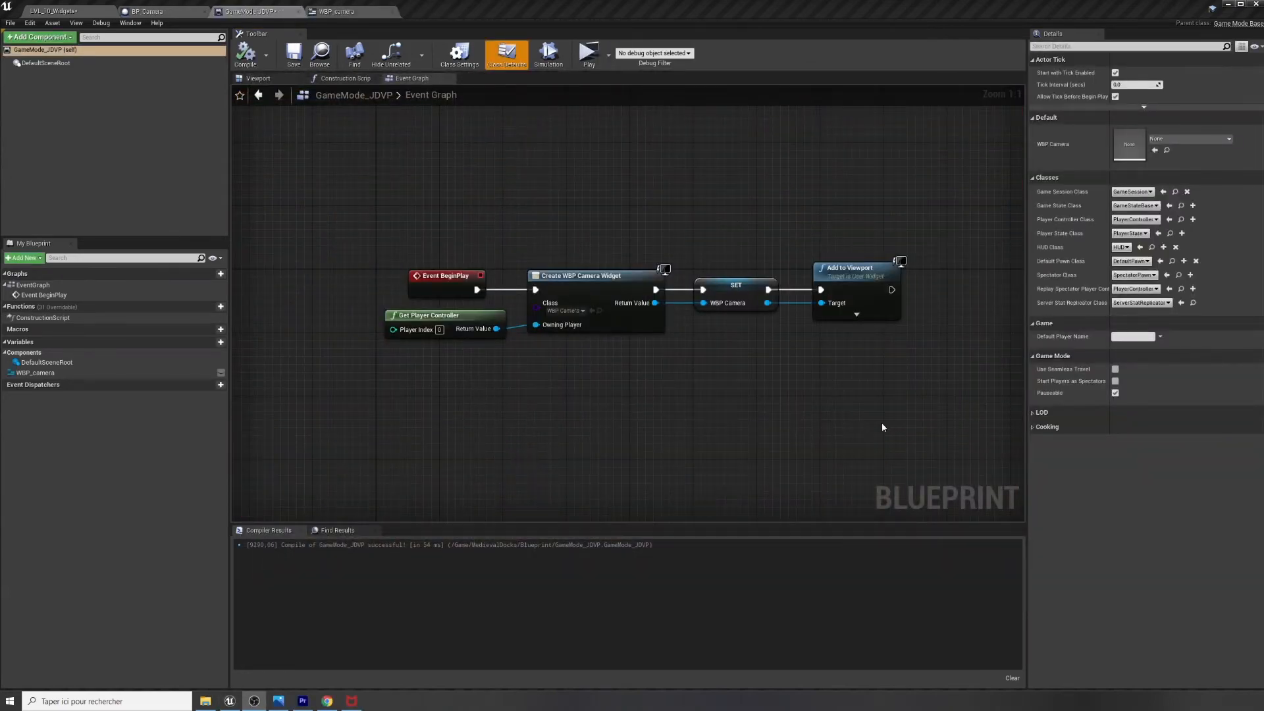
In the BP_Camera blueprint, rename the variable Vitesse_interpolation to Vitesse_rebond, then compile and save
{"action": "left_click", "coordinate": [158, 12]}
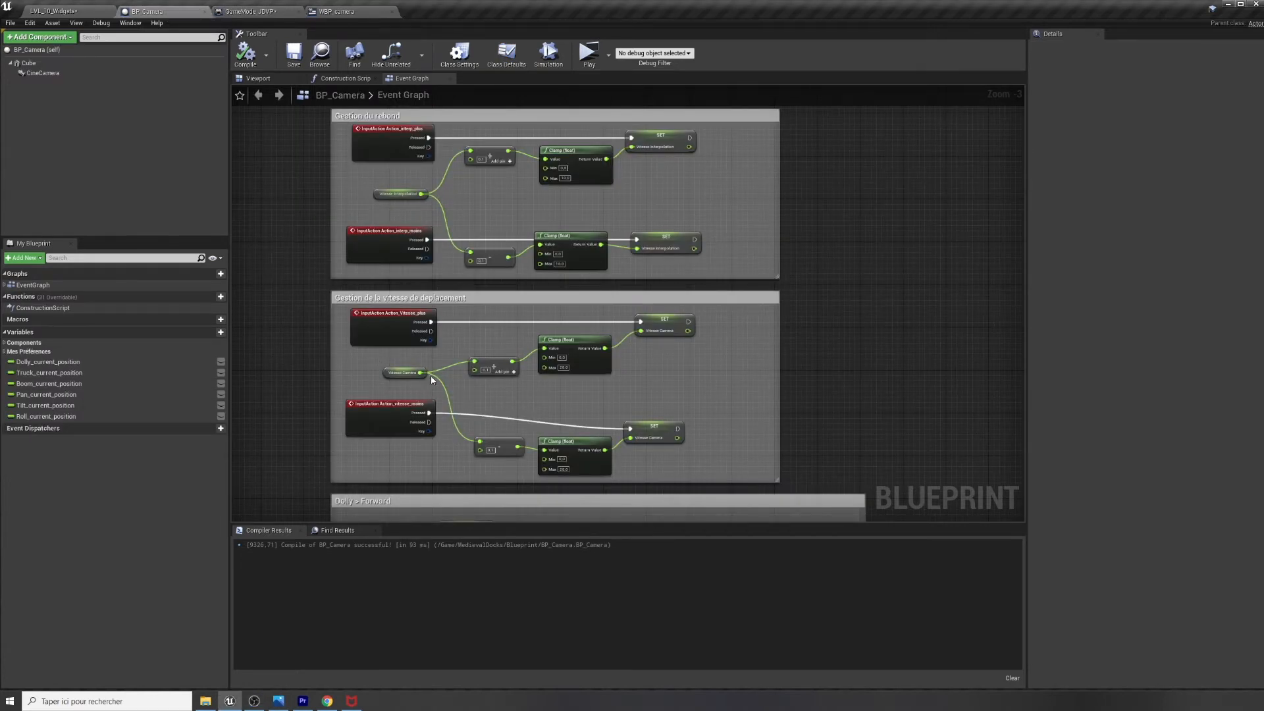
{"action": "left_click", "coordinate": [404, 197]}
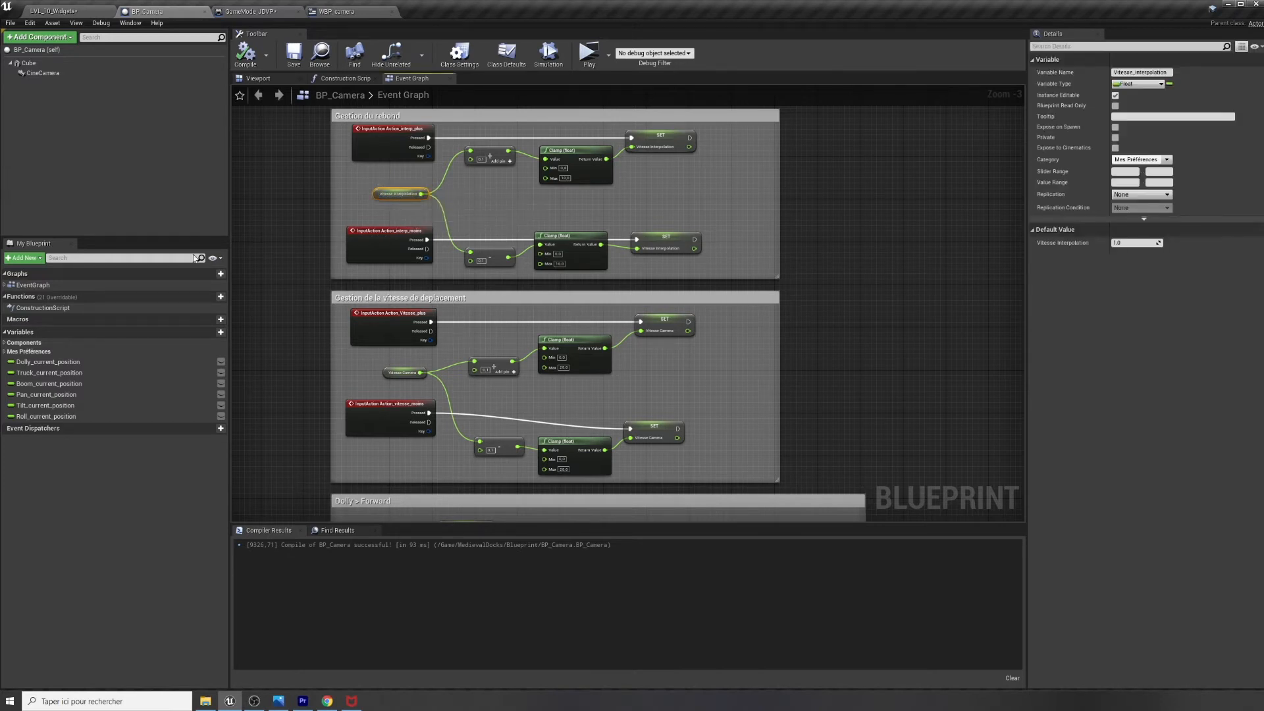
{"action": "left_click", "coordinate": [5, 352]}
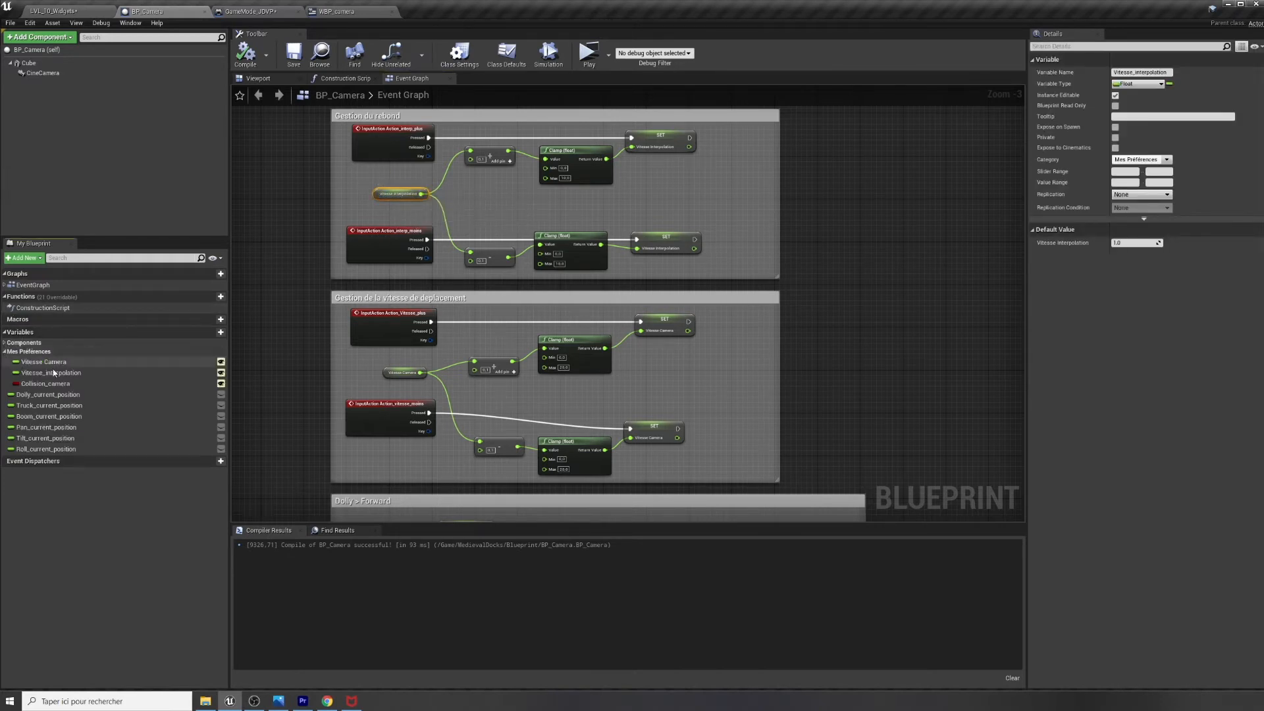
{"action": "left_click", "coordinate": [52, 372]}
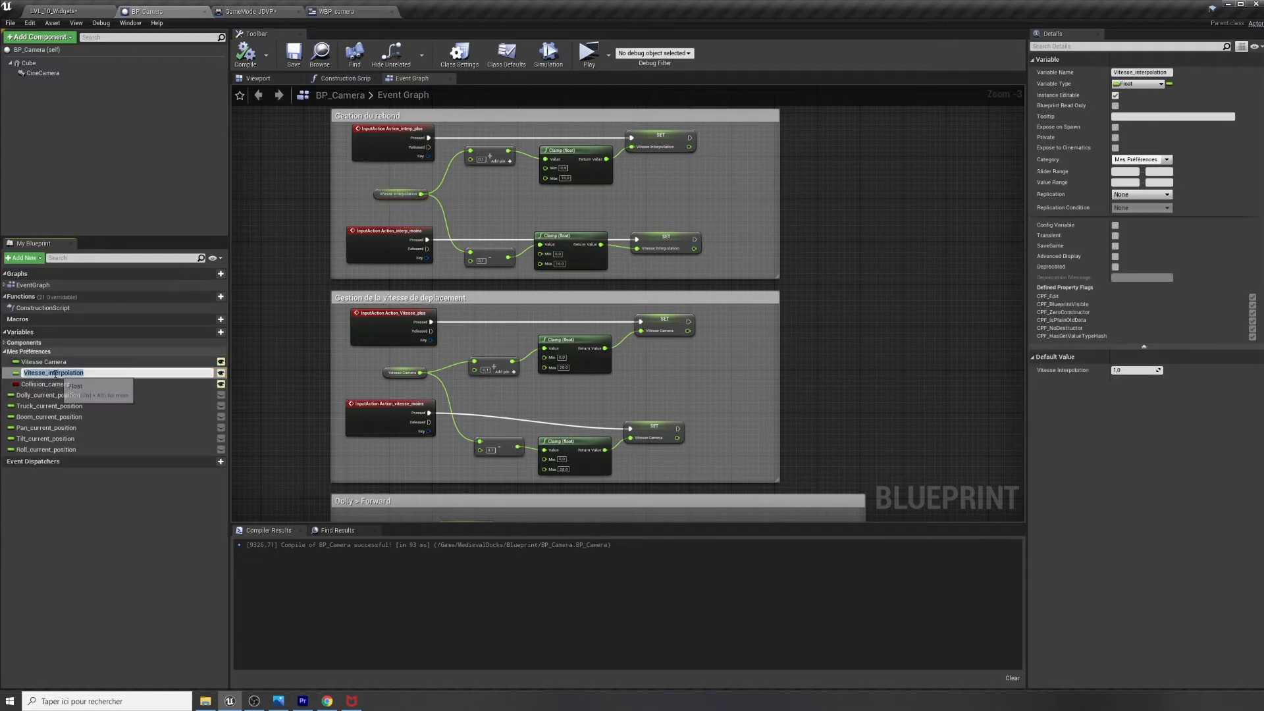
{"action": "double_click", "coordinate": [144, 373]}
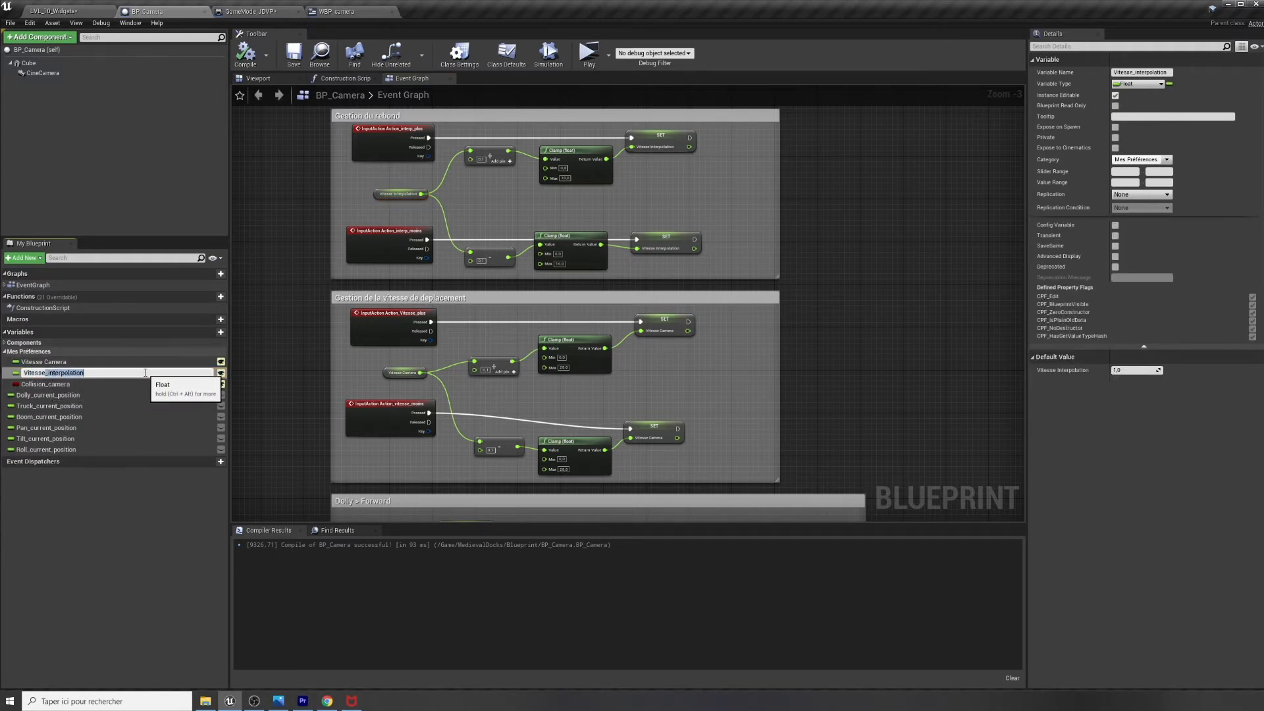
{"action": "type", "text": "Vitesse_rebond"}
{"action": "key", "text": "Return"}
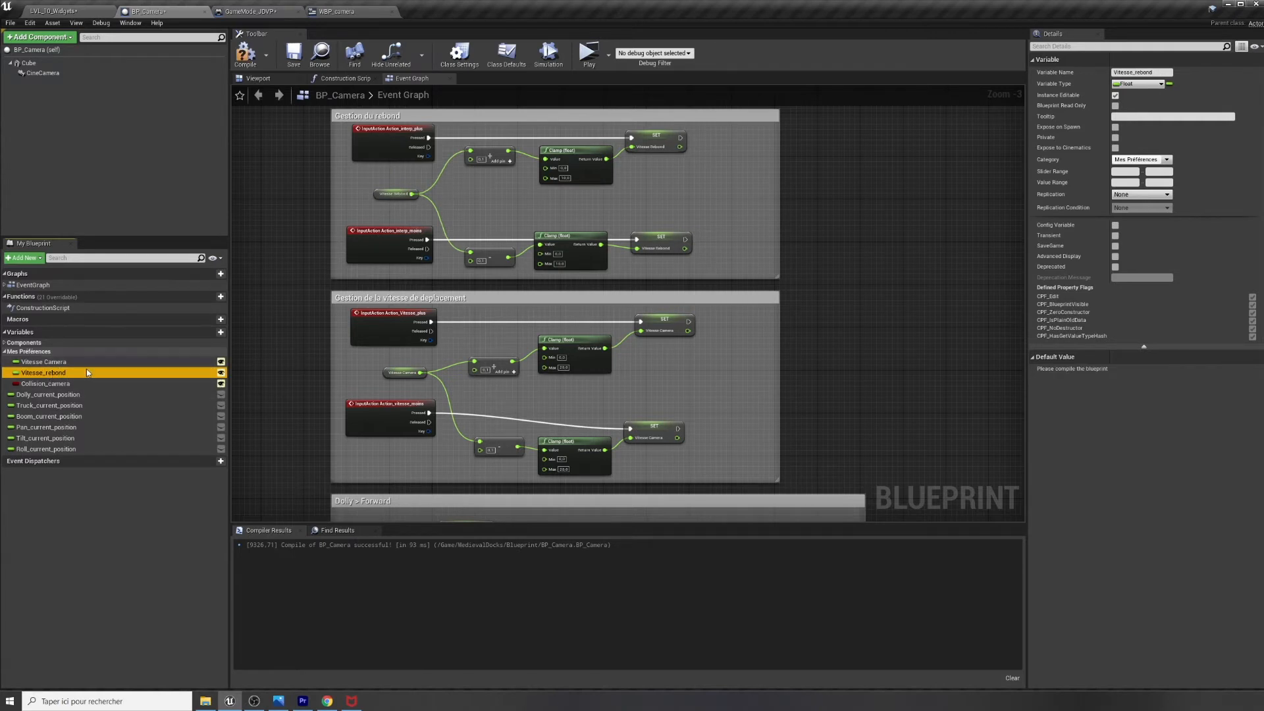
{"action": "left_click", "coordinate": [245, 52]}
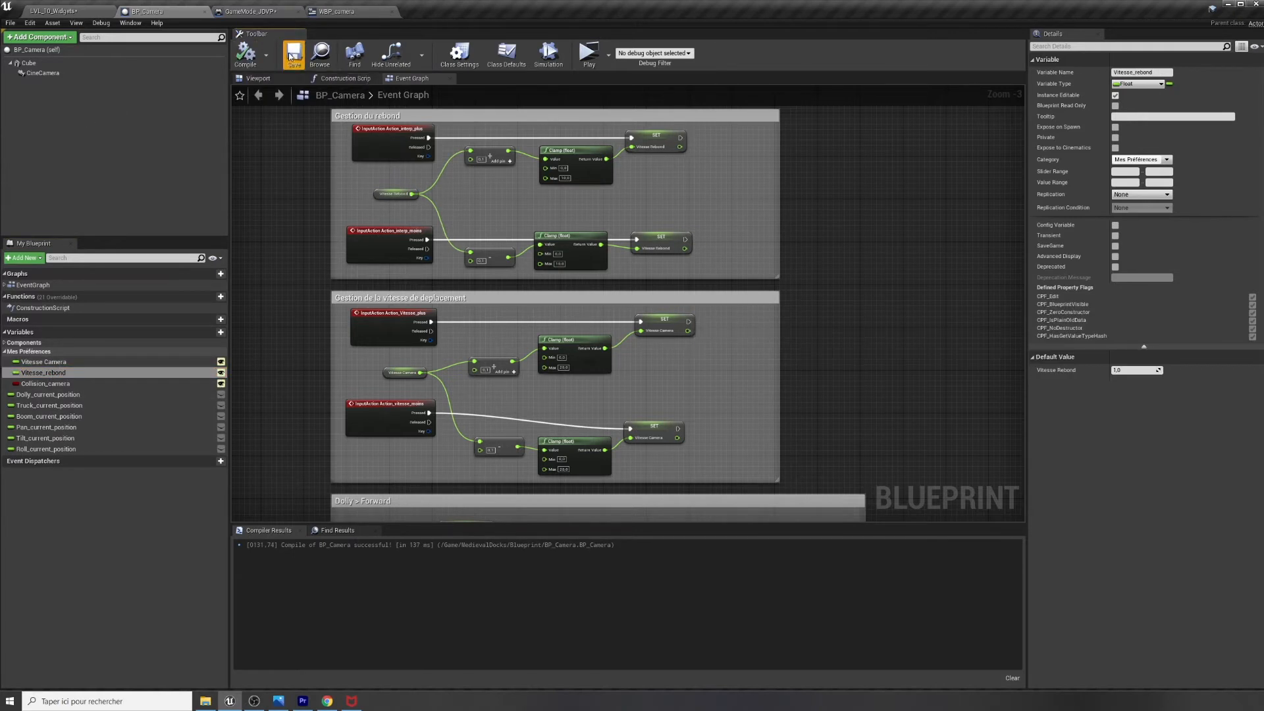
Create a text binding for data_vitesse in WBP_camera and spread the function's entry and Return nodes apart
{"action": "left_click", "coordinate": [336, 11]}
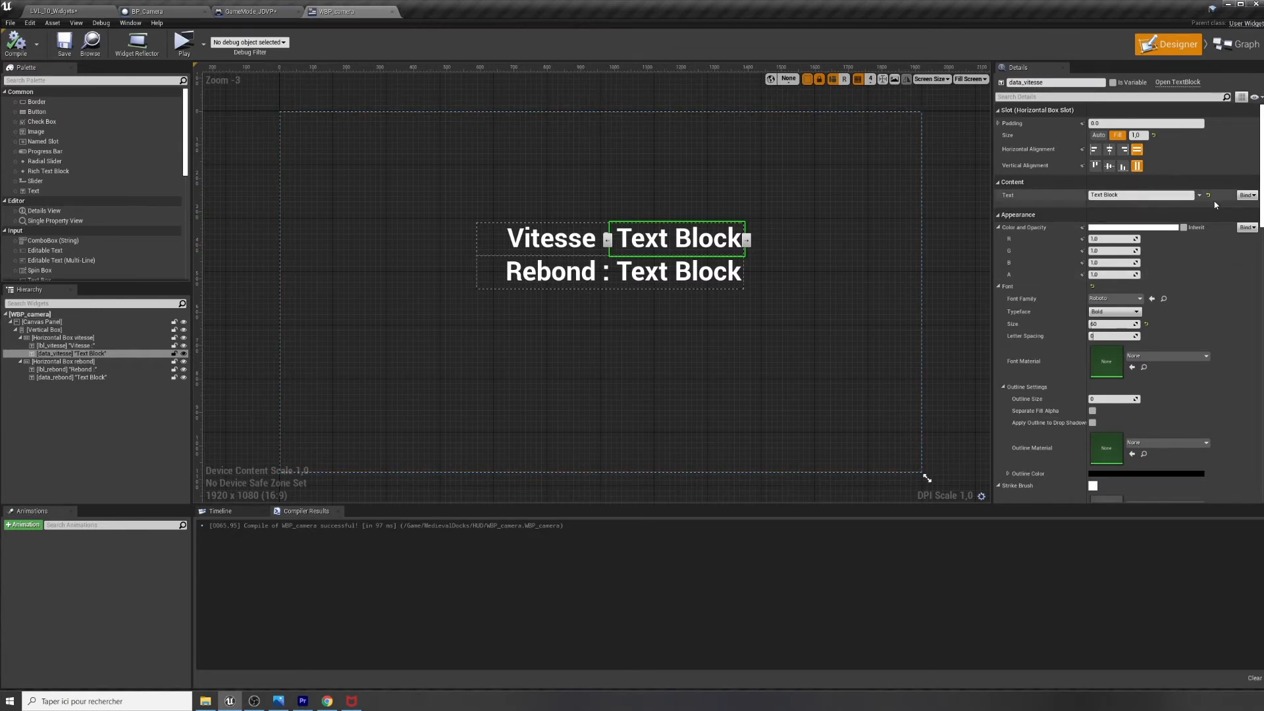
{"action": "left_click", "coordinate": [1248, 195]}
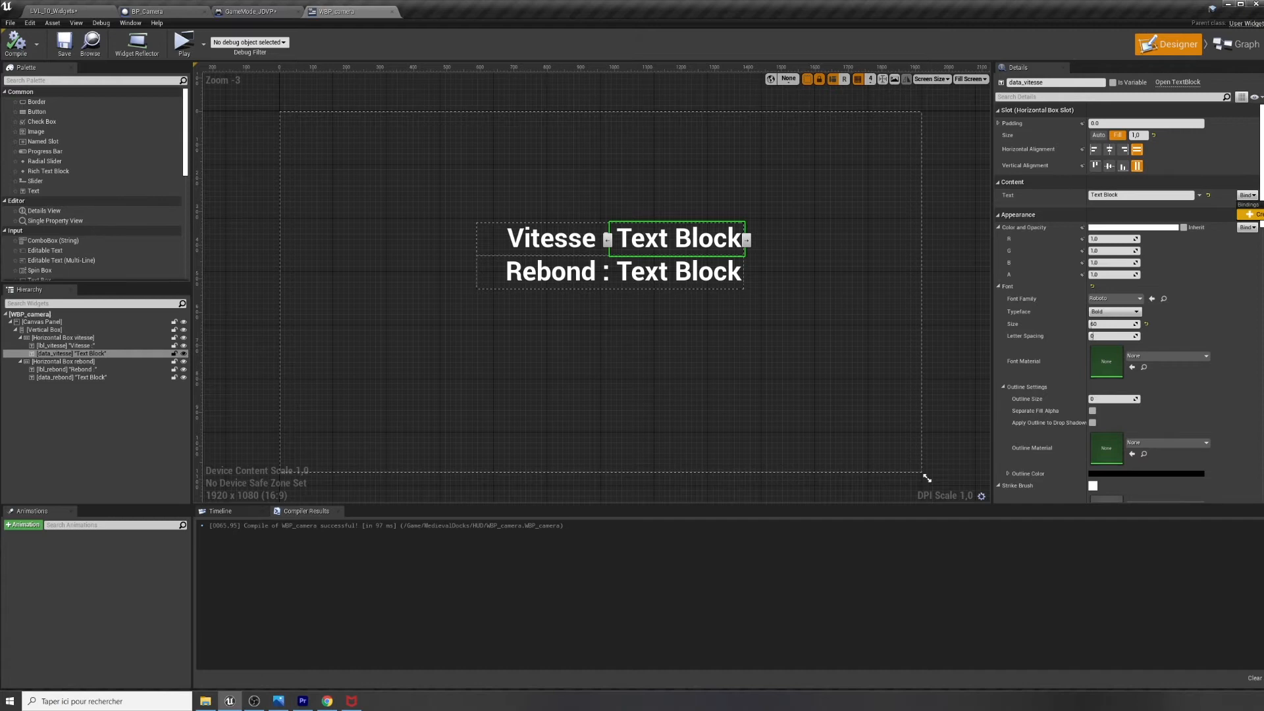
{"action": "left_click", "coordinate": [1251, 214]}
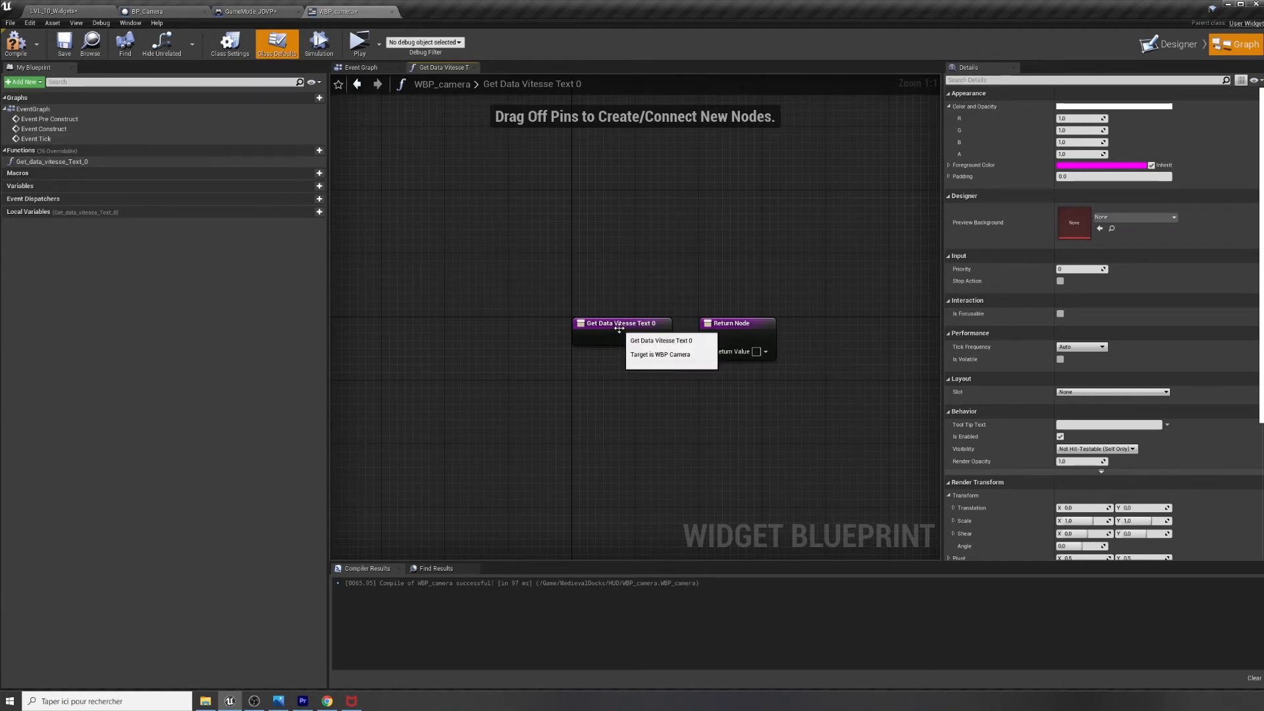
{"action": "left_click_drag", "start_coordinate": [619, 327], "coordinate": [501, 327]}
{"action": "left_click_drag", "start_coordinate": [732, 327], "coordinate": [828, 331]}
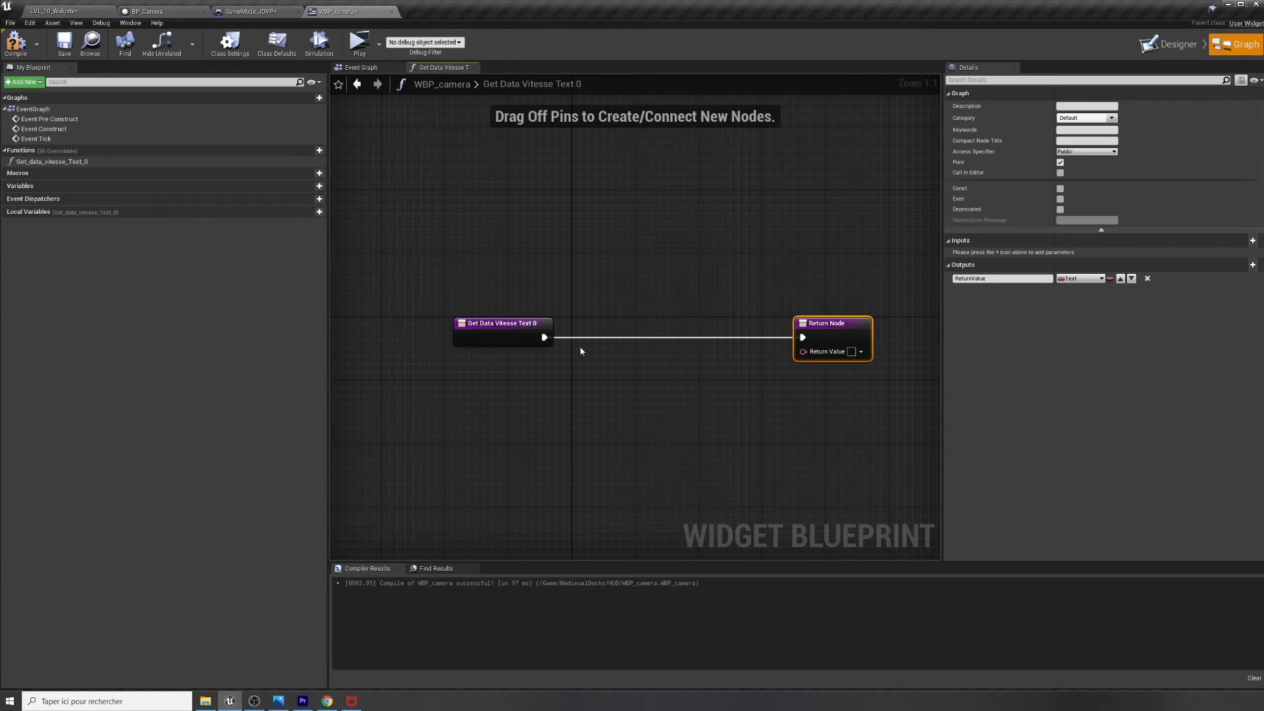
Insert a Get Actor Of Class node between the binding function's entry and Return nodes, with BP_Camera as its actor class
{"action": "left_click_drag", "start_coordinate": [549, 339], "coordinate": [605, 387]}
{"action": "type", "text": "getactorofclass"}
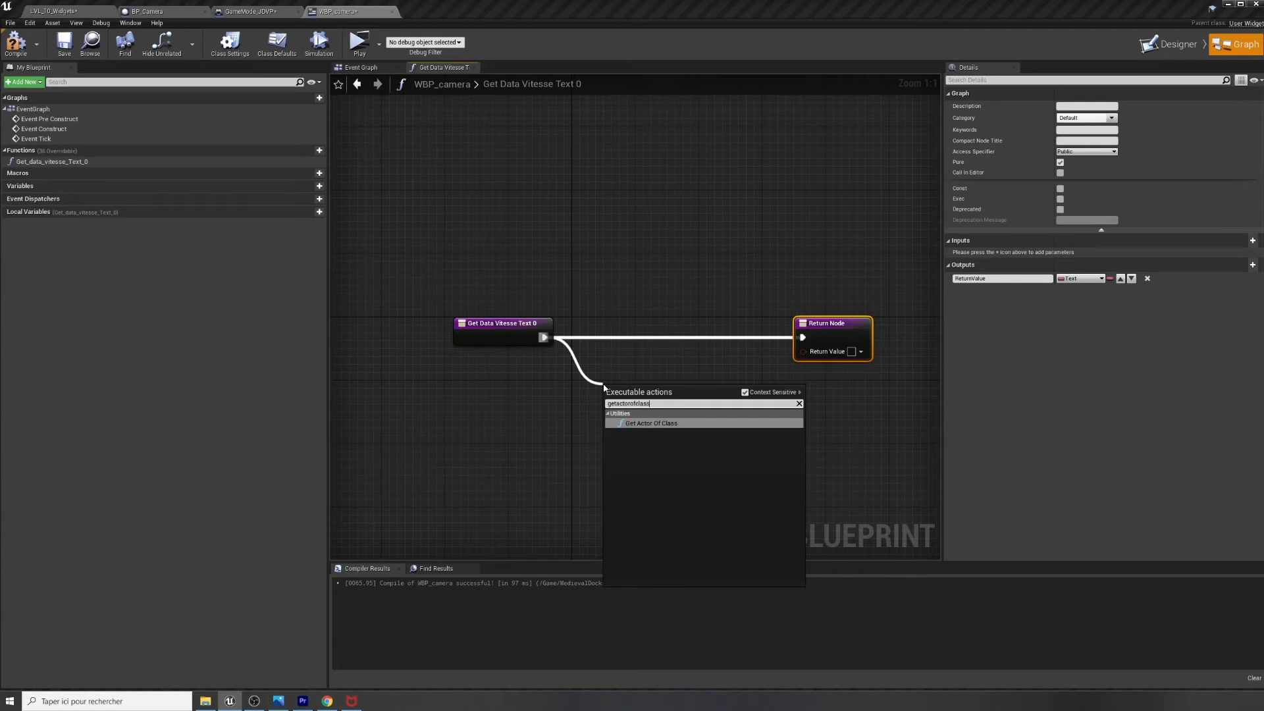
{"action": "key", "text": "Return"}
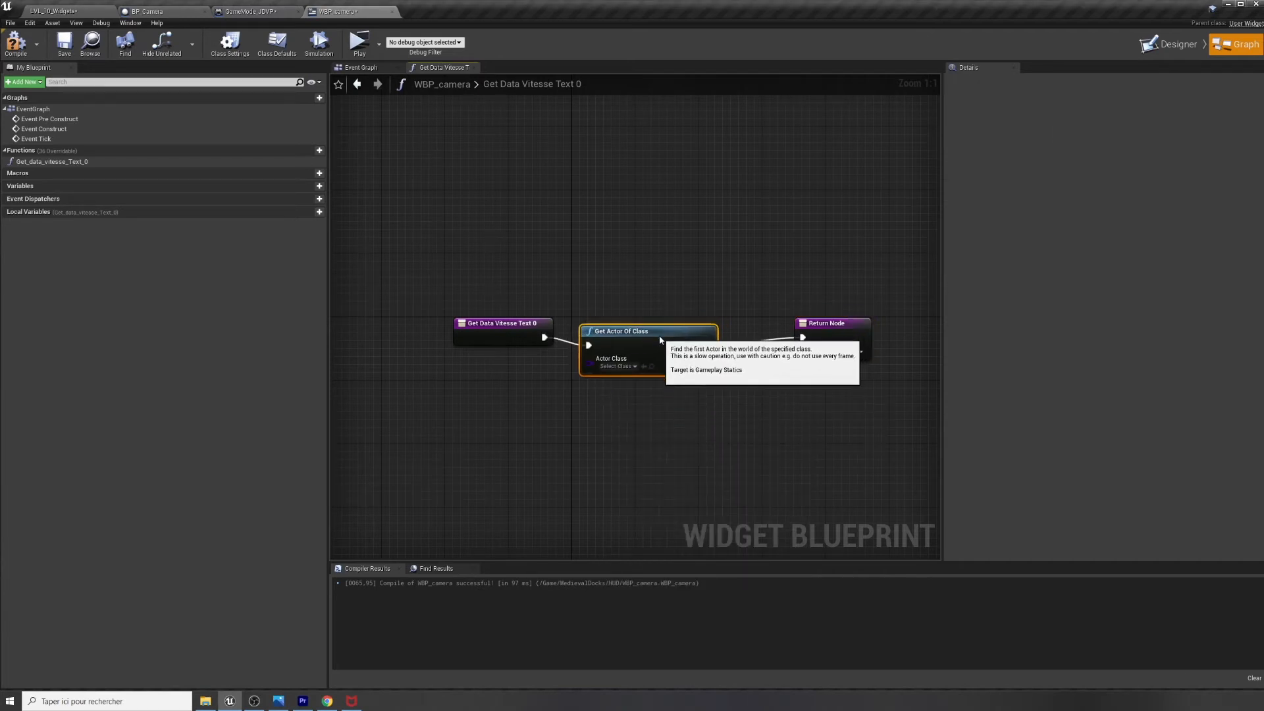
{"action": "left_click", "coordinate": [628, 366]}
{"action": "type", "text": "b"}
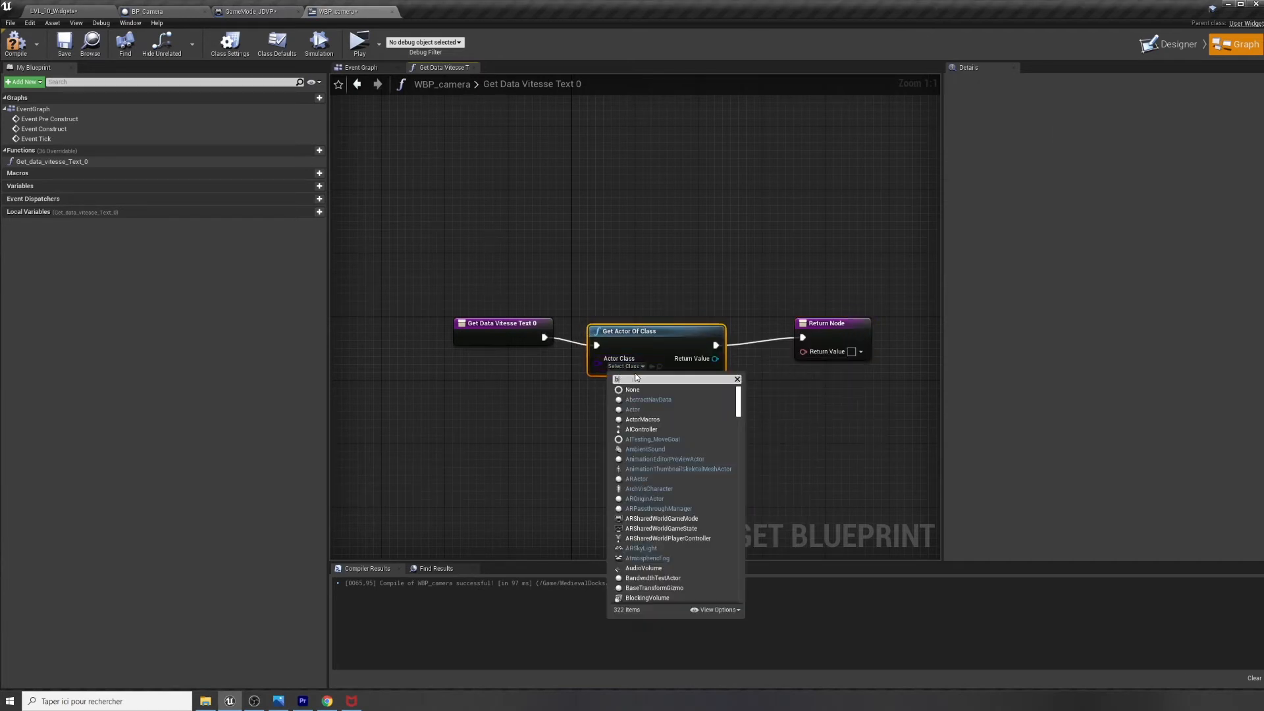
{"action": "type", "text": "p_c"}
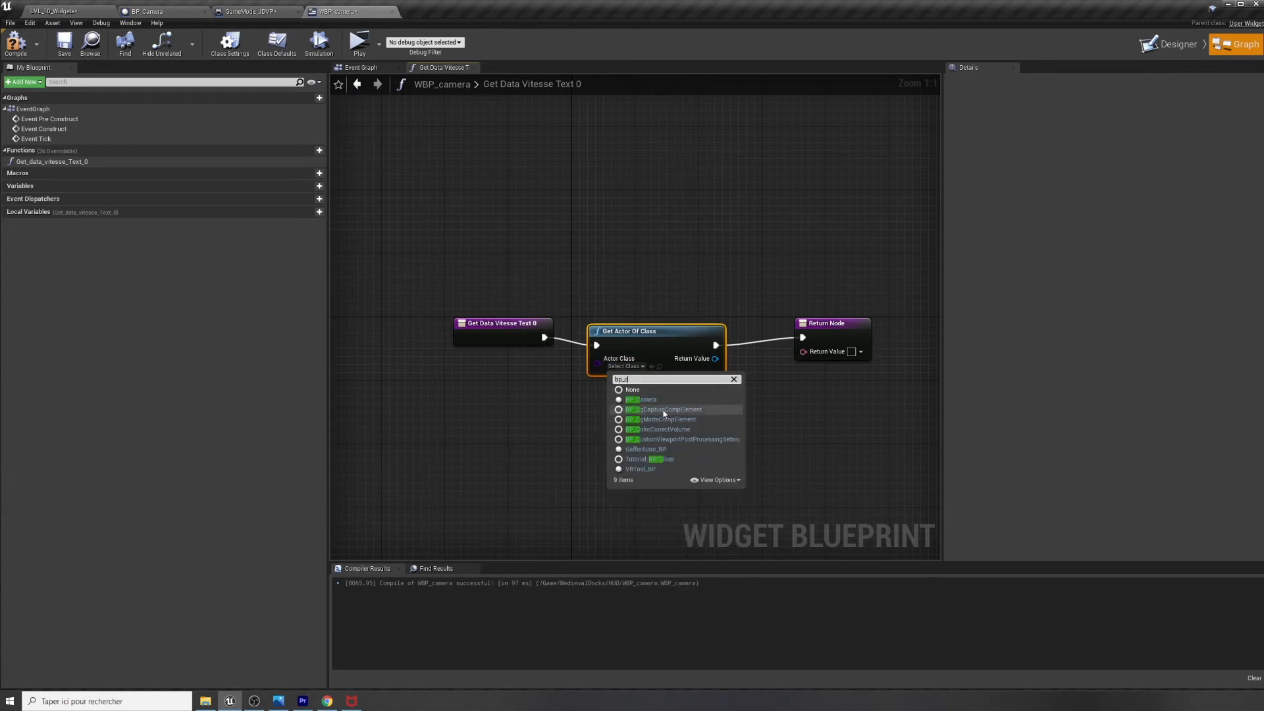
{"action": "left_click", "coordinate": [650, 400]}
Get Vitesse Camera from the found actor, feed it into the Return Node's value as text, then compile and test in play mode
{"action": "left_click_drag", "start_coordinate": [720, 351], "coordinate": [736, 424]}
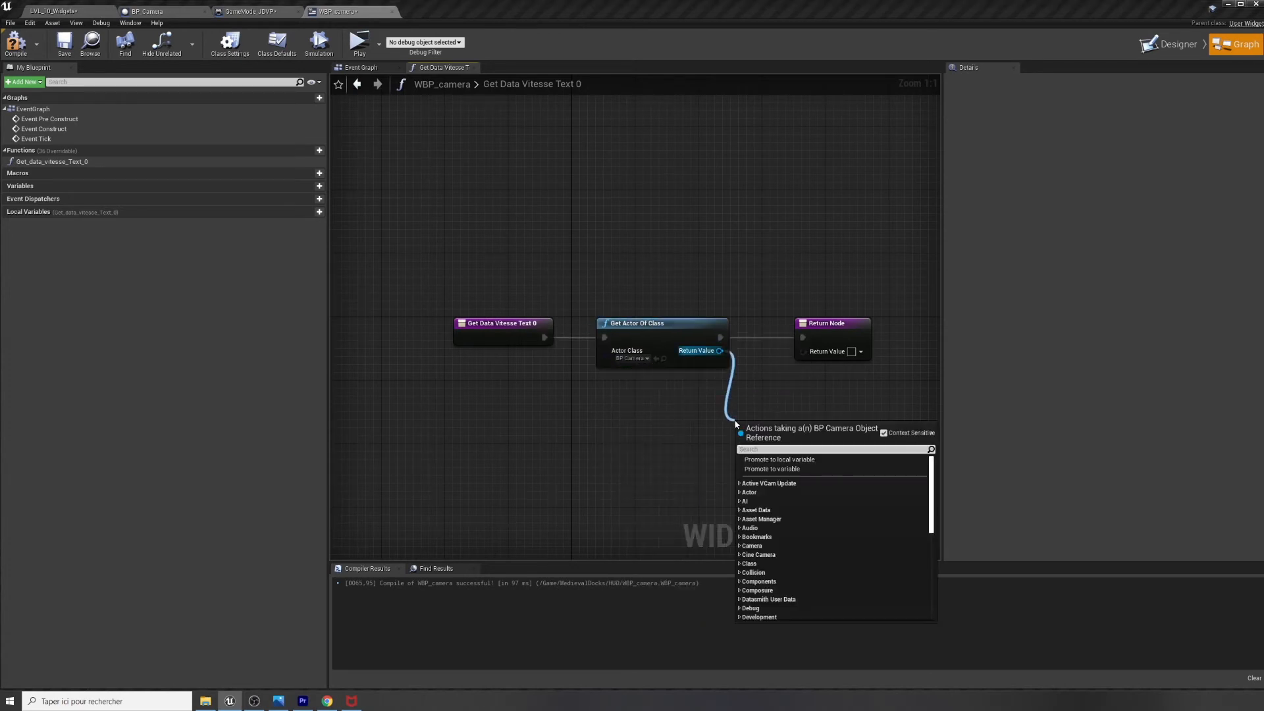
{"action": "type", "text": "getvitess"}
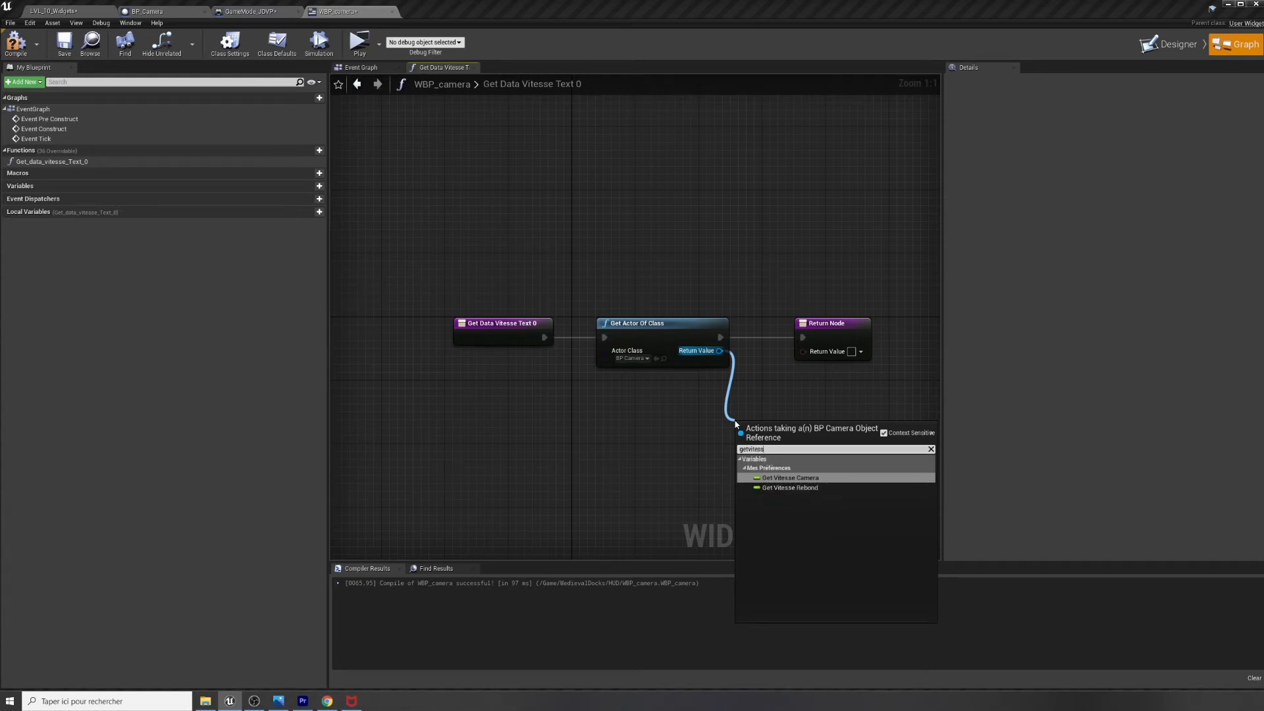
{"action": "key", "text": "Return"}
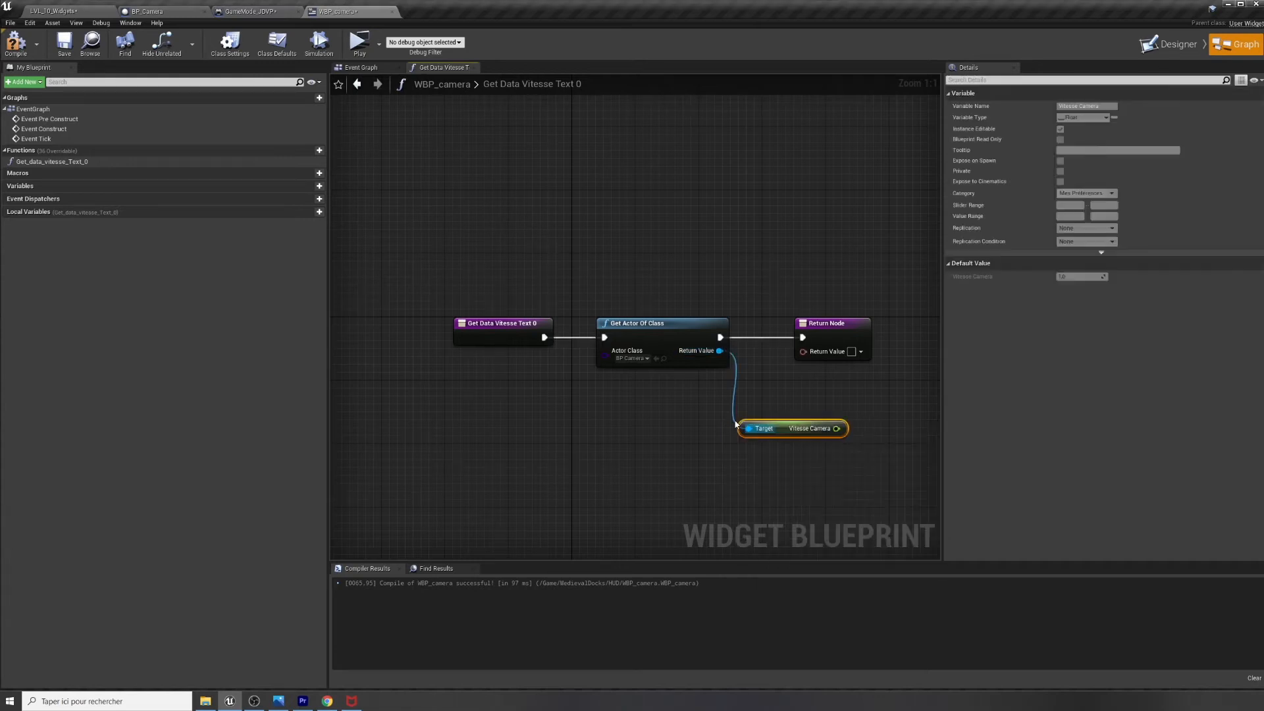
{"action": "left_click_drag", "start_coordinate": [837, 428], "coordinate": [804, 351]}
{"action": "left_click_drag", "start_coordinate": [828, 432], "coordinate": [836, 440]}
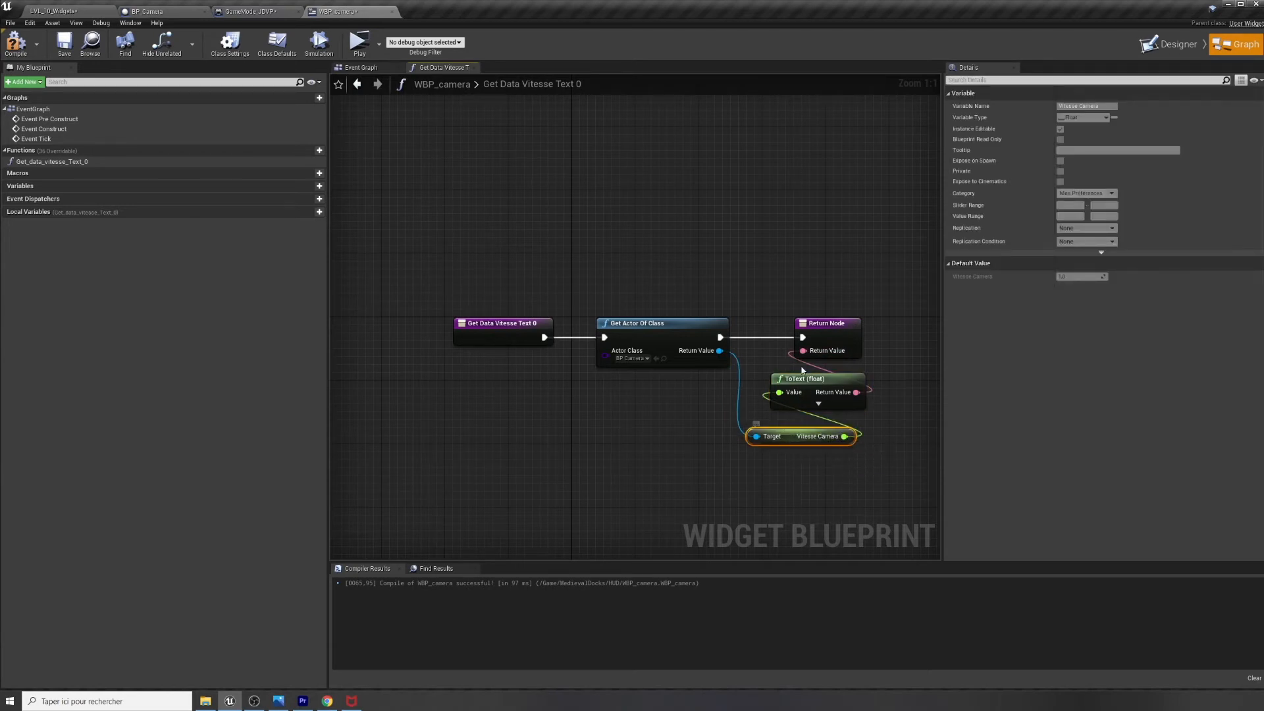
{"action": "left_click", "coordinate": [16, 43]}
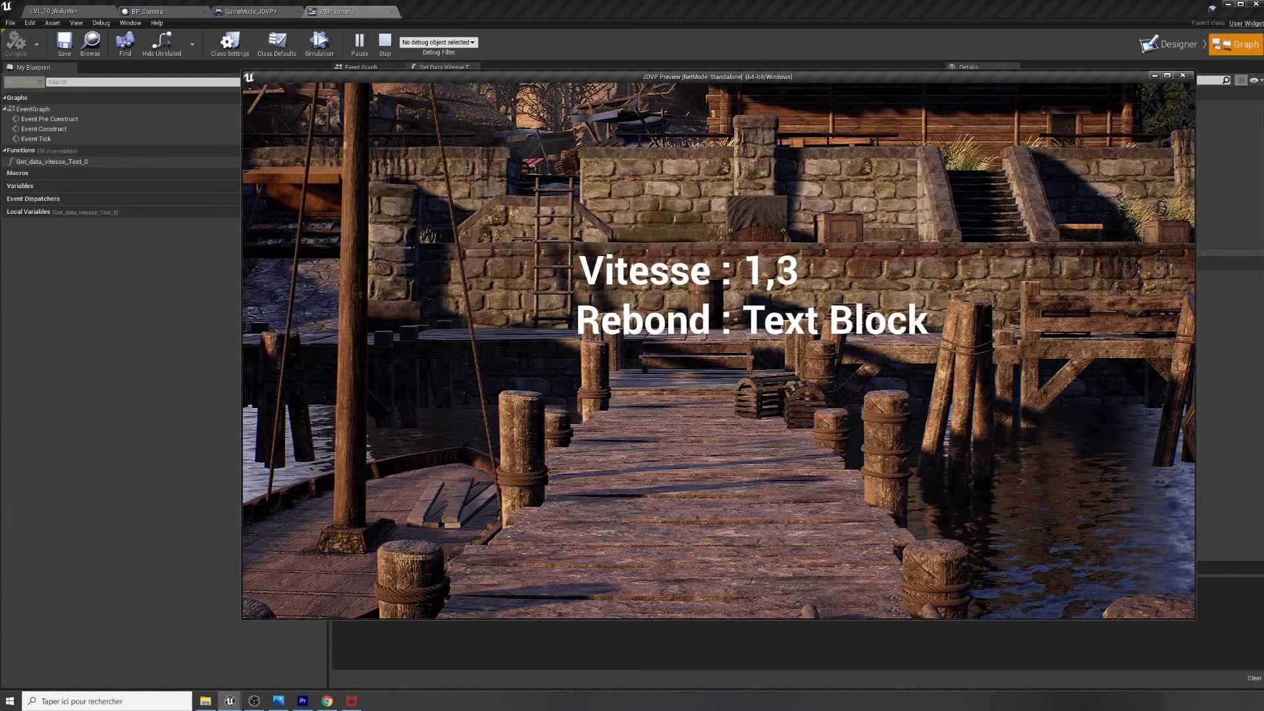
{"action": "key", "text": "Escape"}
Insert a Print String node between Get Actor Of Class and the Return Node, placed above them, then compile and play the level
{"action": "left_click_drag", "start_coordinate": [721, 337], "coordinate": [762, 266]}
{"action": "type", "text": "print"}
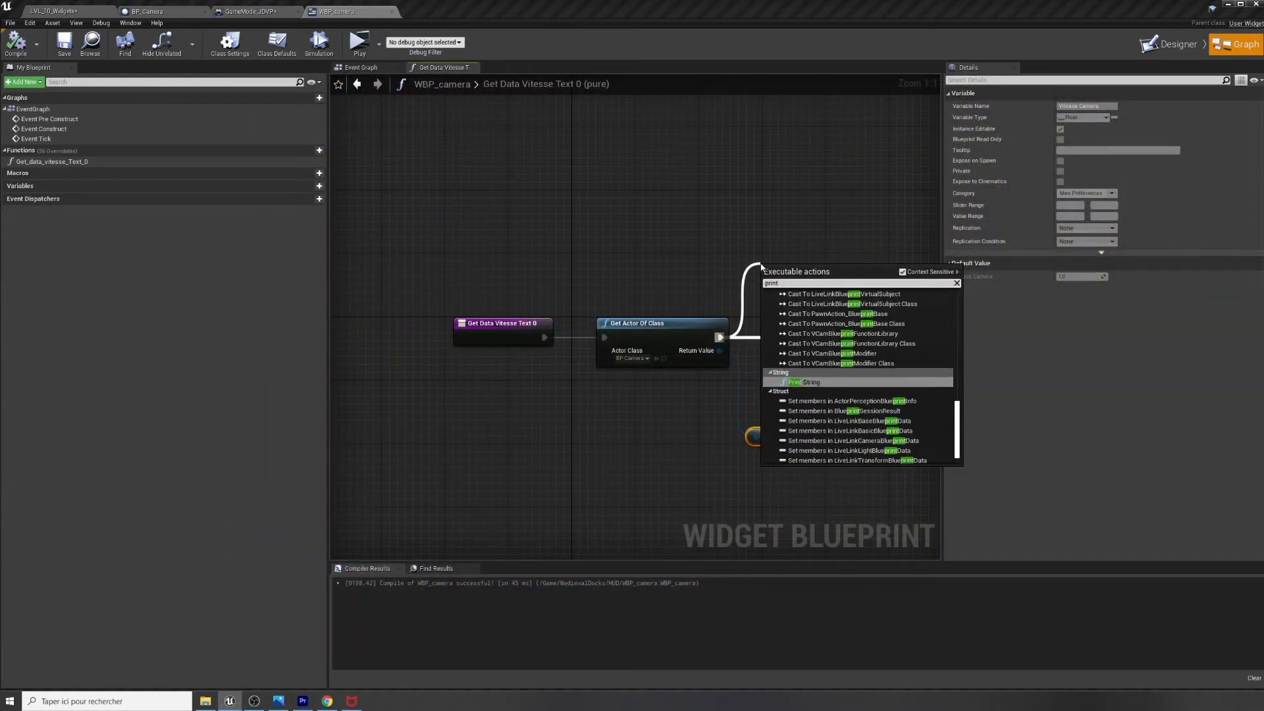
{"action": "key", "text": "Return"}
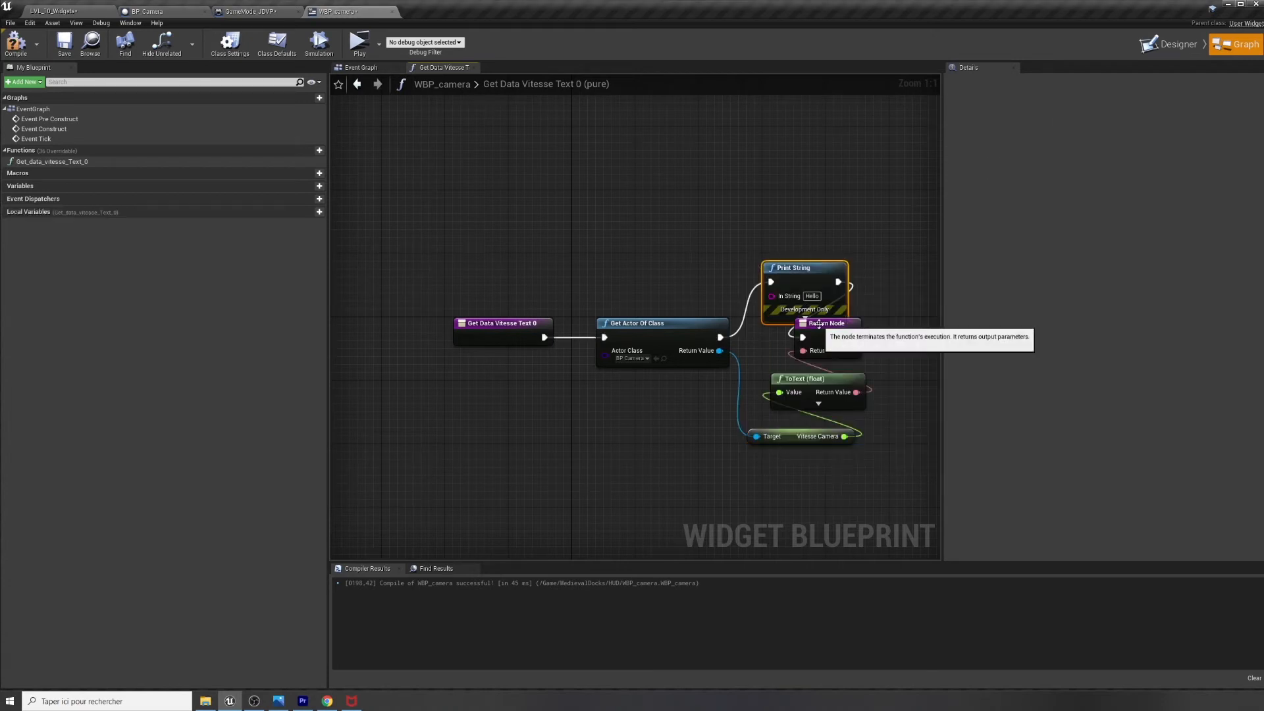
{"action": "left_click_drag", "start_coordinate": [807, 309], "coordinate": [774, 269]}
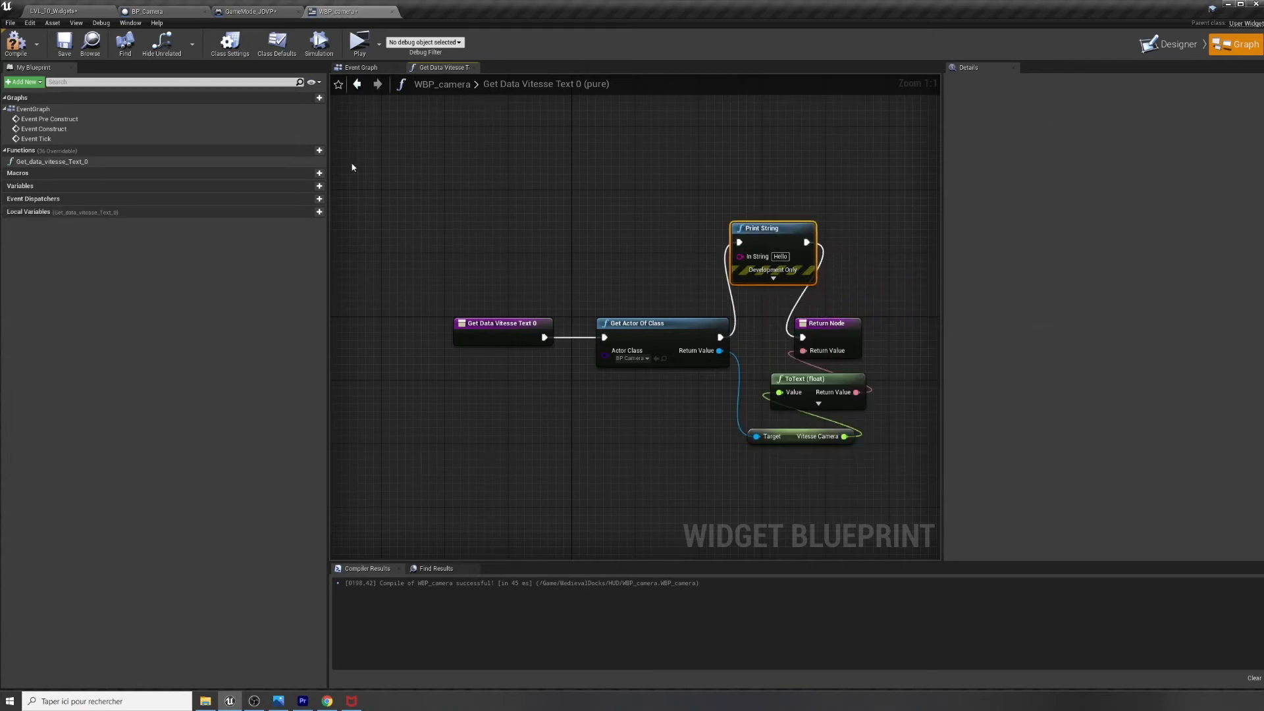
{"action": "left_click", "coordinate": [15, 44]}
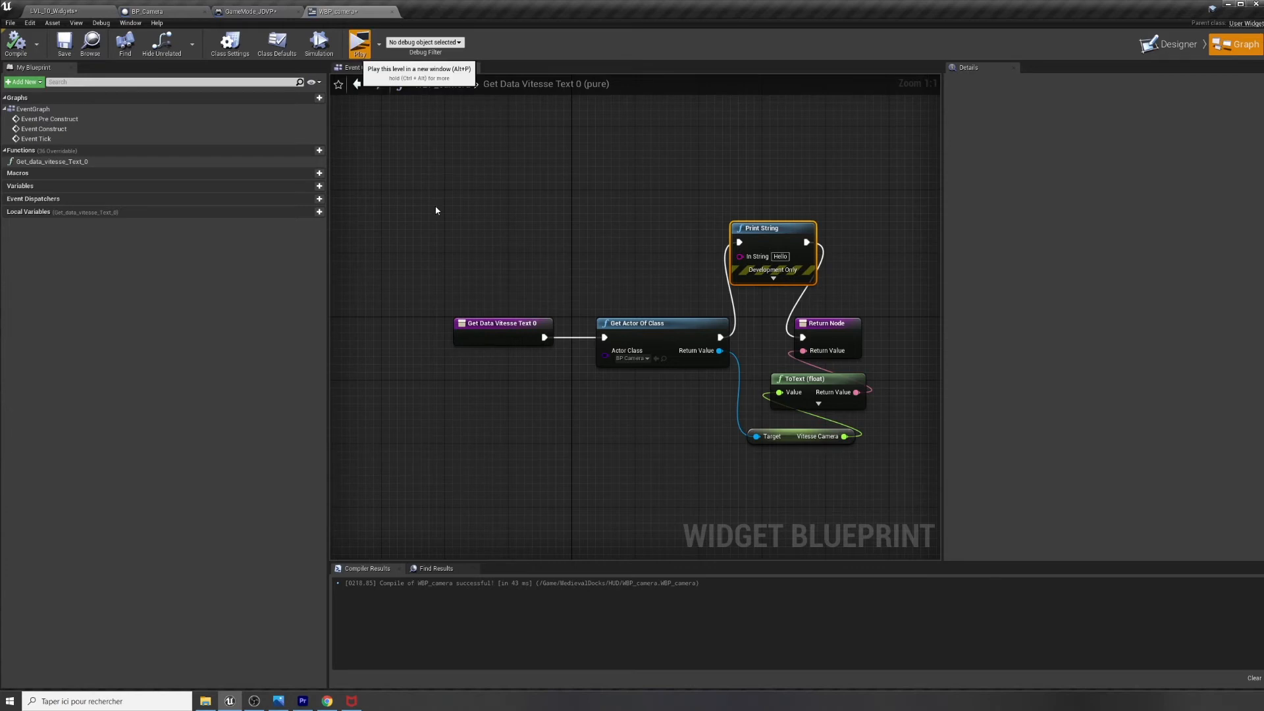
{"action": "left_click", "coordinate": [359, 43]}
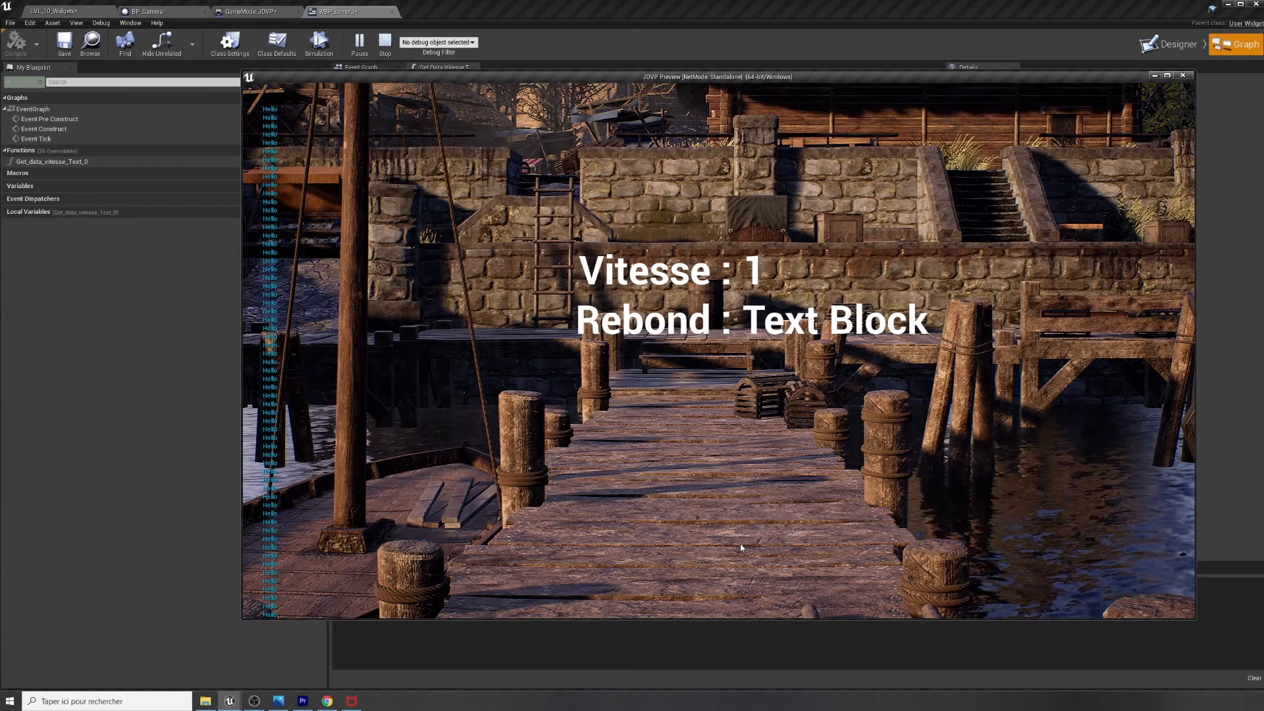
Stop the play test, delete the Get_data_vitesse_Text_0 function from WBP_camera, and compile the widget
{"action": "key", "text": "Escape"}
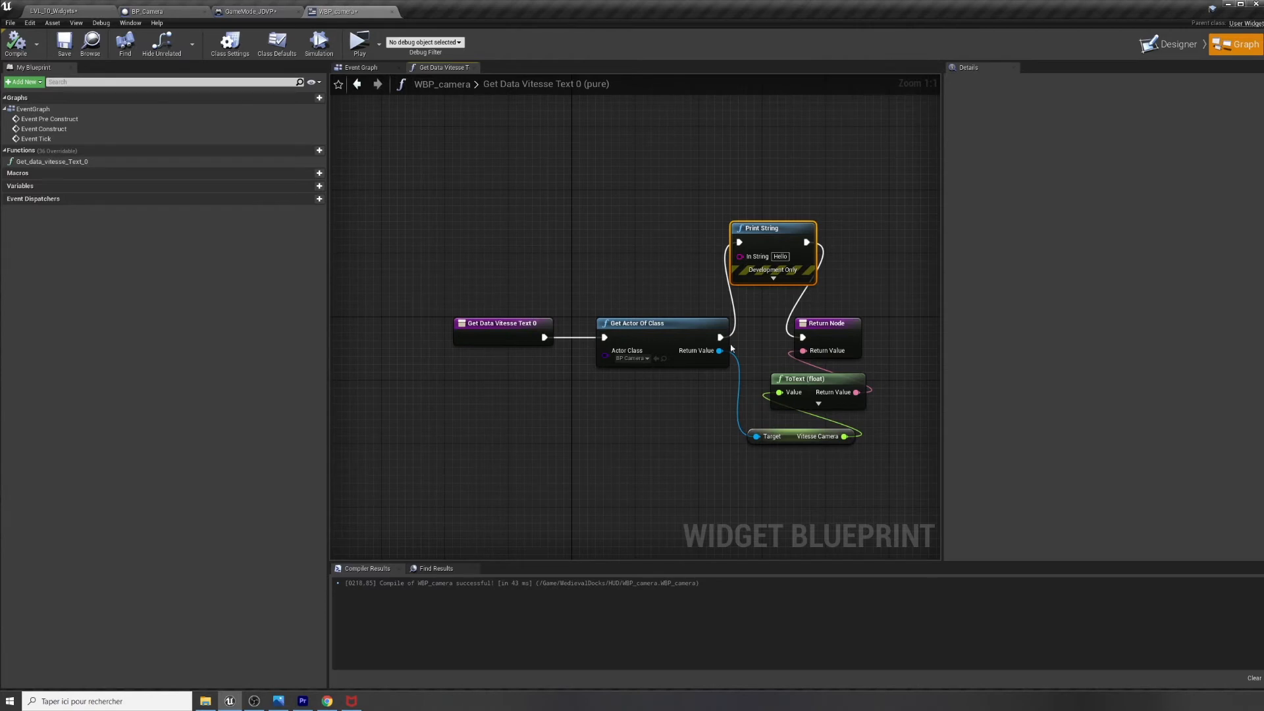
{"action": "left_click_drag", "start_coordinate": [646, 329], "coordinate": [629, 329]}
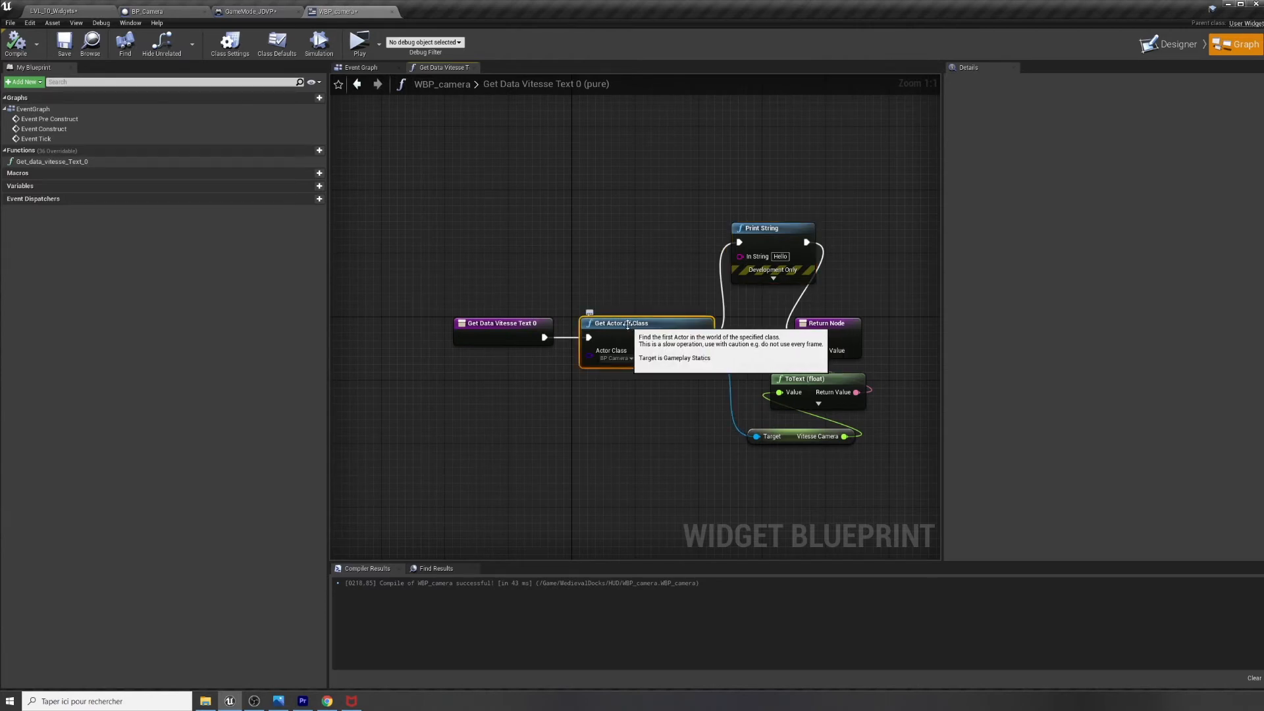
{"action": "left_click_drag", "start_coordinate": [764, 228], "coordinate": [755, 228]}
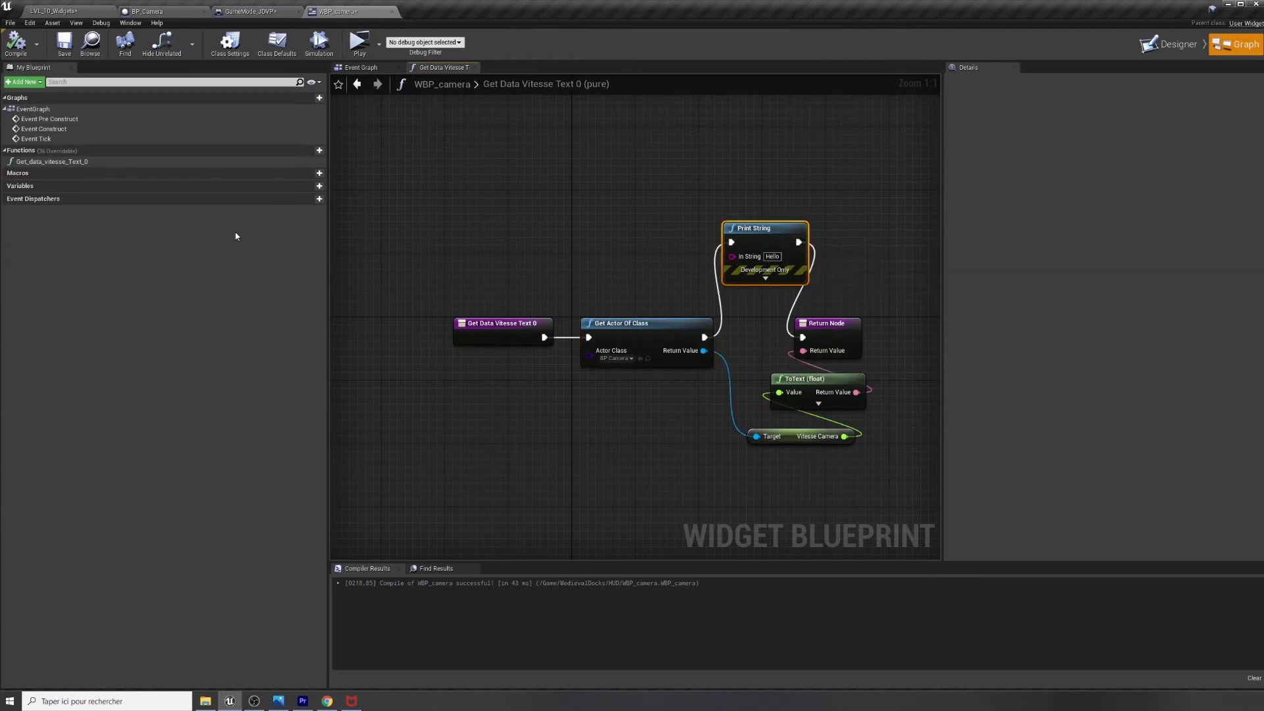
{"action": "right_click", "coordinate": [27, 162]}
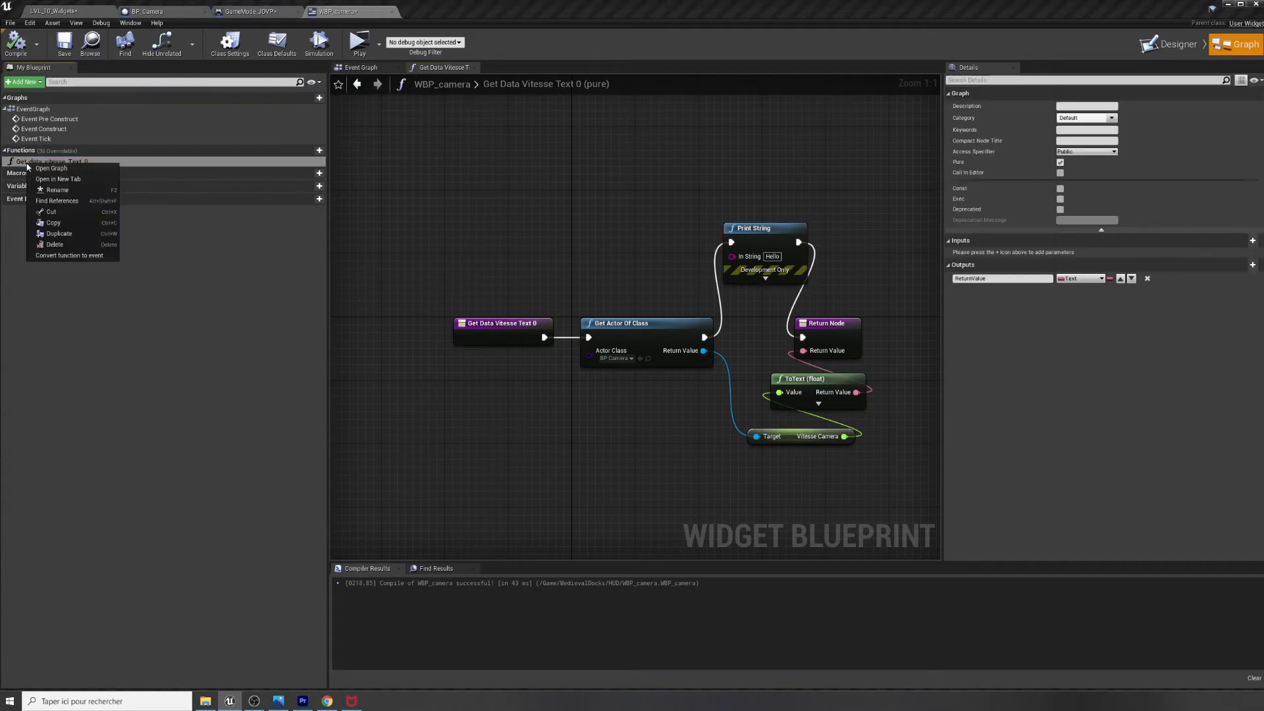
{"action": "left_click", "coordinate": [55, 245]}
{"action": "left_click", "coordinate": [12, 47]}
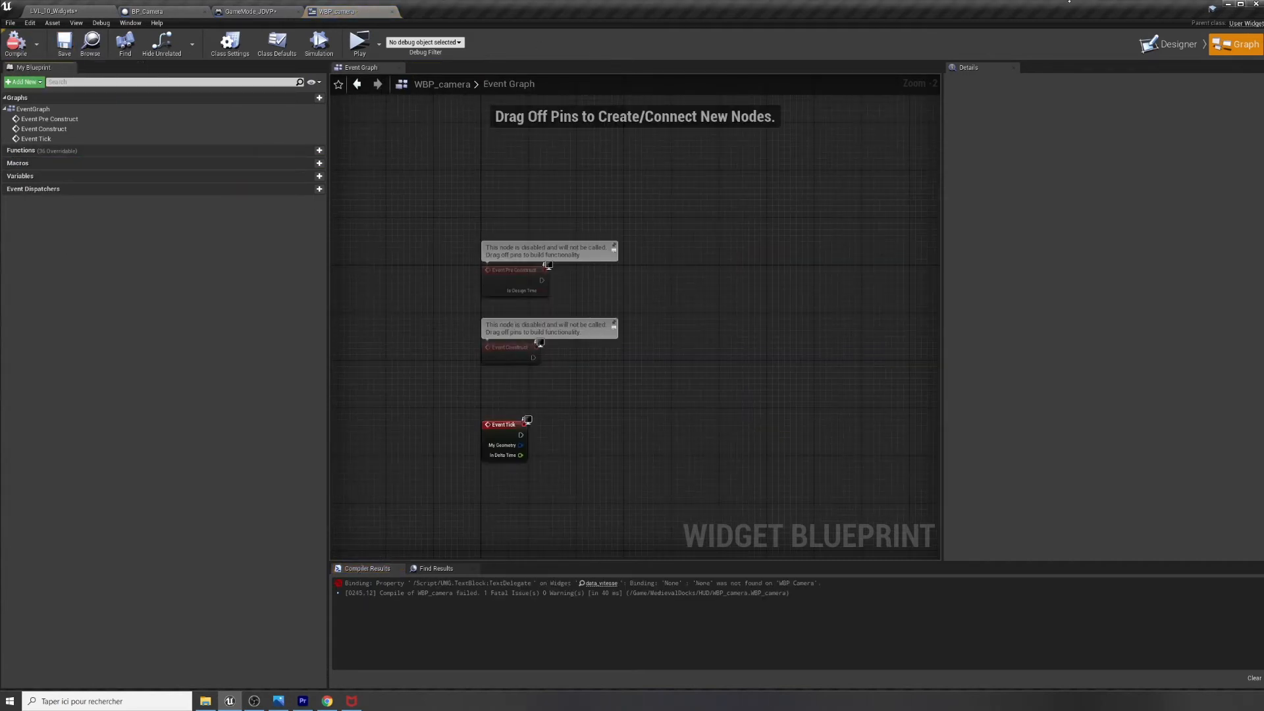
Return to the widget's design view and remove the text binding from data_vitesse
{"action": "left_click", "coordinate": [1170, 44]}
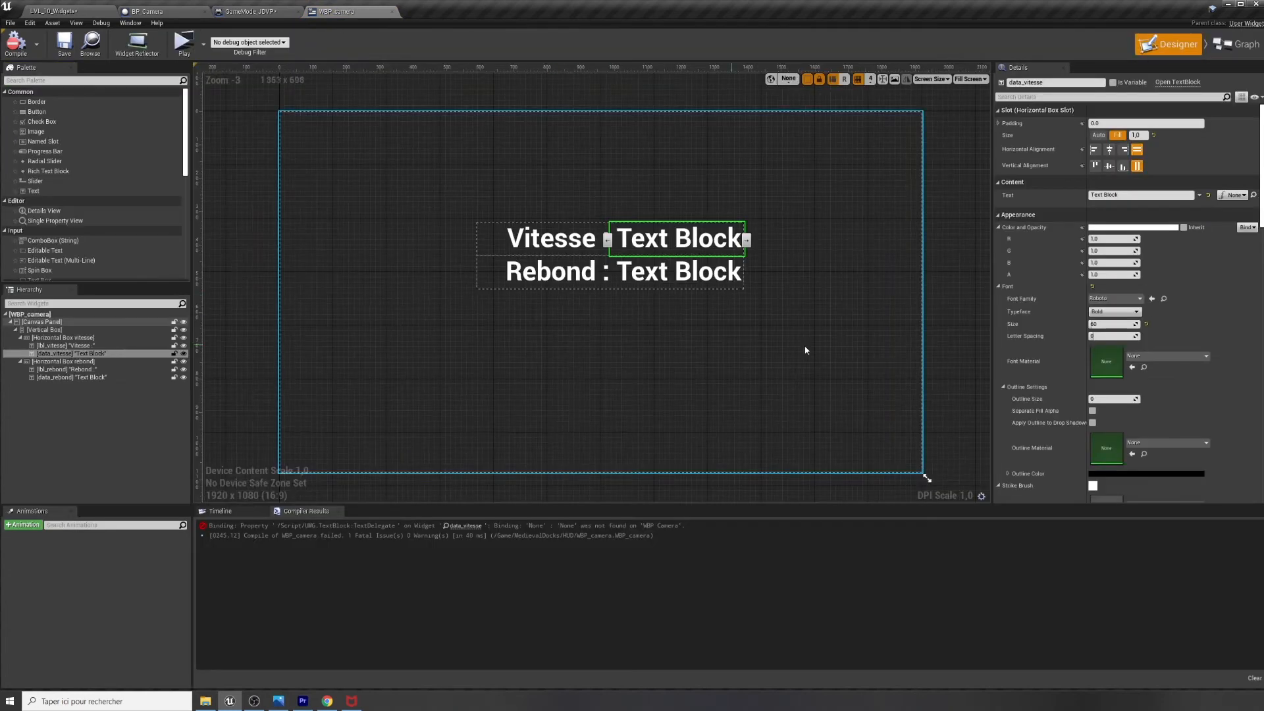
{"action": "left_click", "coordinate": [1233, 195]}
{"action": "left_click", "coordinate": [1240, 214]}
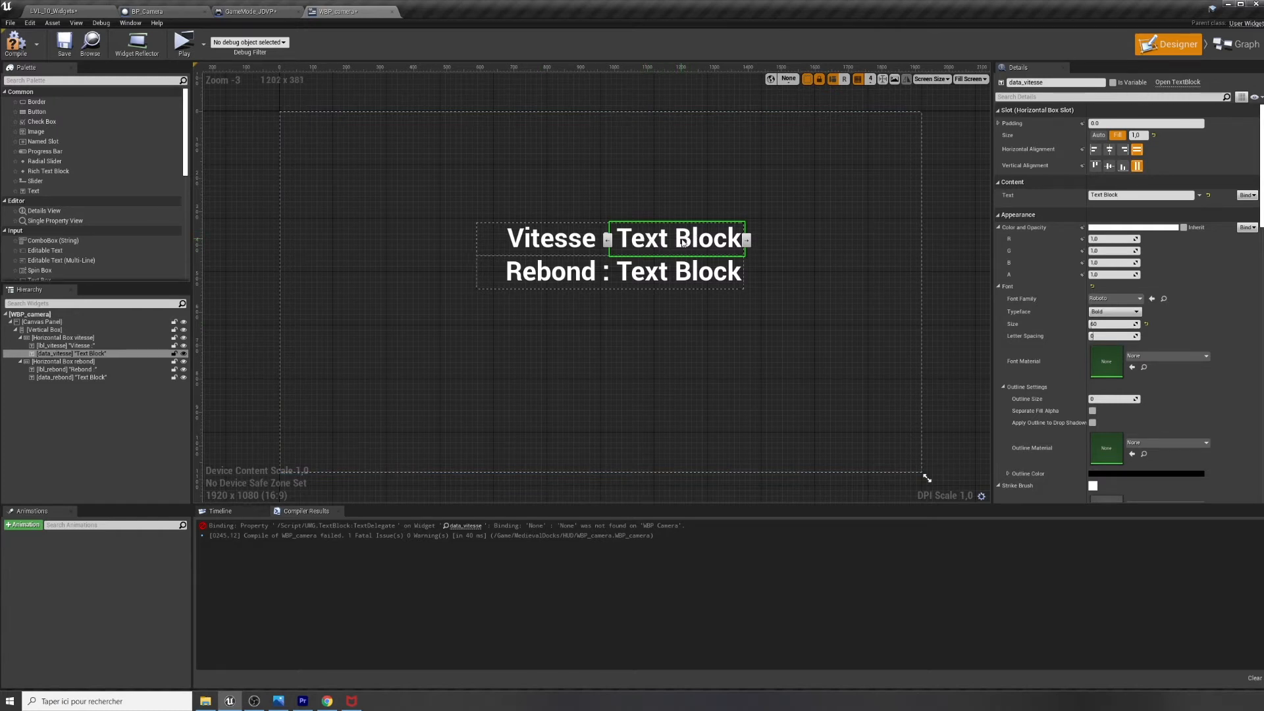
Create a Blueprint Interface named BPI_interface in the MedievalDocks HUD folder
{"action": "left_click", "coordinate": [169, 14]}
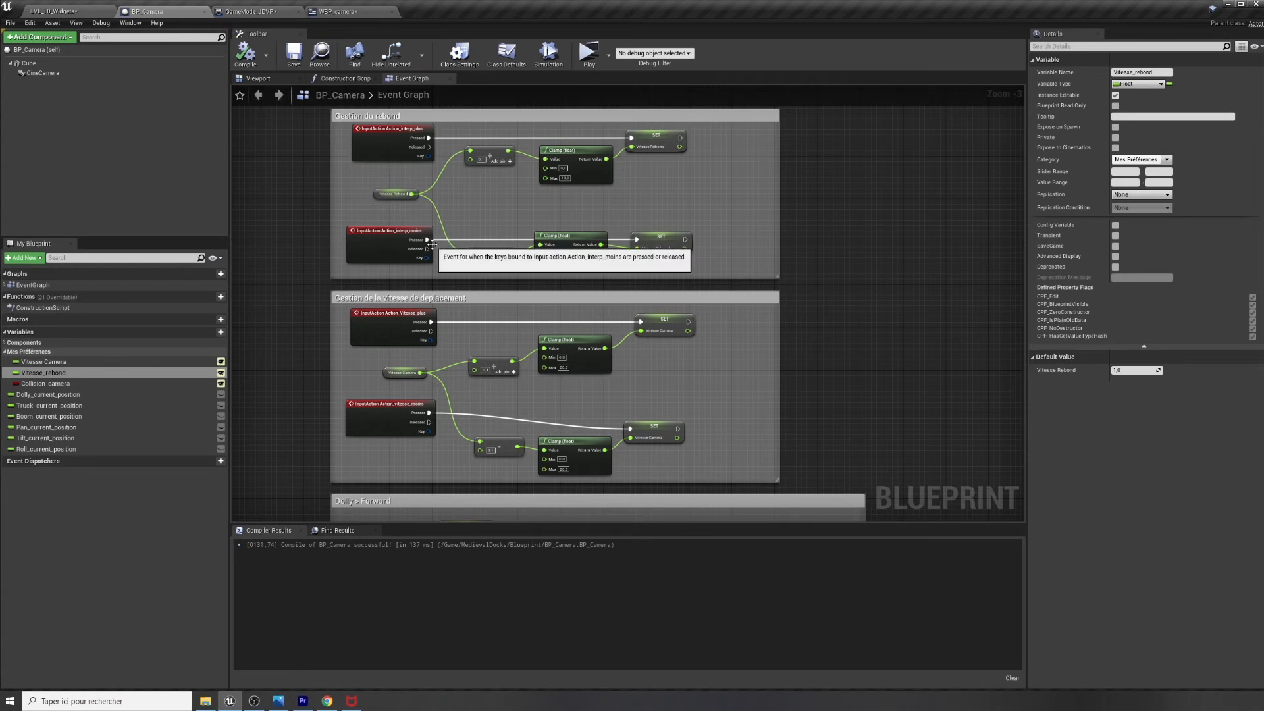
{"action": "left_click", "coordinate": [62, 12]}
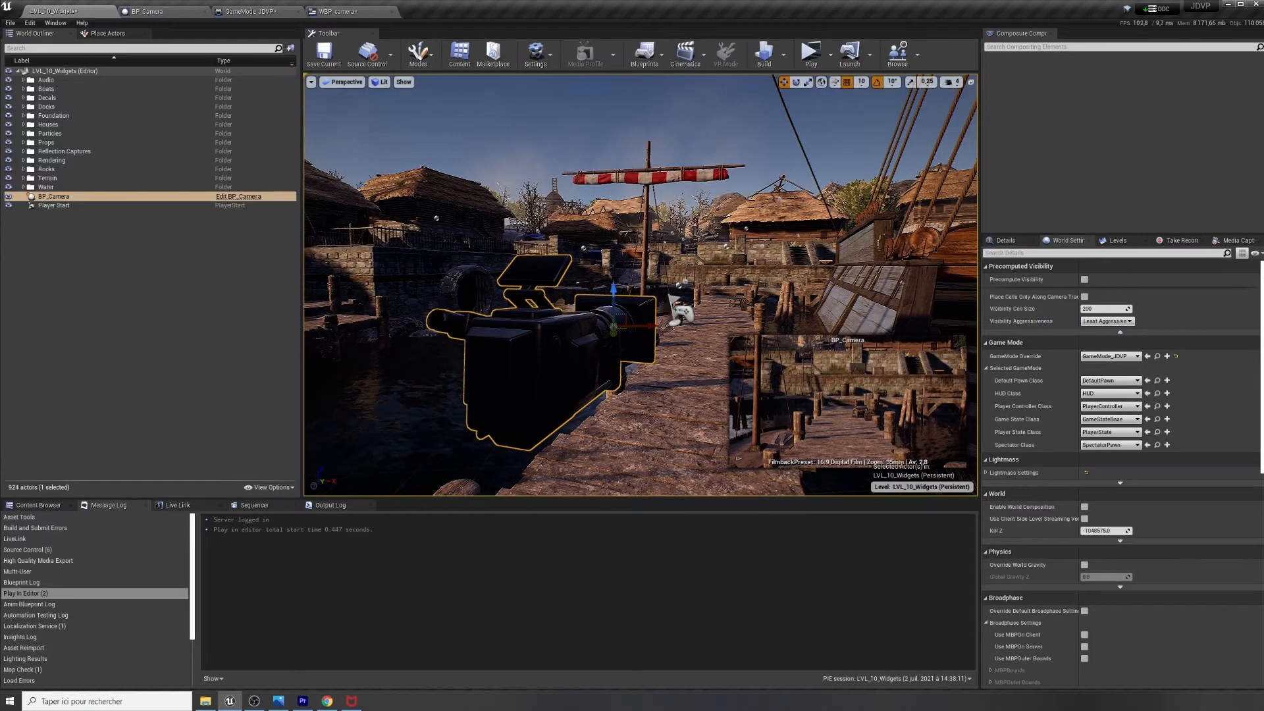
{"action": "left_click", "coordinate": [38, 505]}
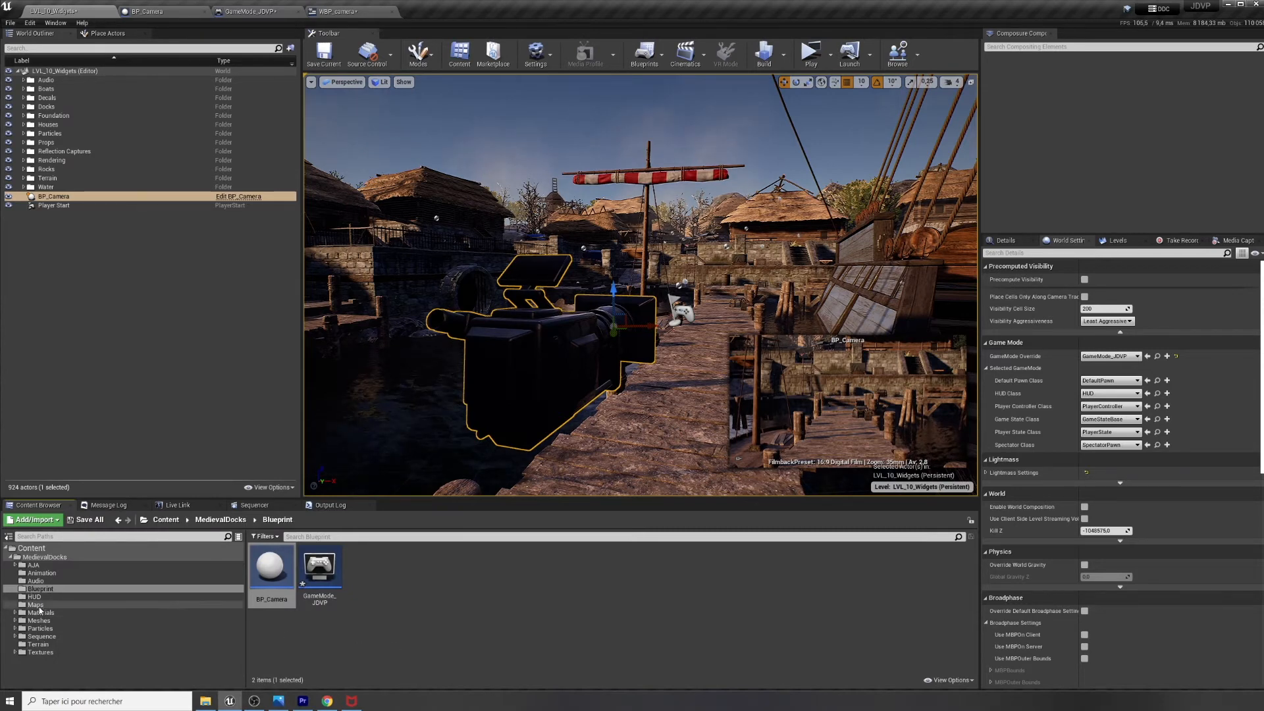
{"action": "left_click", "coordinate": [40, 597]}
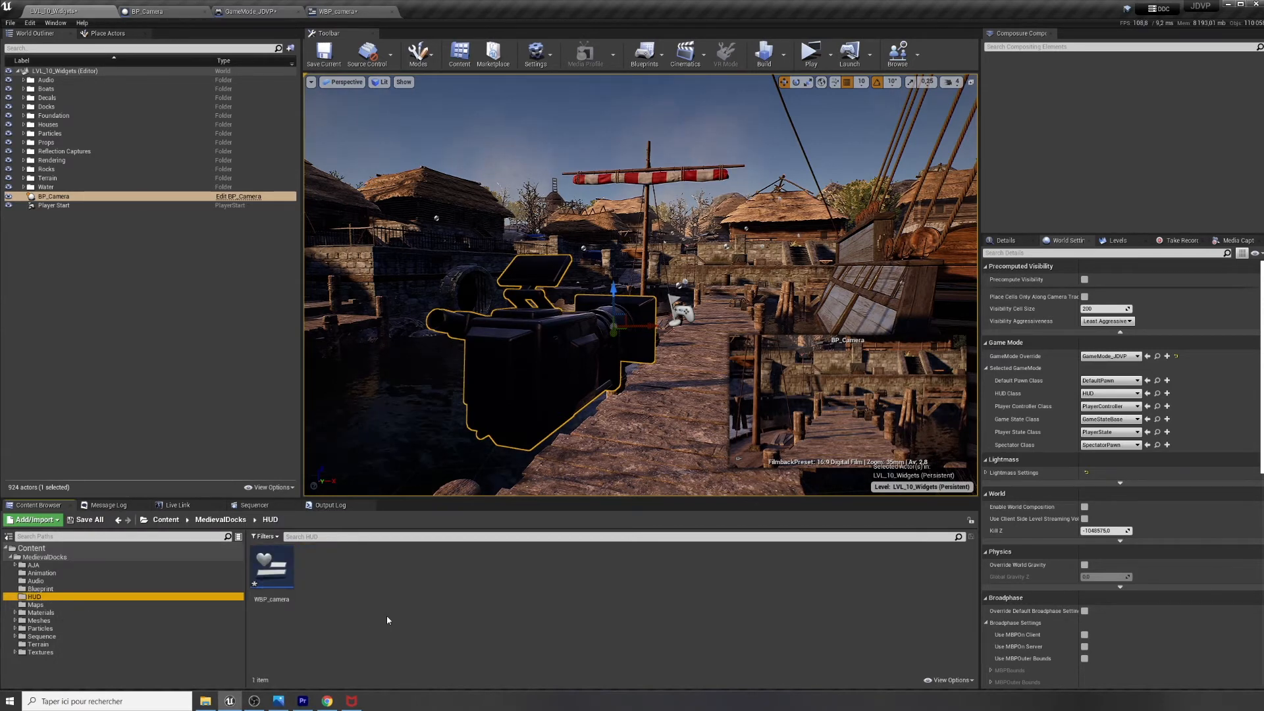
{"action": "right_click", "coordinate": [335, 588]}
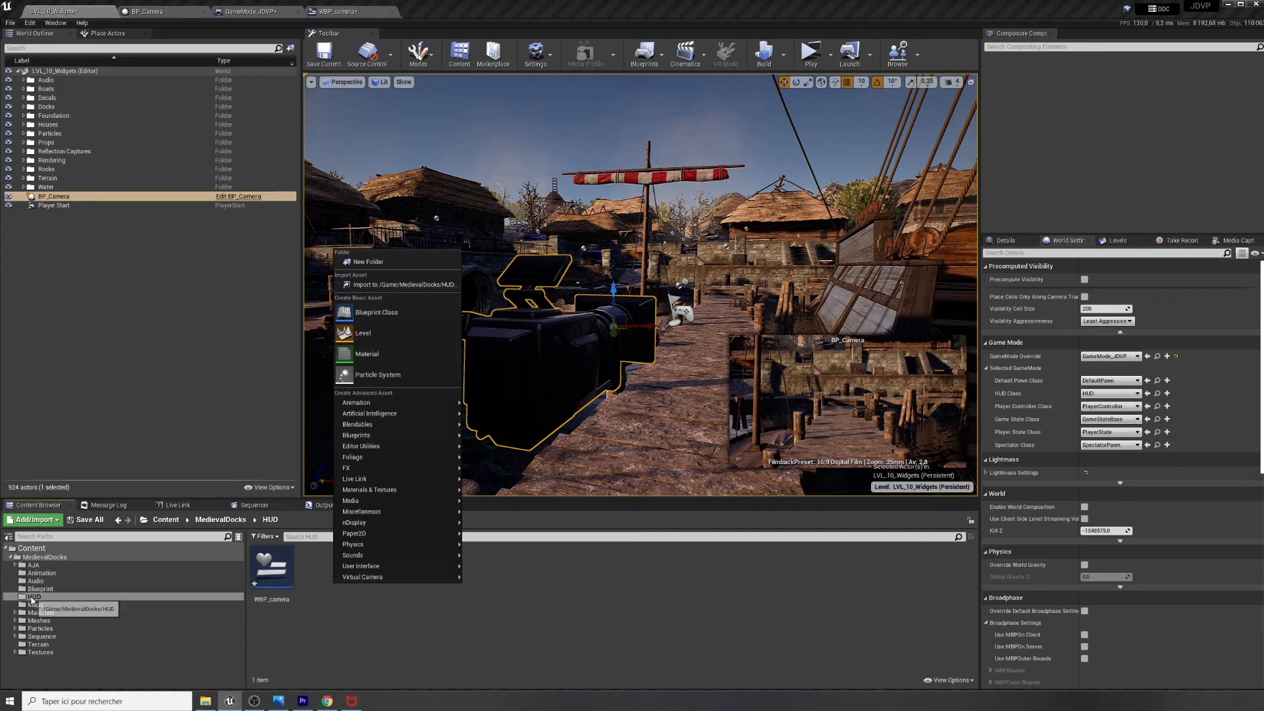
{"action": "left_click", "coordinate": [75, 600]}
{"action": "right_click", "coordinate": [317, 587]}
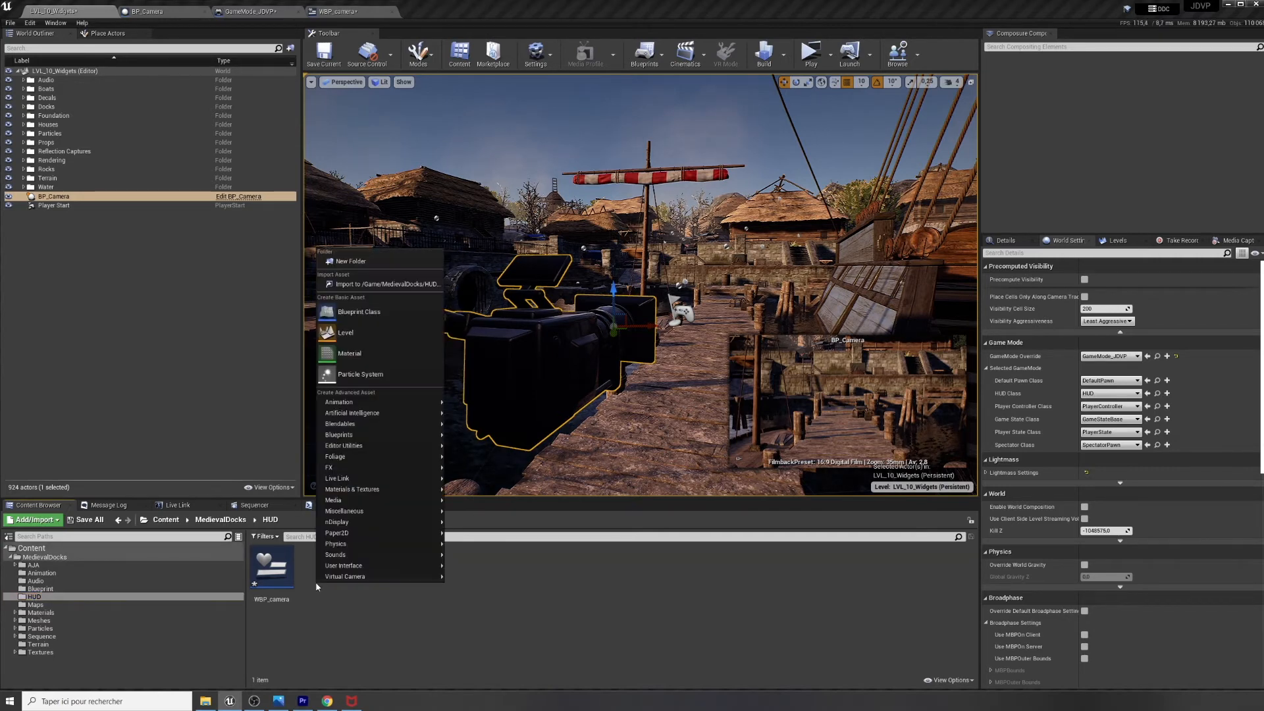
{"action": "mouse_move", "coordinate": [347, 436]}
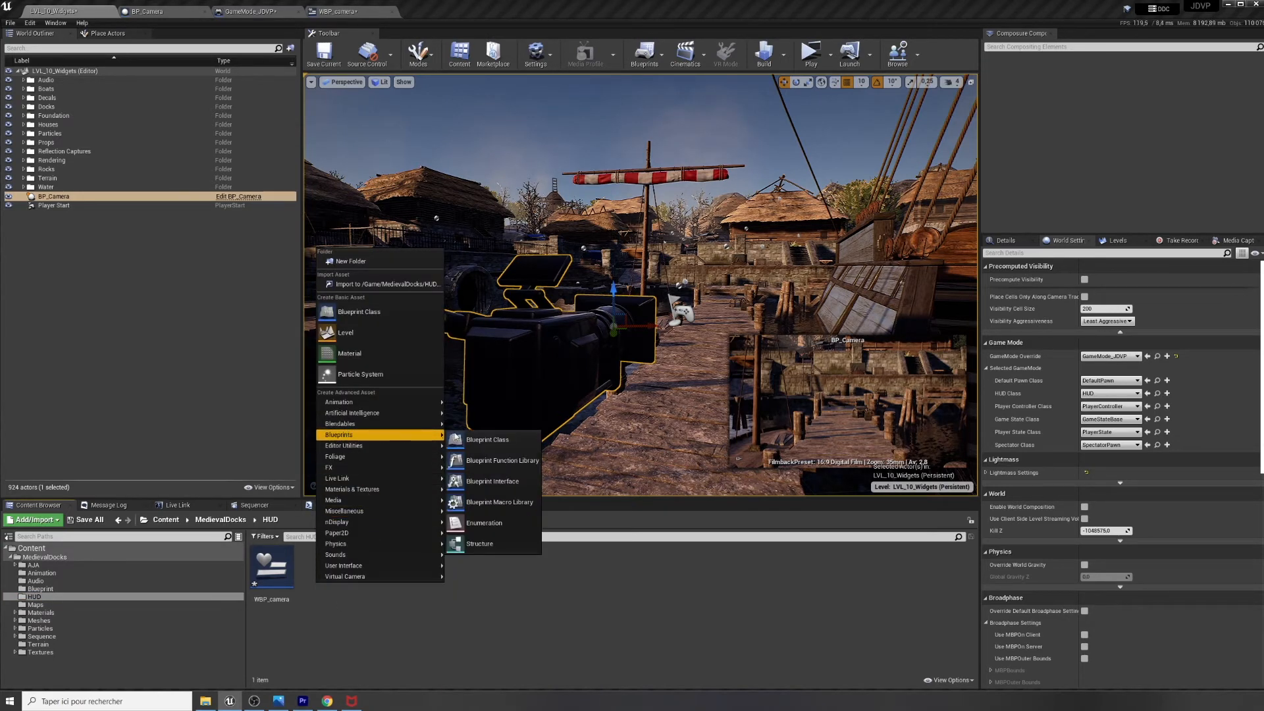
{"action": "left_click", "coordinate": [502, 481]}
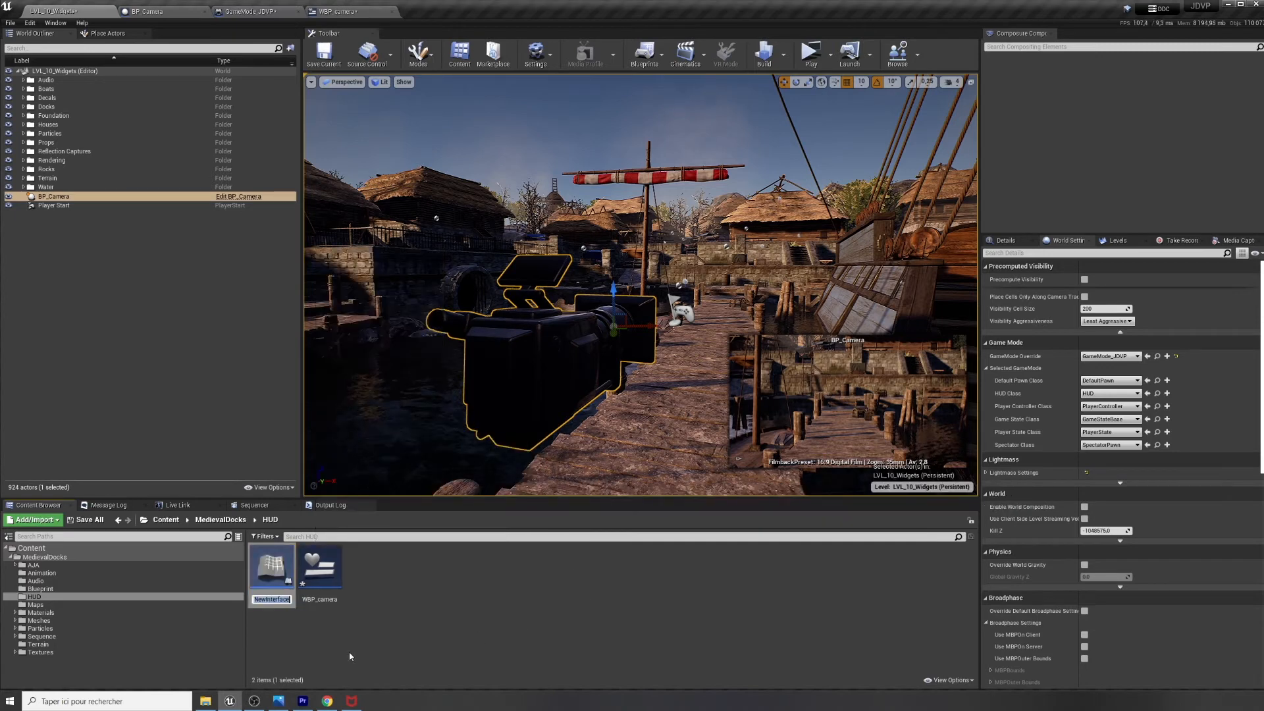
{"action": "type", "text": "BPI_"}
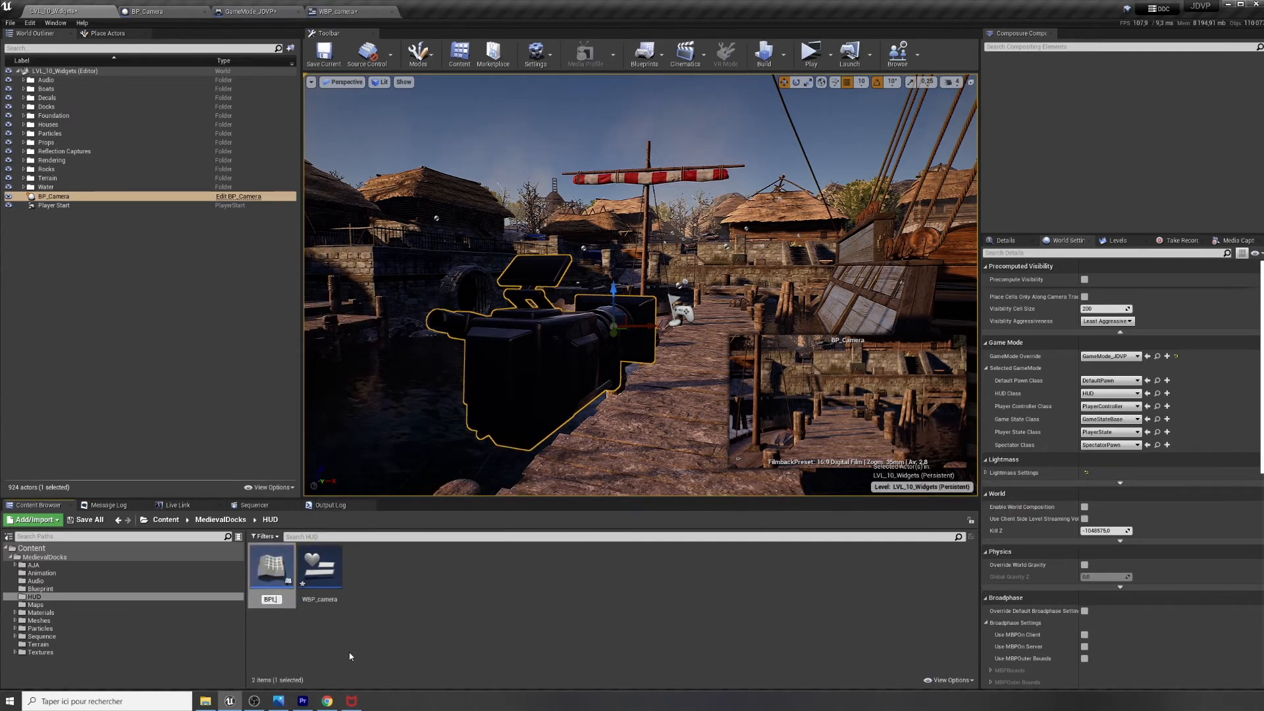
{"action": "type", "text": "interface"}
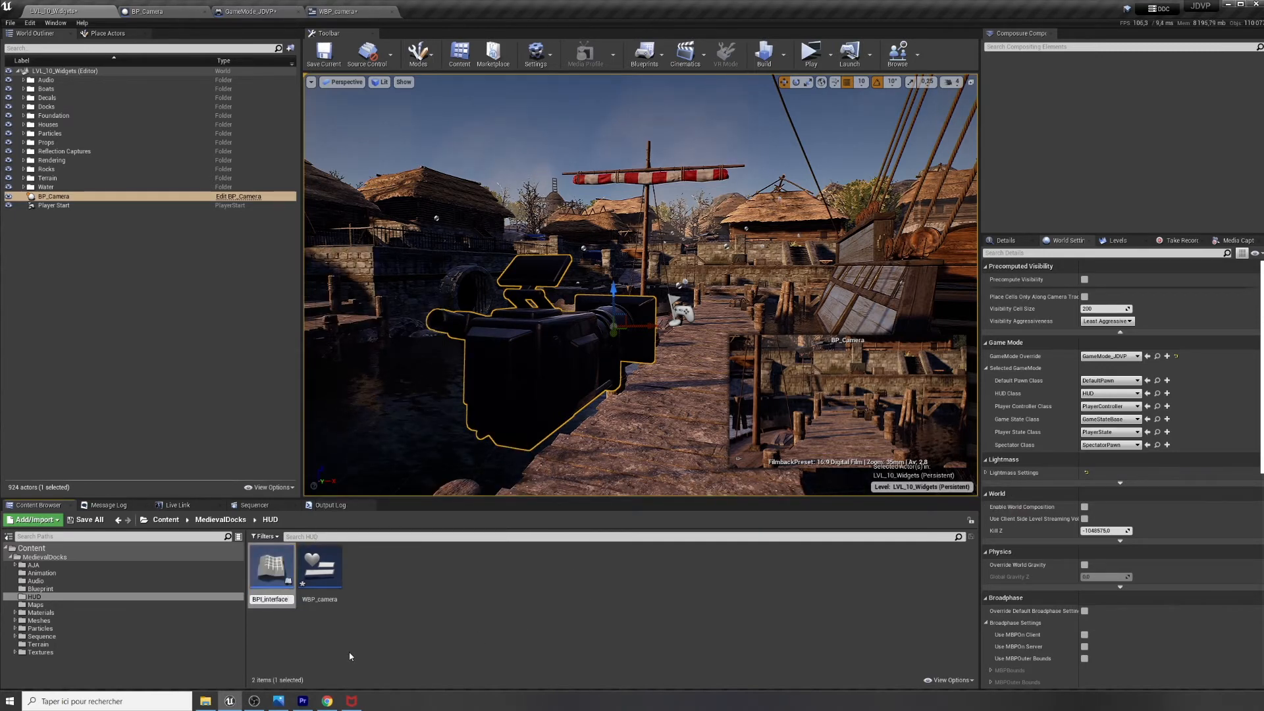
{"action": "key", "text": "Return"}
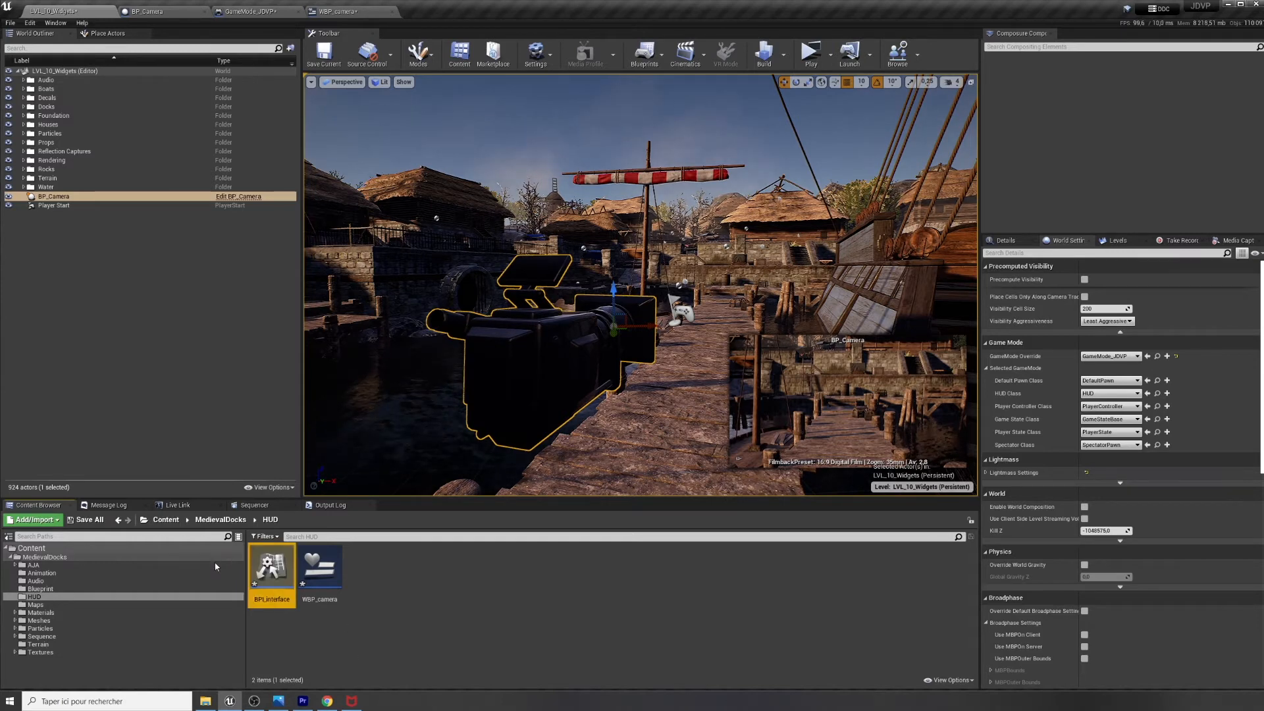
Open BPI_interface, name its first function BPI_rebond, and give it a Float input named BPI_rebond
{"action": "double_click", "coordinate": [270, 570]}
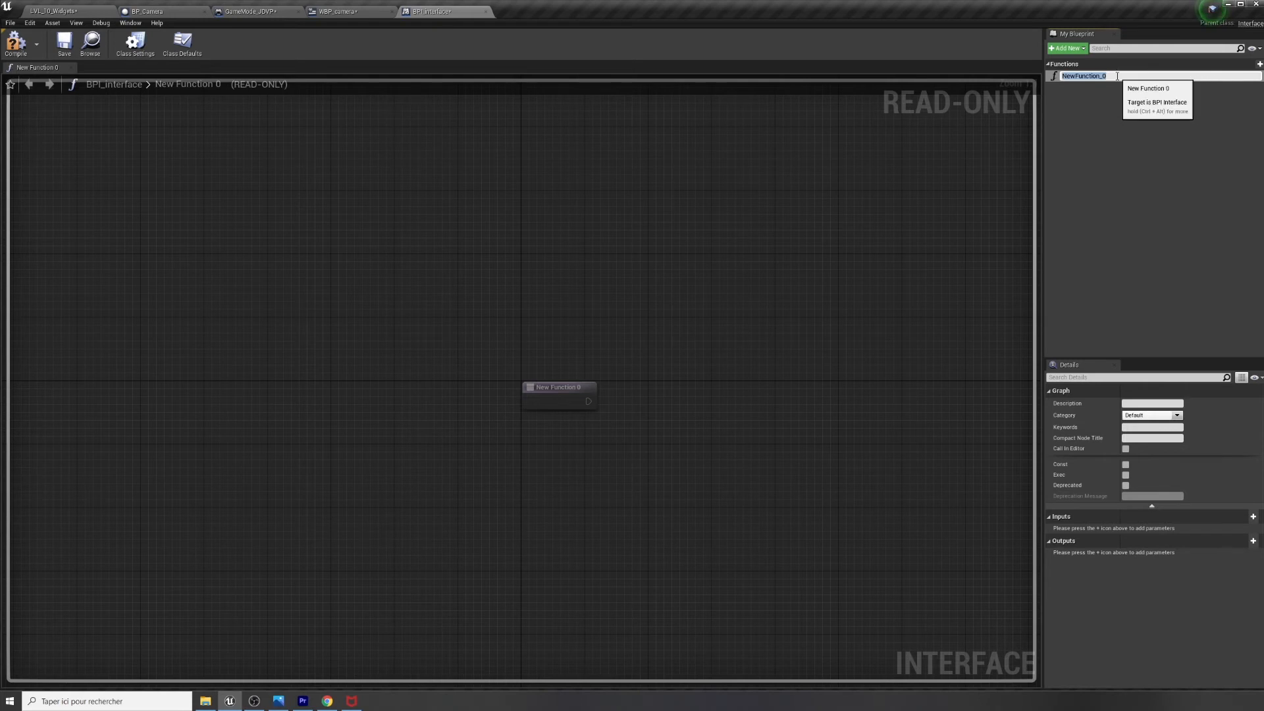
{"action": "type", "text": "BPI_rebond"}
{"action": "key", "text": "Return"}
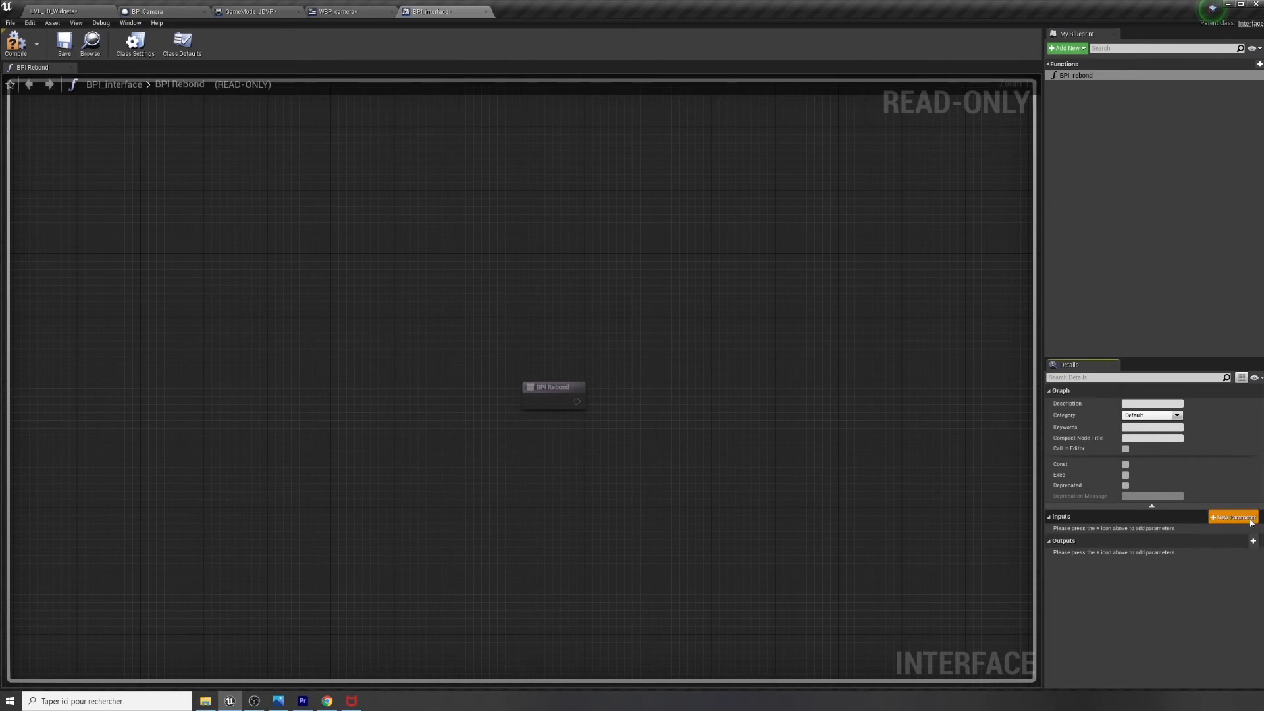
{"action": "left_click", "coordinate": [1229, 517]}
{"action": "left_click", "coordinate": [1150, 531]}
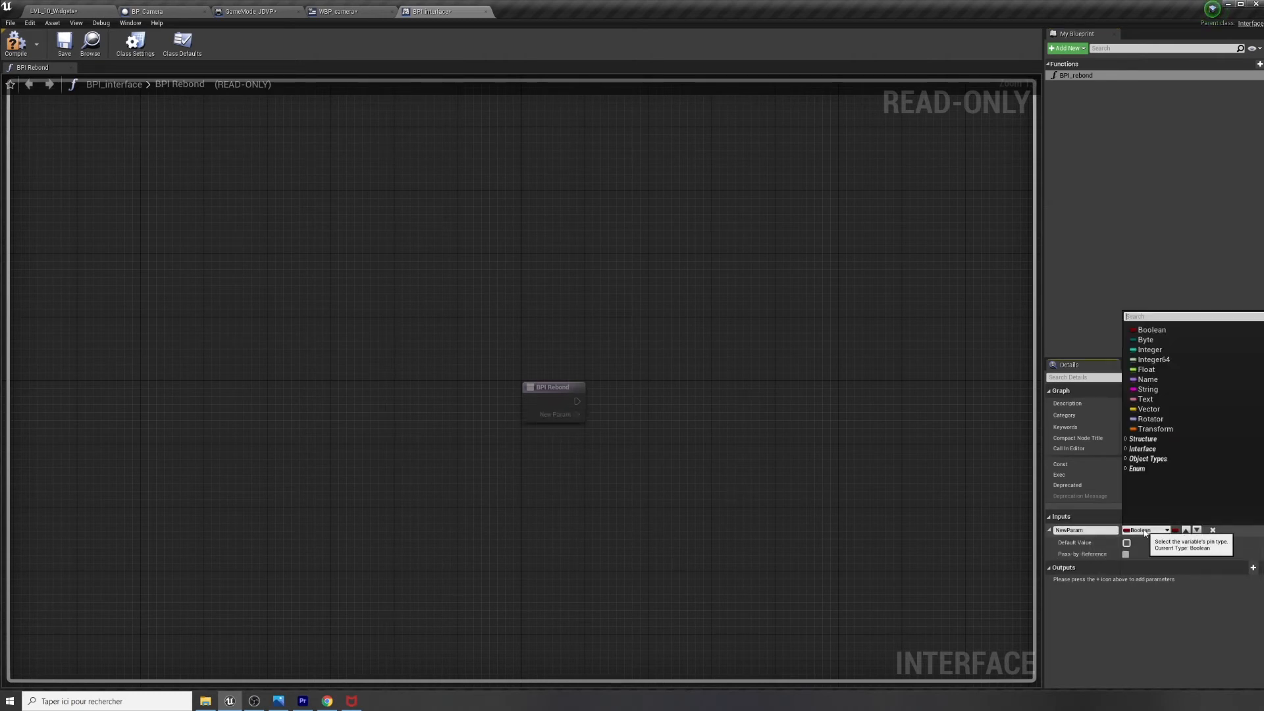
{"action": "left_click", "coordinate": [1151, 370]}
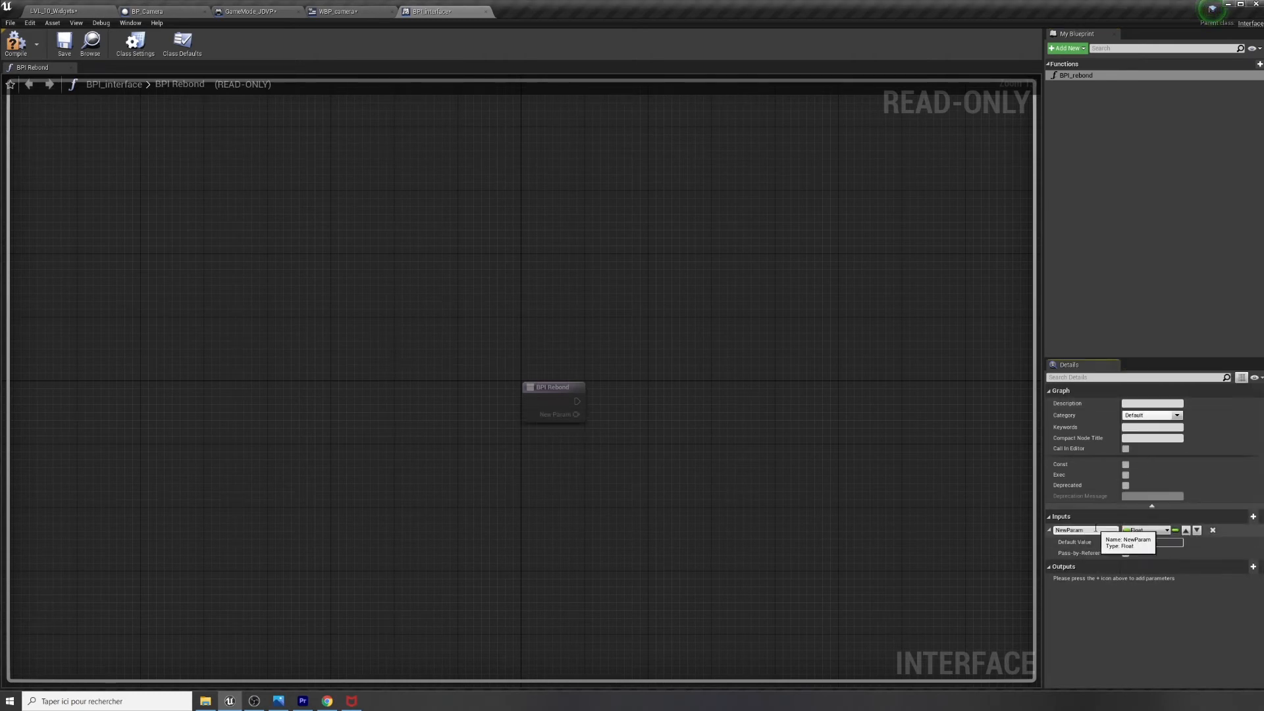
{"action": "type", "text": "BPI_rebond"}
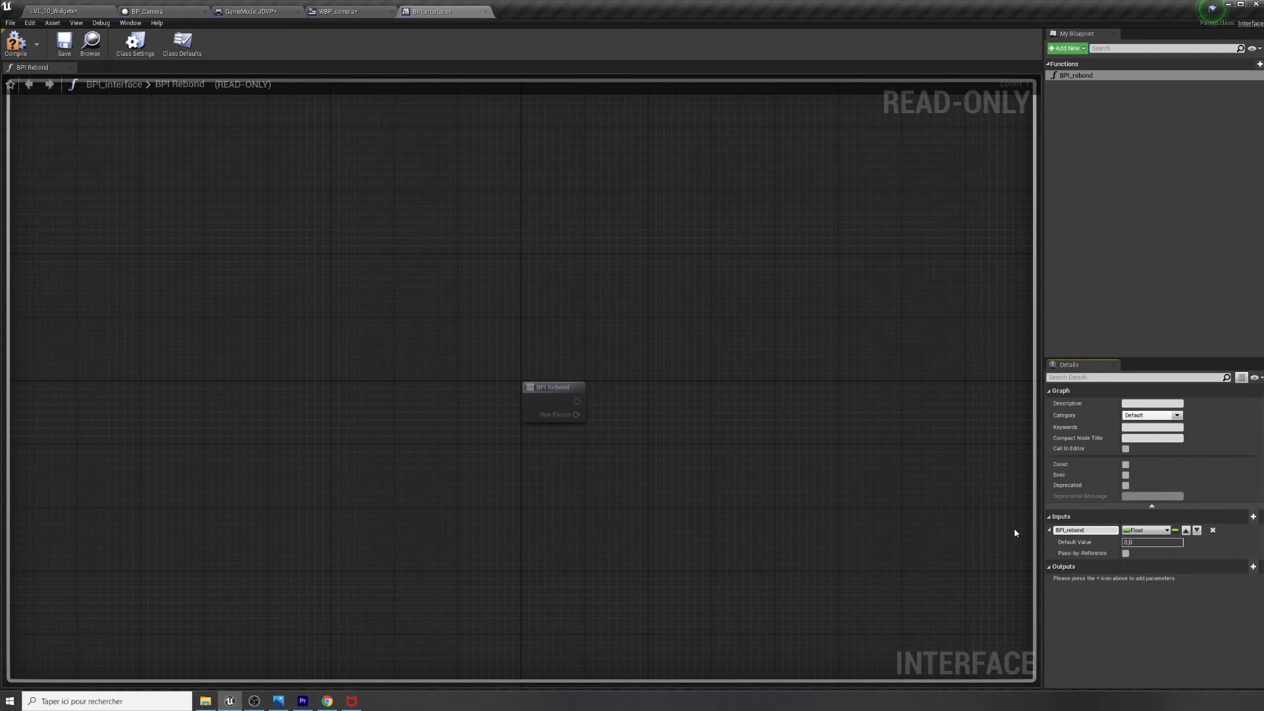
{"action": "key", "text": "Return"}
Add a second interface function named BPI_vitesse with a Float input named BPI_vitesse
{"action": "left_click", "coordinate": [1259, 64]}
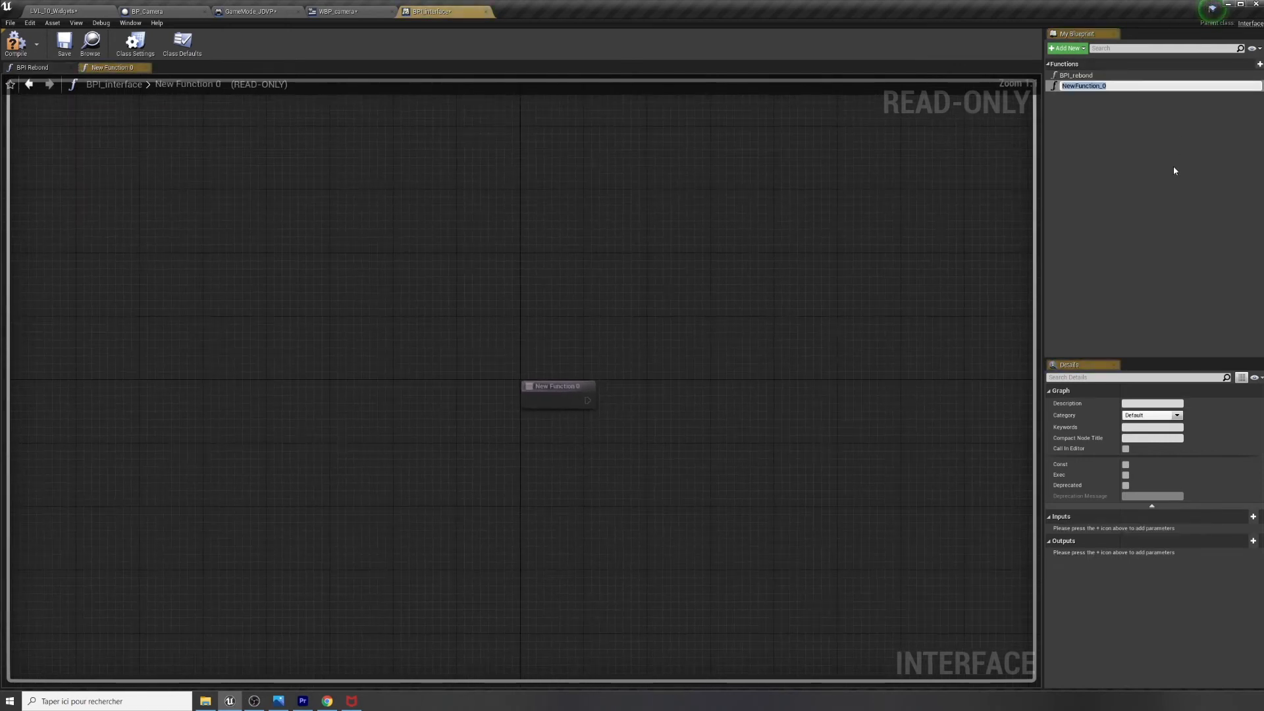
{"action": "type", "text": "BPI_"}
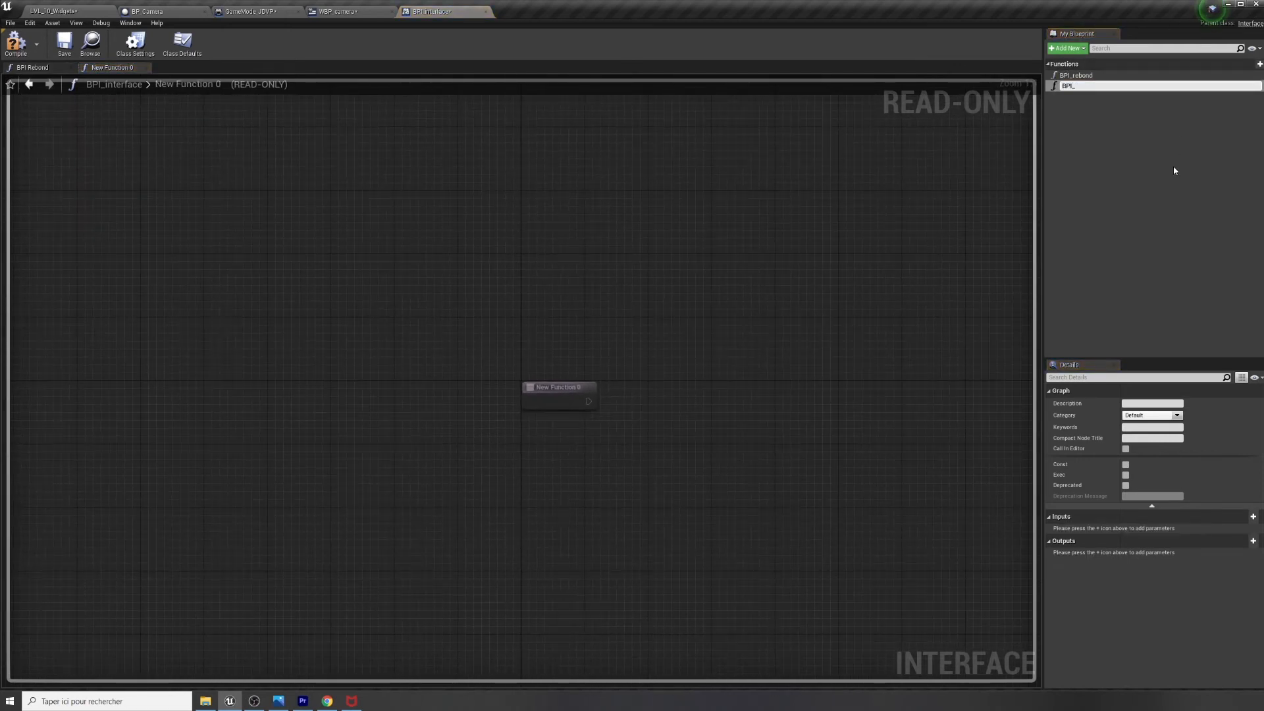
{"action": "type", "text": "vitesse"}
{"action": "key", "text": "Return"}
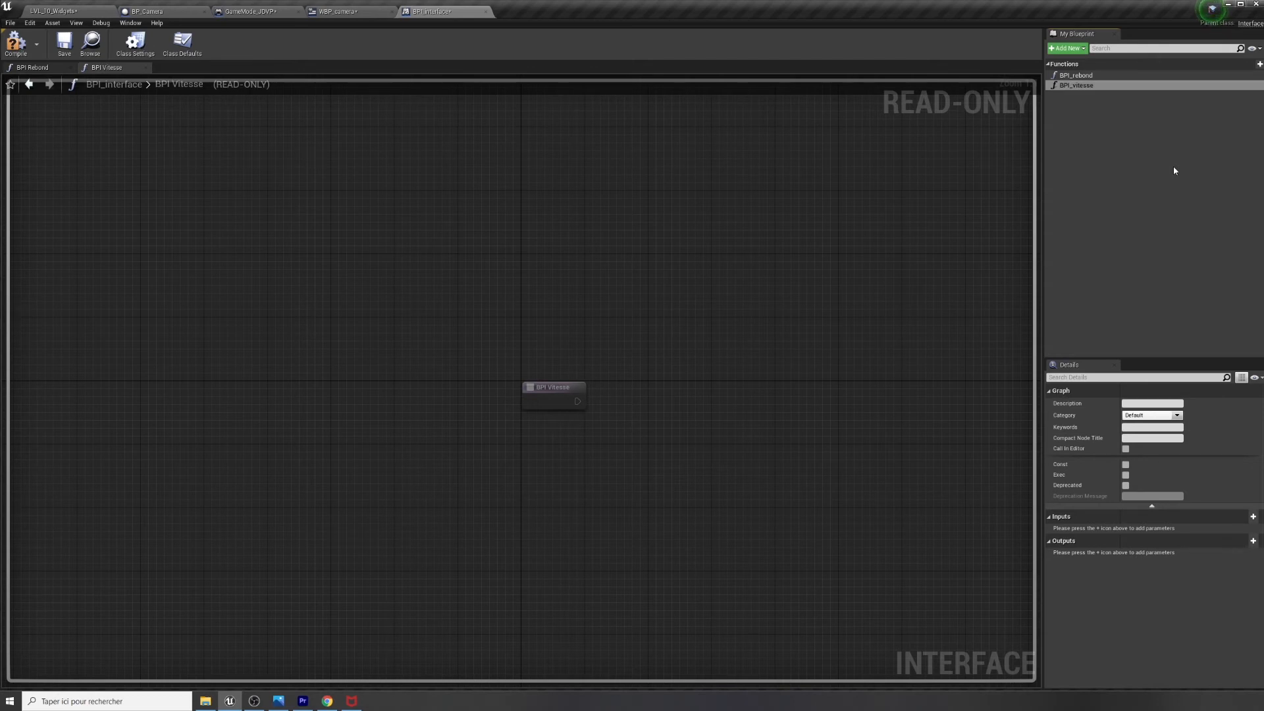
{"action": "left_click", "coordinate": [1253, 517]}
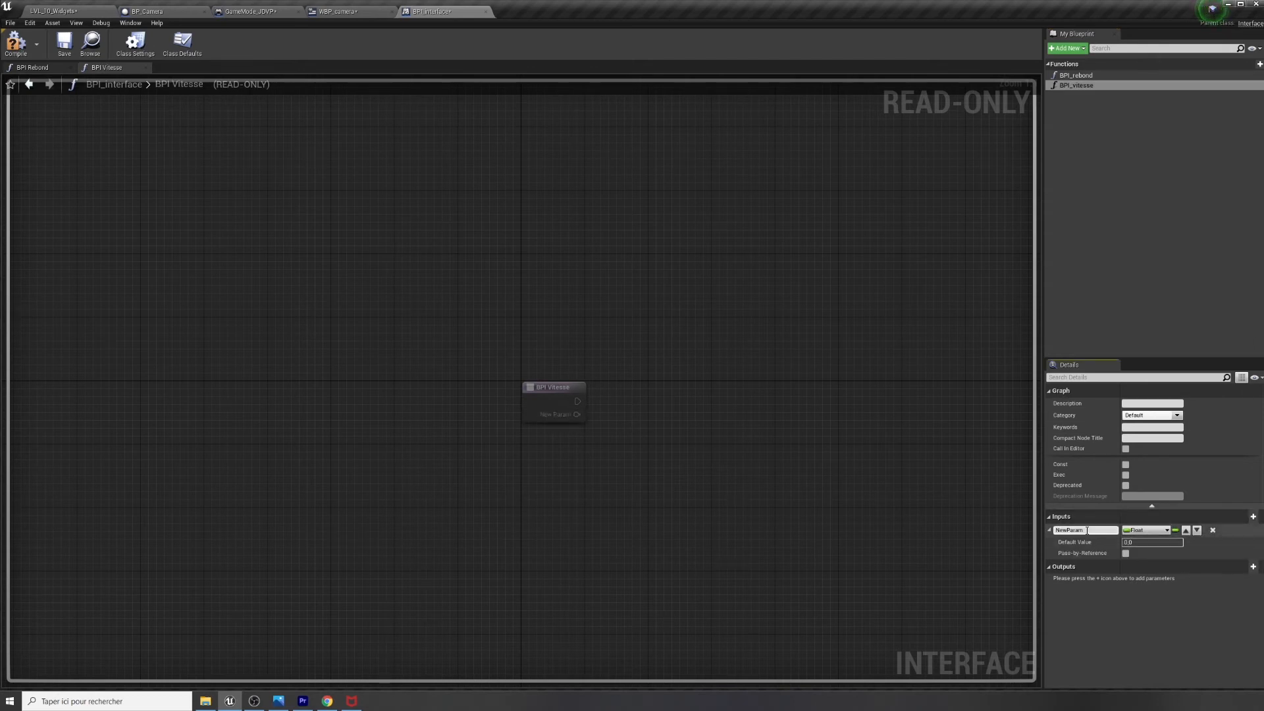
{"action": "type", "text": "BPI_vitesse"}
{"action": "key", "text": "Return"}
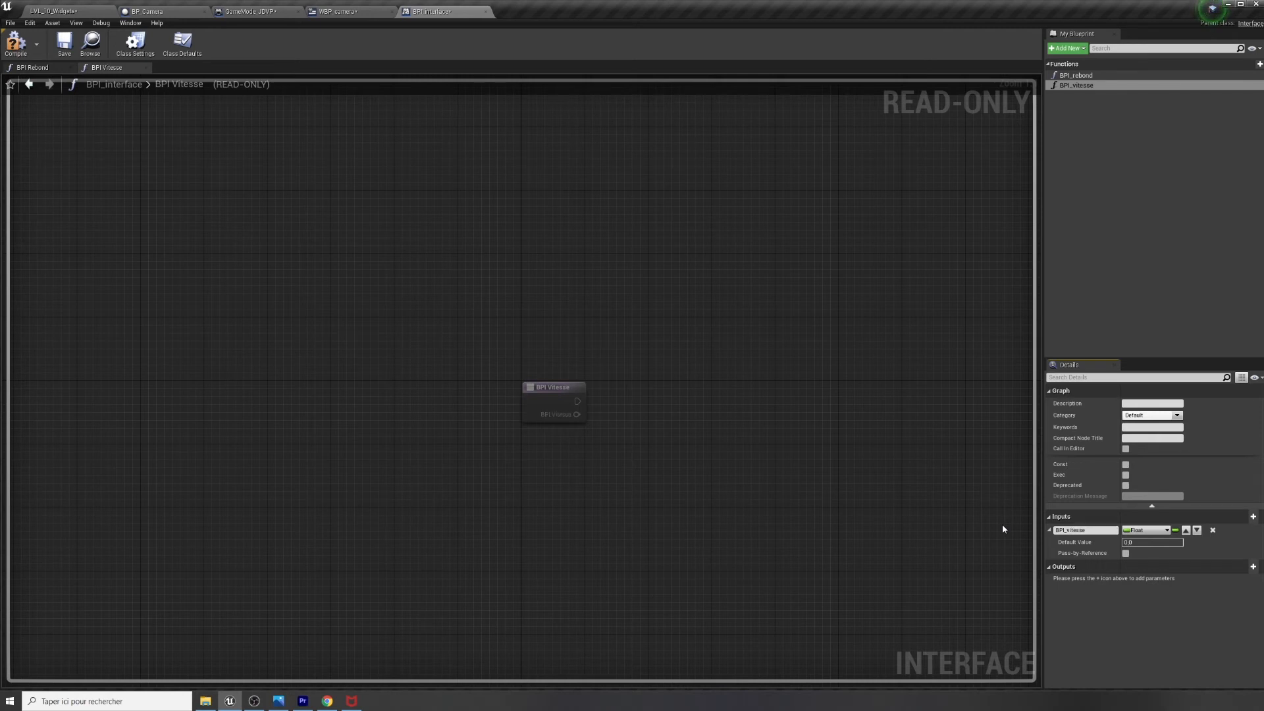
Compile and save BPI_interface, then close it
{"action": "left_click", "coordinate": [16, 43]}
{"action": "left_click", "coordinate": [64, 43]}
{"action": "left_click", "coordinate": [486, 12]}
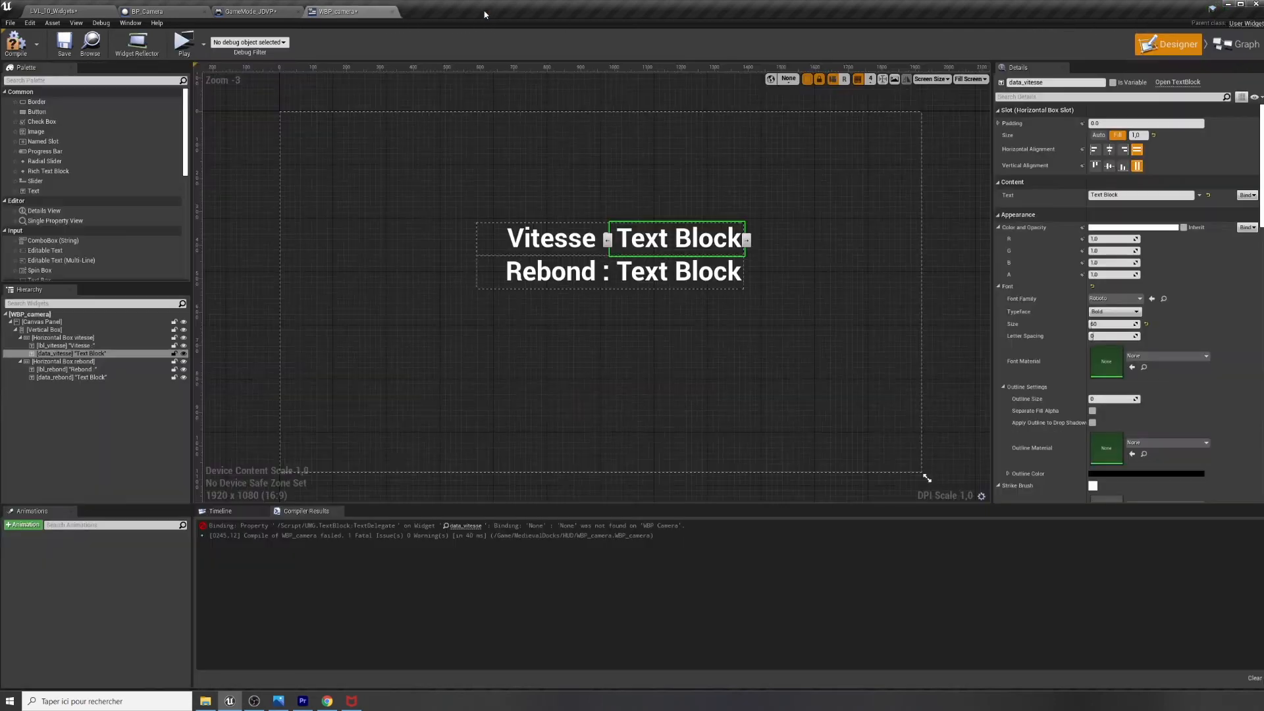
In BP_Camera's Event Graph, add a BPI Rebond message node beside the Gestion du rebond group and run both Vitesse Rebond Set nodes into it
{"action": "left_click", "coordinate": [141, 11]}
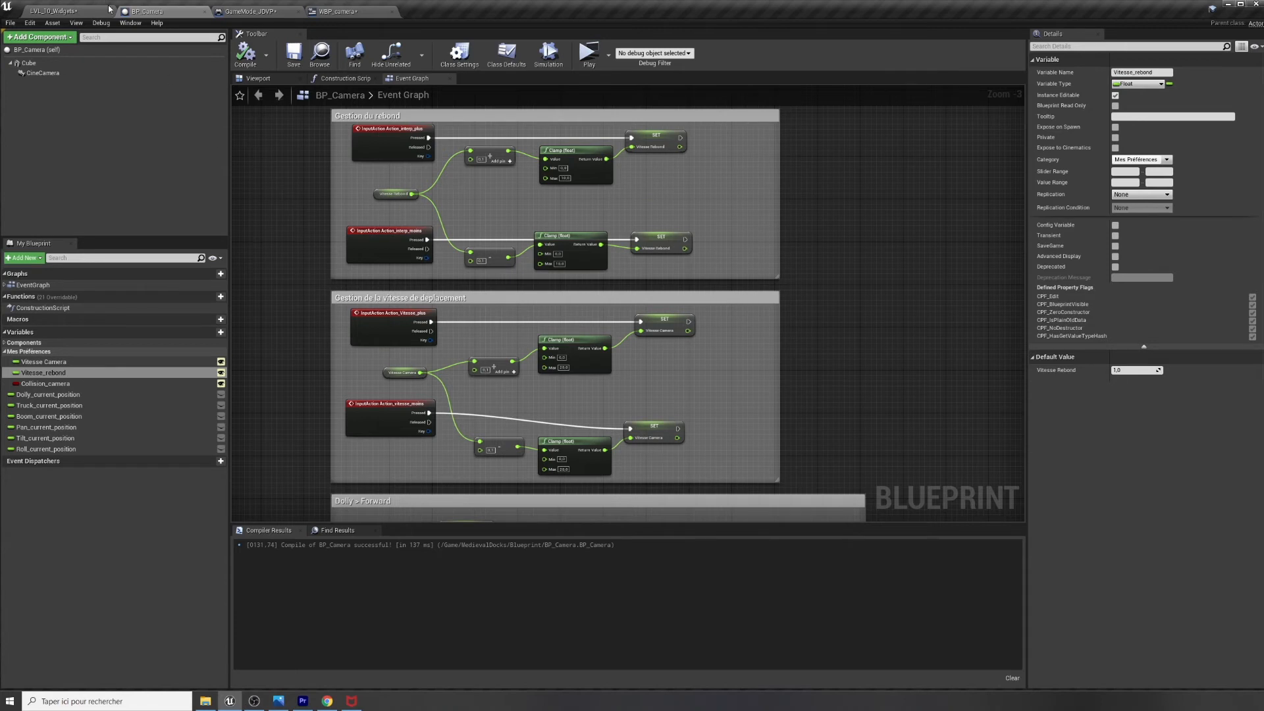
{"action": "right_click_drag", "start_coordinate": [876, 224], "coordinate": [835, 235]}
{"action": "left_click_drag", "start_coordinate": [639, 149], "coordinate": [848, 203]}
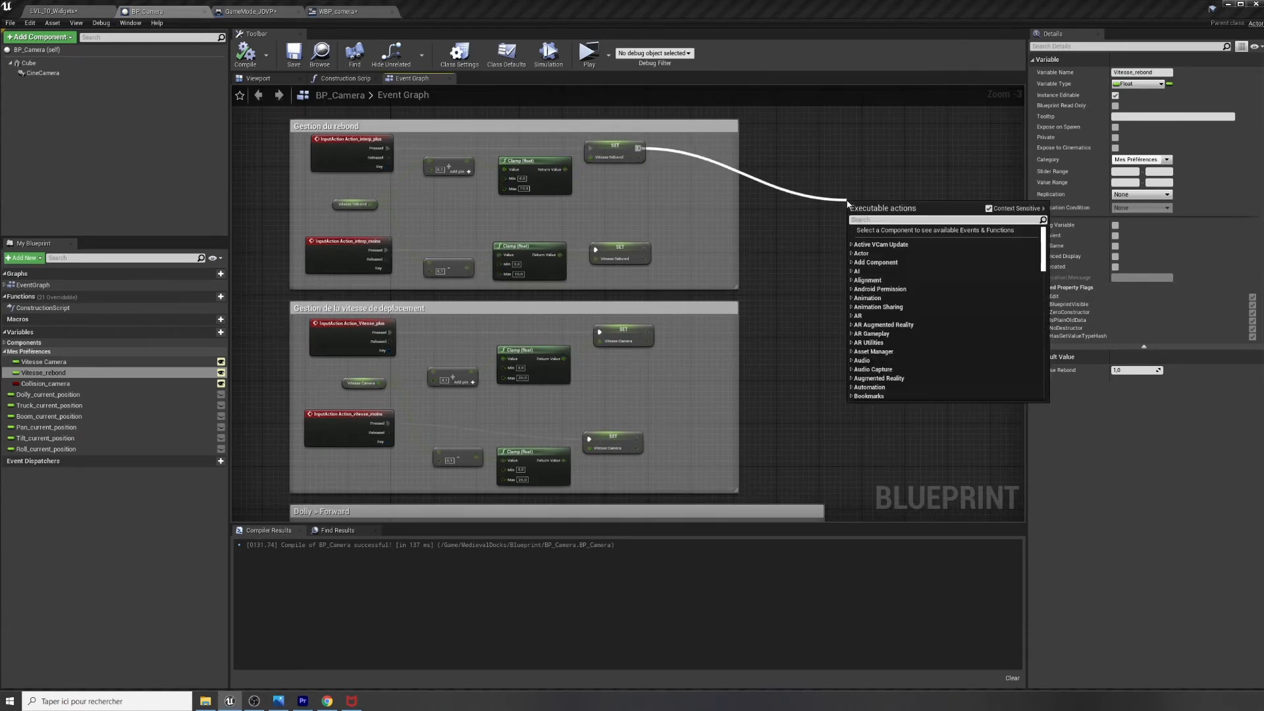
{"action": "type", "text": "bpi_"}
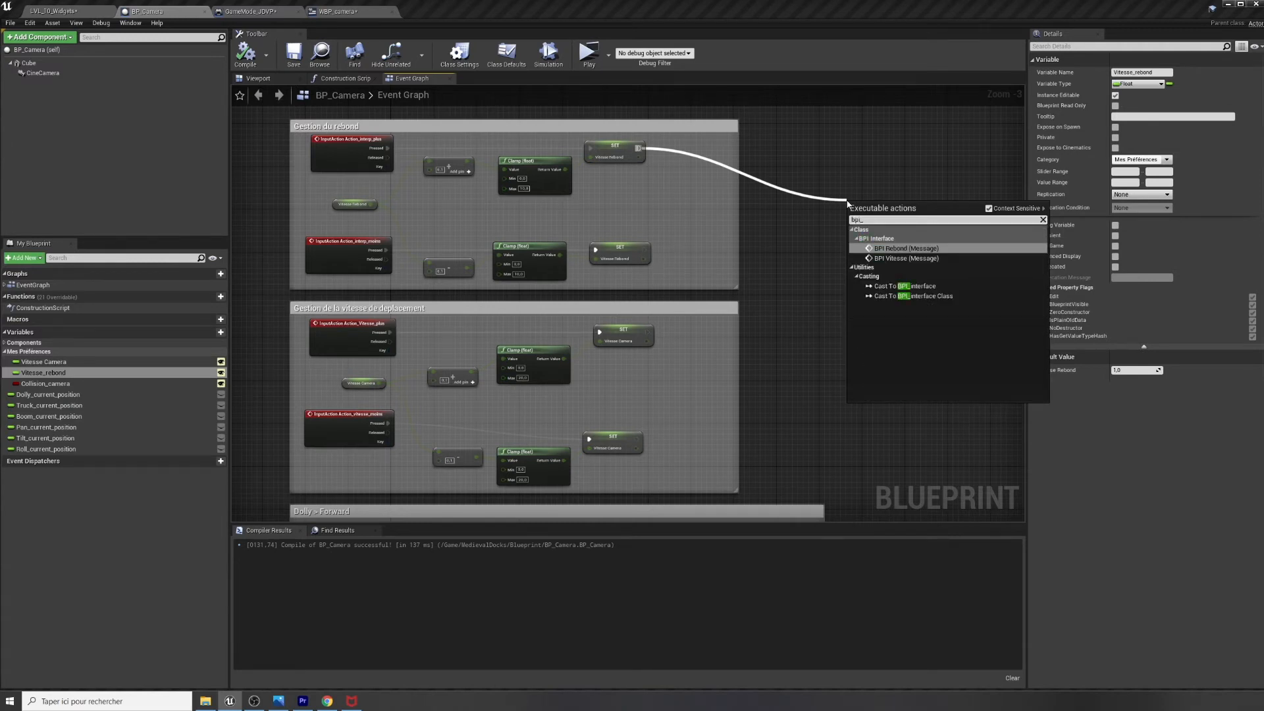
{"action": "type", "text": "rebond"}
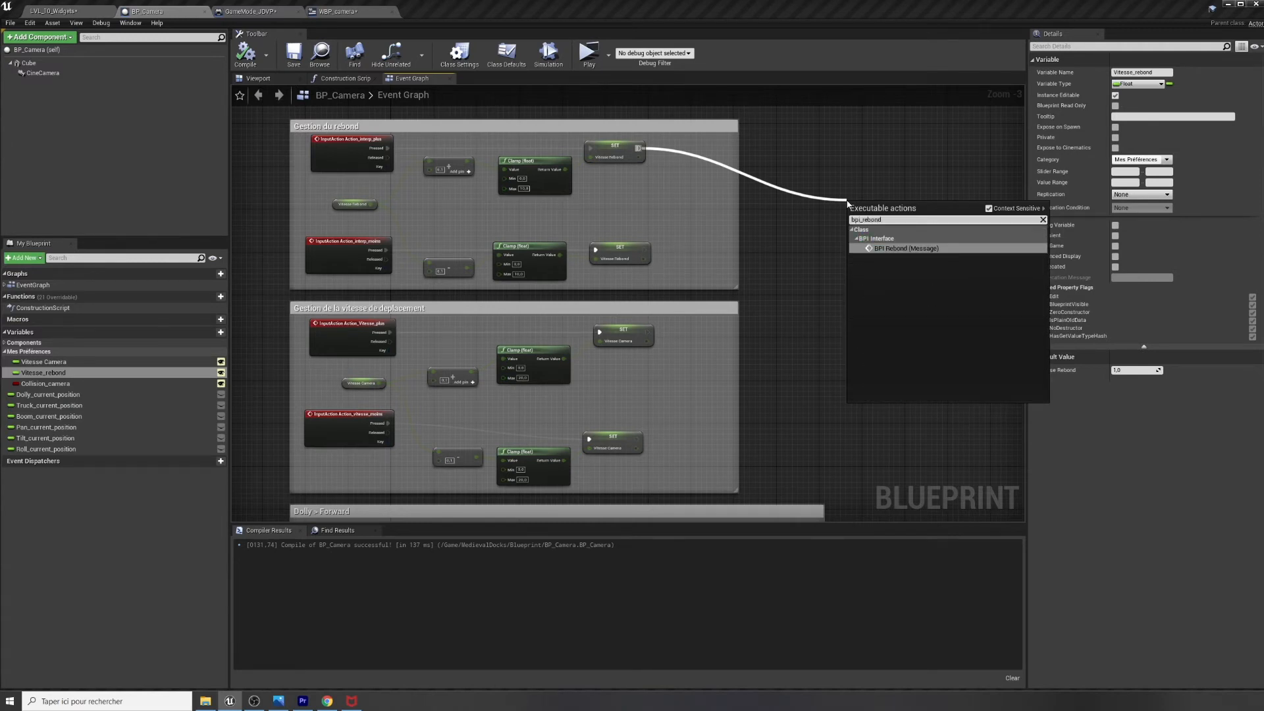
{"action": "key", "text": "Return"}
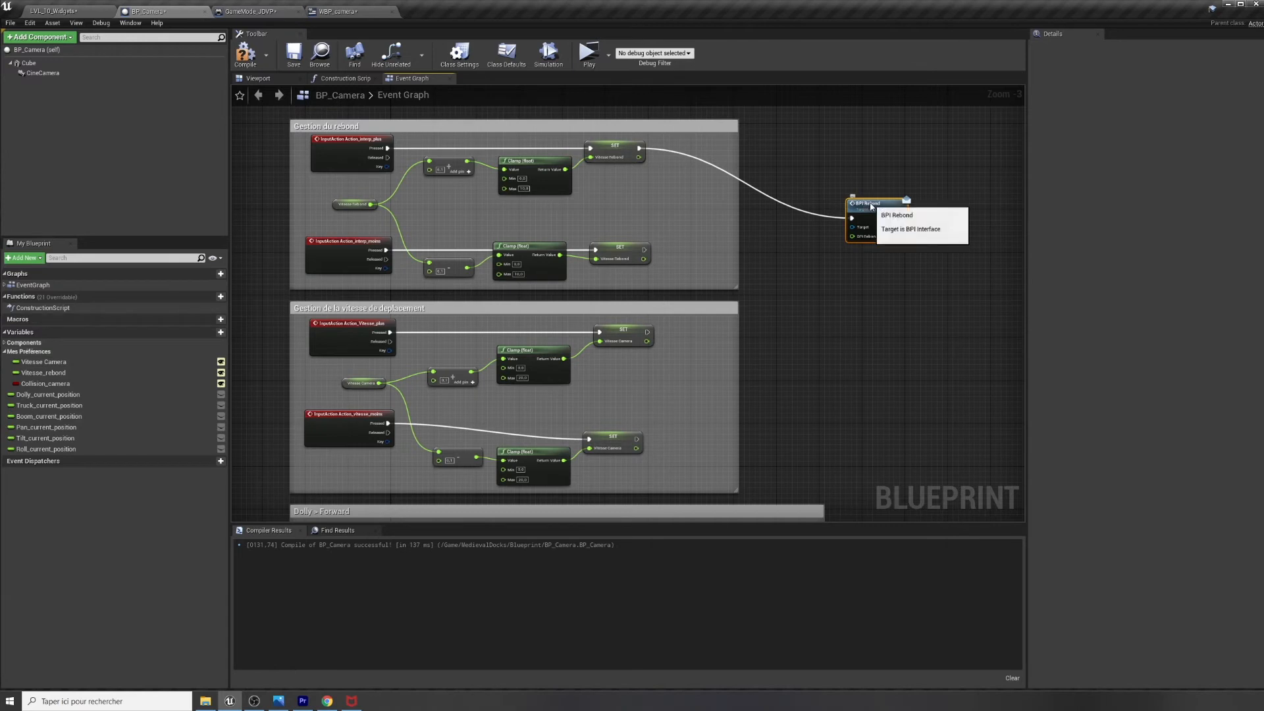
{"action": "left_click_drag", "start_coordinate": [869, 204], "coordinate": [809, 179]}
{"action": "left_click_drag", "start_coordinate": [644, 249], "coordinate": [799, 234]}
Connect a Get Game Mode node to BPI Rebond's Target and feed its BPI Rebond input from the Vitesse Rebond variable
{"action": "type", "text": "gamemode"}
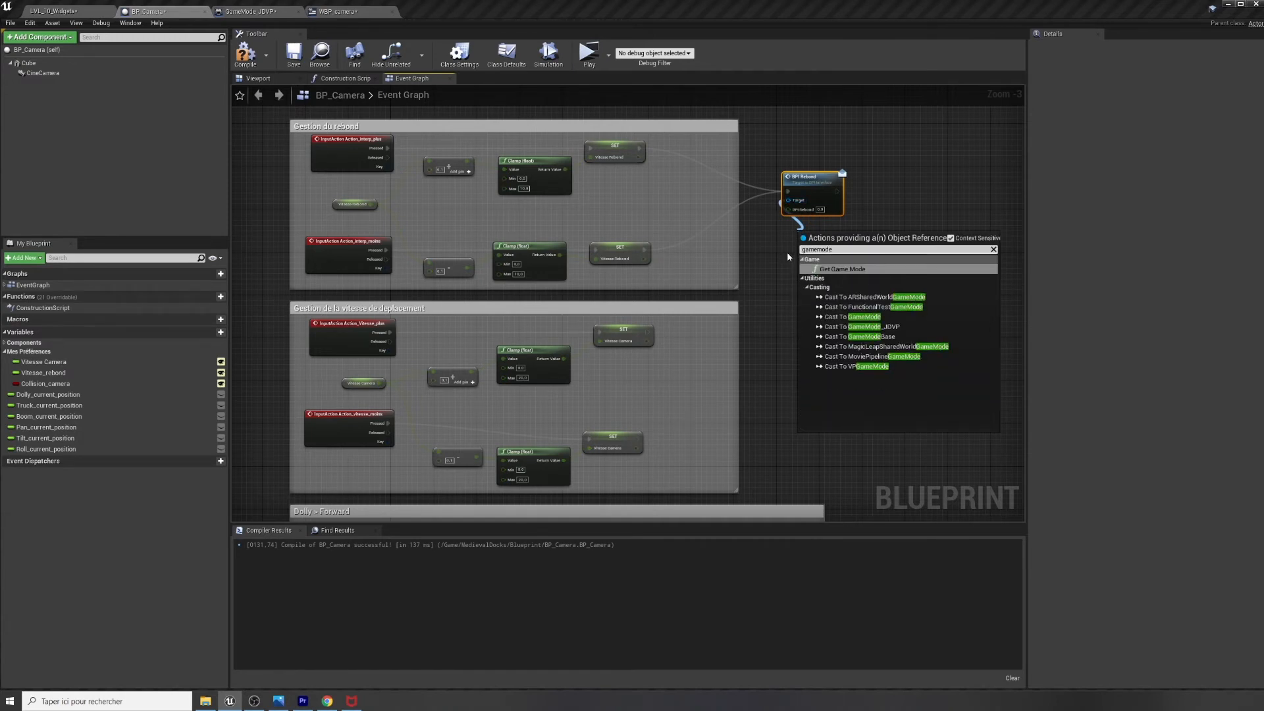
{"action": "left_click", "coordinate": [842, 268]}
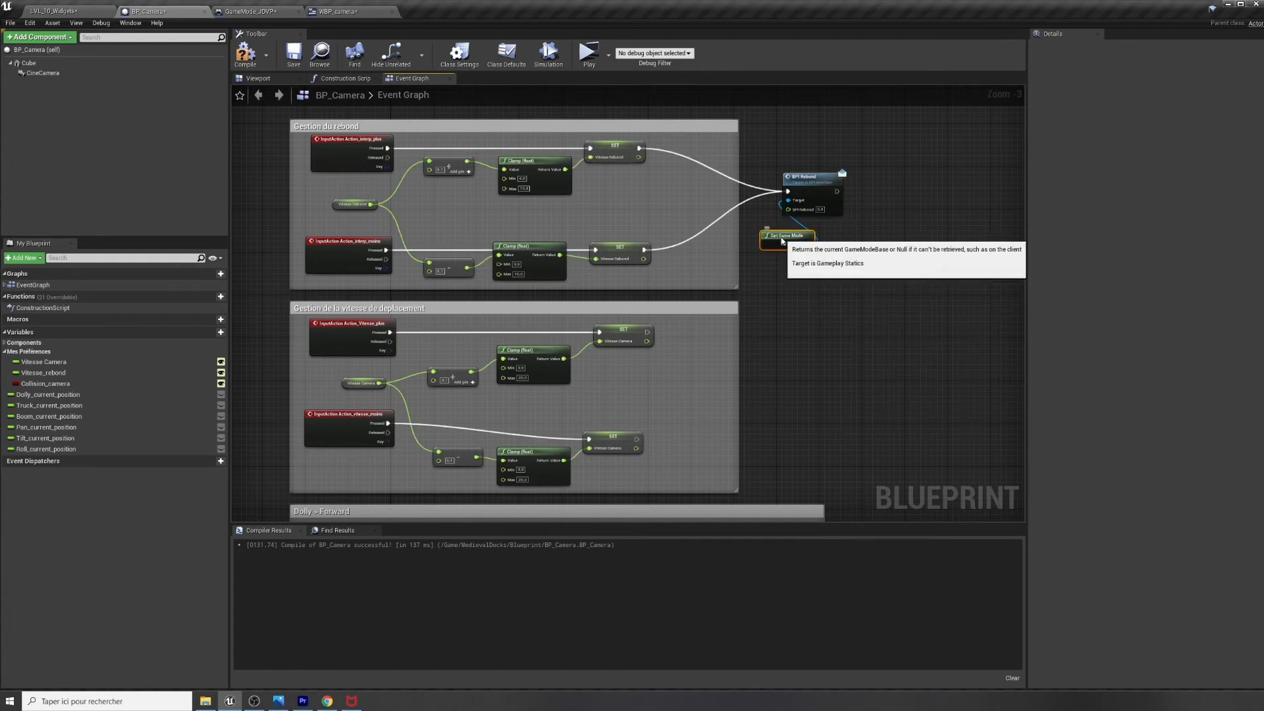
{"action": "left_click_drag", "start_coordinate": [784, 243], "coordinate": [805, 233]}
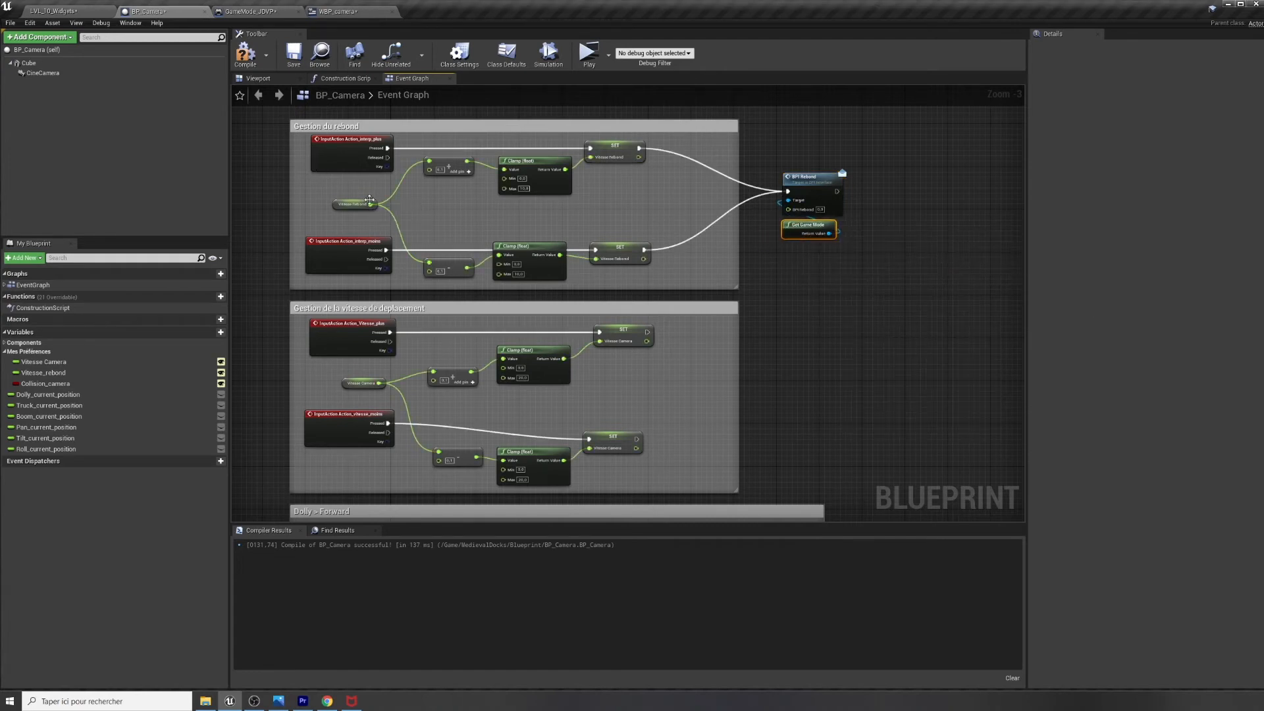
{"action": "left_click_drag", "start_coordinate": [371, 204], "coordinate": [792, 215]}
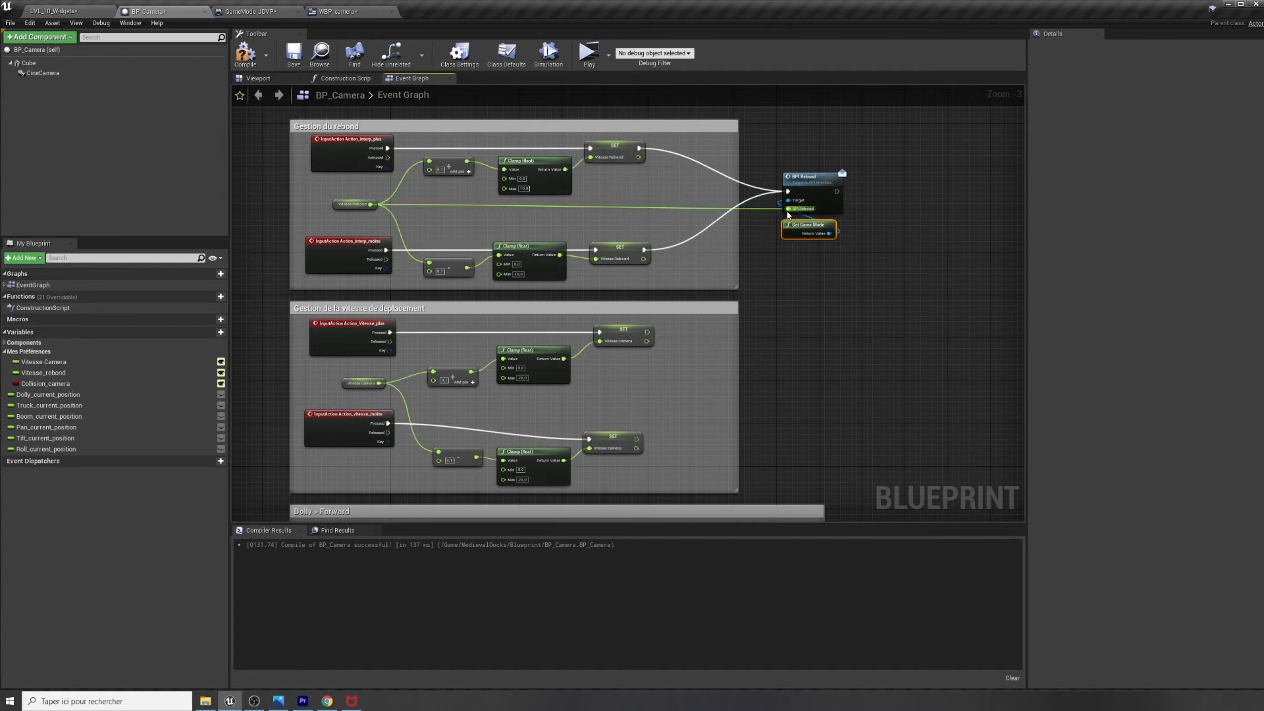
Add a BPI Vitesse message node beside Gestion de la vitesse de deplacement, run both Vitesse Camera Set nodes into it, and feed it the Vitesse Camera value
{"action": "scroll", "coordinate": [341, 226], "scroll_direction": "up", "scroll_amount": 3}
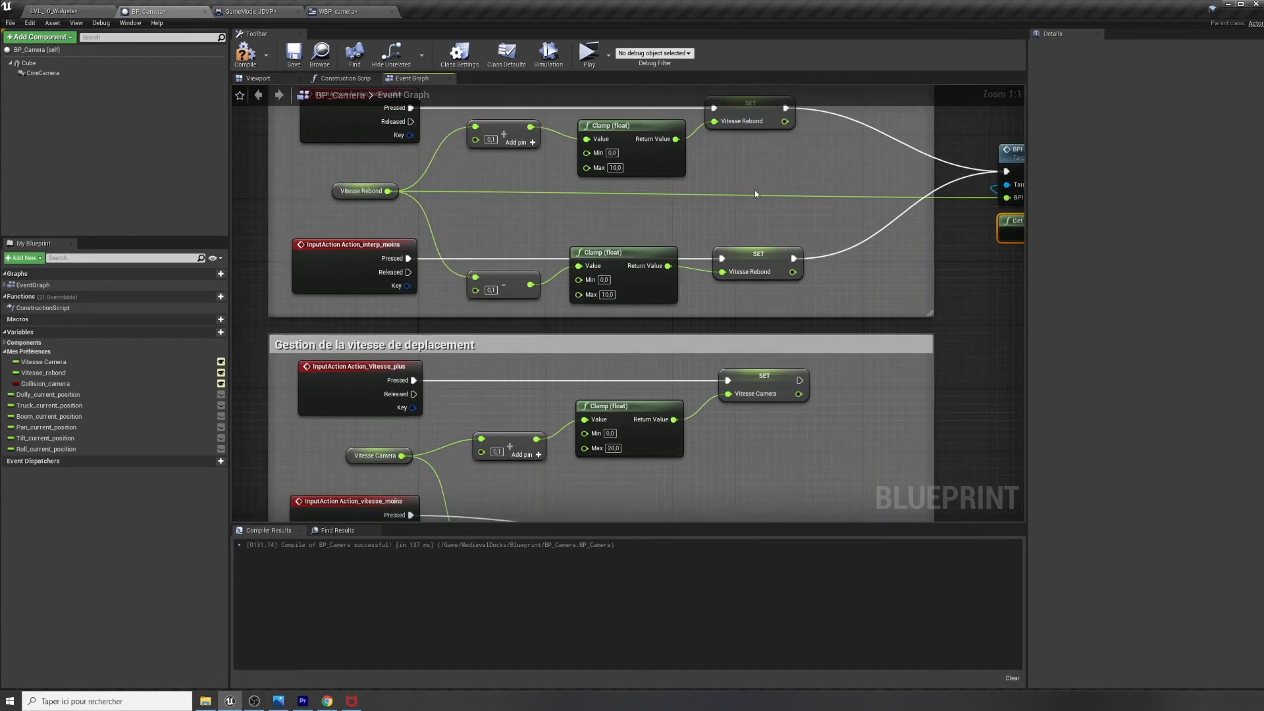
{"action": "right_click_drag", "start_coordinate": [904, 225], "coordinate": [775, 239]}
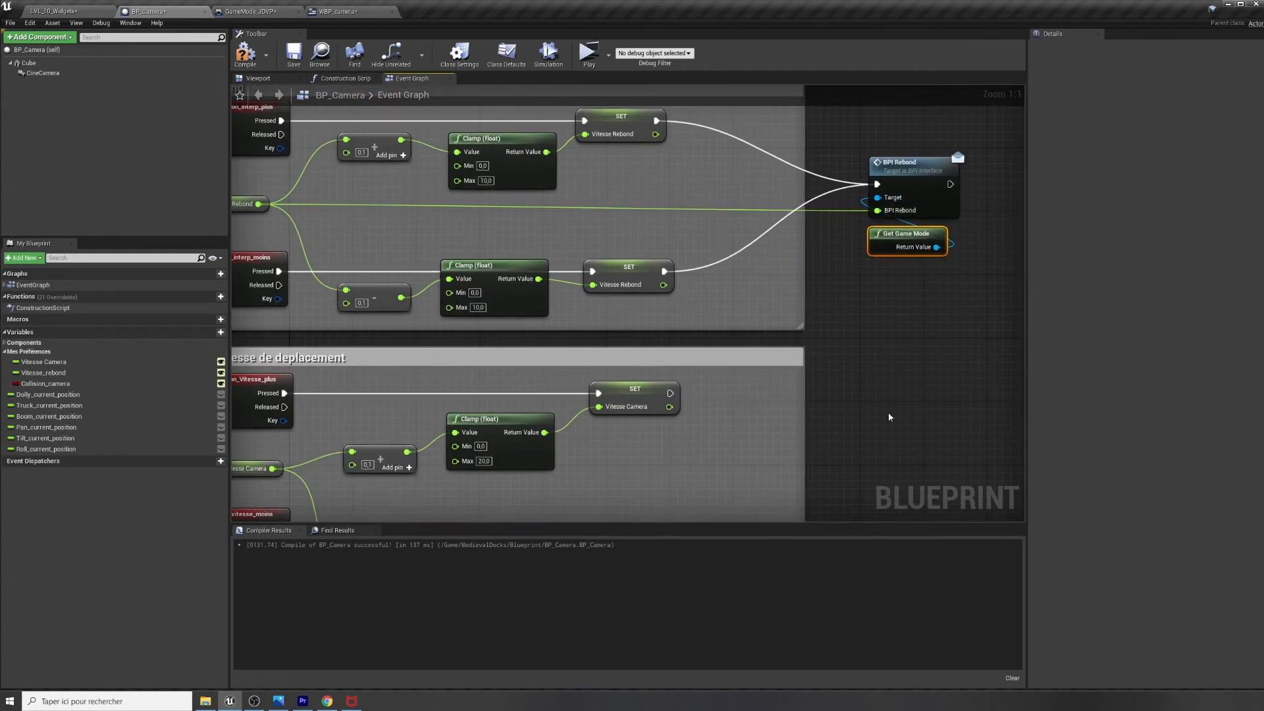
{"action": "scroll", "coordinate": [888, 412], "scroll_direction": "down", "scroll_amount": 1}
{"action": "right_click_drag", "start_coordinate": [888, 412], "coordinate": [895, 318]}
{"action": "scroll", "coordinate": [895, 314], "scroll_direction": "down", "scroll_amount": 1}
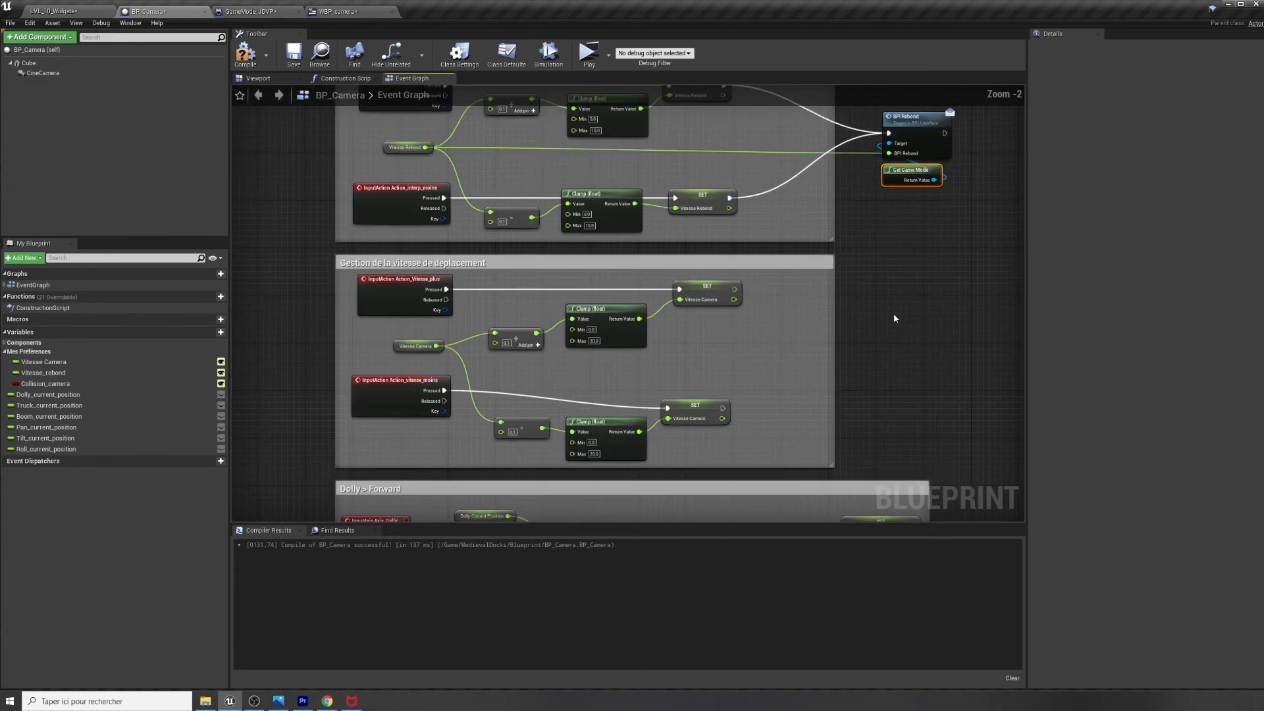
{"action": "right_click", "coordinate": [931, 337]}
{"action": "type", "text": "bpi_vit"}
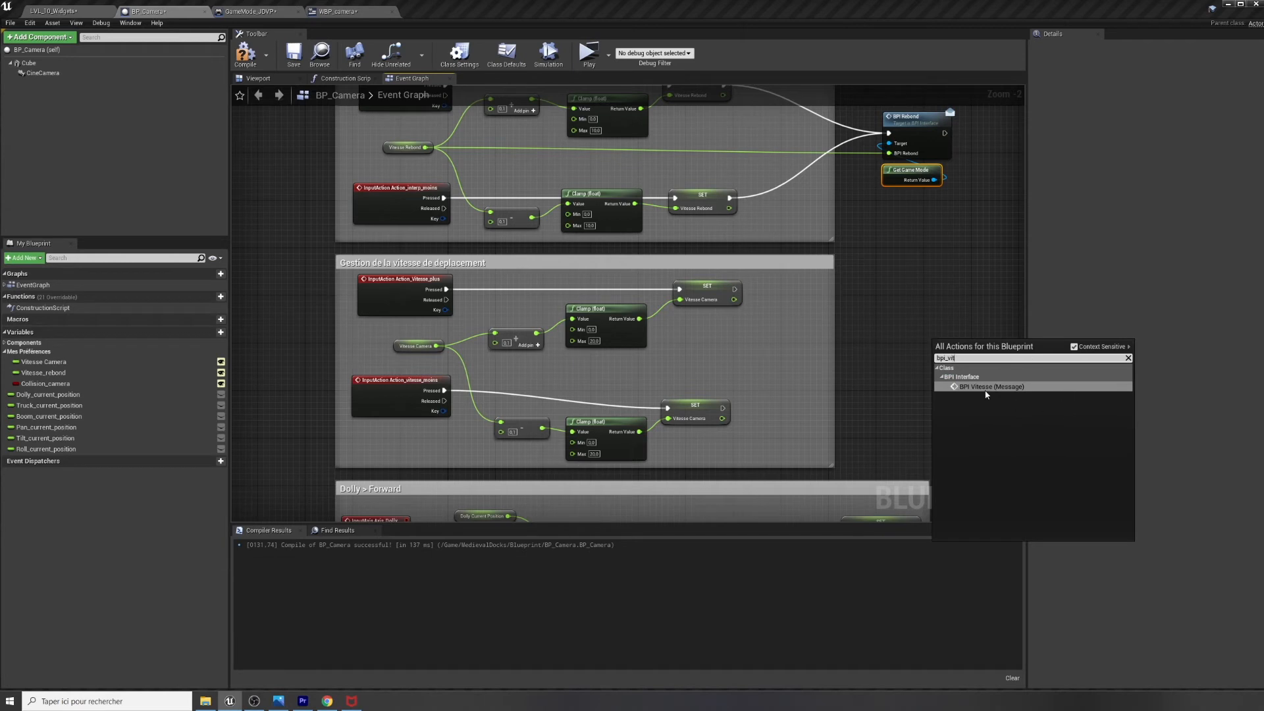
{"action": "left_click", "coordinate": [986, 388]}
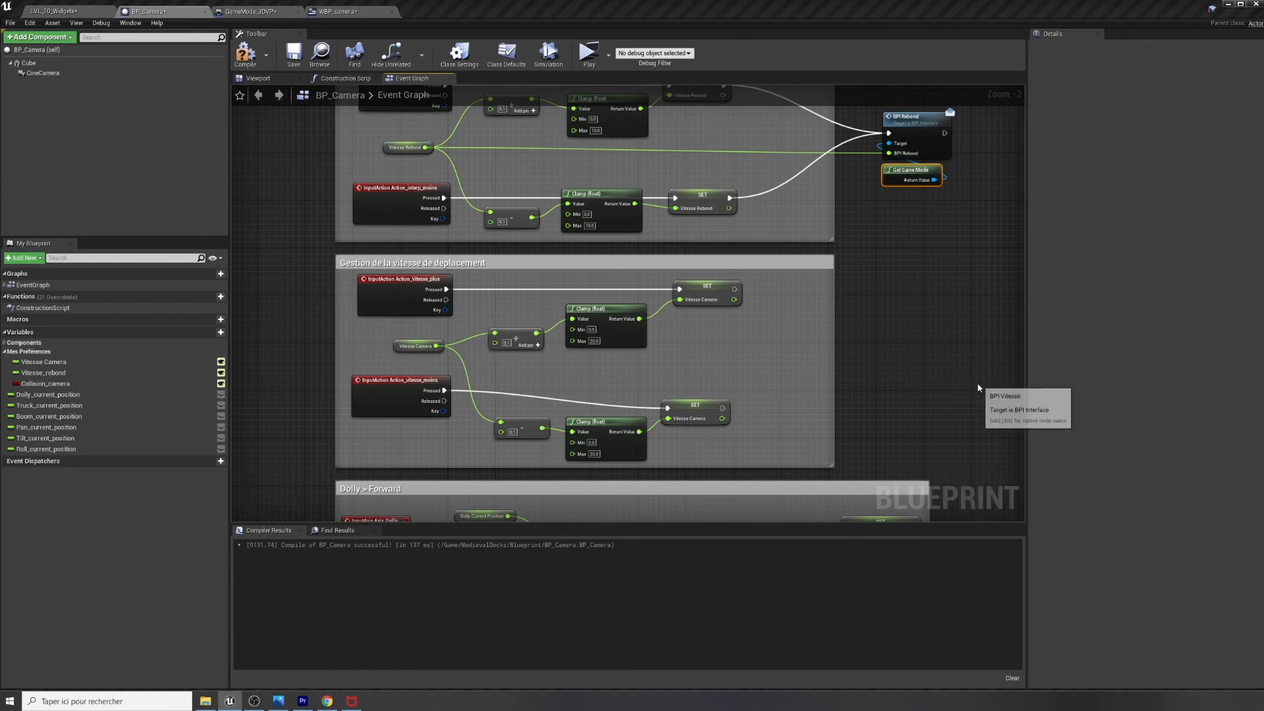
{"action": "left_click_drag", "start_coordinate": [735, 289], "coordinate": [925, 359]}
{"action": "left_click_drag", "start_coordinate": [723, 409], "coordinate": [925, 359]}
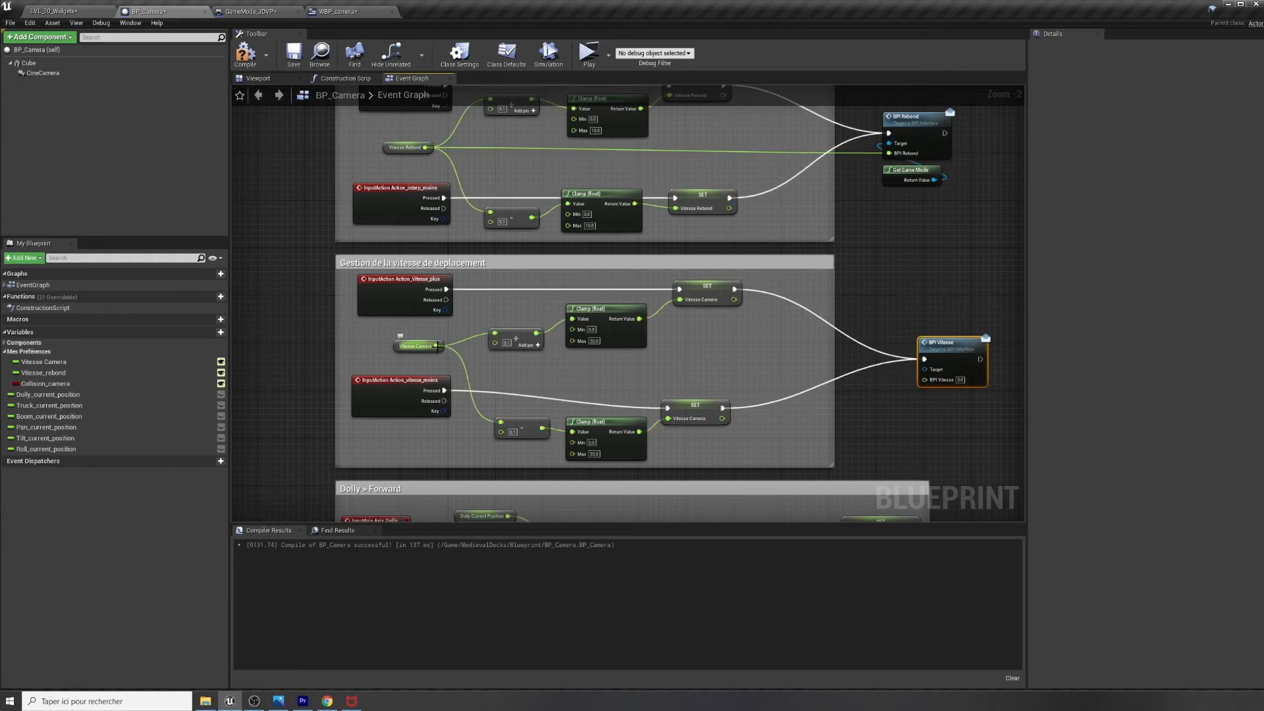
{"action": "left_click_drag", "start_coordinate": [436, 346], "coordinate": [919, 381]}
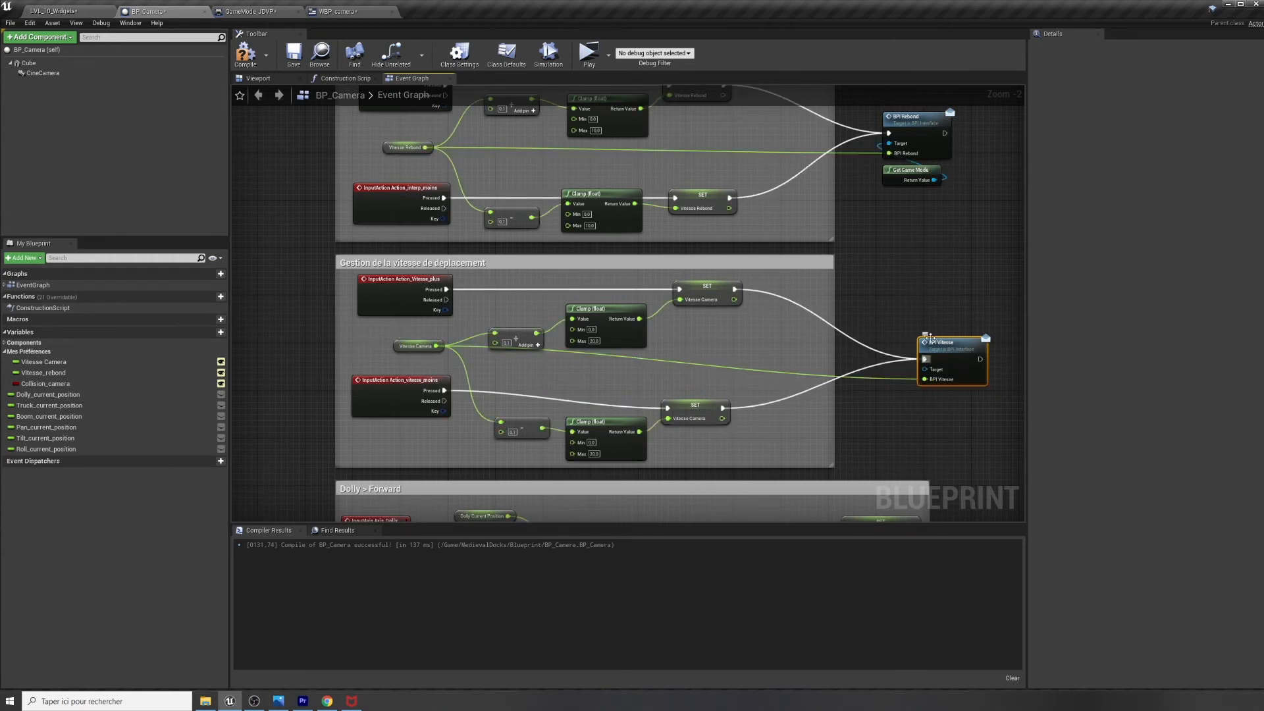
Duplicate the Get Game Mode node below BPI Vitesse and wire it to that node's Target, then compile and save BP_Camera
{"action": "left_click", "coordinate": [909, 170]}
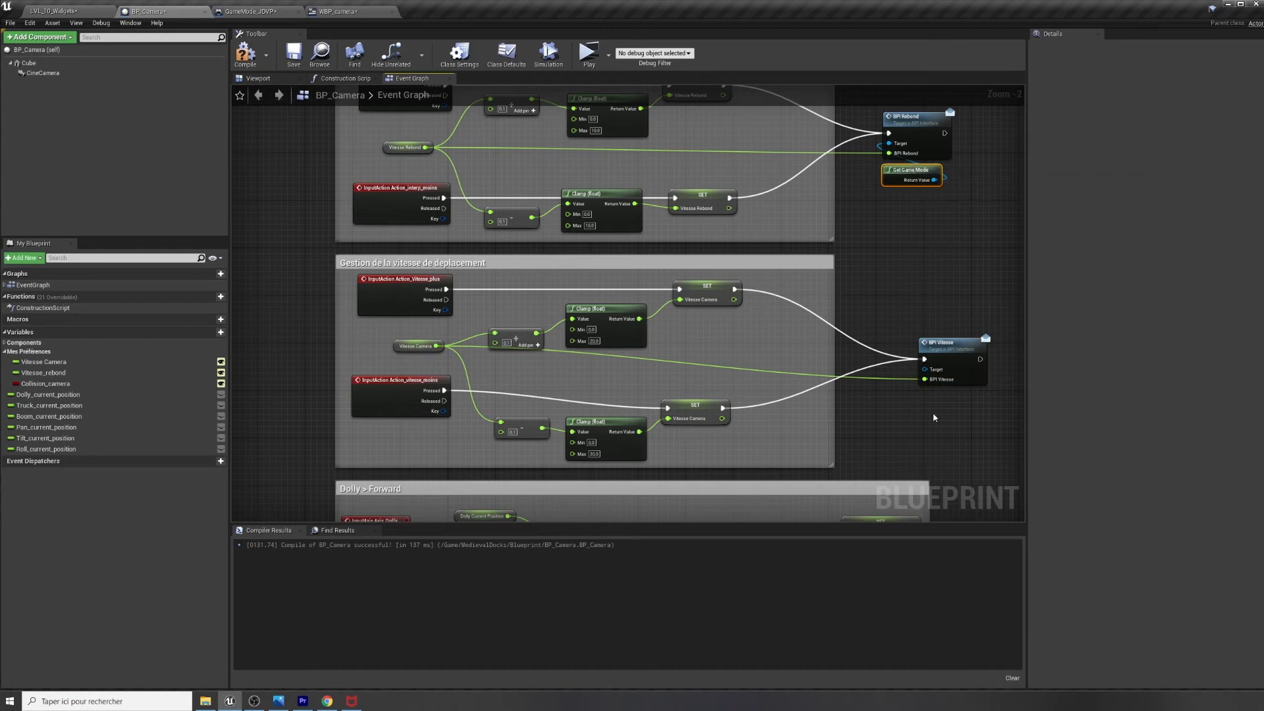
{"action": "key", "text": "ctrl+v"}
{"action": "left_click_drag", "start_coordinate": [988, 430], "coordinate": [926, 371]}
{"action": "left_click_drag", "start_coordinate": [956, 420], "coordinate": [945, 396]}
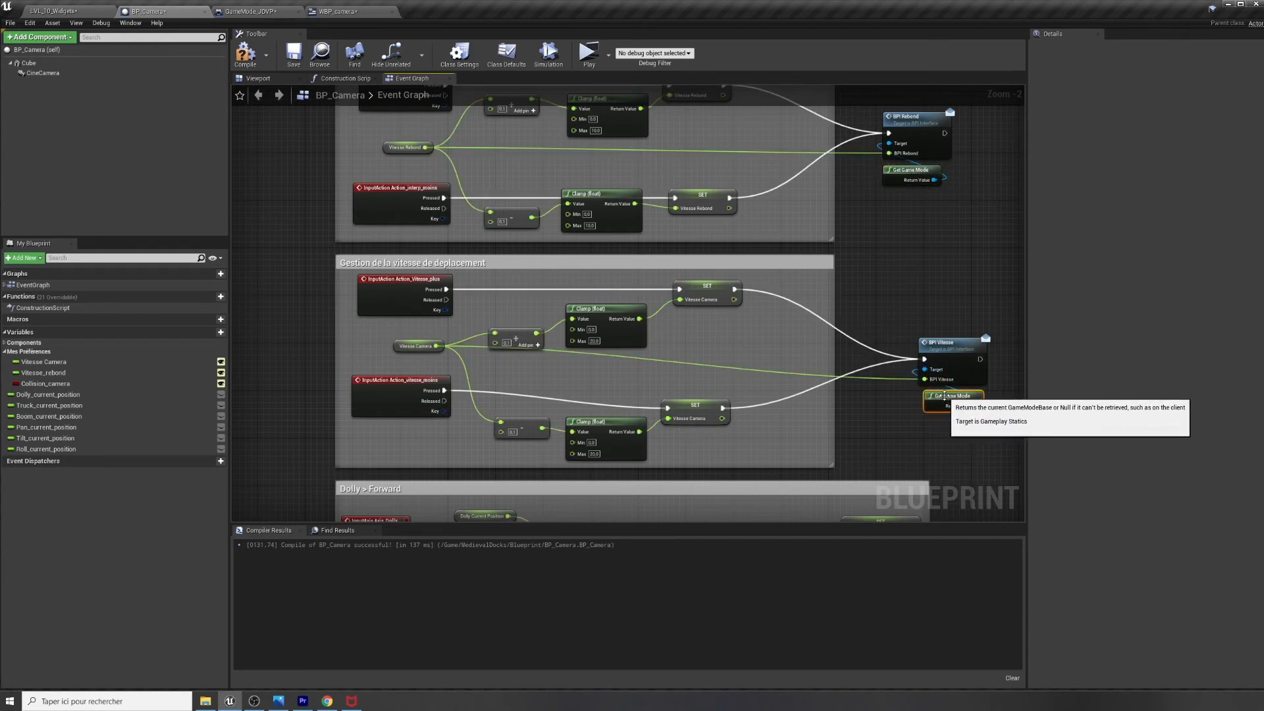
{"action": "scroll", "coordinate": [954, 264], "scroll_direction": "down", "scroll_amount": 2}
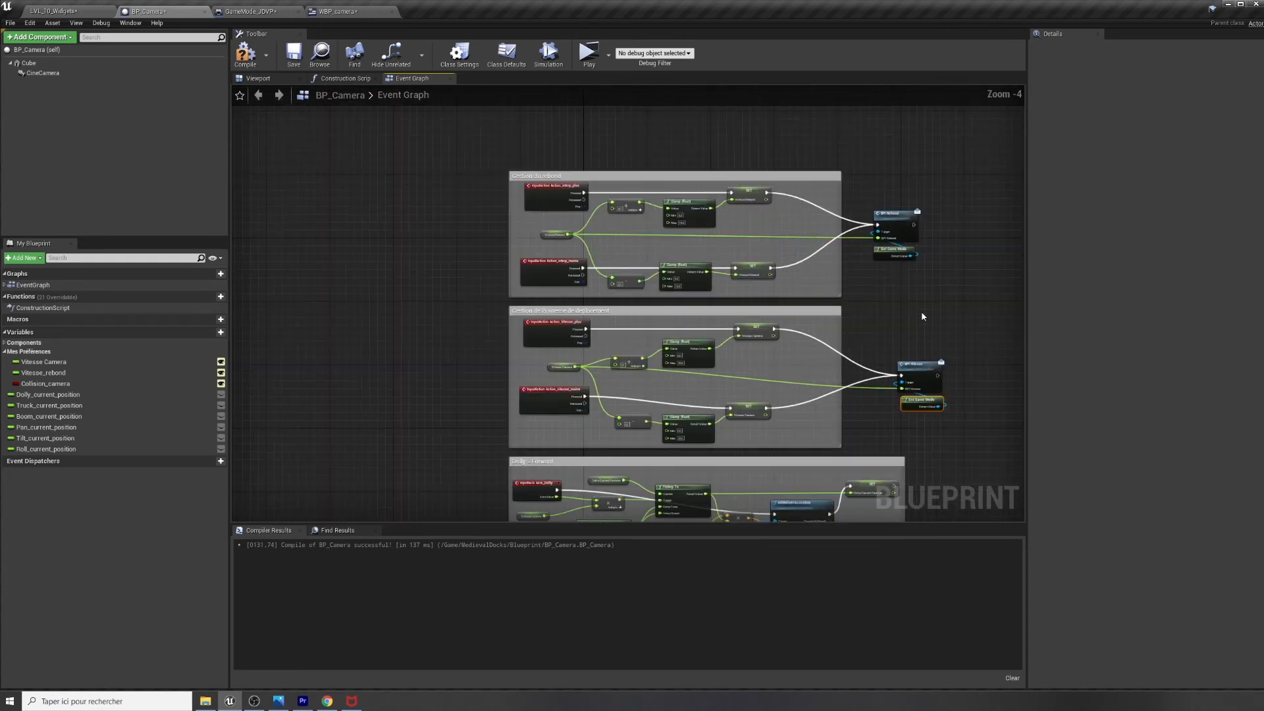
{"action": "scroll", "coordinate": [922, 310], "scroll_direction": "up", "scroll_amount": 1}
{"action": "left_click", "coordinate": [294, 54]}
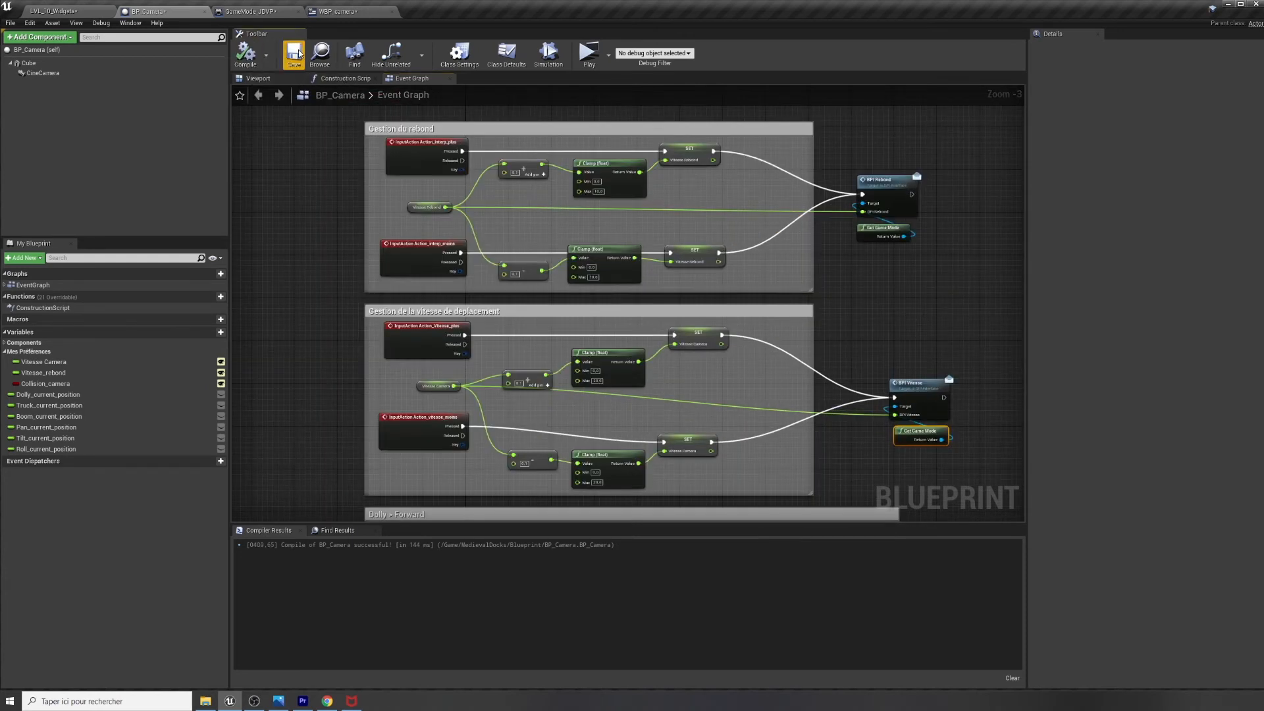
Add BPI Interface to the implemented interfaces in GameMode_JDVP's class settings
{"action": "left_click", "coordinate": [260, 12]}
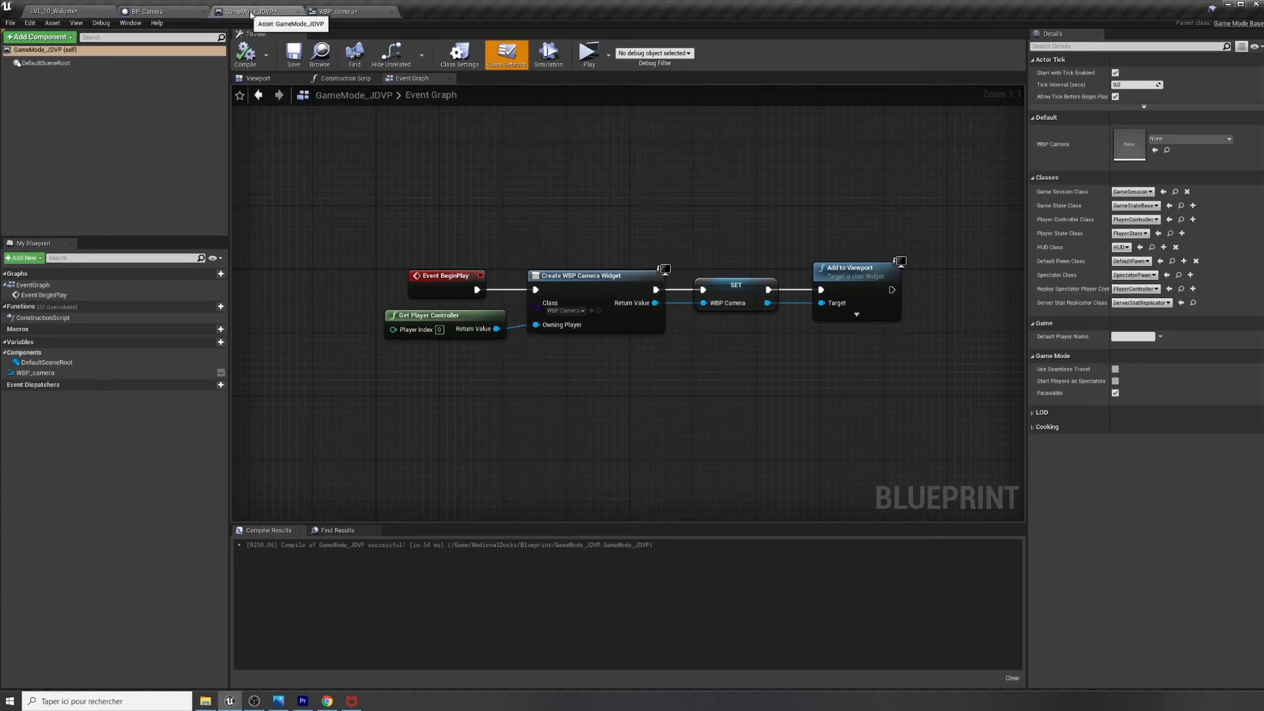
{"action": "right_click_drag", "start_coordinate": [601, 404], "coordinate": [579, 323]}
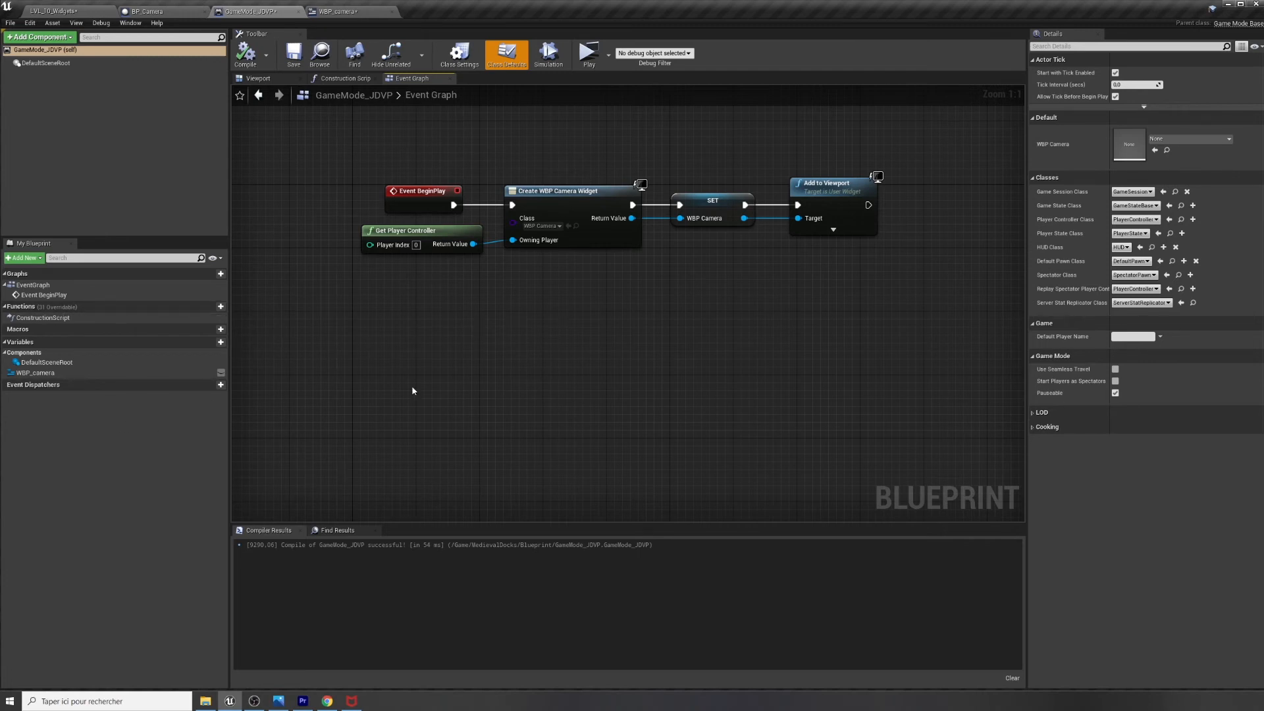
{"action": "left_click", "coordinate": [460, 54]}
{"action": "left_click", "coordinate": [1247, 237]}
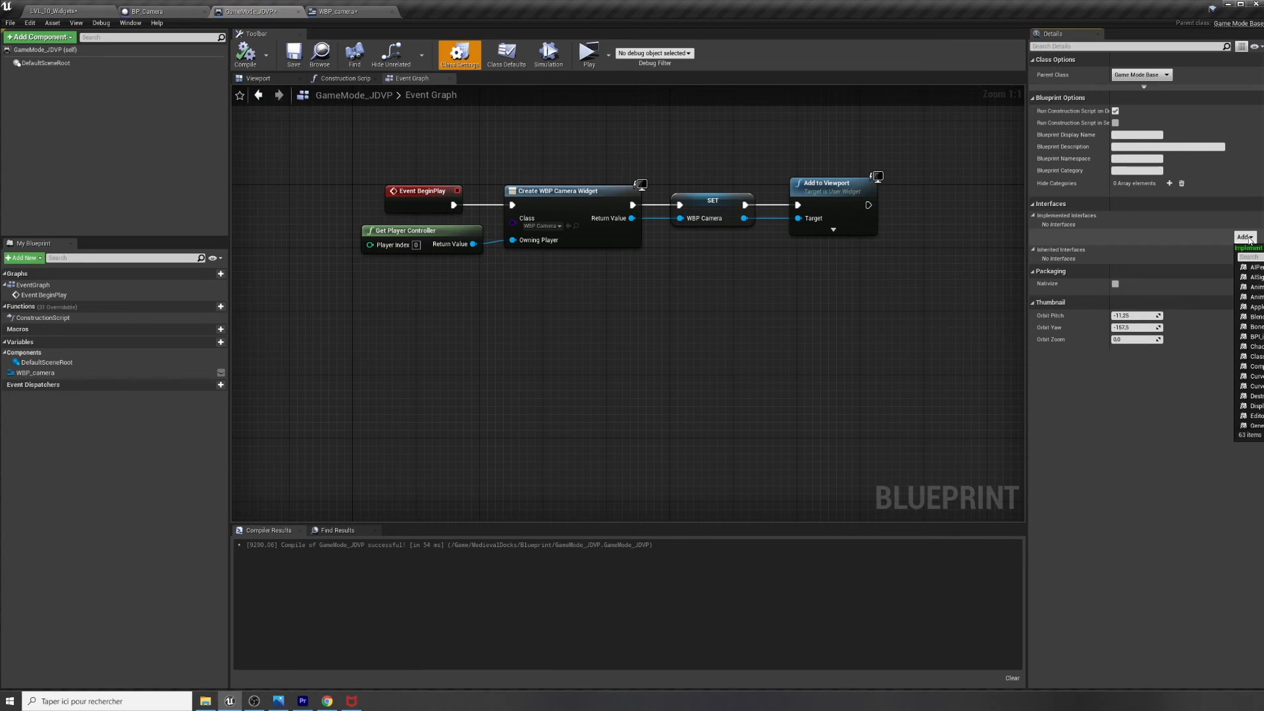
{"action": "type", "text": "bpi"}
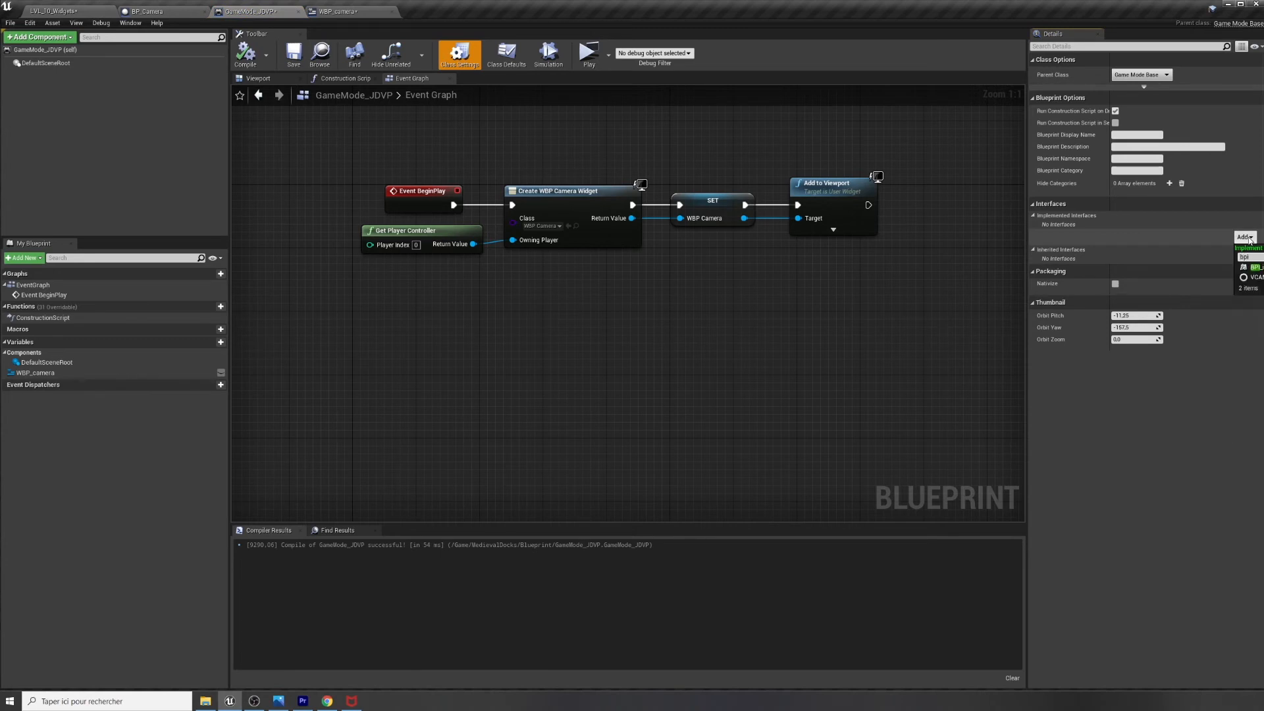
{"action": "left_click", "coordinate": [1255, 267]}
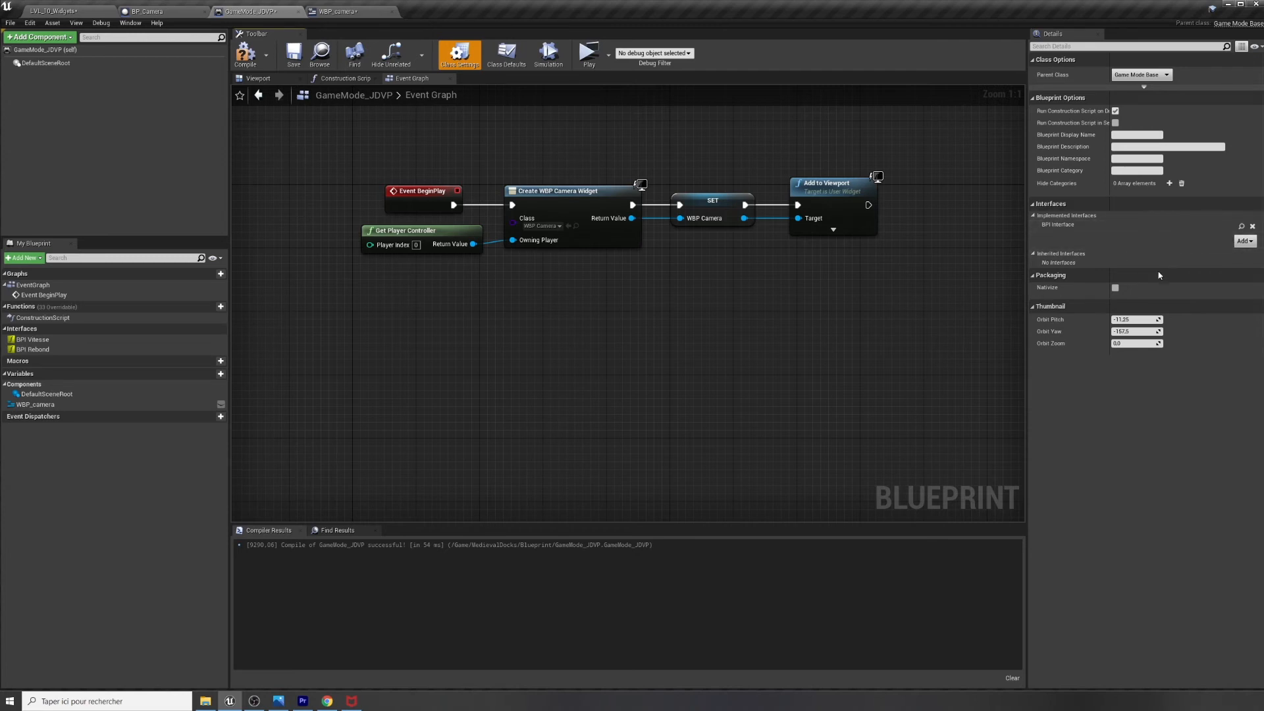
Implement the BPI Vitesse and BPI Rebond interface functions as events in GameMode_JDVP's Event Graph
{"action": "right_click", "coordinate": [31, 340]}
{"action": "left_click", "coordinate": [69, 356]}
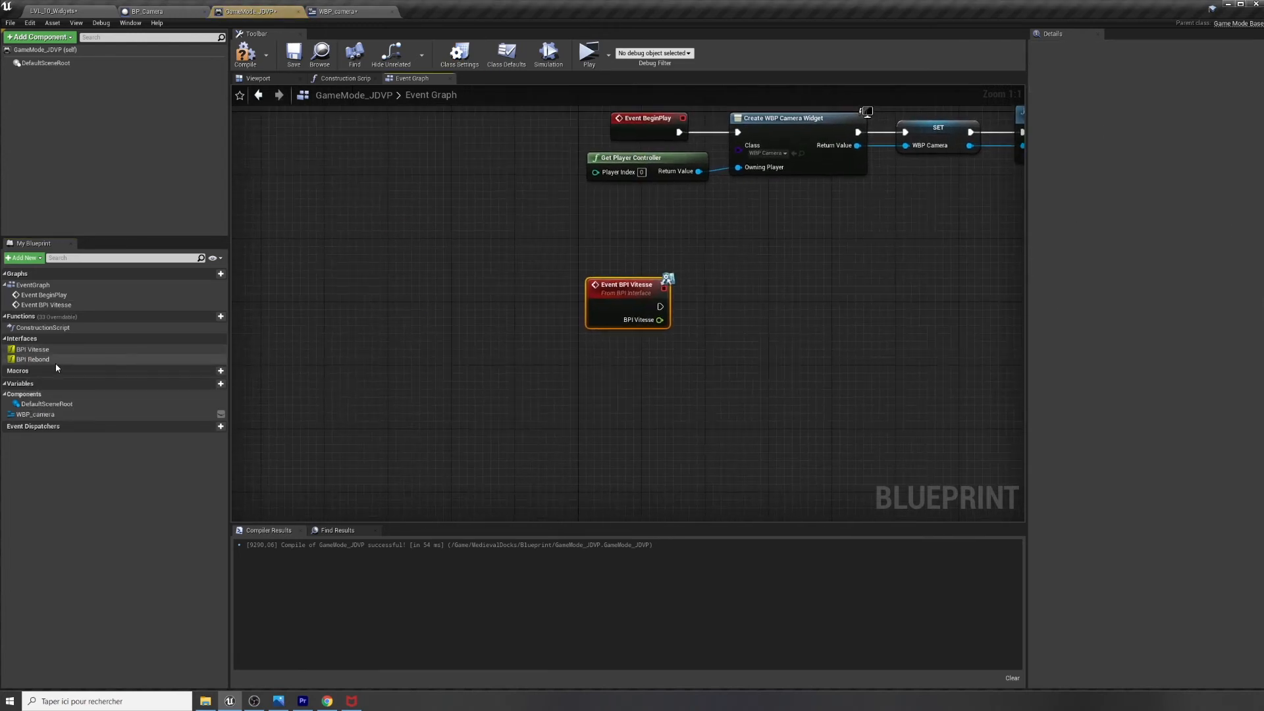
{"action": "right_click", "coordinate": [55, 360]}
{"action": "left_click", "coordinate": [65, 376]}
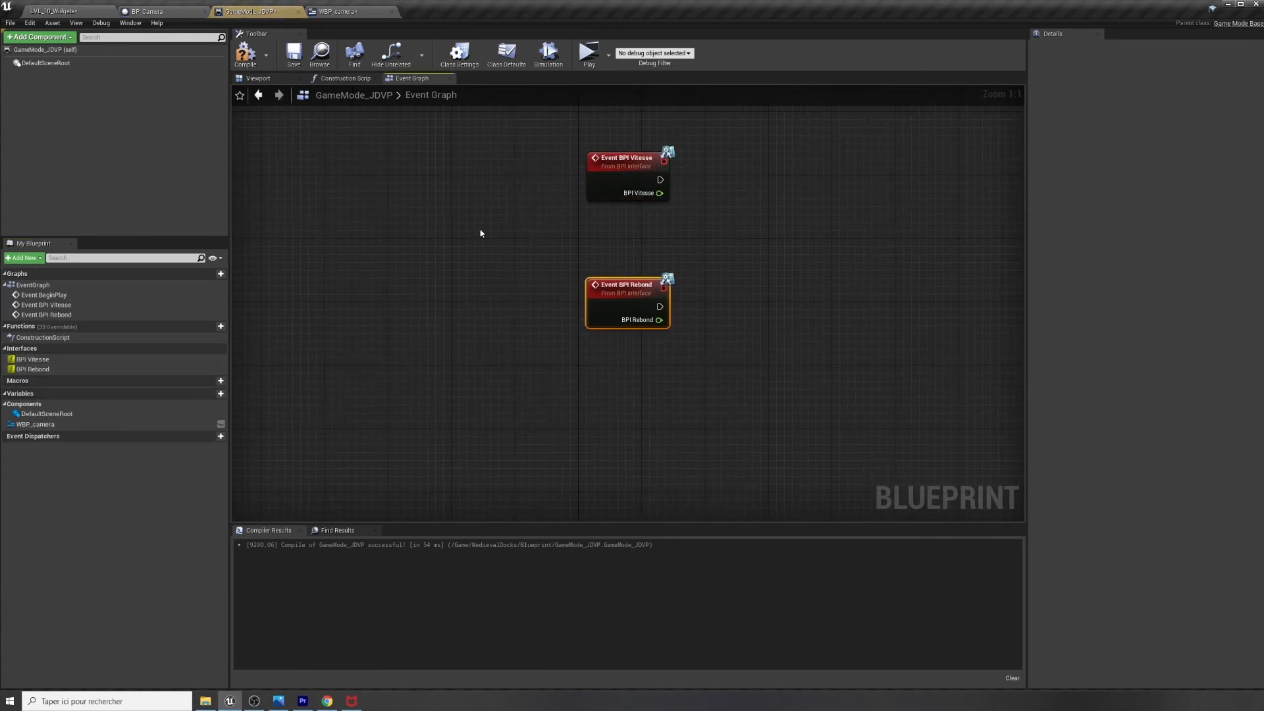
{"action": "right_click_drag", "start_coordinate": [531, 162], "coordinate": [409, 272]}
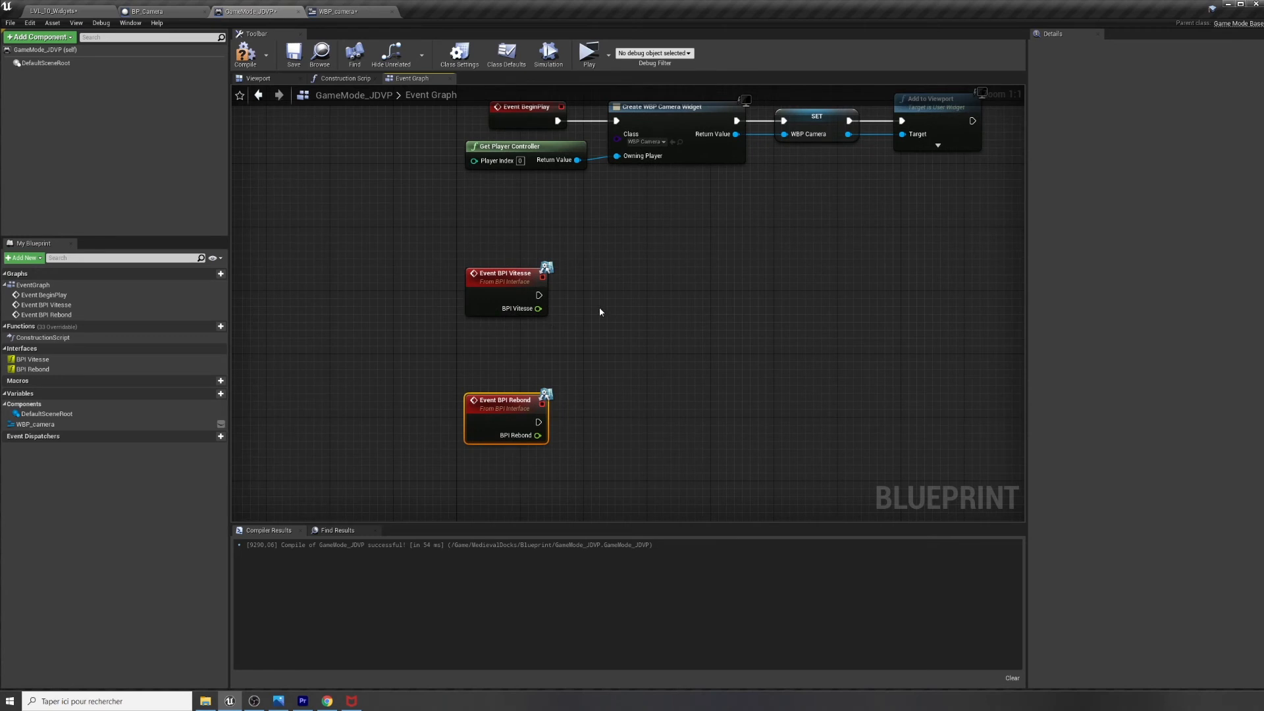
{"action": "scroll", "coordinate": [689, 341], "scroll_direction": "down", "scroll_amount": 1}
{"action": "right_click_drag", "start_coordinate": [707, 366], "coordinate": [618, 338]}
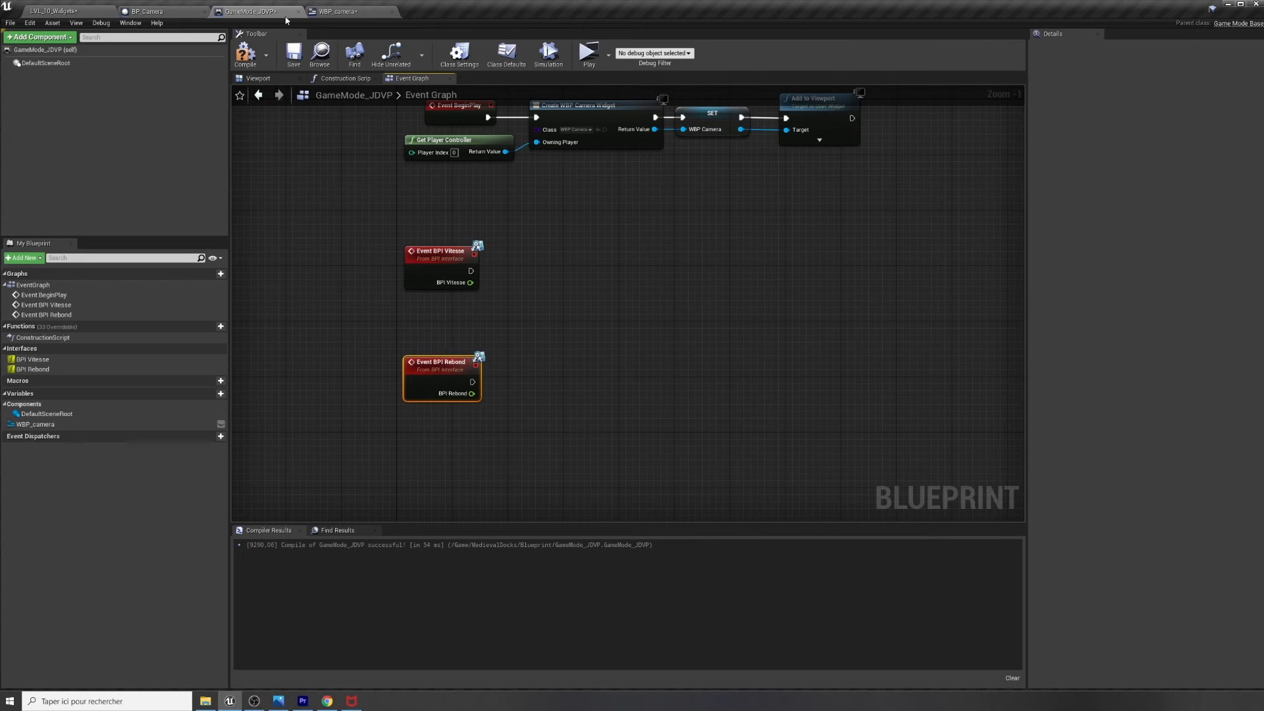
In WBP_camera, expose the data_vitesse and data_rebond text blocks as variables
{"action": "left_click", "coordinate": [341, 12]}
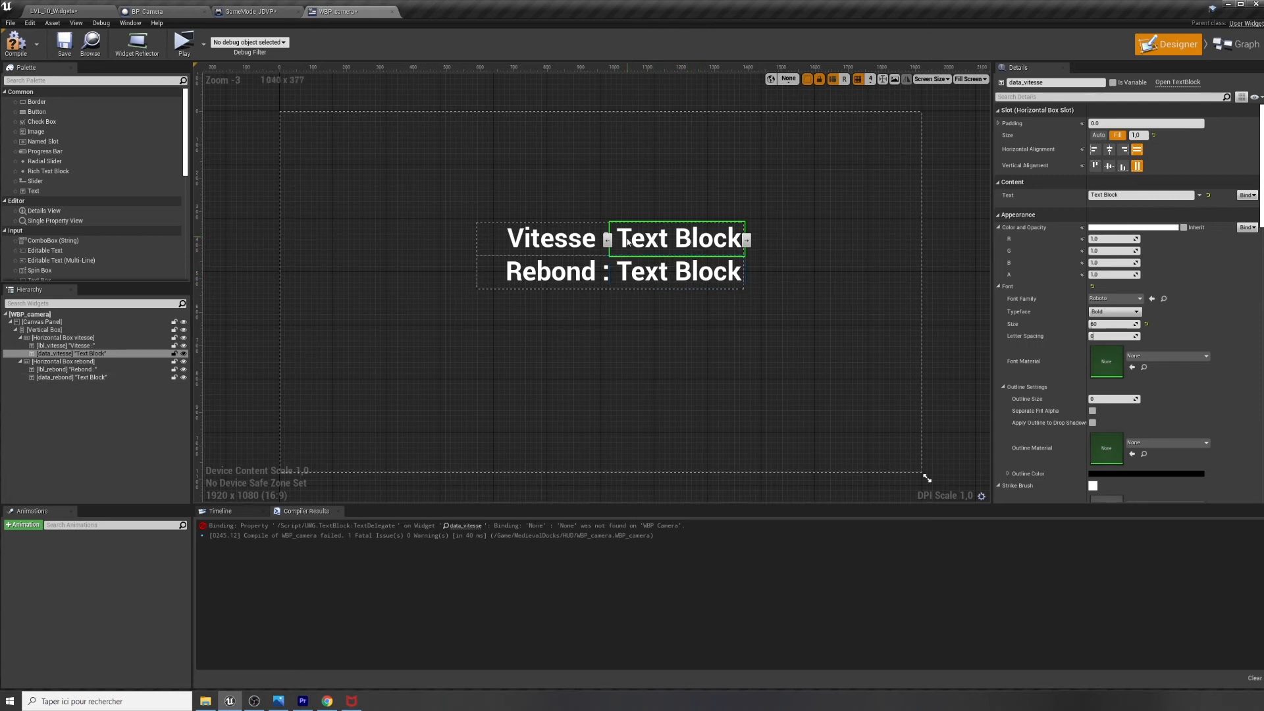
{"action": "left_click", "coordinate": [1113, 82]}
{"action": "left_click", "coordinate": [675, 268]}
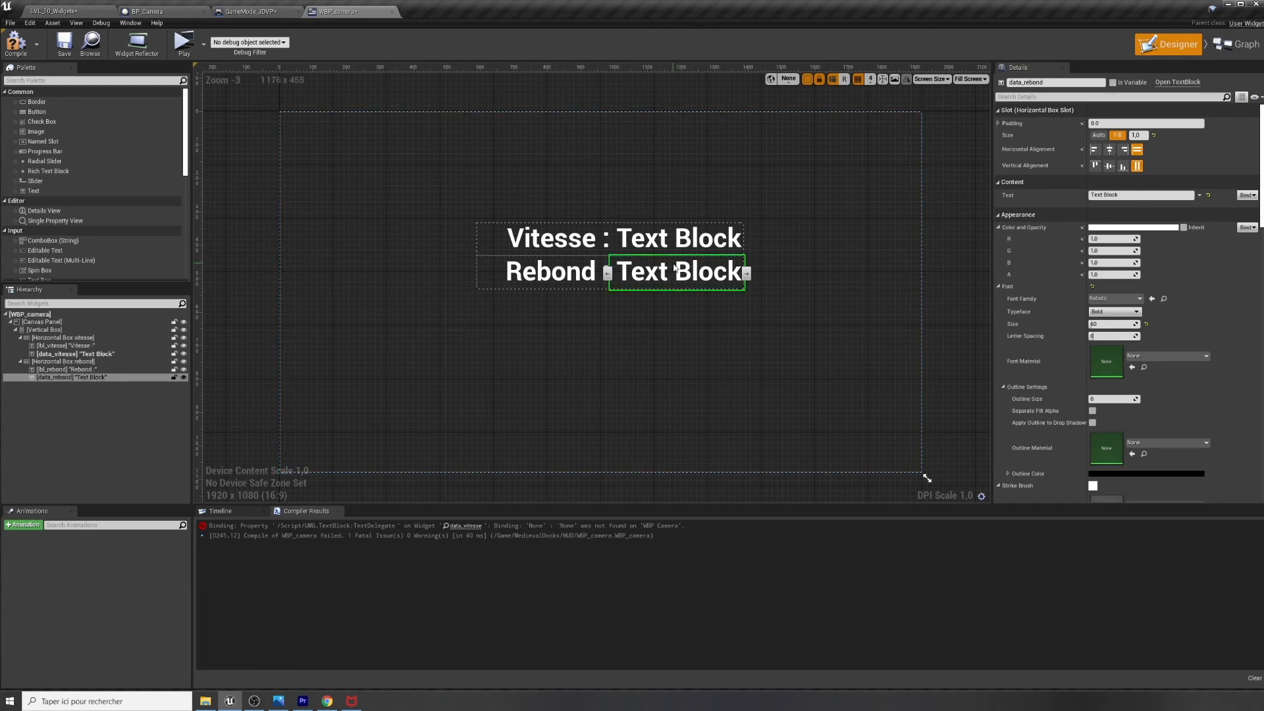
{"action": "left_click", "coordinate": [1112, 82]}
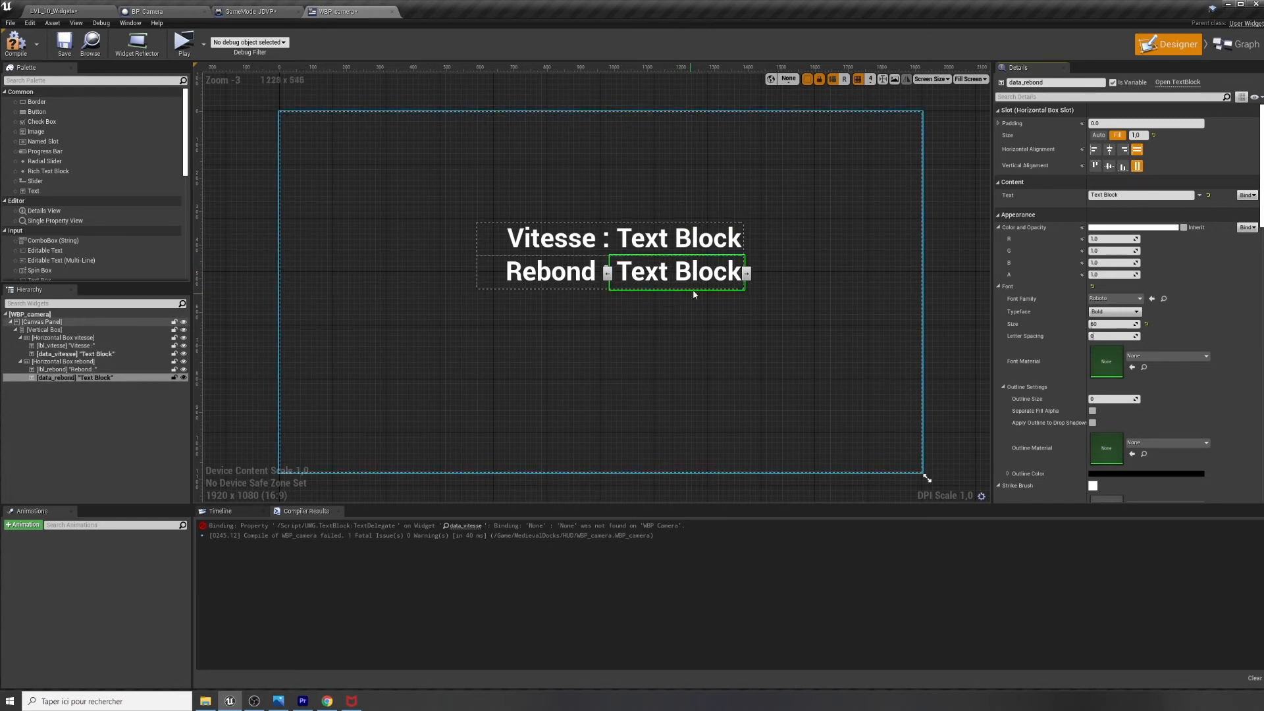
{"action": "left_click", "coordinate": [730, 234]}
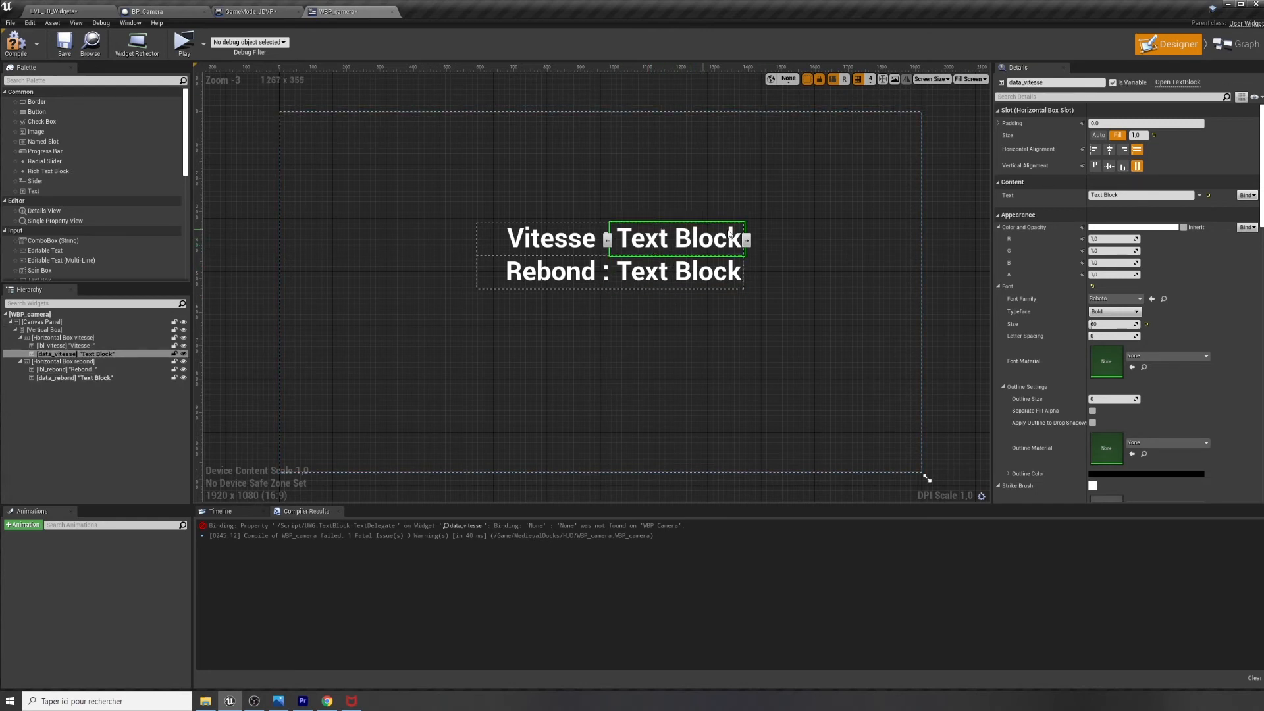
In WBP_camera's graph, create two functions named Update_rebond and Update_vitesse
{"action": "left_click", "coordinate": [1236, 45]}
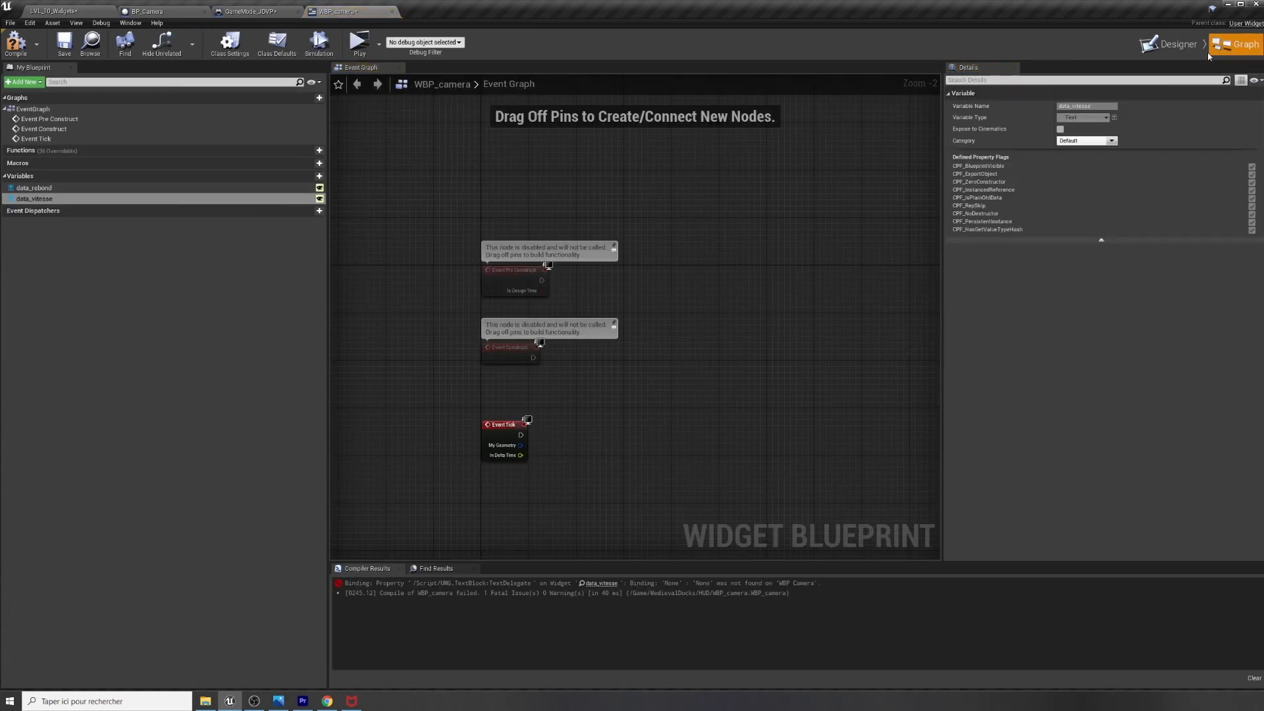
{"action": "left_click", "coordinate": [28, 190]}
{"action": "left_click", "coordinate": [30, 200]}
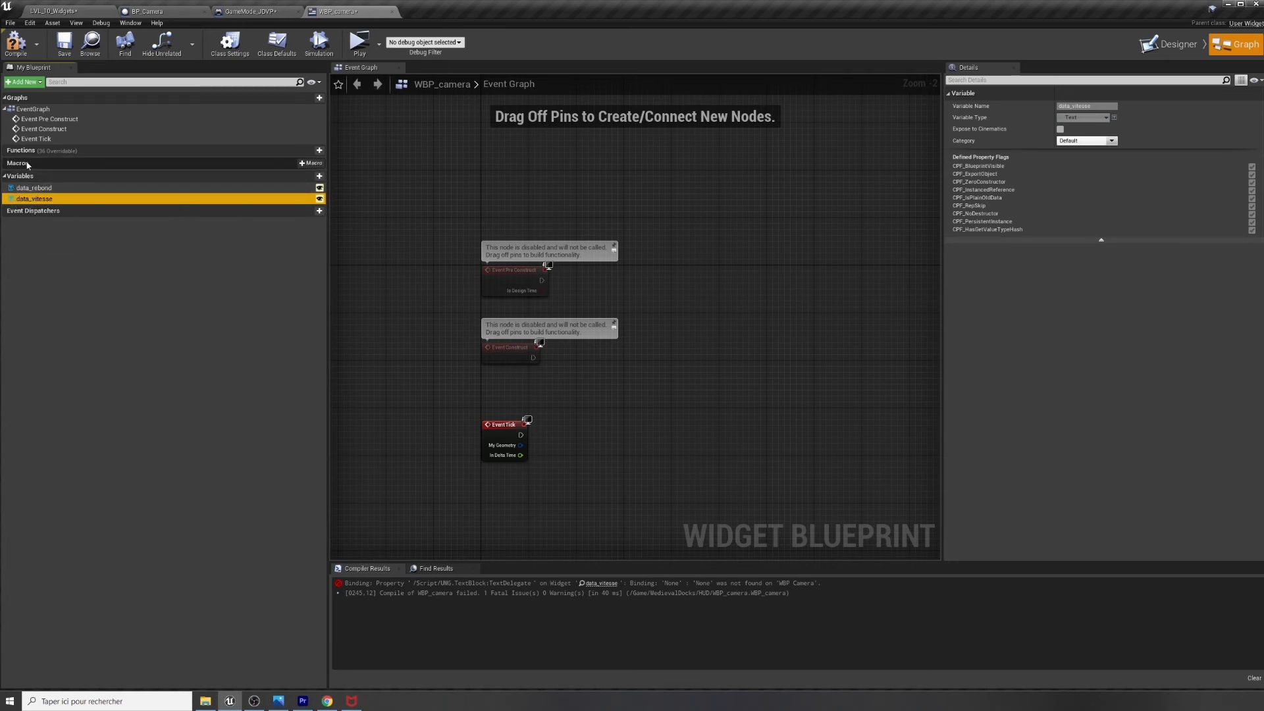
{"action": "mouse_move", "coordinate": [273, 156]}
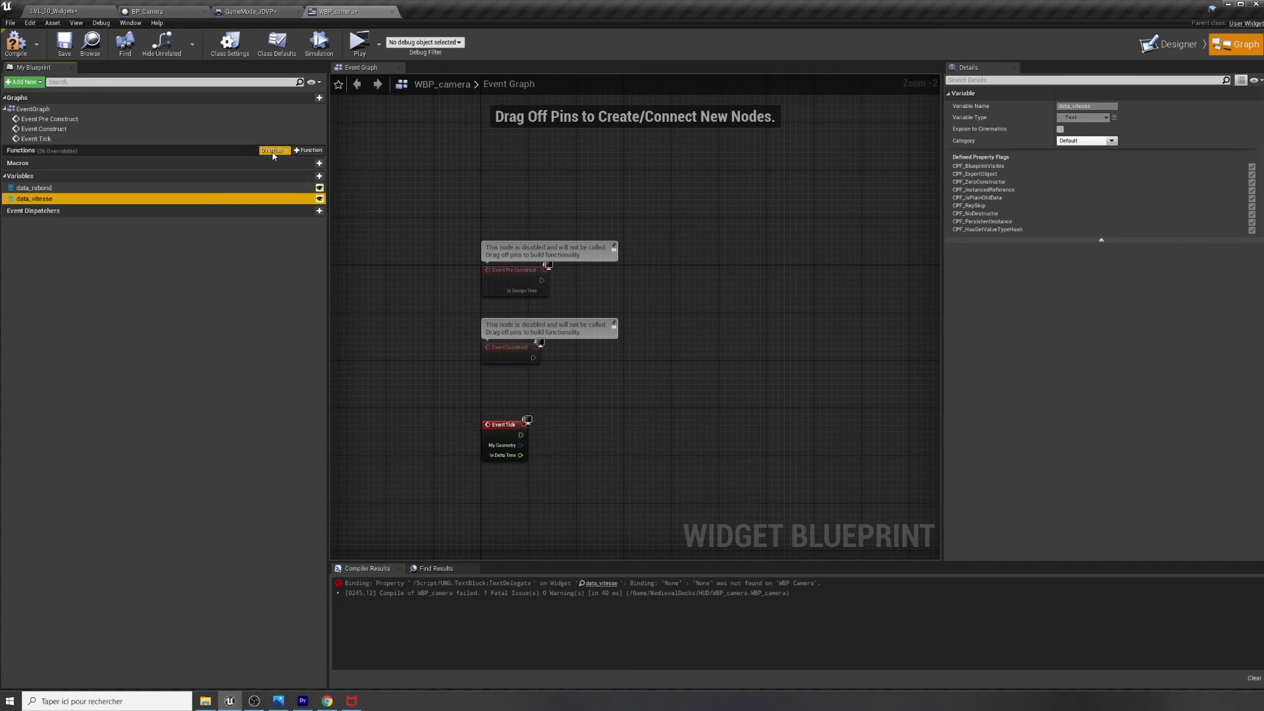
{"action": "left_click", "coordinate": [319, 156]}
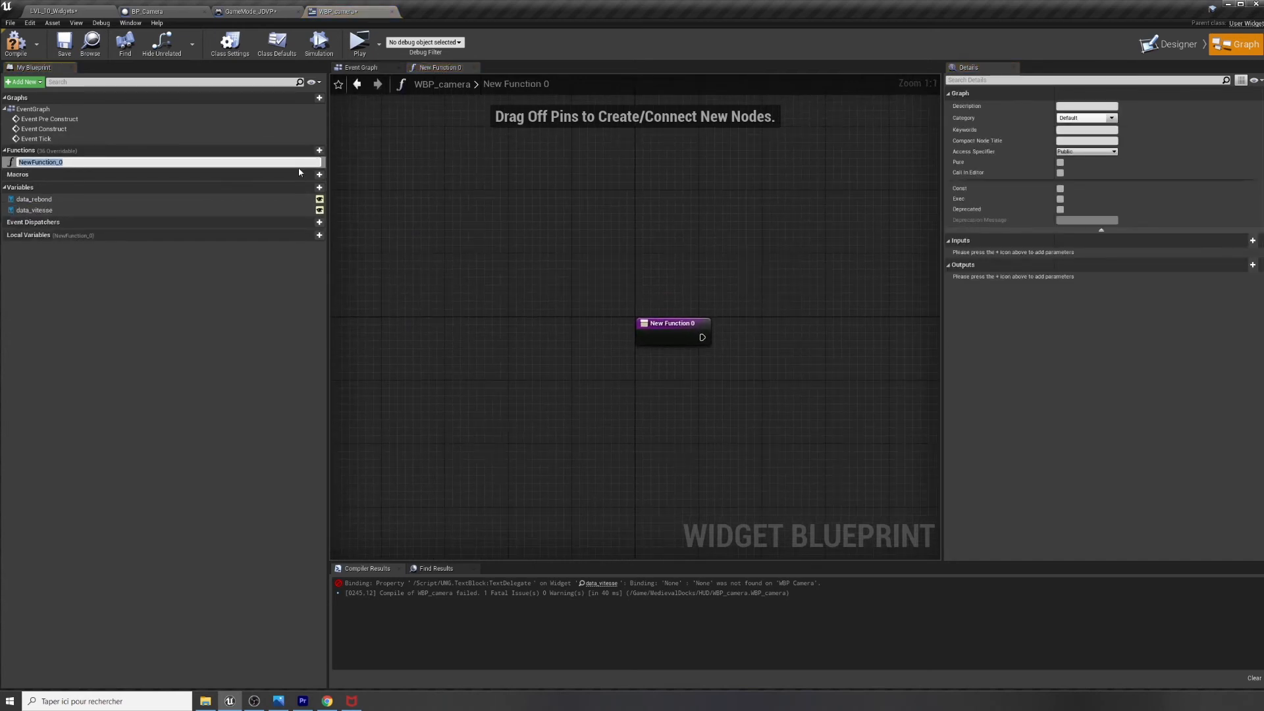
{"action": "type", "text": "Update_rebond"}
{"action": "key", "text": "Return"}
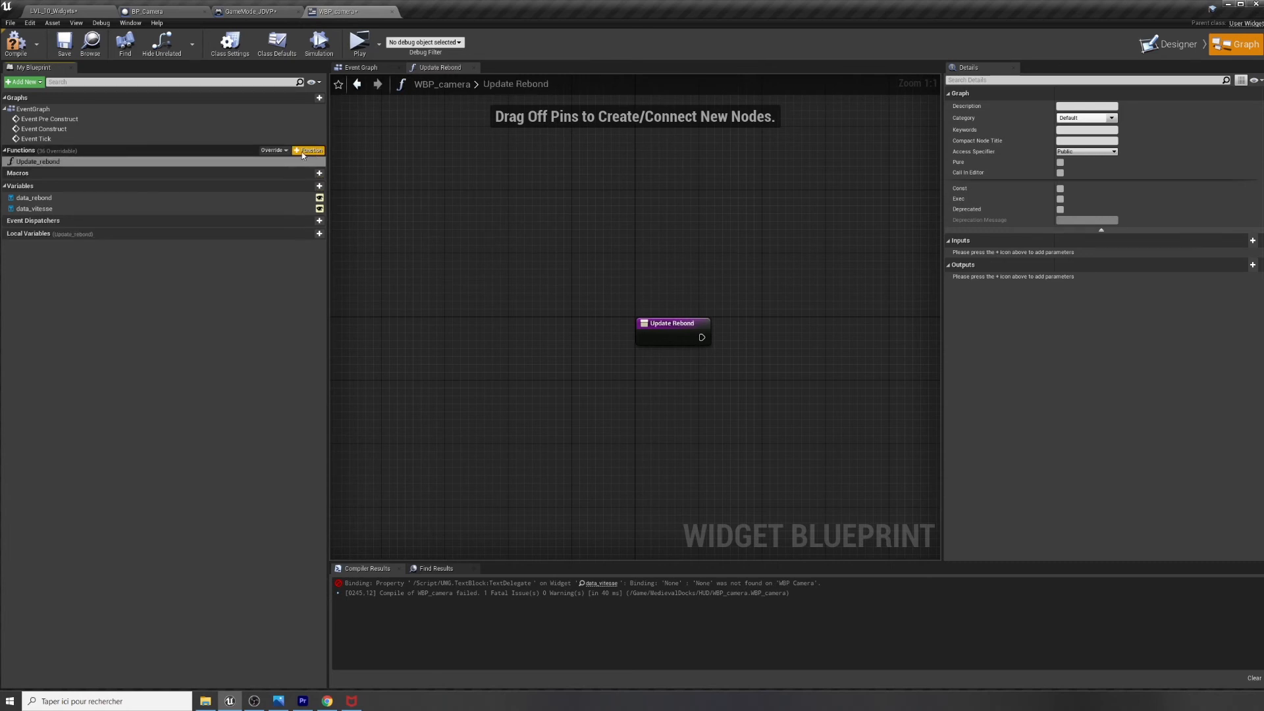
{"action": "left_click", "coordinate": [317, 154]}
{"action": "type", "text": "Update_vitesse"}
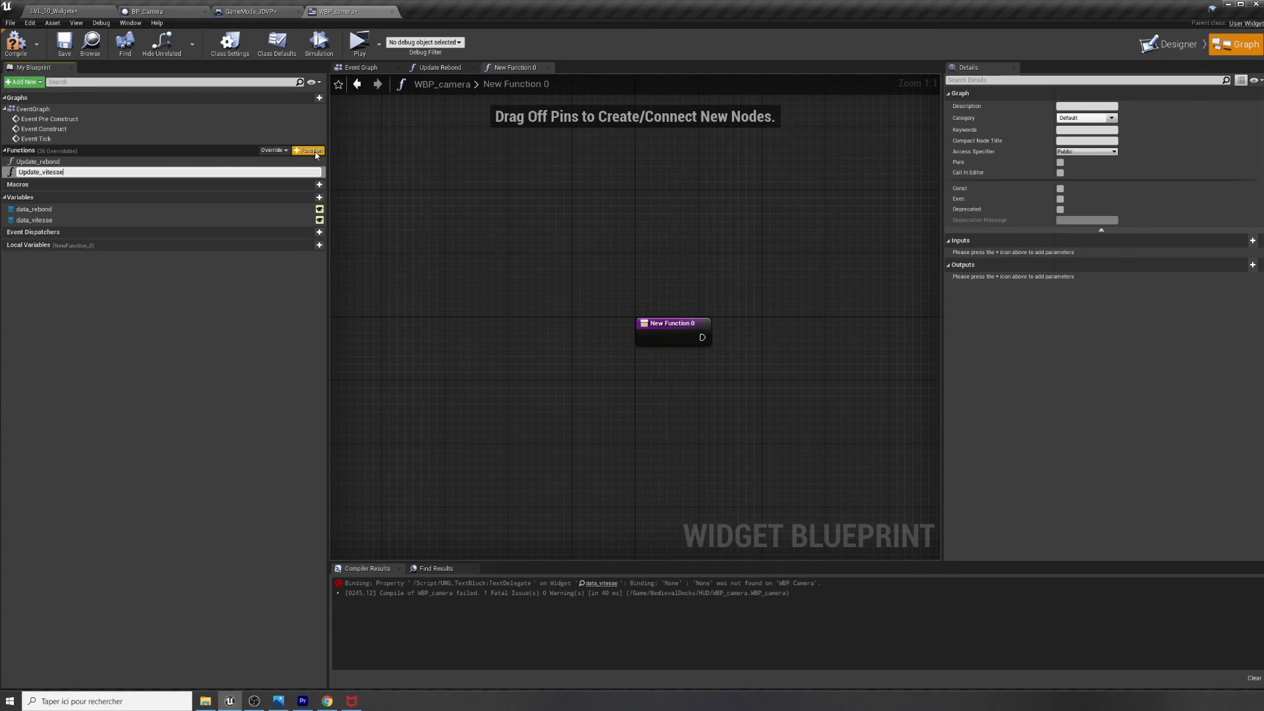
{"action": "key", "text": "Return"}
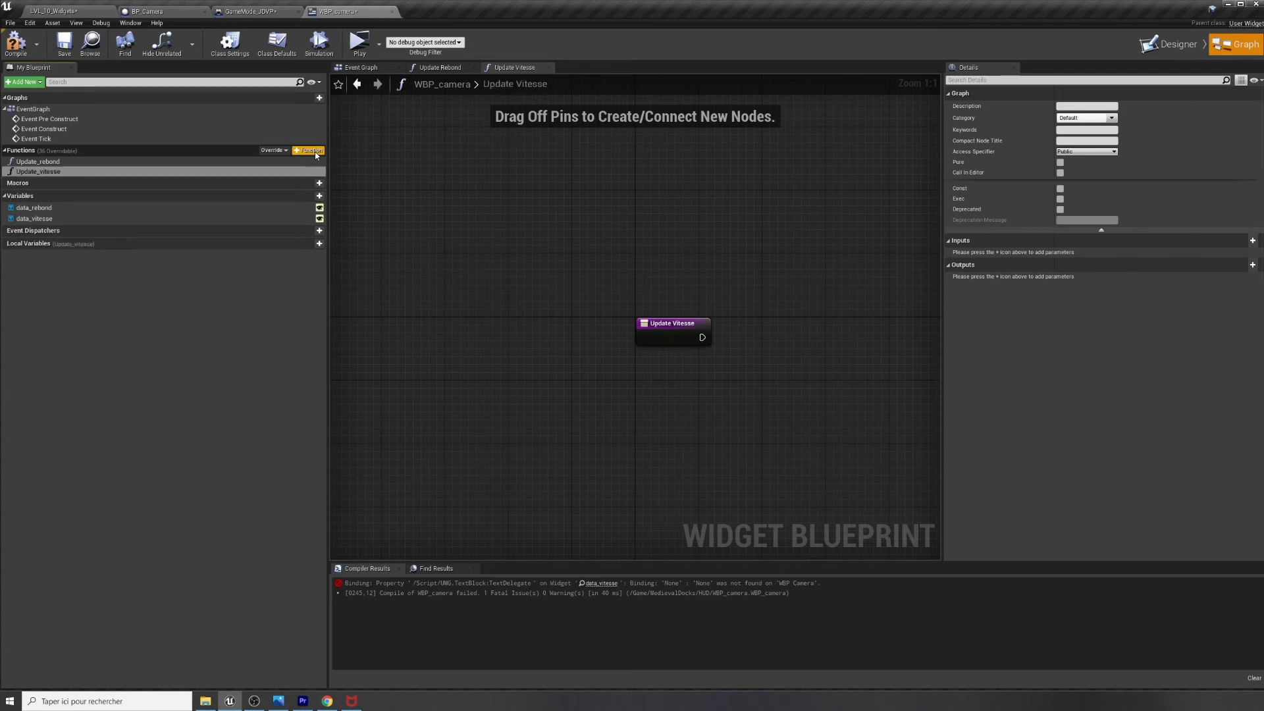
Place a getter for the data_rebond text block in the graph of the Update_rebond function
{"action": "double_click", "coordinate": [38, 161]}
{"action": "right_click_drag", "start_coordinate": [643, 392], "coordinate": [492, 391]}
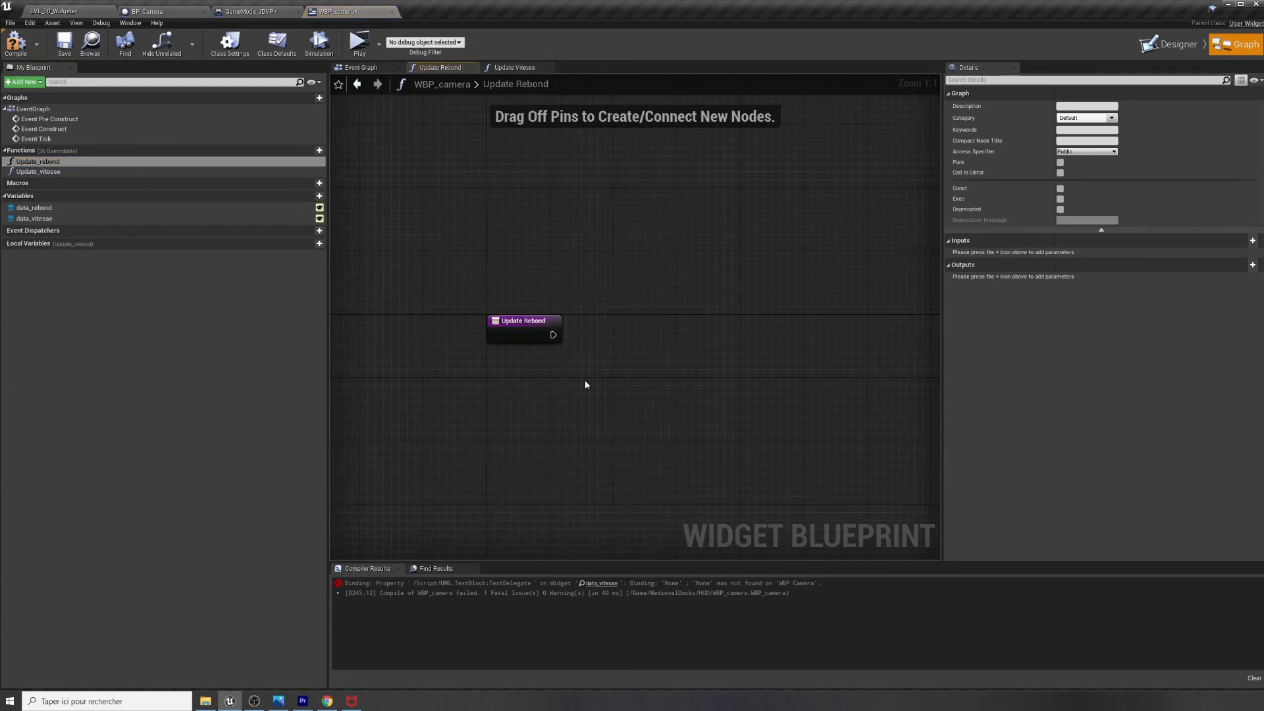
{"action": "left_click_drag", "start_coordinate": [33, 207], "coordinate": [578, 425]}
{"action": "left_click", "coordinate": [606, 435]}
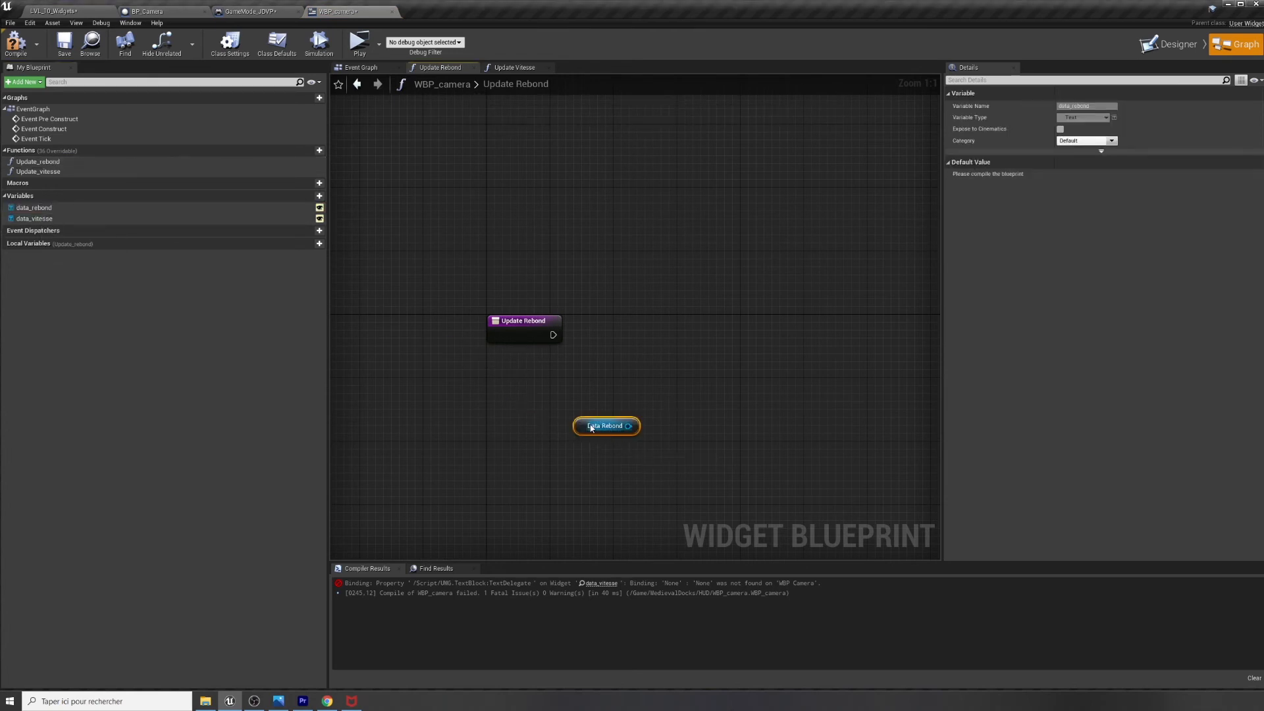
Add a SetText (Text) node after the Update Rebond entry and connect Data Rebond as its target
{"action": "left_click_drag", "start_coordinate": [553, 335], "coordinate": [760, 335]}
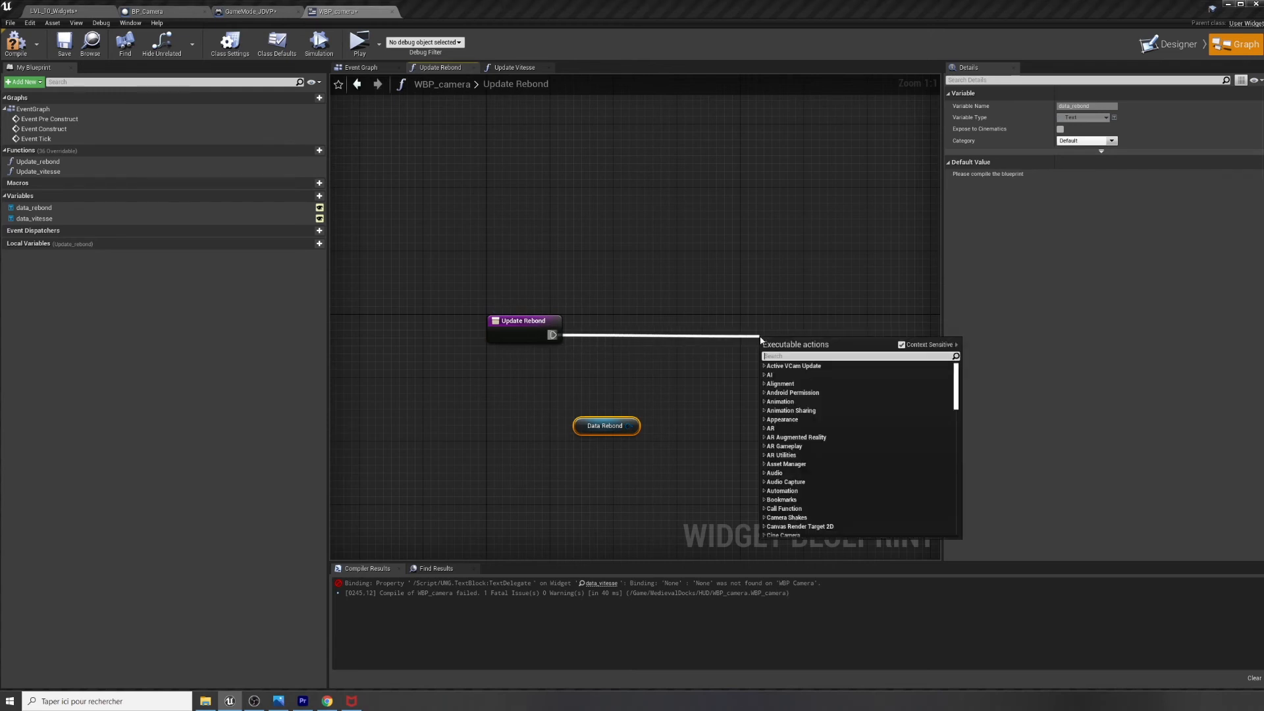
{"action": "type", "text": "settext"}
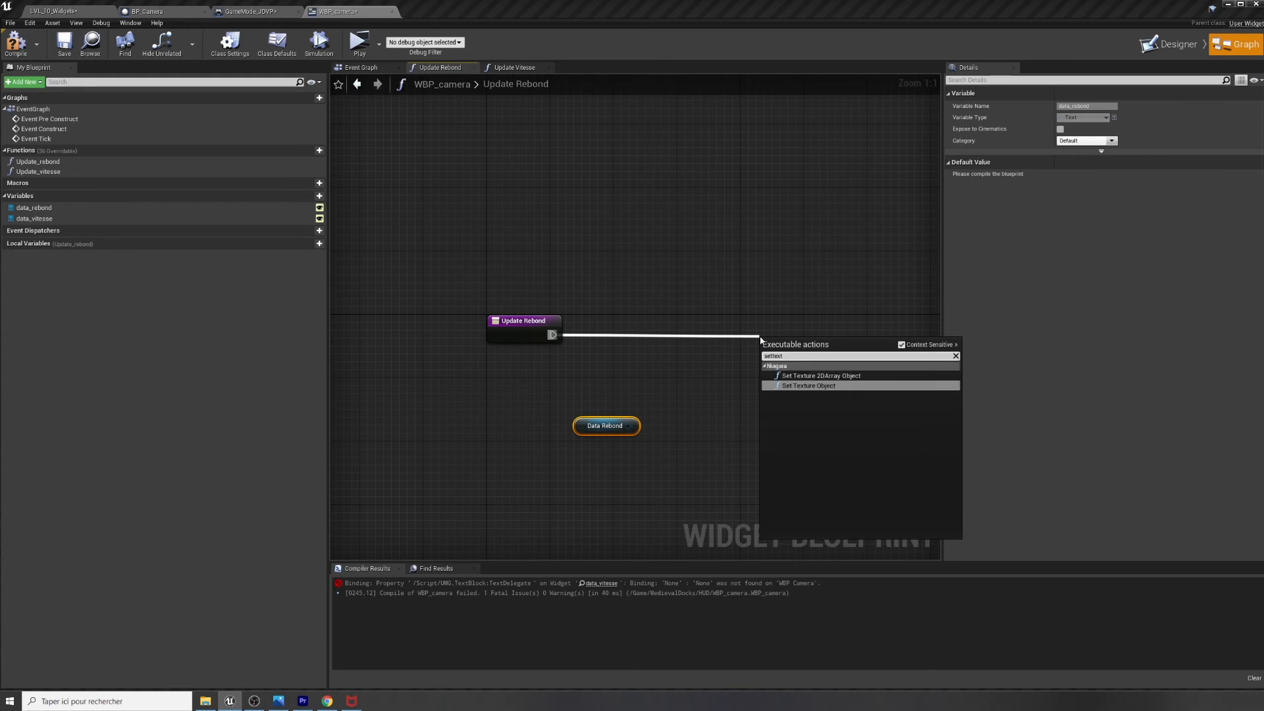
{"action": "left_click", "coordinate": [901, 345]}
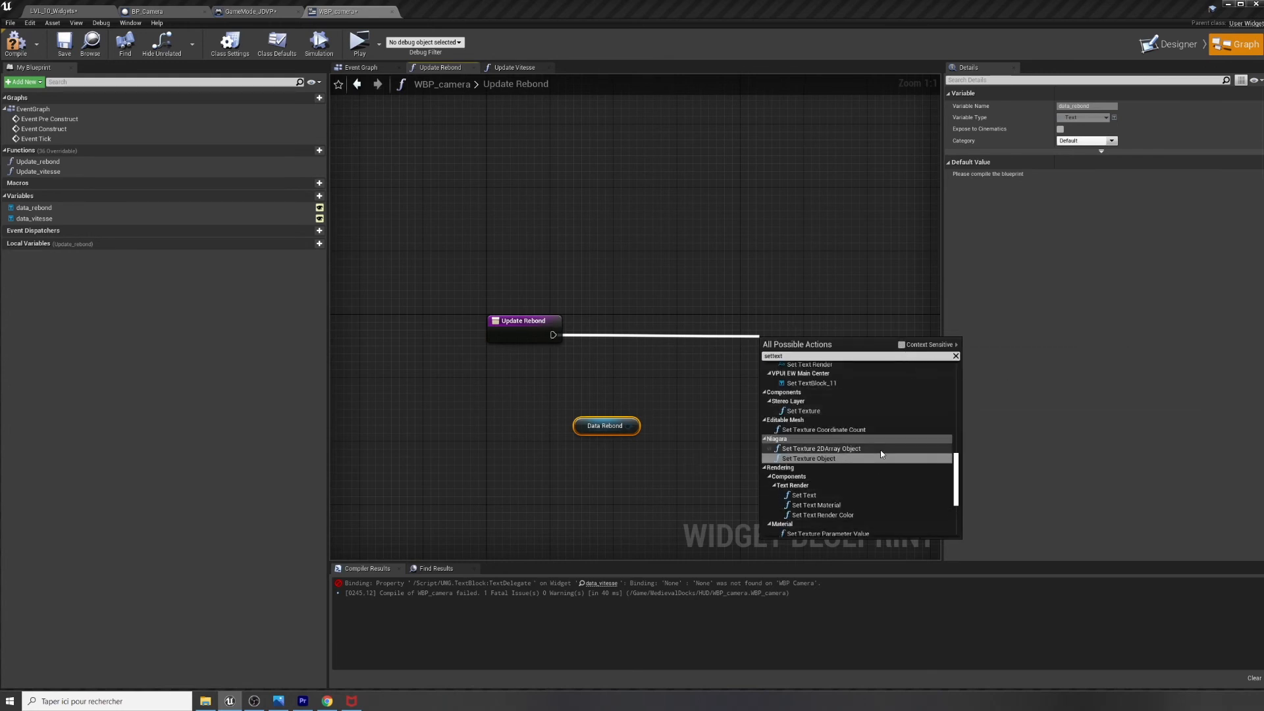
{"action": "scroll", "coordinate": [881, 454], "scroll_direction": "down", "scroll_amount": 5}
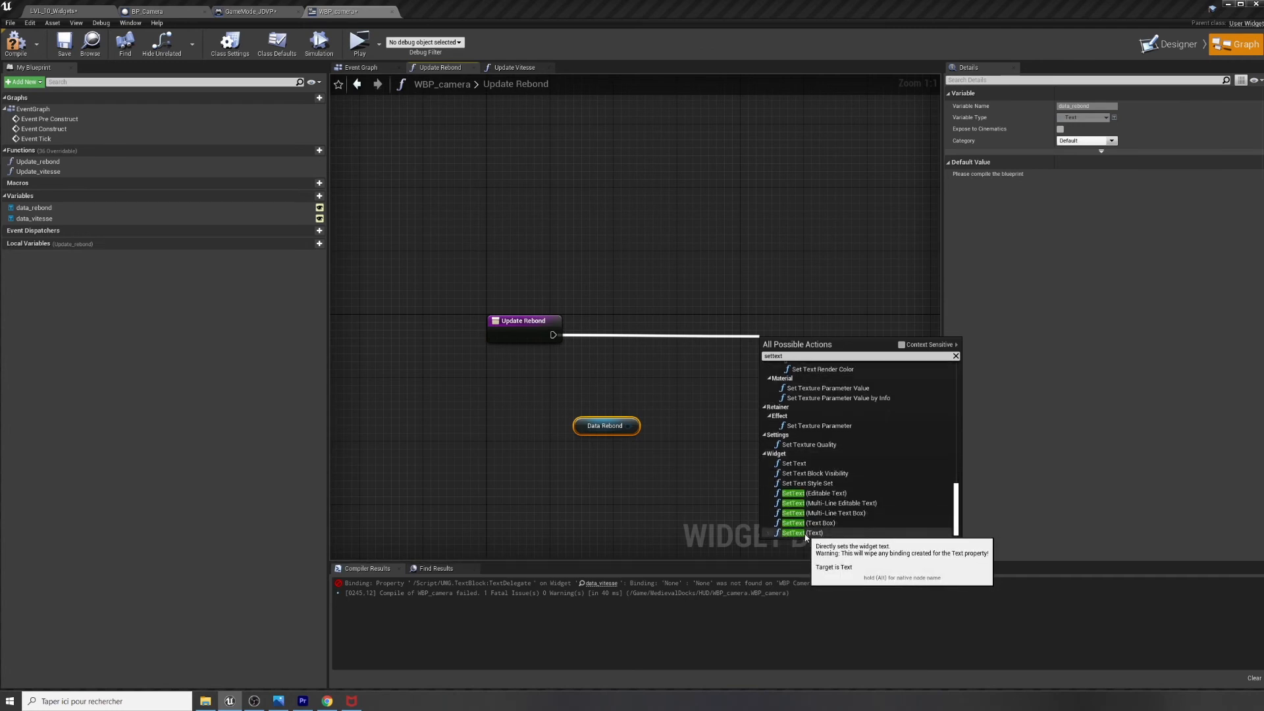
{"action": "left_click", "coordinate": [794, 532]}
{"action": "left_click_drag", "start_coordinate": [792, 354], "coordinate": [768, 323]}
{"action": "left_click_drag", "start_coordinate": [629, 427], "coordinate": [742, 348]}
{"action": "left_click_drag", "start_coordinate": [583, 427], "coordinate": [662, 356]}
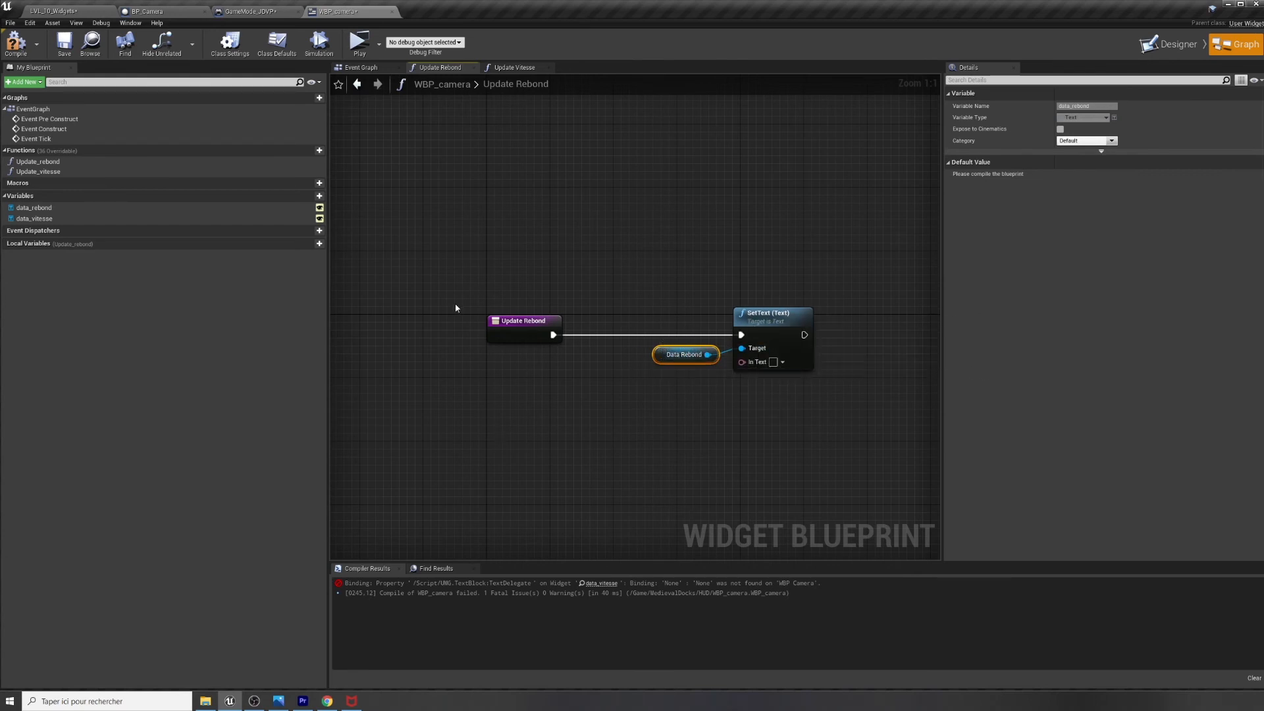
Add a float input parameter named BPI_rebond to the Update Rebond function
{"action": "left_click_drag", "start_coordinate": [510, 318], "coordinate": [477, 319]}
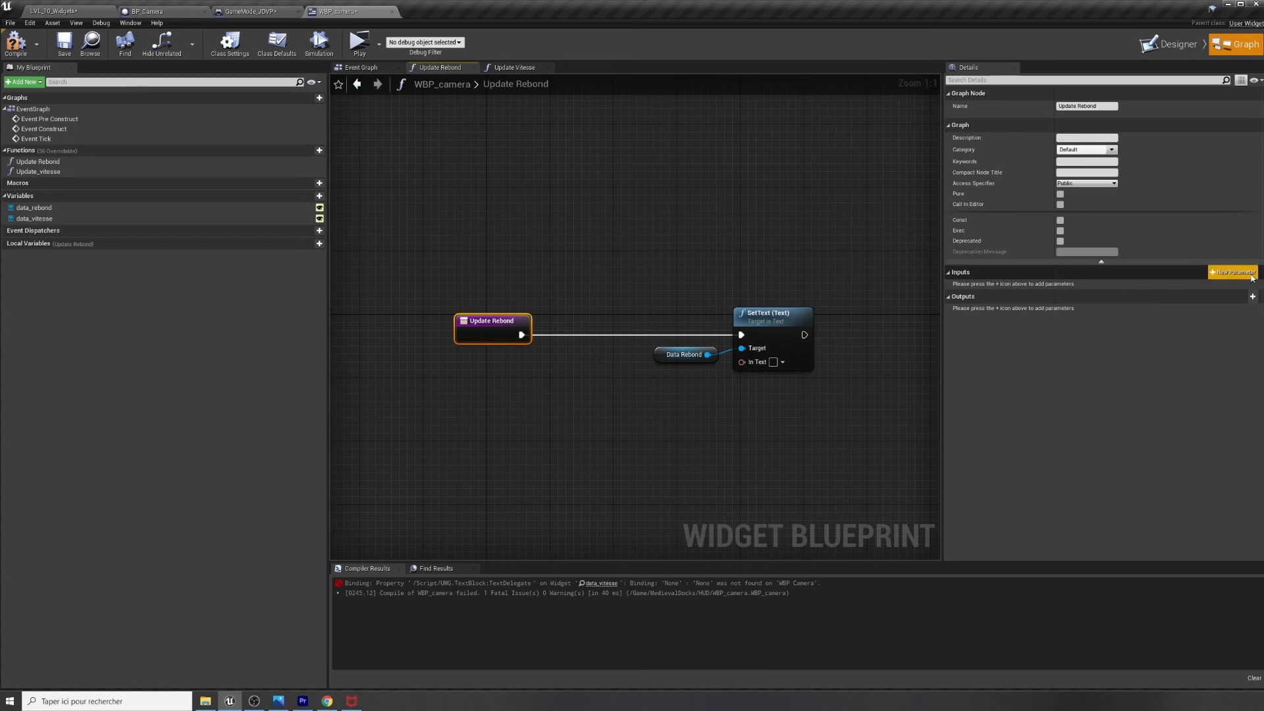
{"action": "left_click", "coordinate": [1250, 276]}
{"action": "left_click", "coordinate": [1011, 285]}
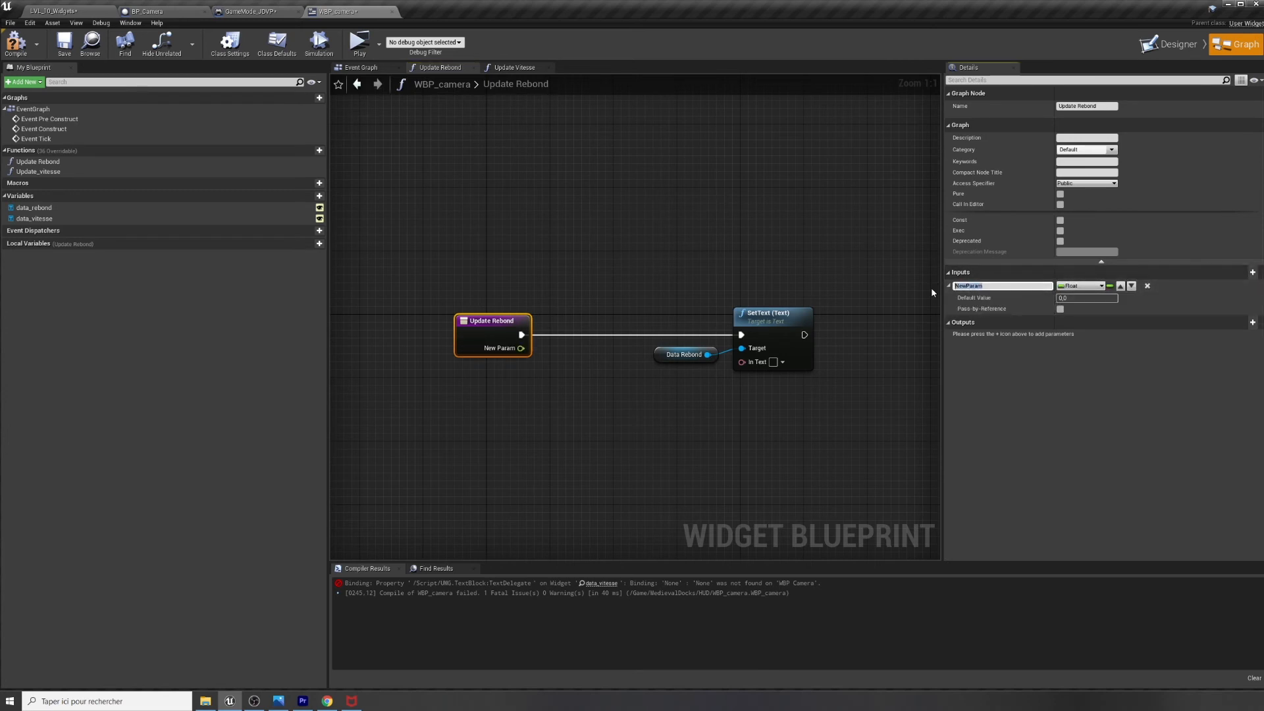
{"action": "type", "text": "BPI_rebond"}
{"action": "left_click", "coordinate": [428, 405]}
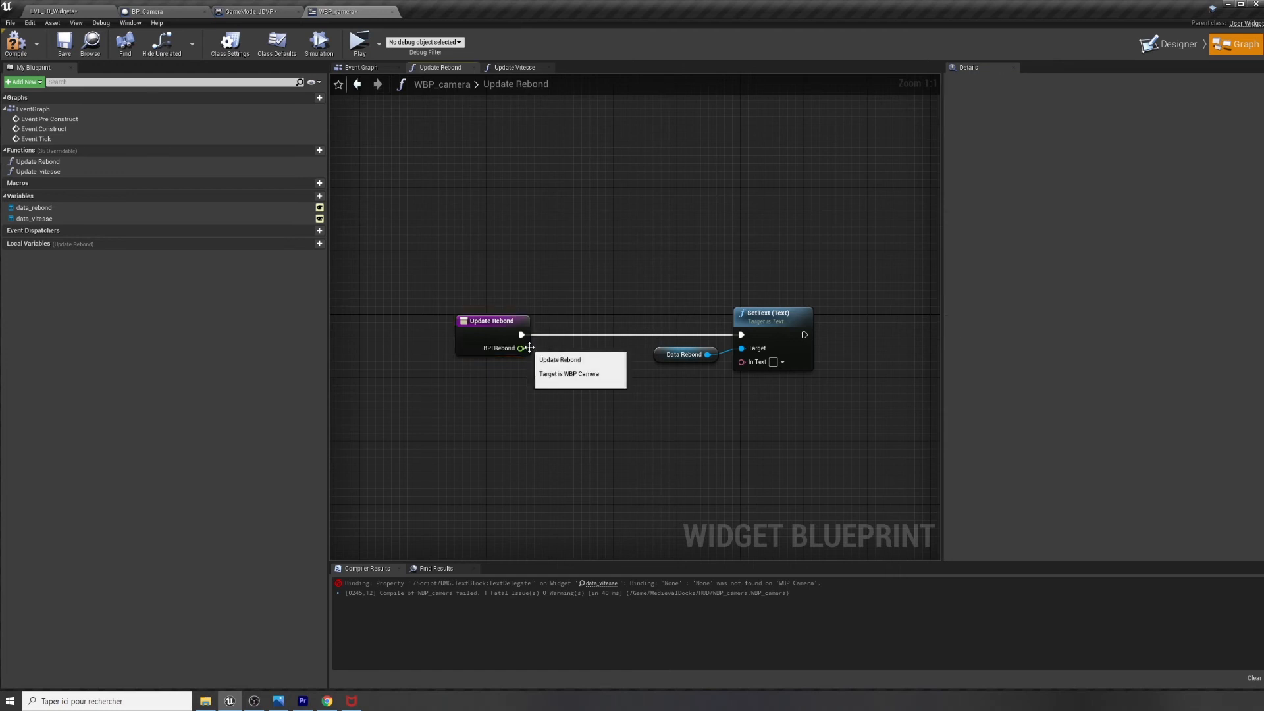
Connect BPI Rebond to SetText's In Text through a ToText (float) conversion, placing the conversion node below the execution wire
{"action": "left_click_drag", "start_coordinate": [520, 348], "coordinate": [742, 362]}
{"action": "left_click_drag", "start_coordinate": [652, 316], "coordinate": [628, 380]}
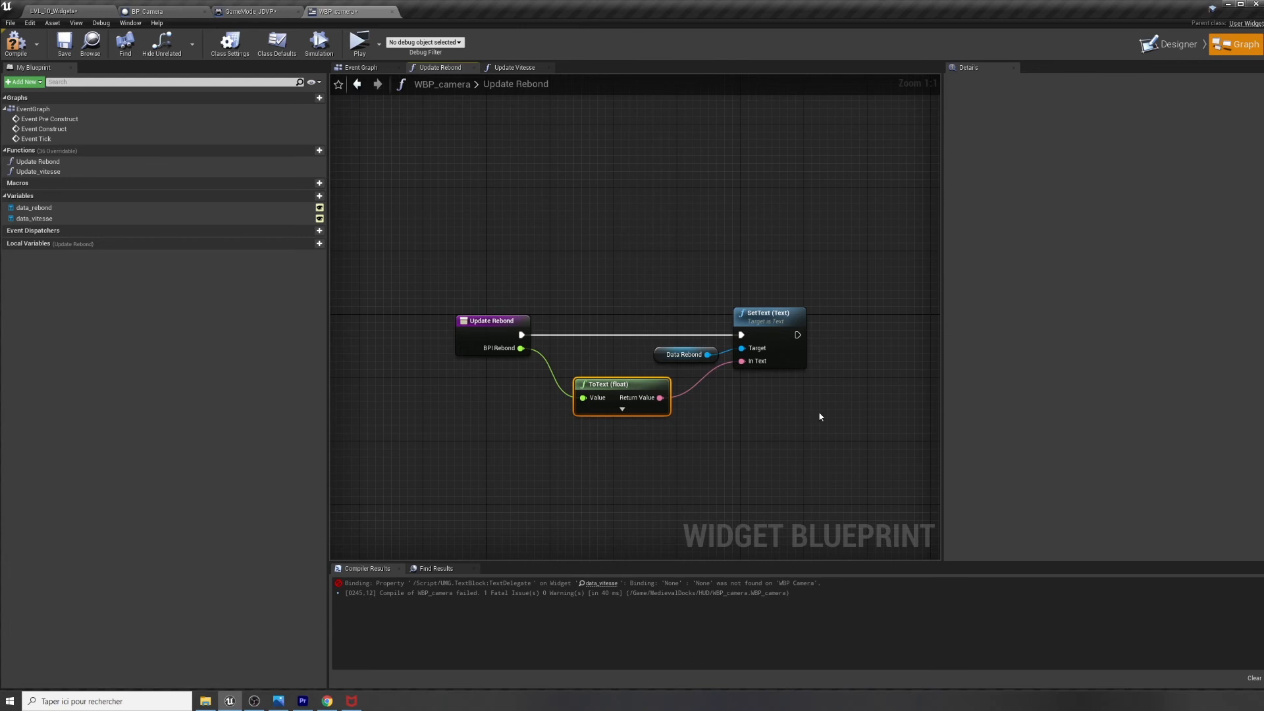
{"action": "right_click_drag", "start_coordinate": [819, 428], "coordinate": [765, 422]}
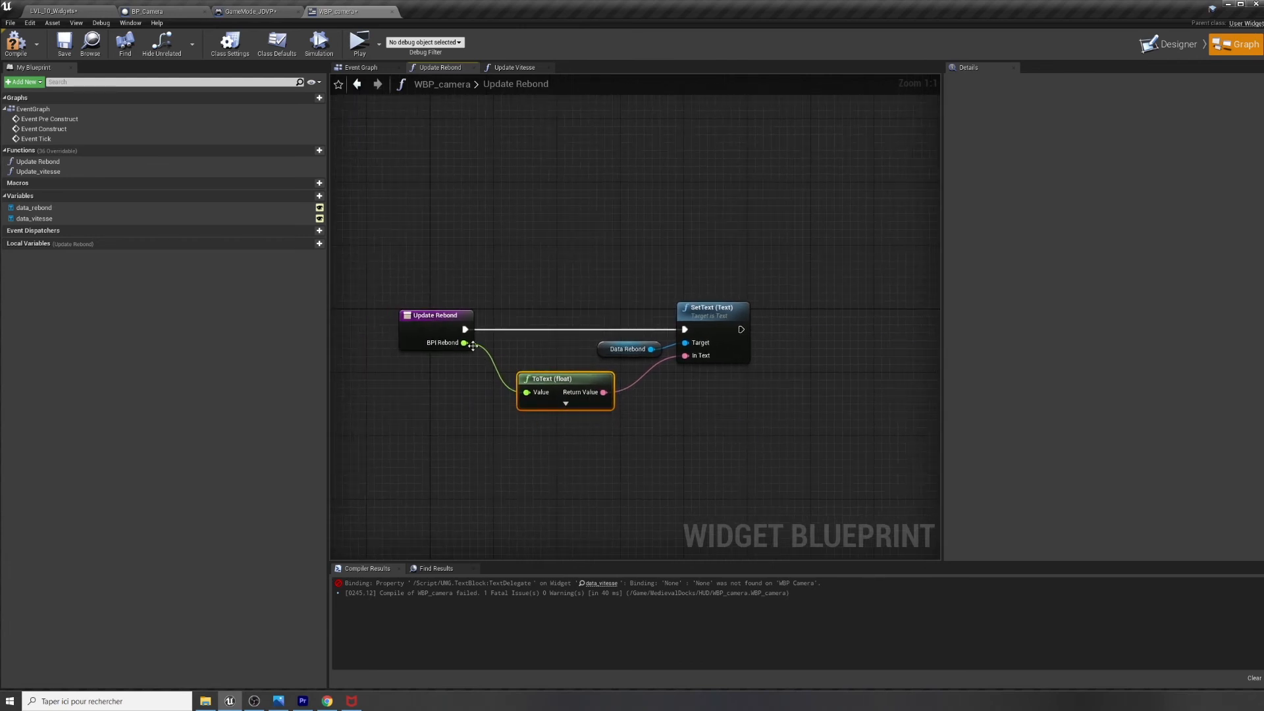
{"action": "right_click_drag", "start_coordinate": [767, 428], "coordinate": [746, 431]}
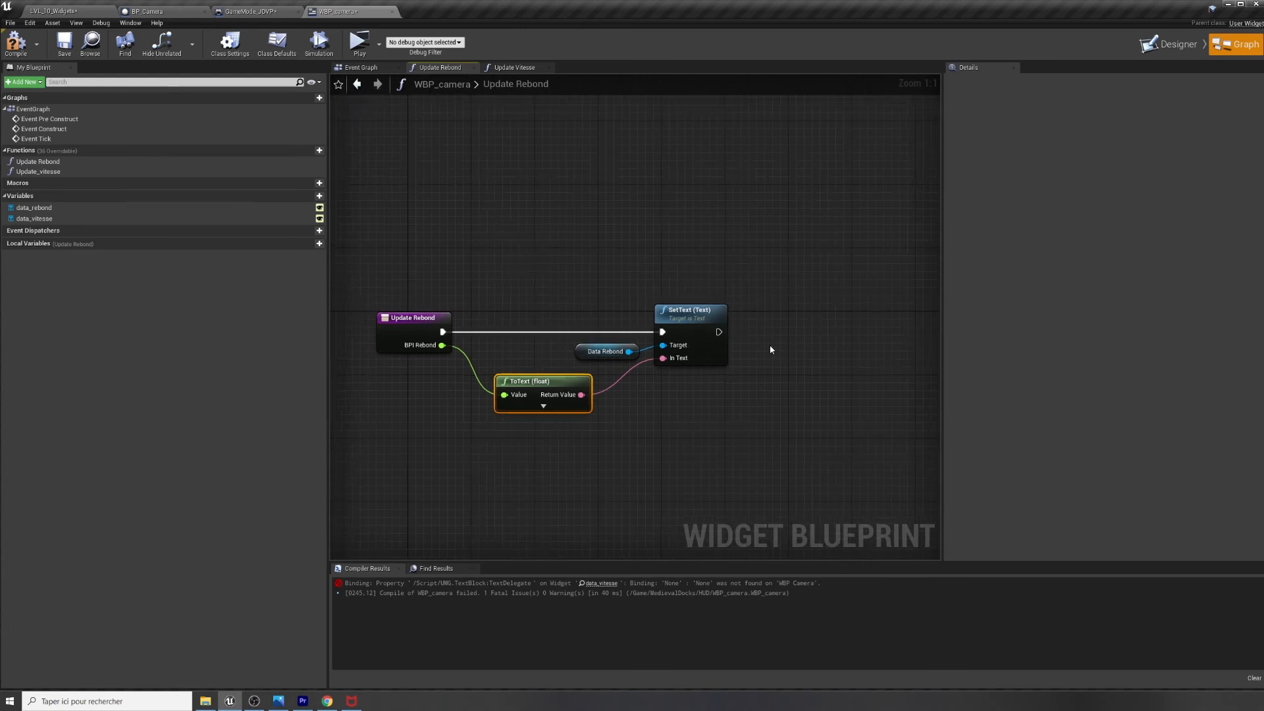
End Update Rebond with a Return Node after SetText, and compile and save WBP_camera
{"action": "left_click_drag", "start_coordinate": [720, 332], "coordinate": [793, 334]}
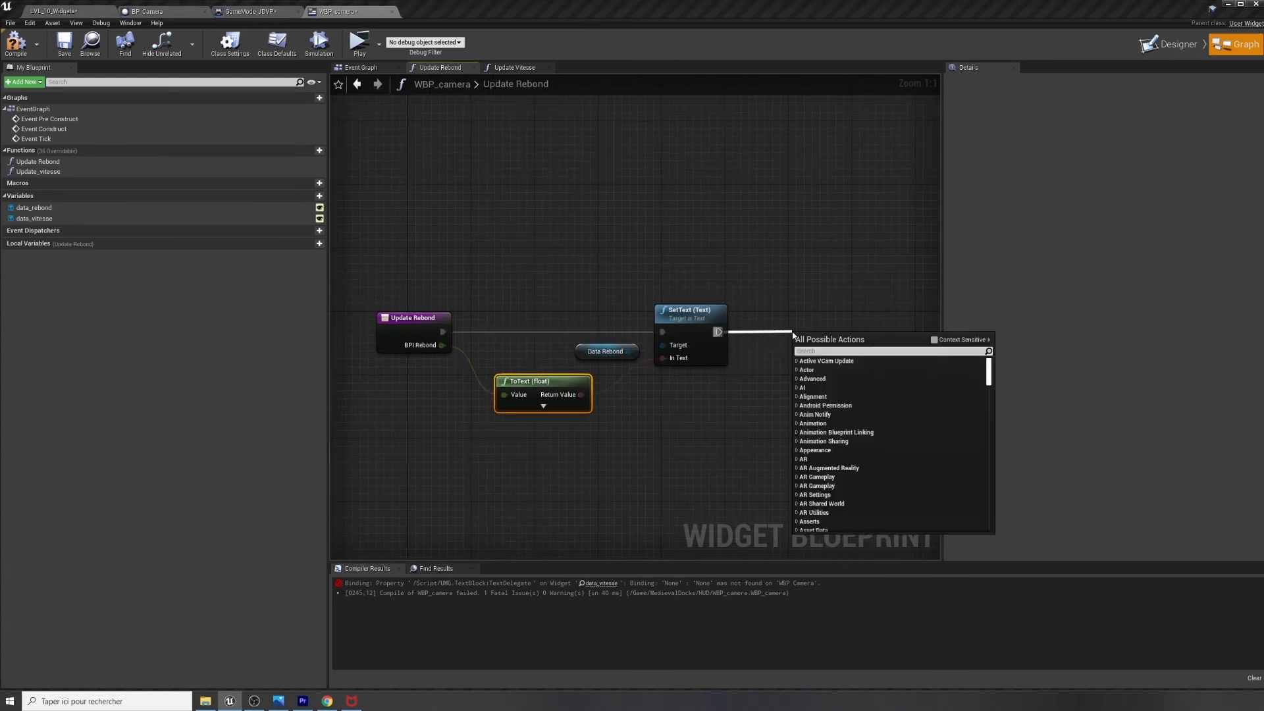
{"action": "type", "text": "return"}
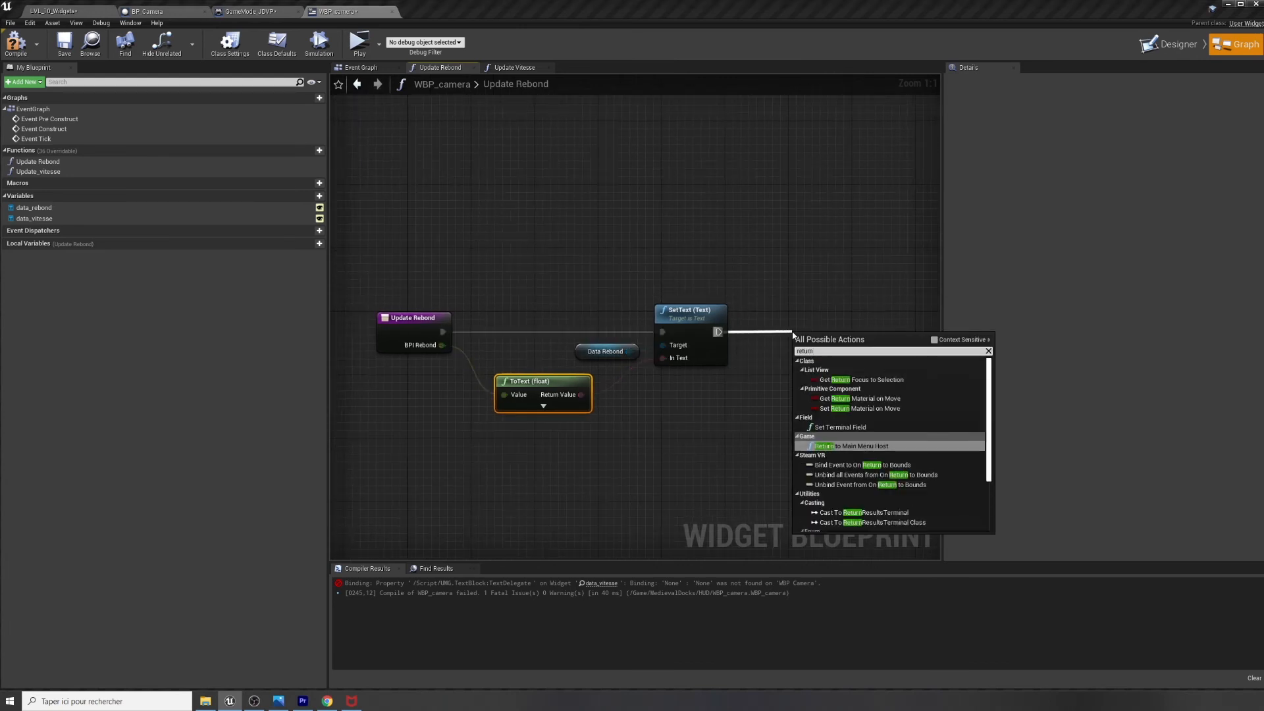
{"action": "type", "text": " n"}
{"action": "key", "text": "Return"}
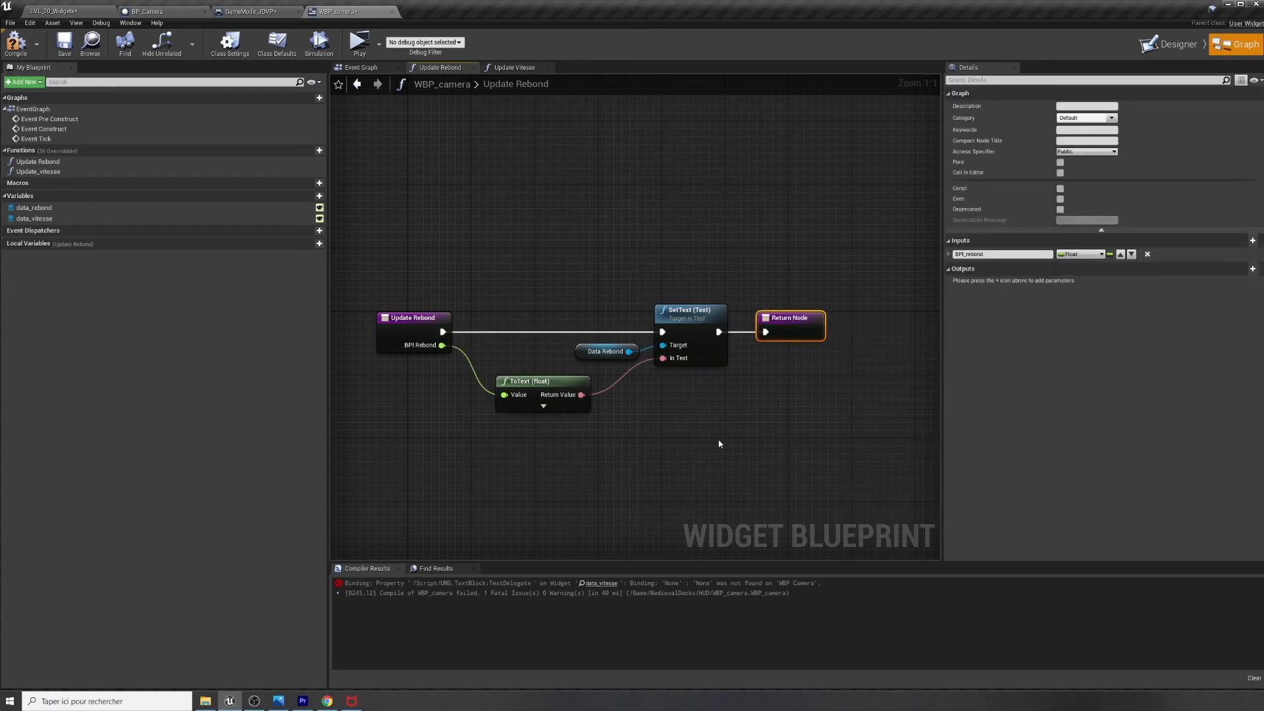
{"action": "right_click_drag", "start_coordinate": [373, 362], "coordinate": [437, 361]}
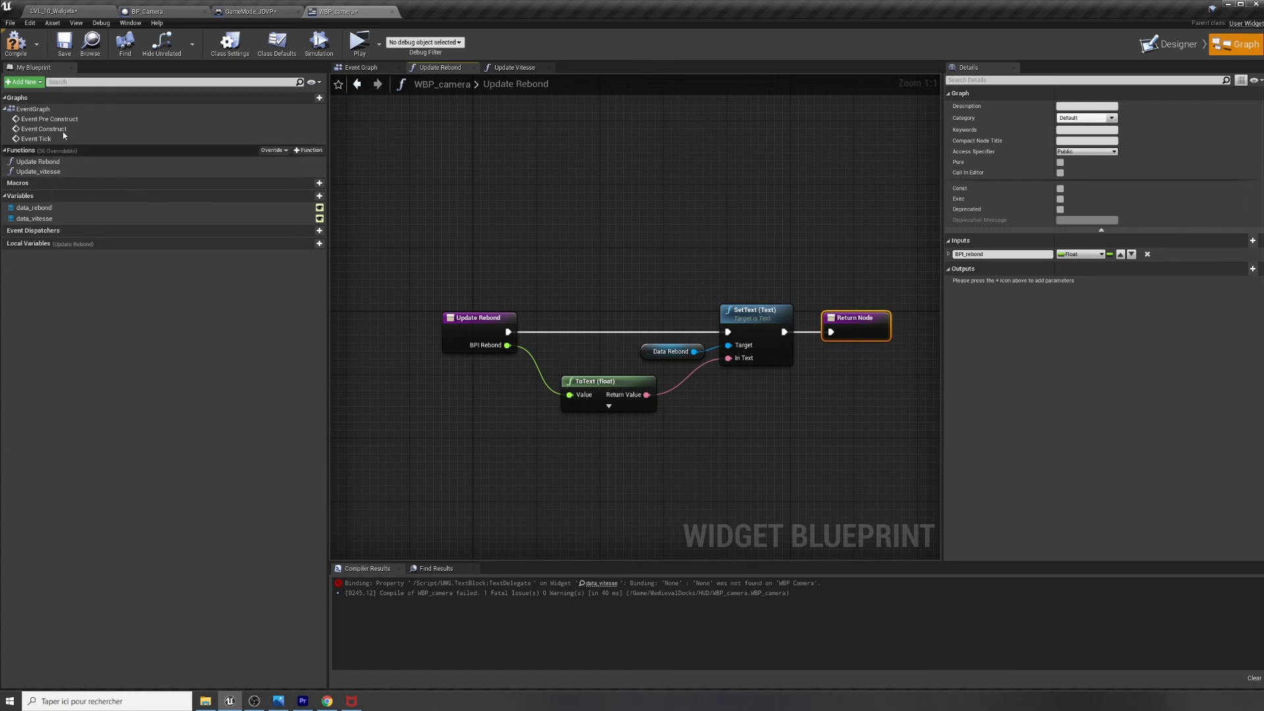
{"action": "left_click", "coordinate": [16, 43]}
{"action": "left_click", "coordinate": [63, 44]}
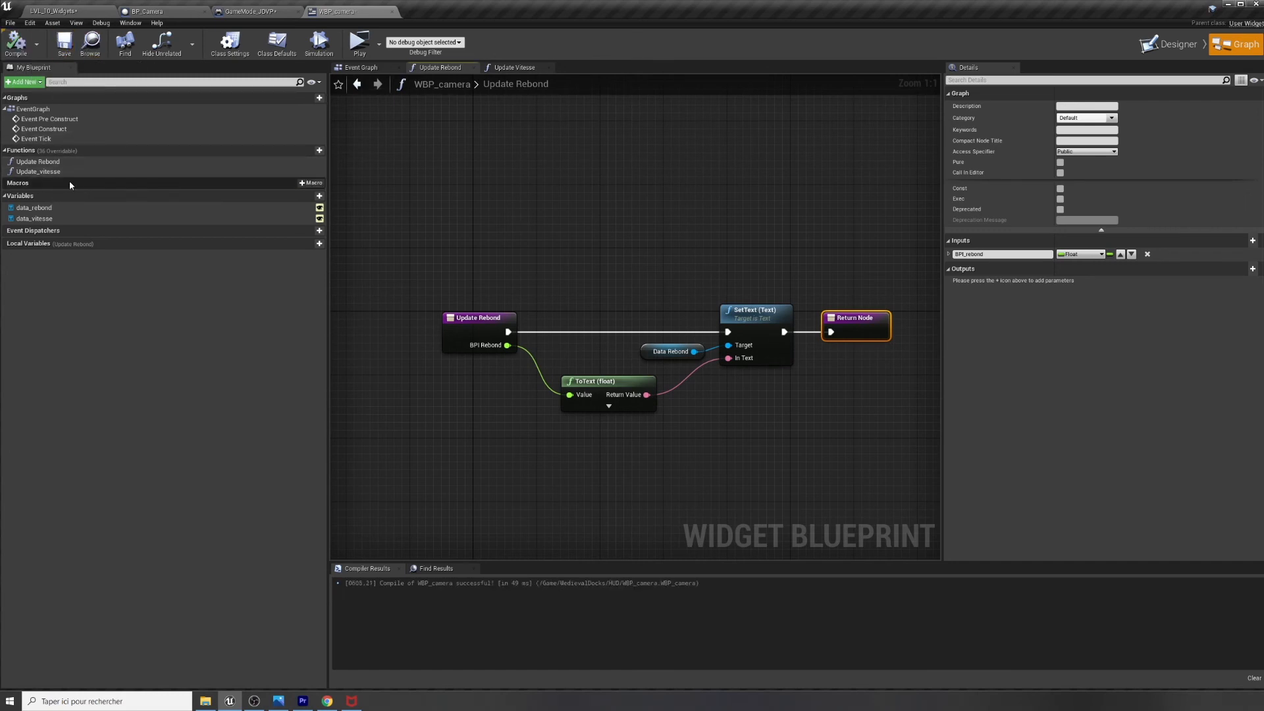
Open the Update_vitesse function and add a float input parameter named BPI_vitesse
{"action": "double_click", "coordinate": [39, 172]}
{"action": "right_click_drag", "start_coordinate": [692, 408], "coordinate": [527, 386]}
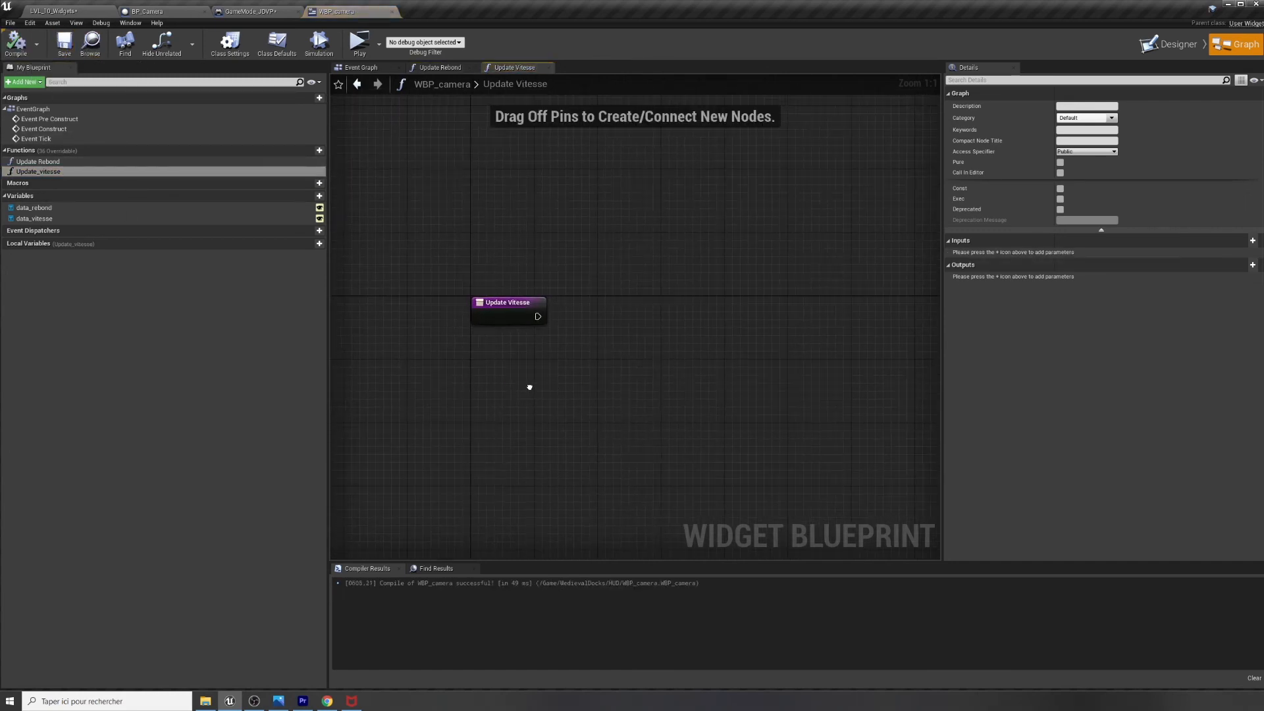
{"action": "left_click", "coordinate": [500, 305]}
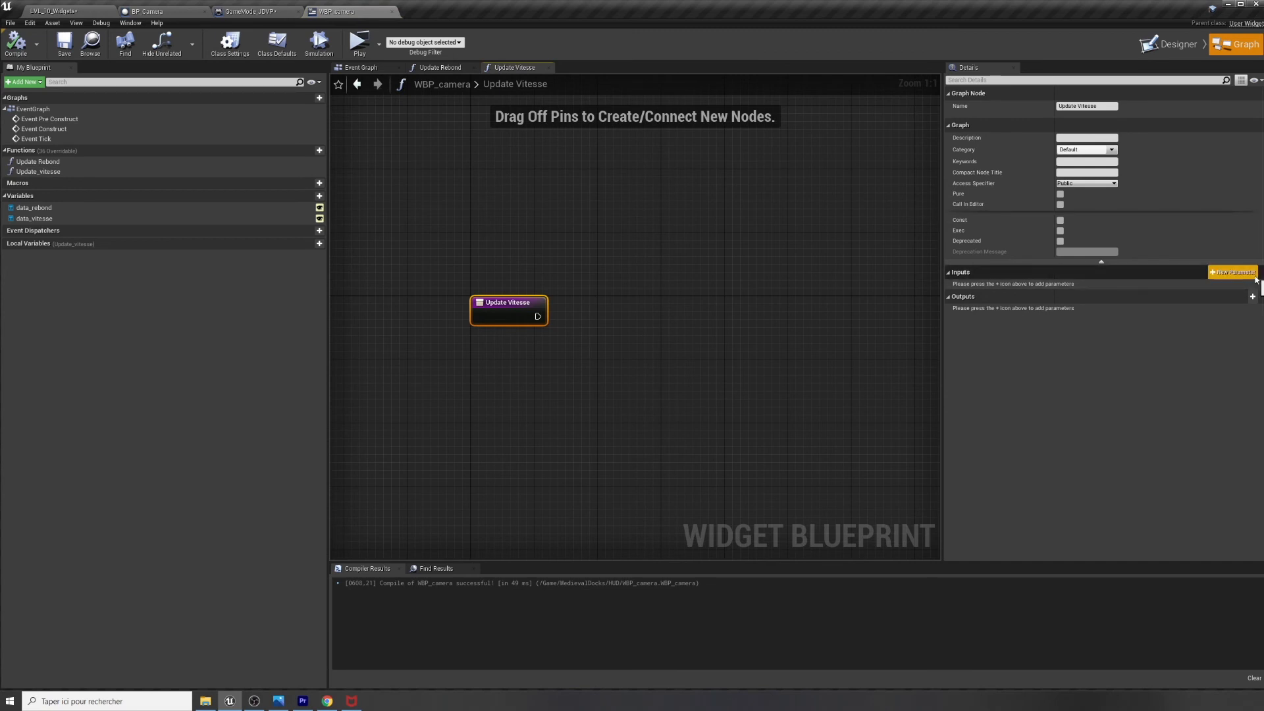
{"action": "left_click", "coordinate": [1252, 272]}
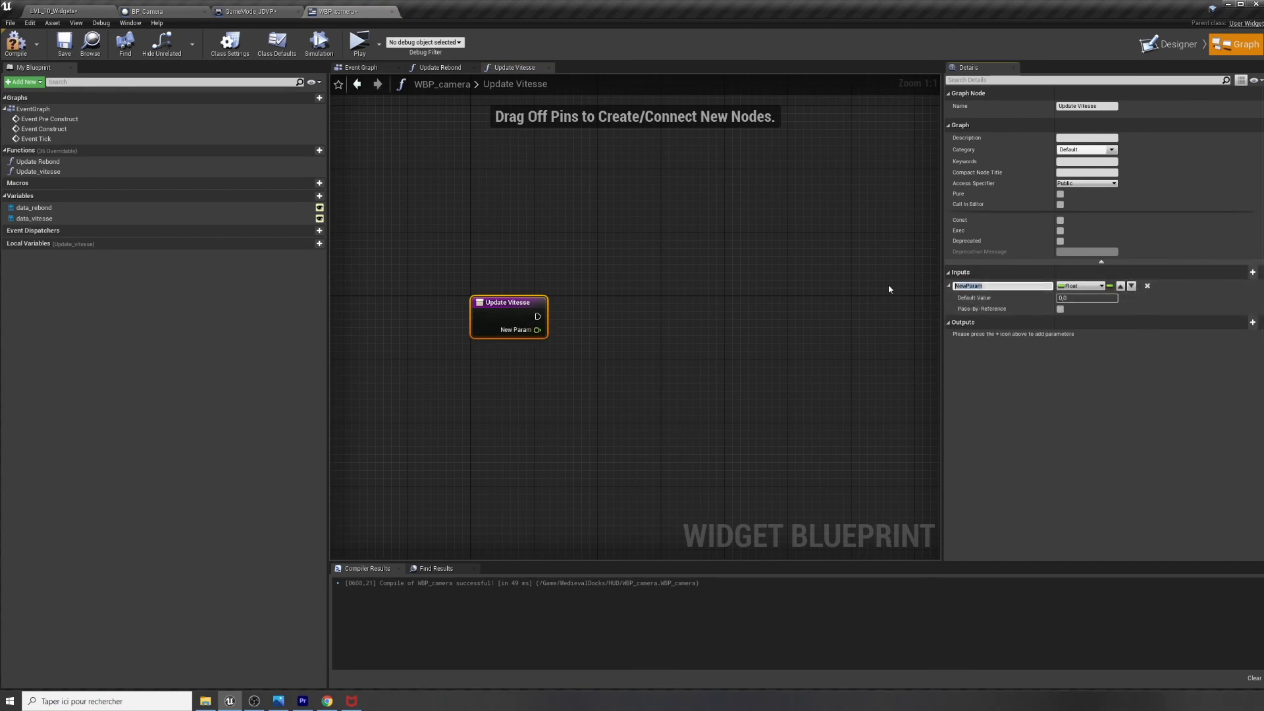
{"action": "type", "text": "BPI_vitesse"}
{"action": "key", "text": "Return"}
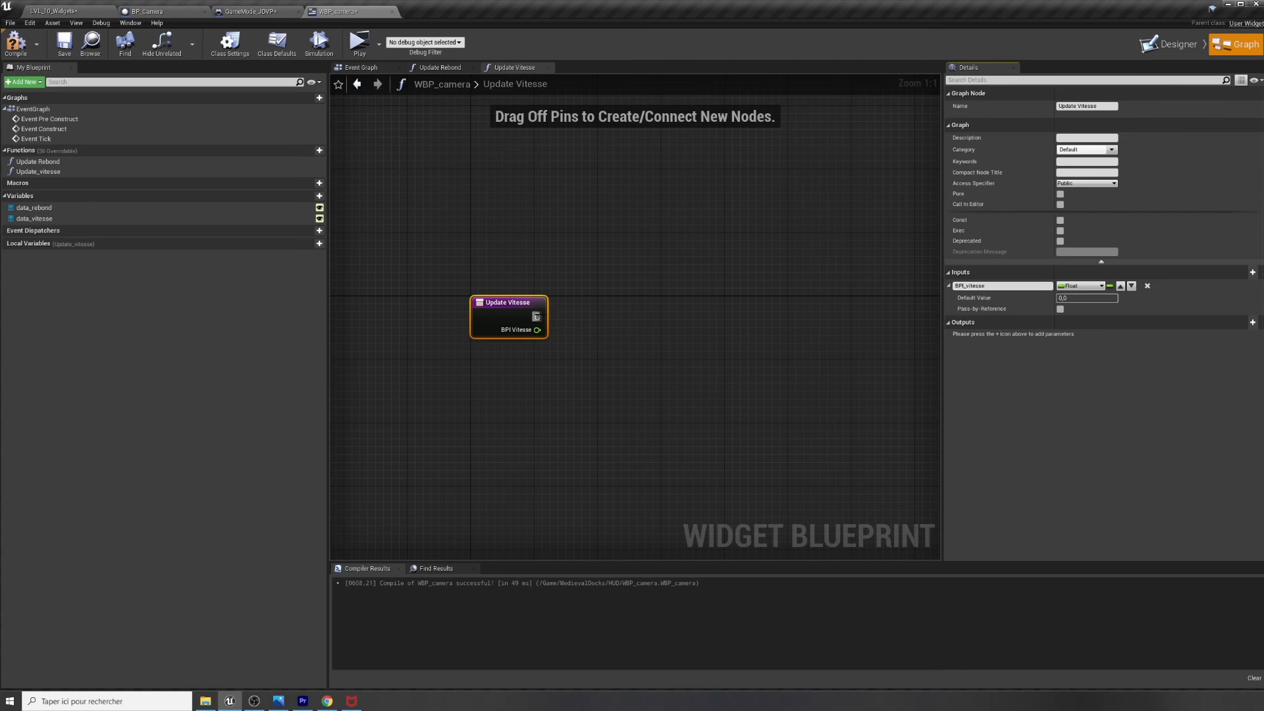
Add a SetText (Text) node after the Update Vitesse entry with a data_vitesse getter as its target
{"action": "left_click_drag", "start_coordinate": [537, 317], "coordinate": [668, 321]}
{"action": "type", "text": "settext"}
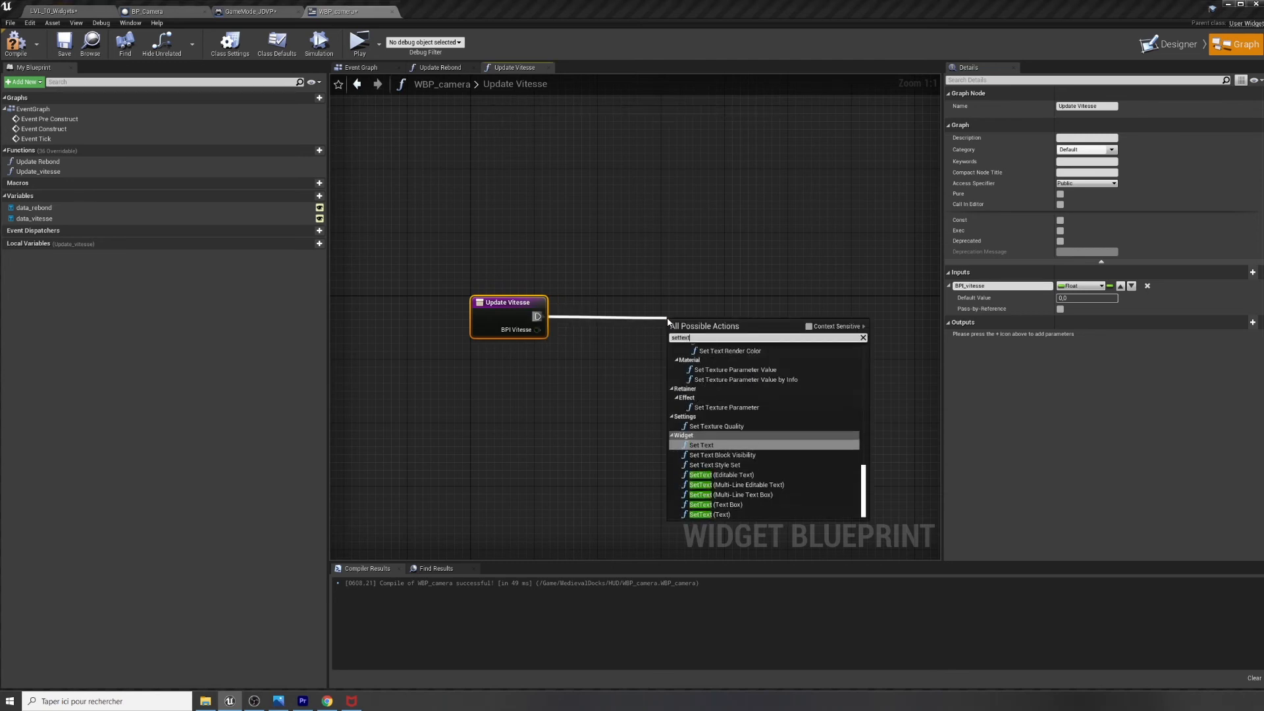
{"action": "left_click", "coordinate": [711, 514]}
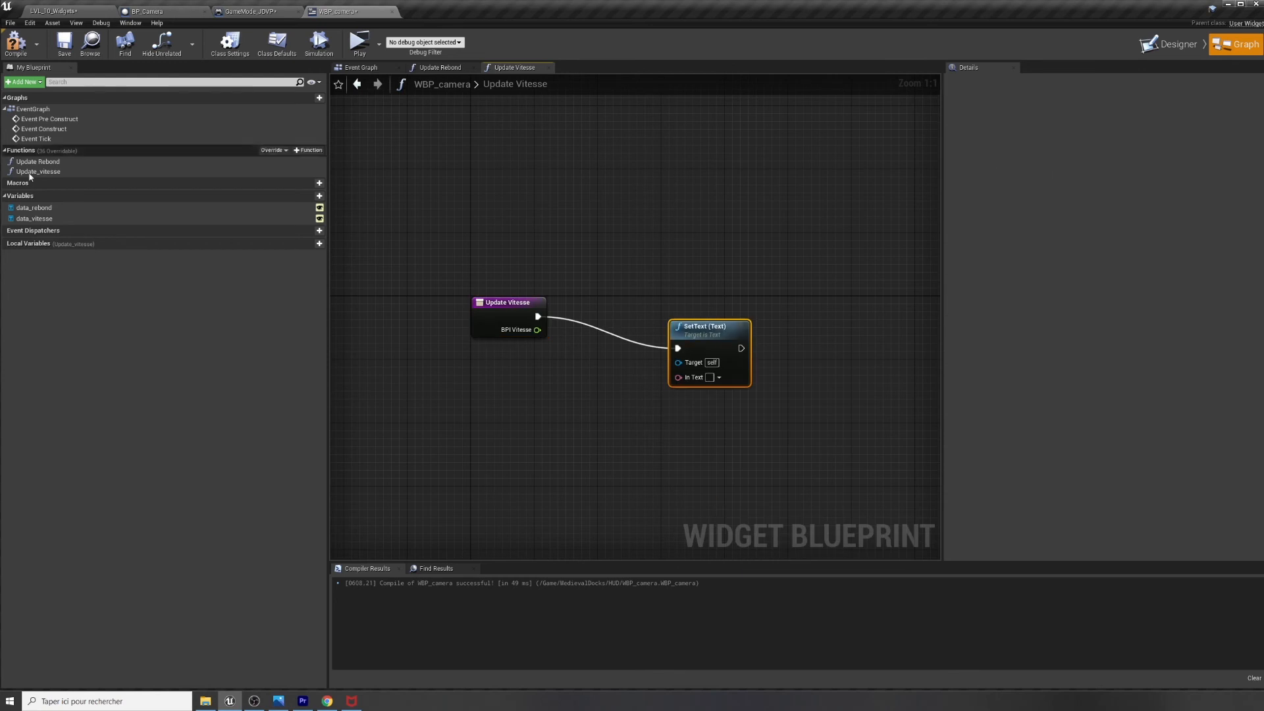
{"action": "left_click_drag", "start_coordinate": [34, 219], "coordinate": [679, 362]}
{"action": "left_click", "coordinate": [597, 429]}
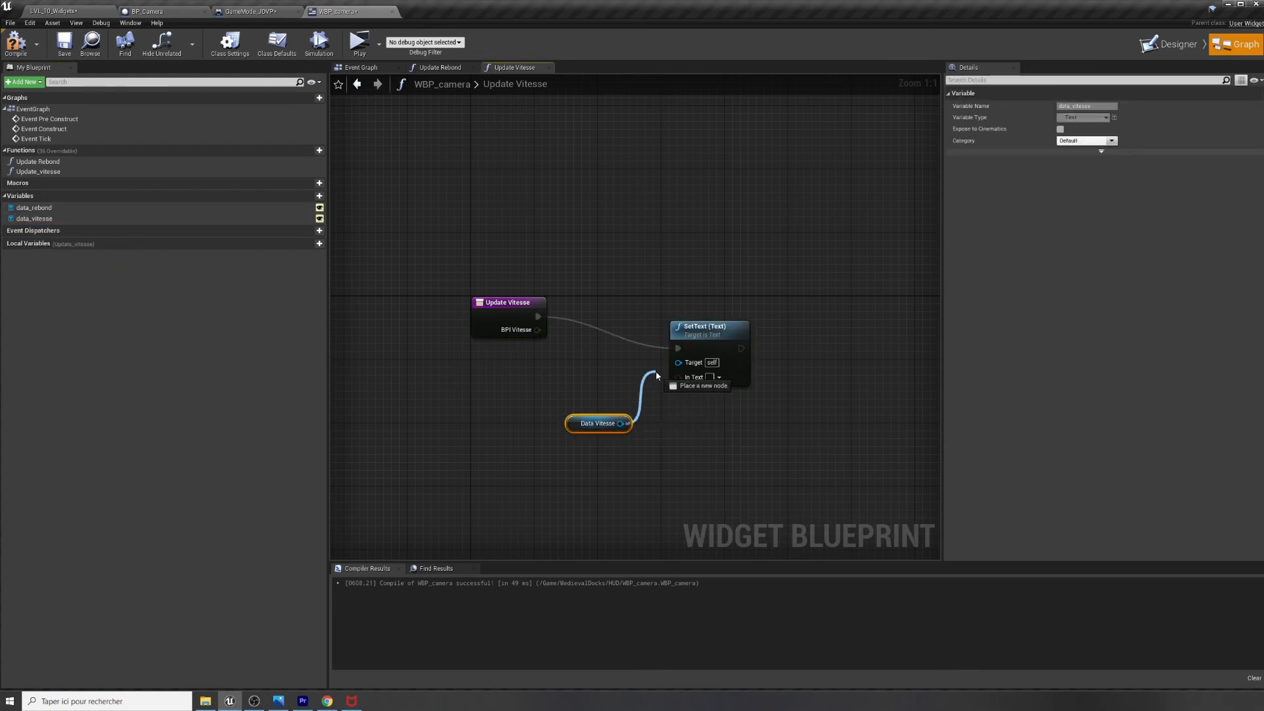
{"action": "left_click_drag", "start_coordinate": [570, 422], "coordinate": [594, 359]}
{"action": "left_click_drag", "start_coordinate": [706, 335], "coordinate": [769, 312]}
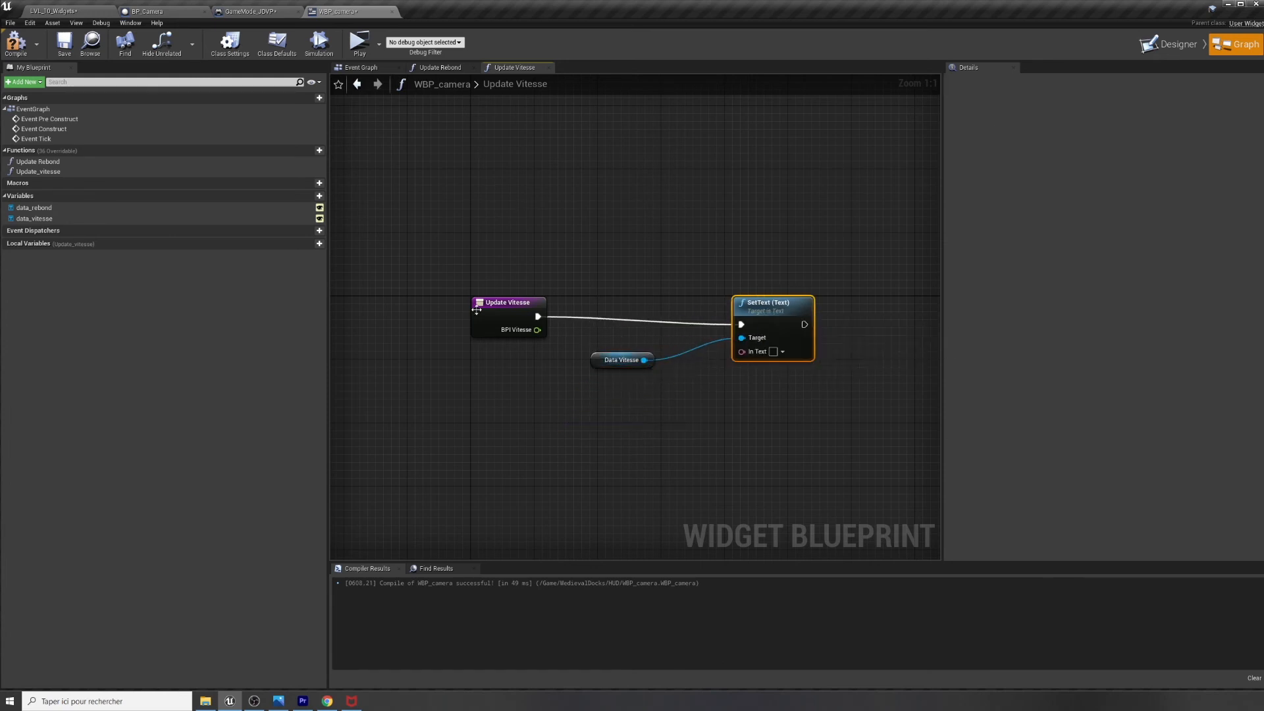
Connect BPI Vitesse to SetText's In Text through a ToText (float) conversion and add a Return Node after SetText
{"action": "left_click_drag", "start_coordinate": [544, 334], "coordinate": [743, 351]}
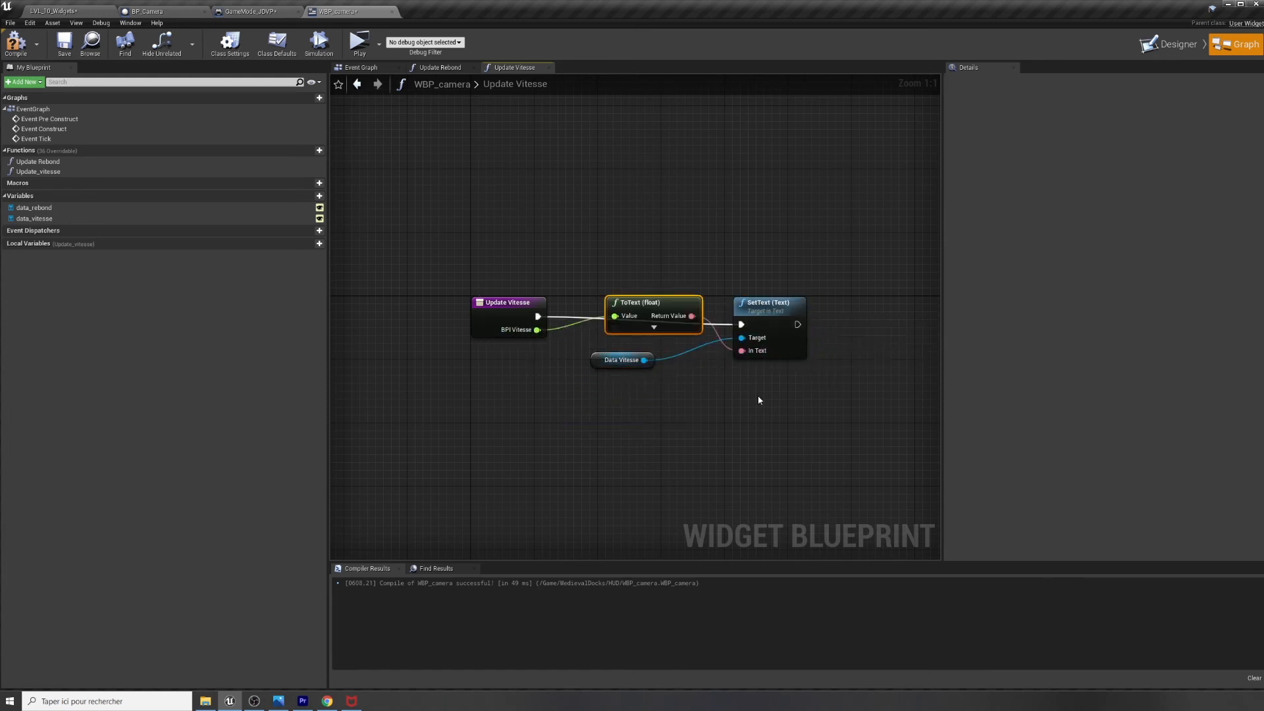
{"action": "right_click_drag", "start_coordinate": [756, 397], "coordinate": [664, 433]}
{"action": "left_click_drag", "start_coordinate": [691, 348], "coordinate": [767, 338]}
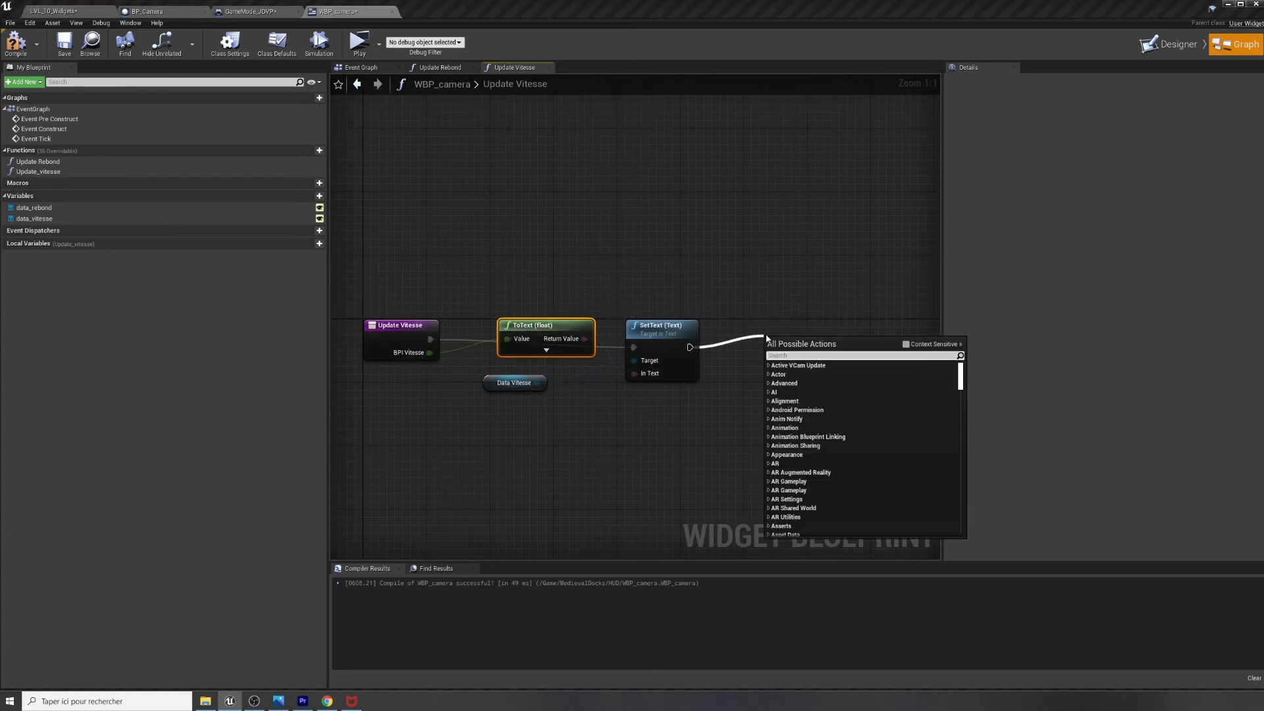
{"action": "type", "text": "return"}
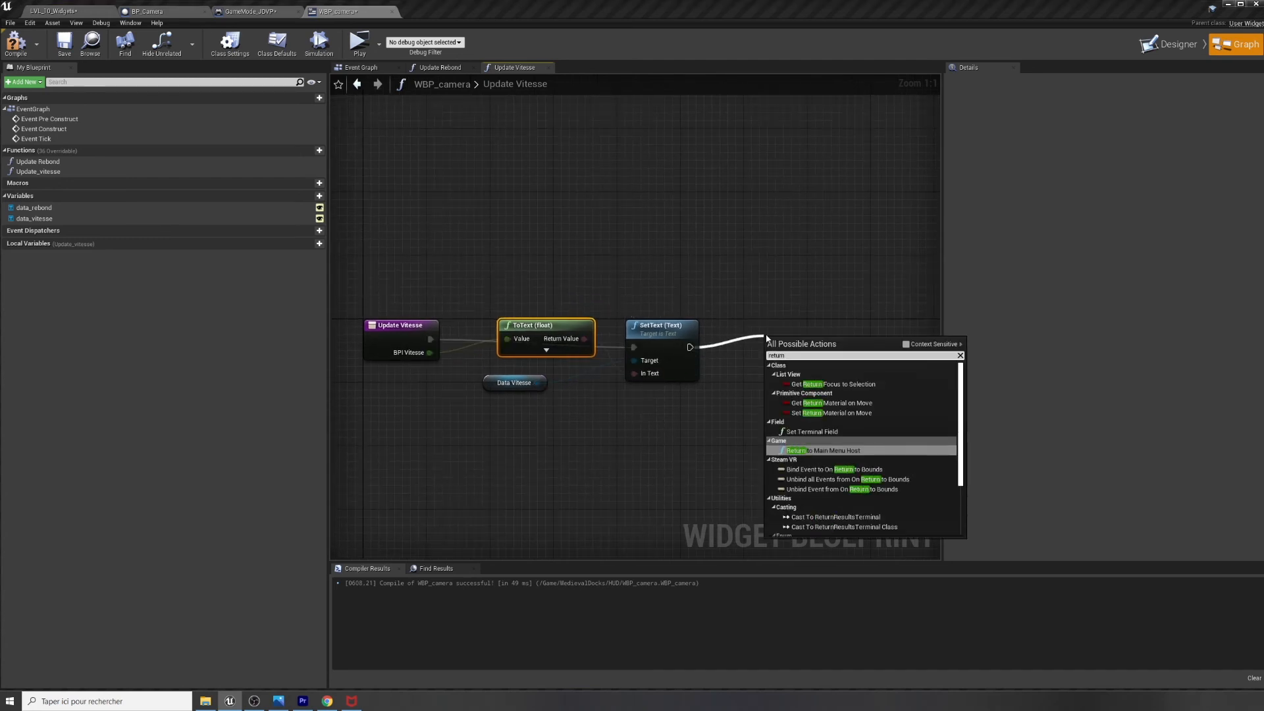
{"action": "type", "text": " node"}
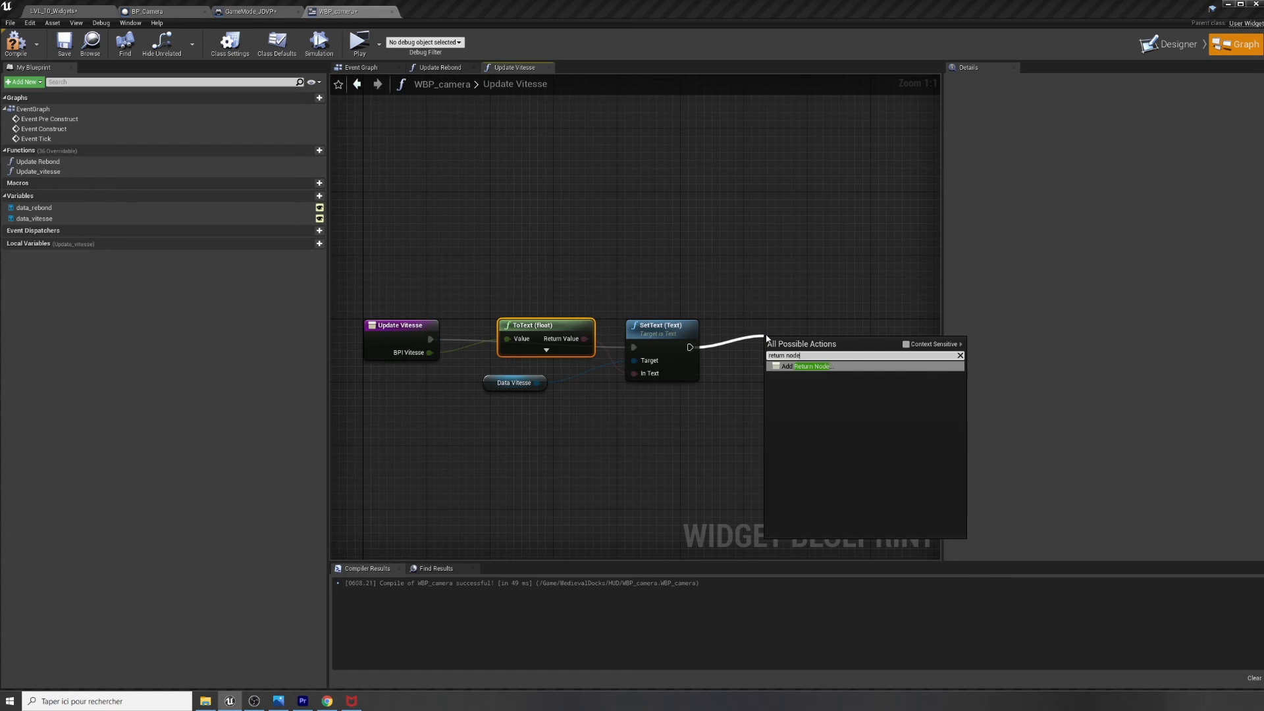
{"action": "left_click", "coordinate": [821, 367]}
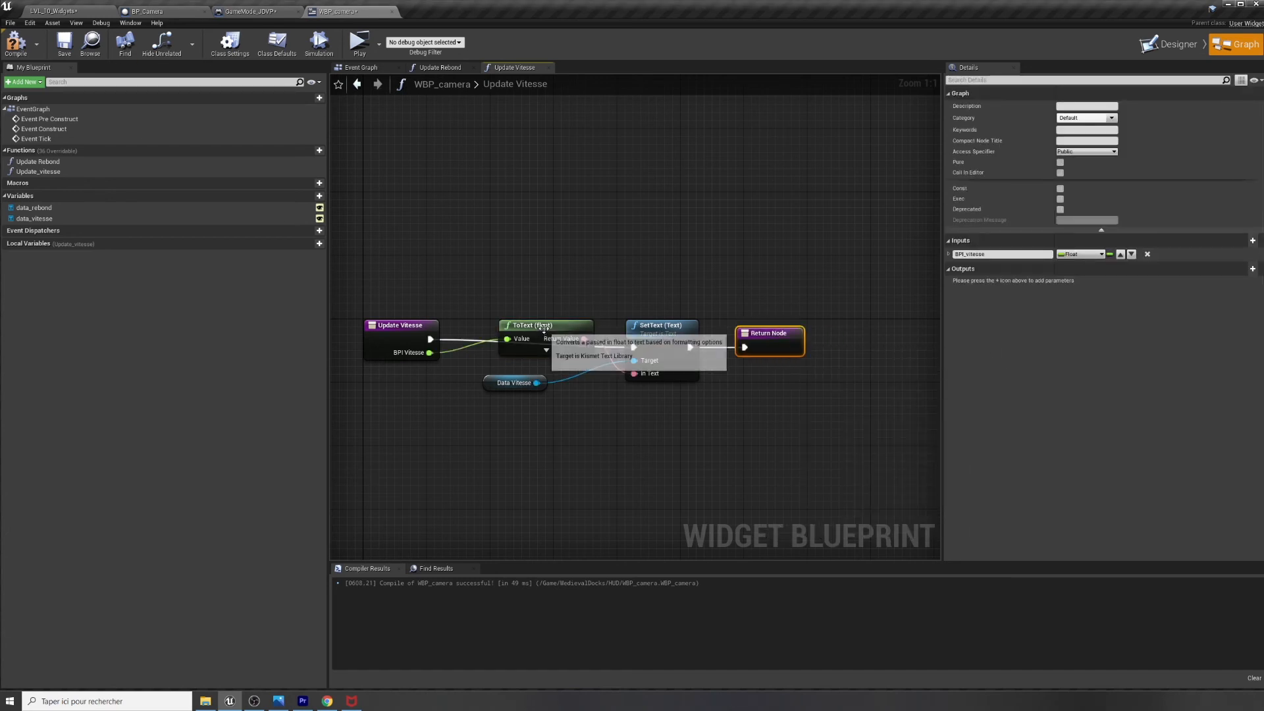
Tidy the ToText and SetText nodes in Update Vitesse, and compile and save WBP_camera
{"action": "left_click_drag", "start_coordinate": [544, 327], "coordinate": [545, 336]}
{"action": "left_click_drag", "start_coordinate": [669, 334], "coordinate": [668, 327]}
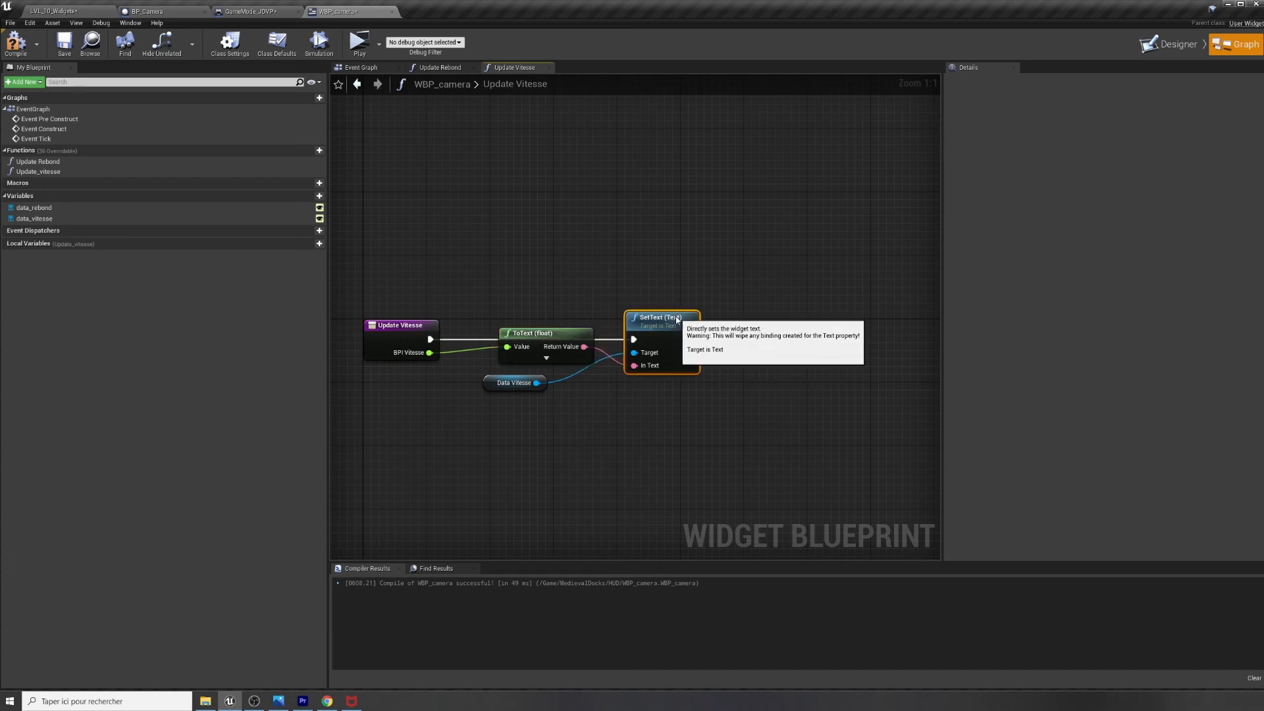
{"action": "left_click", "coordinate": [28, 53]}
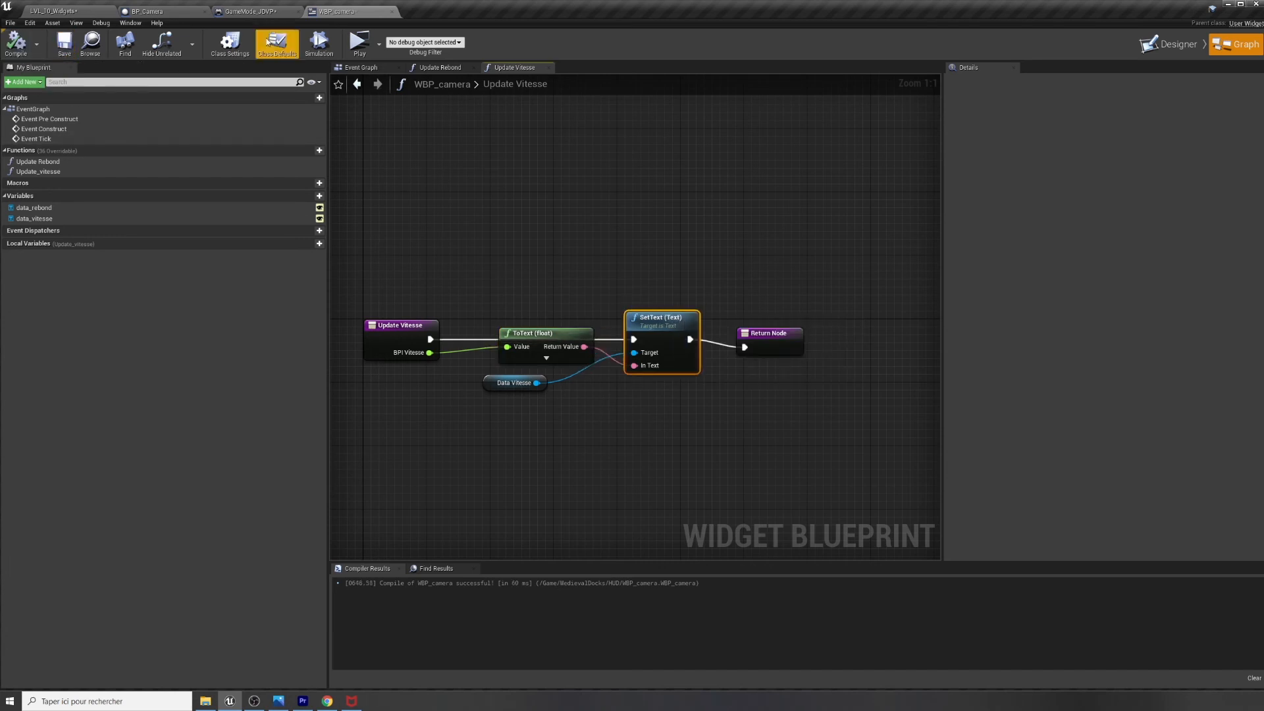
In GameMode_JDVP, add an Update Vitesse call after Event BPI Vitesse and feed it the event's BPI Vitesse value
{"action": "left_click", "coordinate": [284, 11]}
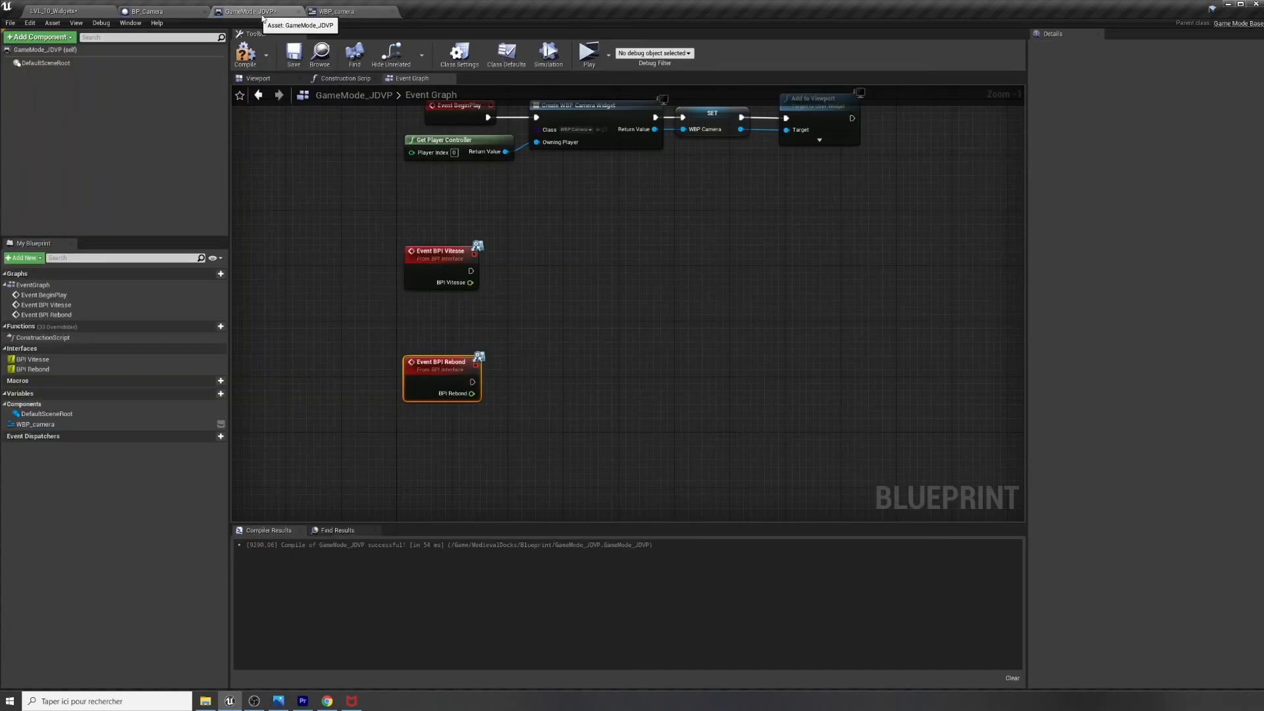
{"action": "left_click_drag", "start_coordinate": [470, 270], "coordinate": [604, 272]}
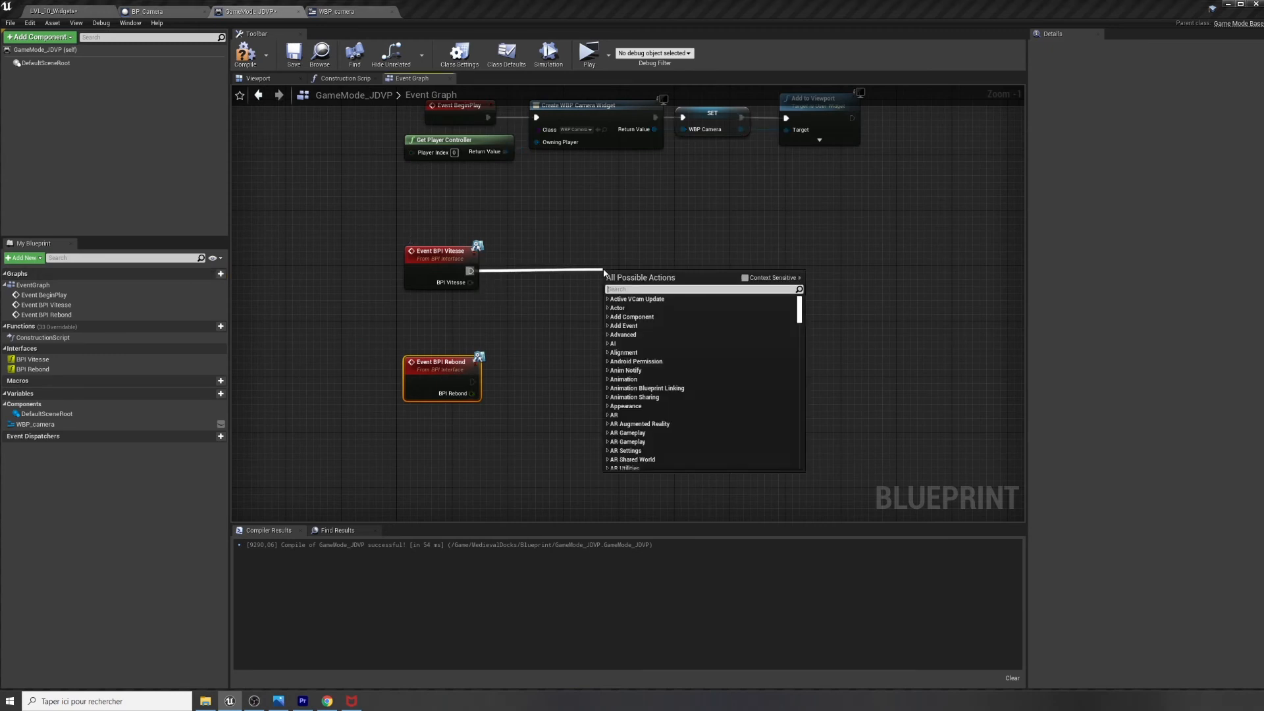
{"action": "type", "text": "updat"}
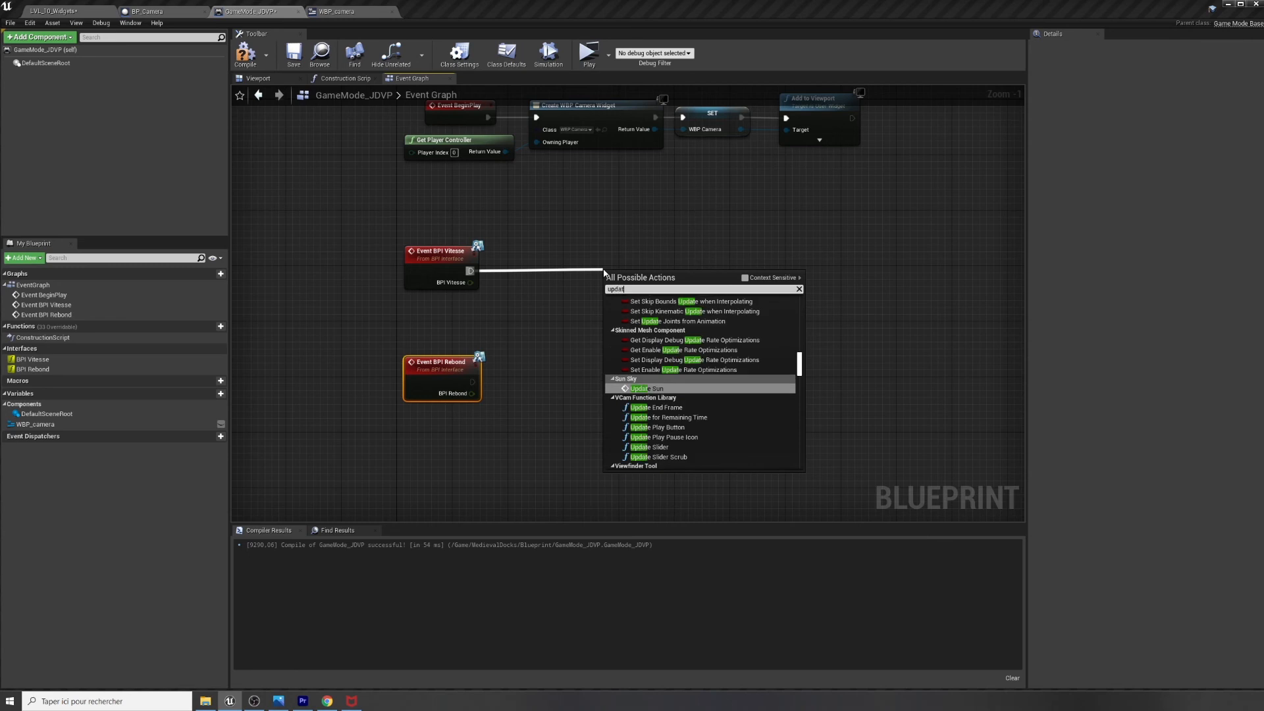
{"action": "type", "text": "evites"}
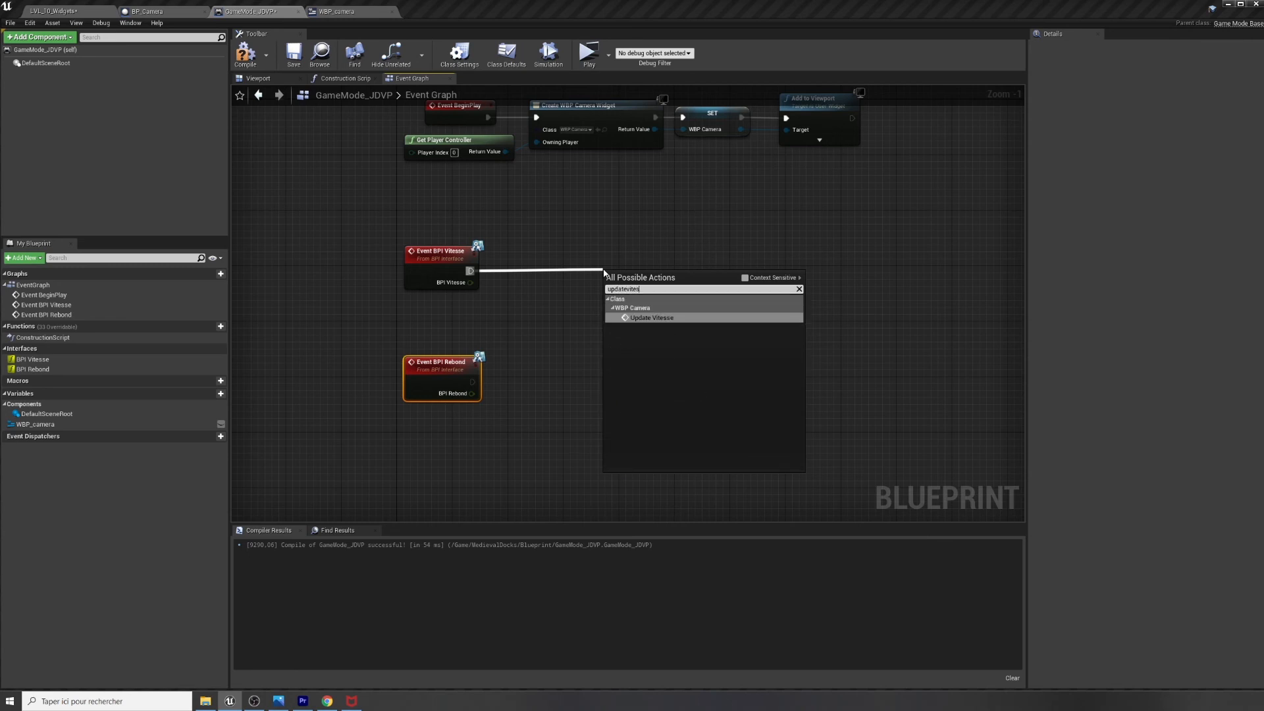
{"action": "type", "text": "s"}
{"action": "key", "text": "Return"}
{"action": "left_click_drag", "start_coordinate": [649, 276], "coordinate": [611, 256]}
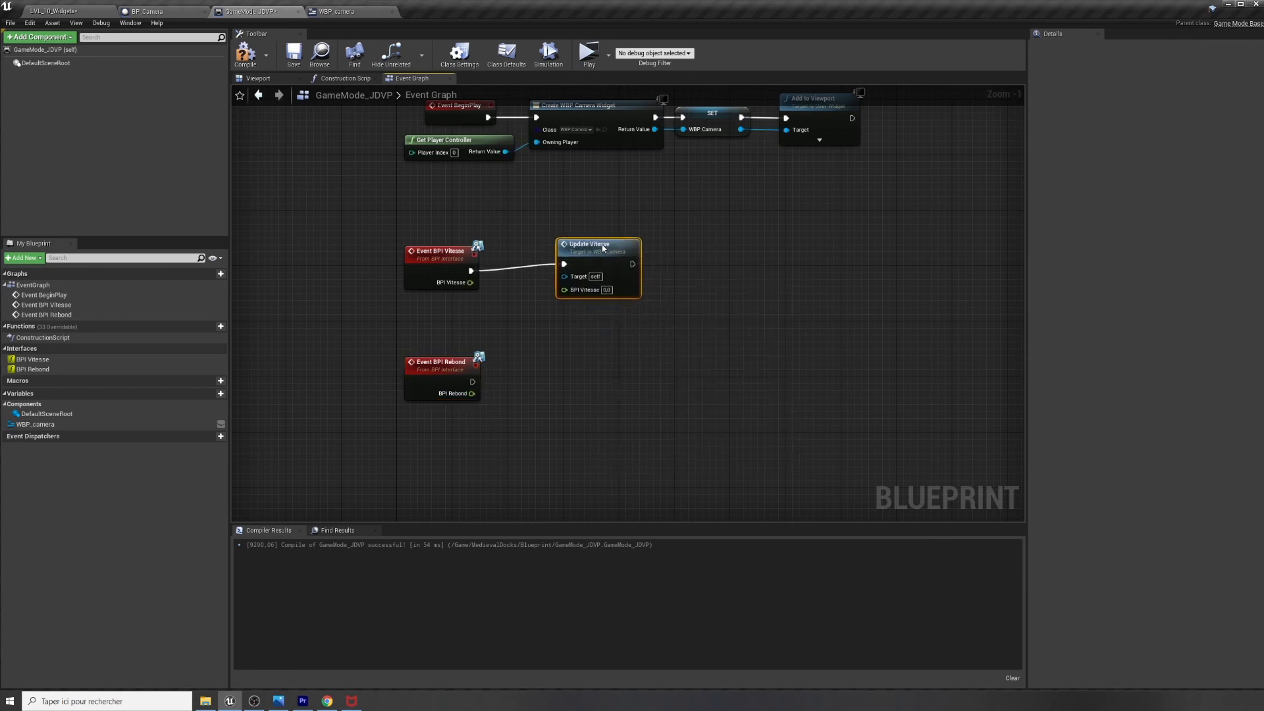
{"action": "left_click_drag", "start_coordinate": [470, 282], "coordinate": [573, 286]}
Connect a WBP_camera getter to Update Vitesse's Target and place it between the two BPI event chains
{"action": "left_click", "coordinate": [28, 425]}
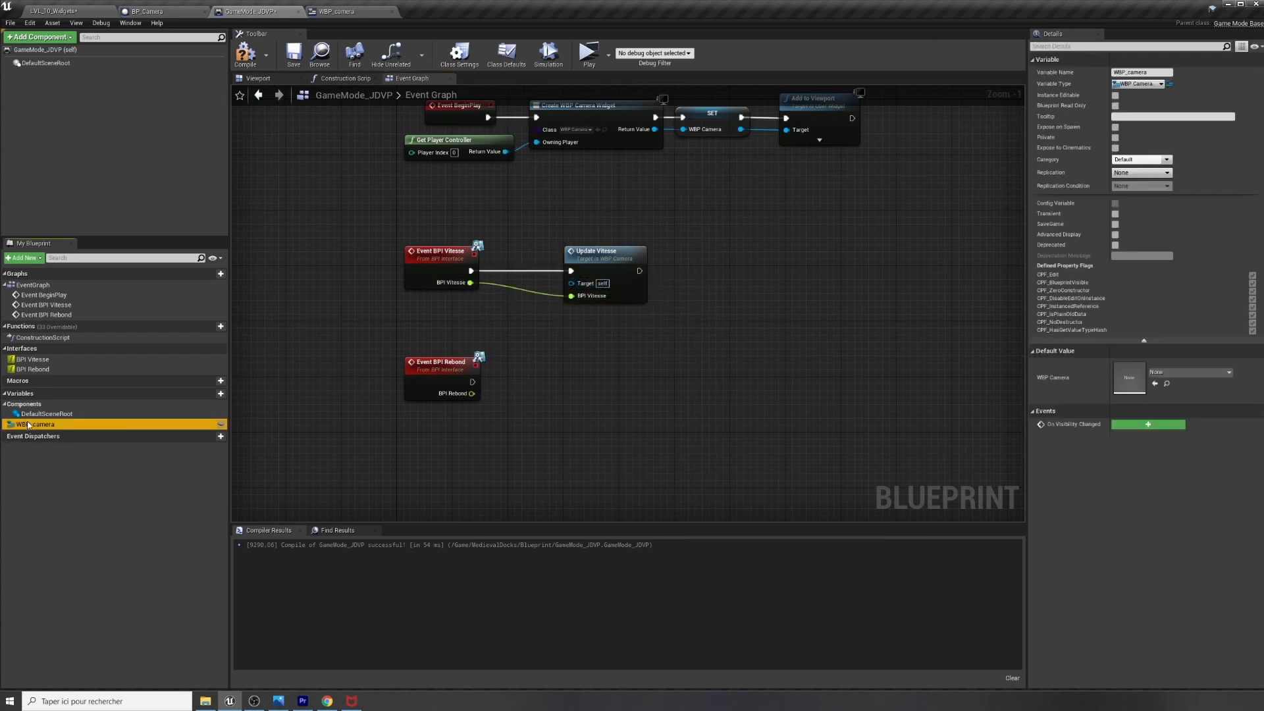
{"action": "right_click_drag", "start_coordinate": [756, 245], "coordinate": [757, 280]}
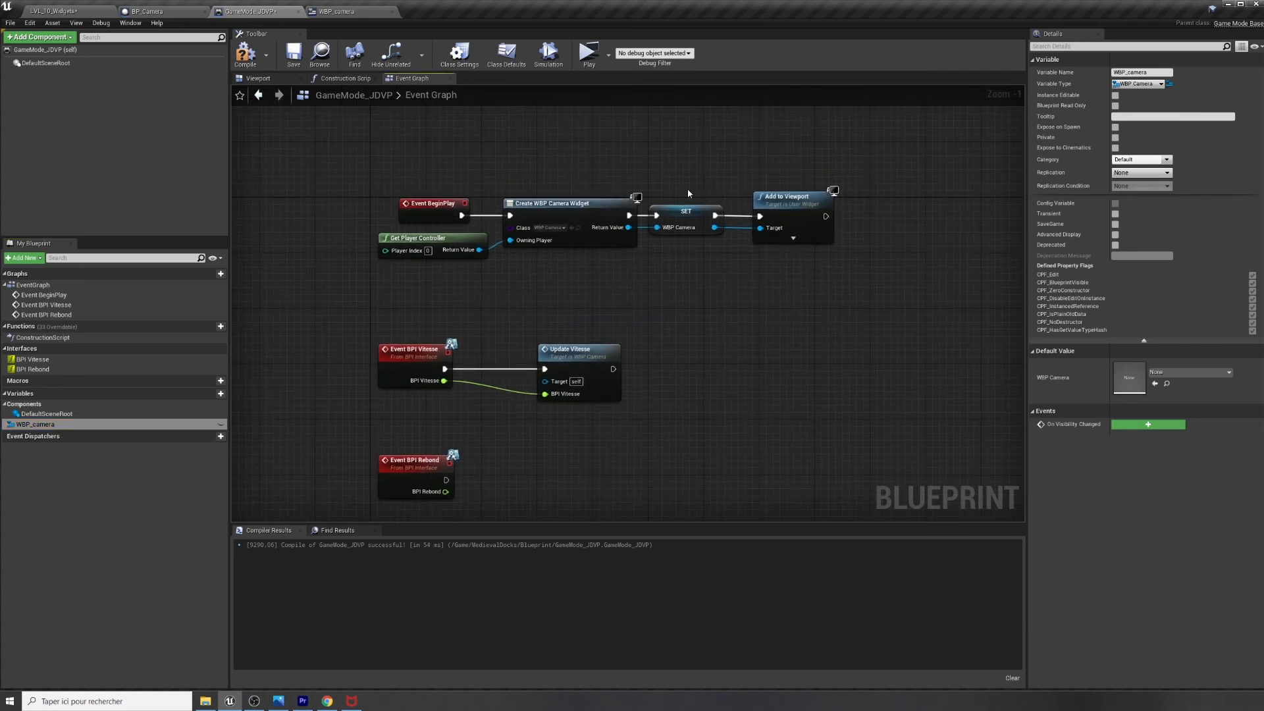
{"action": "left_click_drag", "start_coordinate": [33, 424], "coordinate": [546, 387]}
{"action": "right_click_drag", "start_coordinate": [549, 458], "coordinate": [697, 372]}
{"action": "left_click_drag", "start_coordinate": [620, 292], "coordinate": [620, 333]}
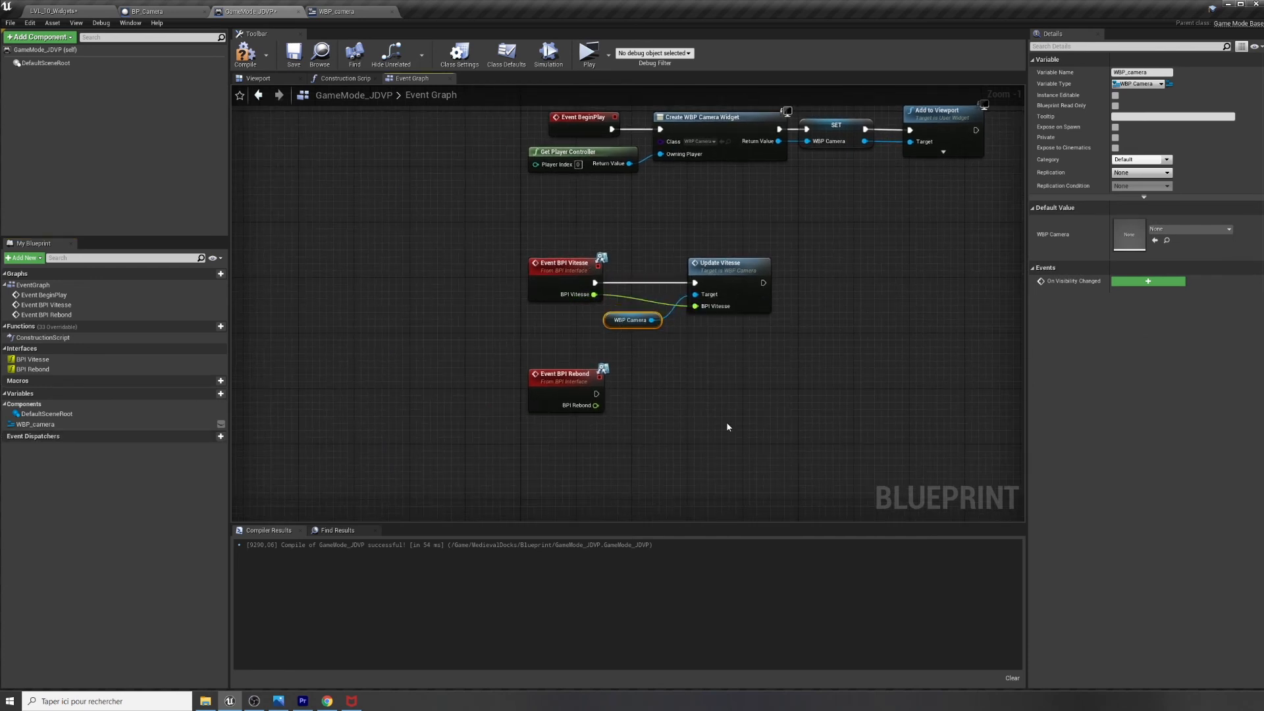
Add an Update Rebond call after Event BPI Rebond, connect WBP Camera and BPI Rebond to it, and align both update nodes
{"action": "left_click_drag", "start_coordinate": [595, 394], "coordinate": [721, 403]}
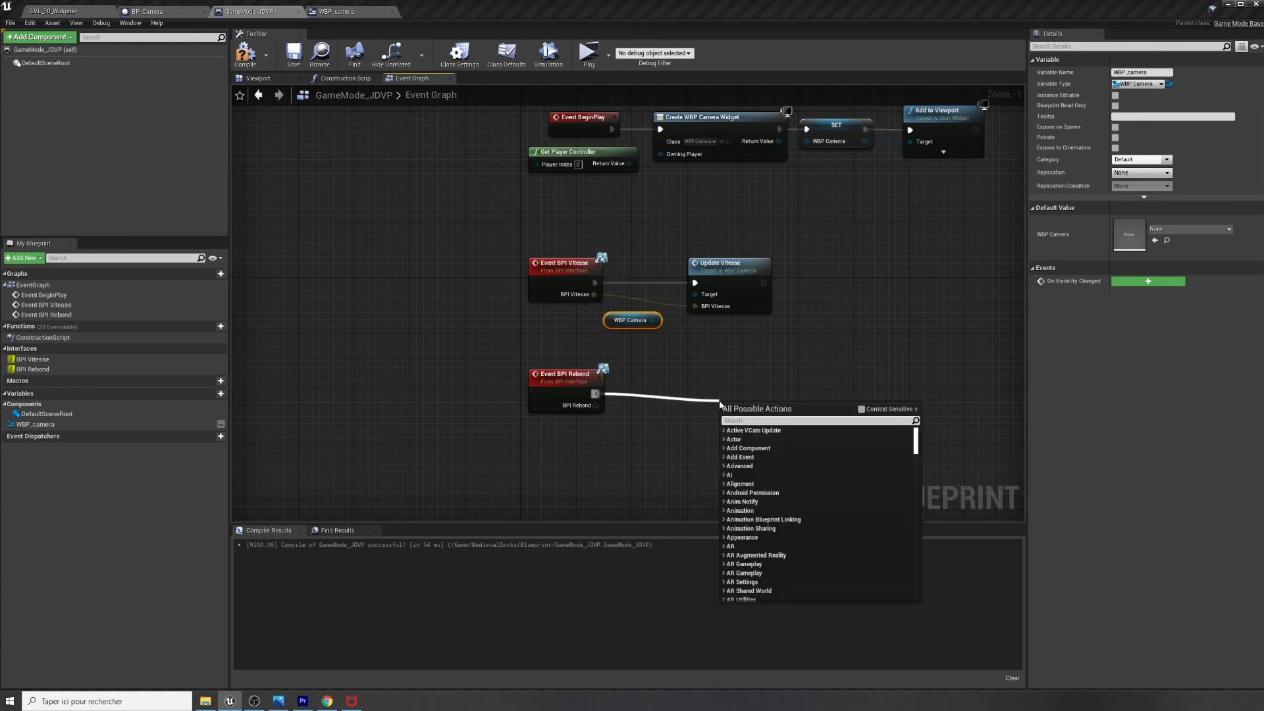
{"action": "type", "text": "updatereb"}
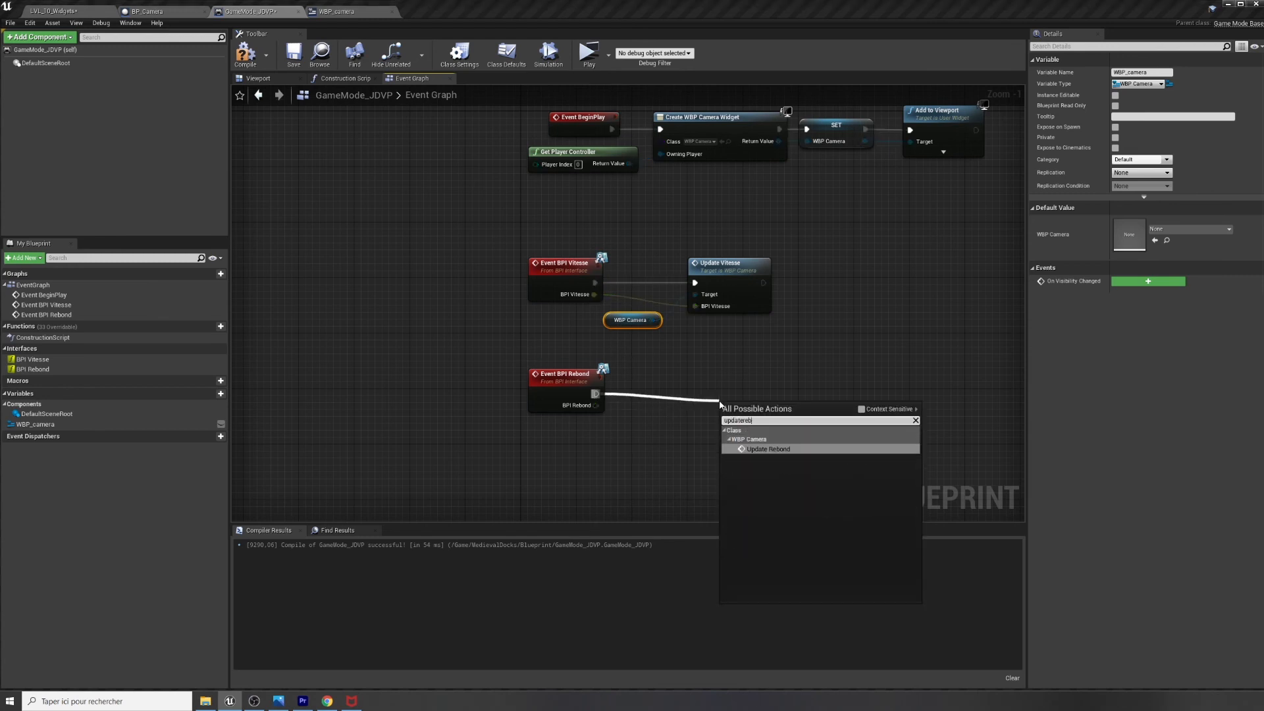
{"action": "type", "text": "ond"}
{"action": "key", "text": "Return"}
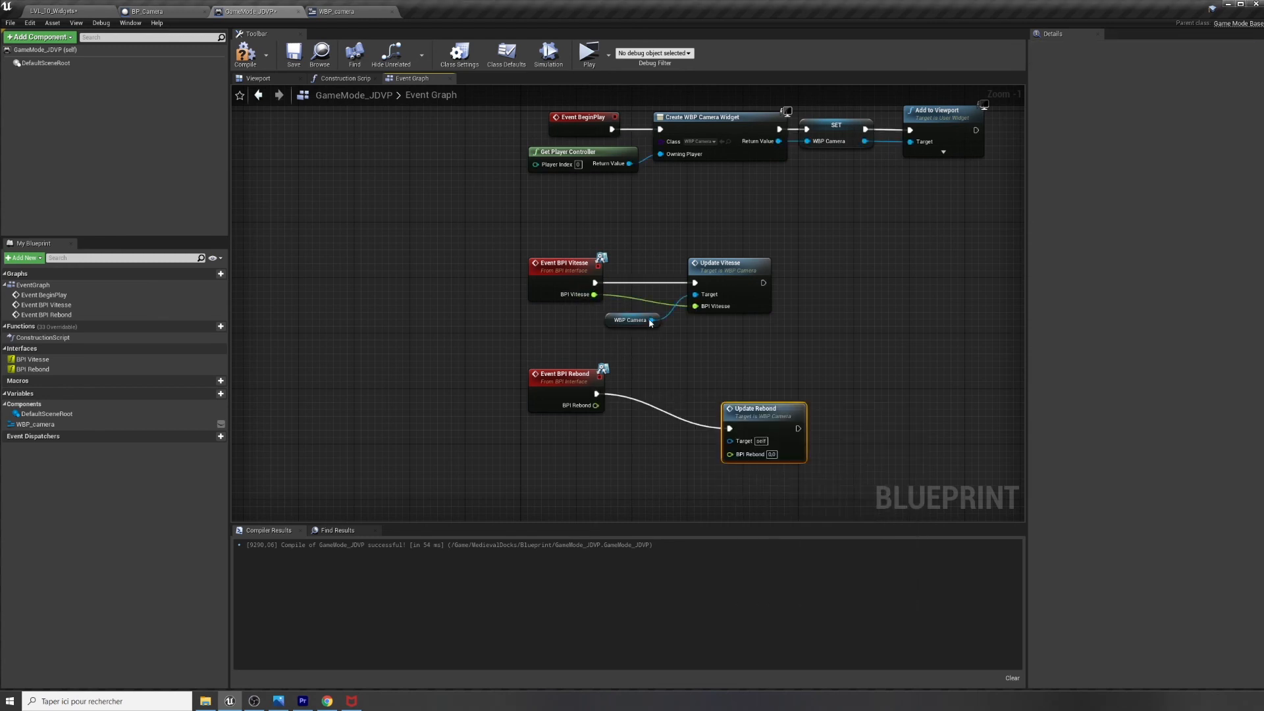
{"action": "left_click_drag", "start_coordinate": [651, 321], "coordinate": [730, 440]}
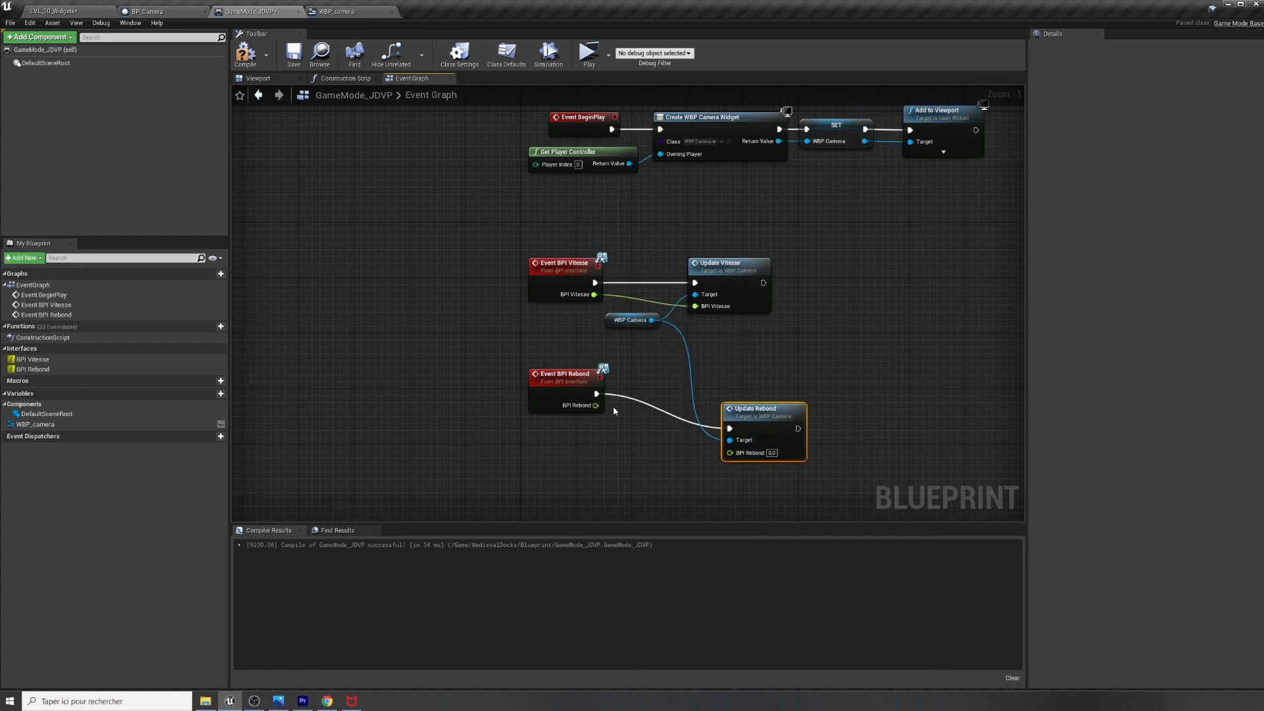
{"action": "left_click_drag", "start_coordinate": [596, 405], "coordinate": [735, 388]}
{"action": "left_click_drag", "start_coordinate": [723, 270], "coordinate": [730, 270]}
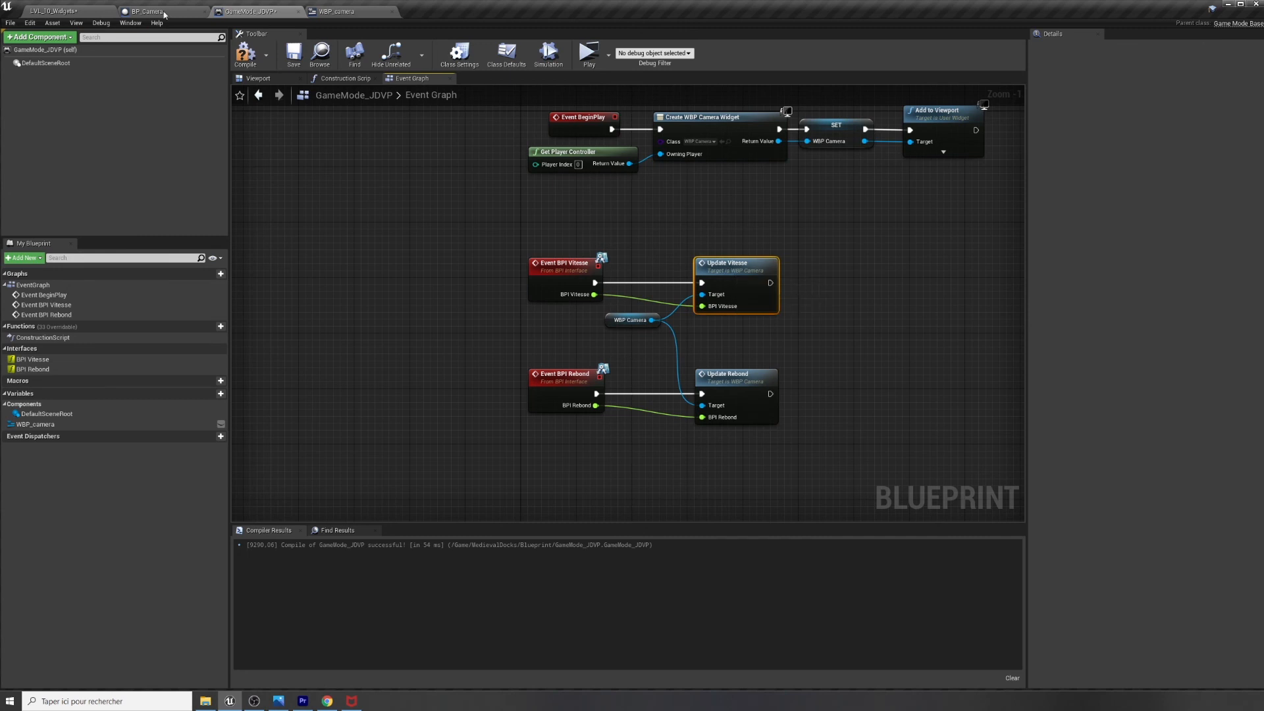
Compile GameMode_JDVP and play the level to test the speed and rebound display
{"action": "left_click", "coordinate": [246, 62]}
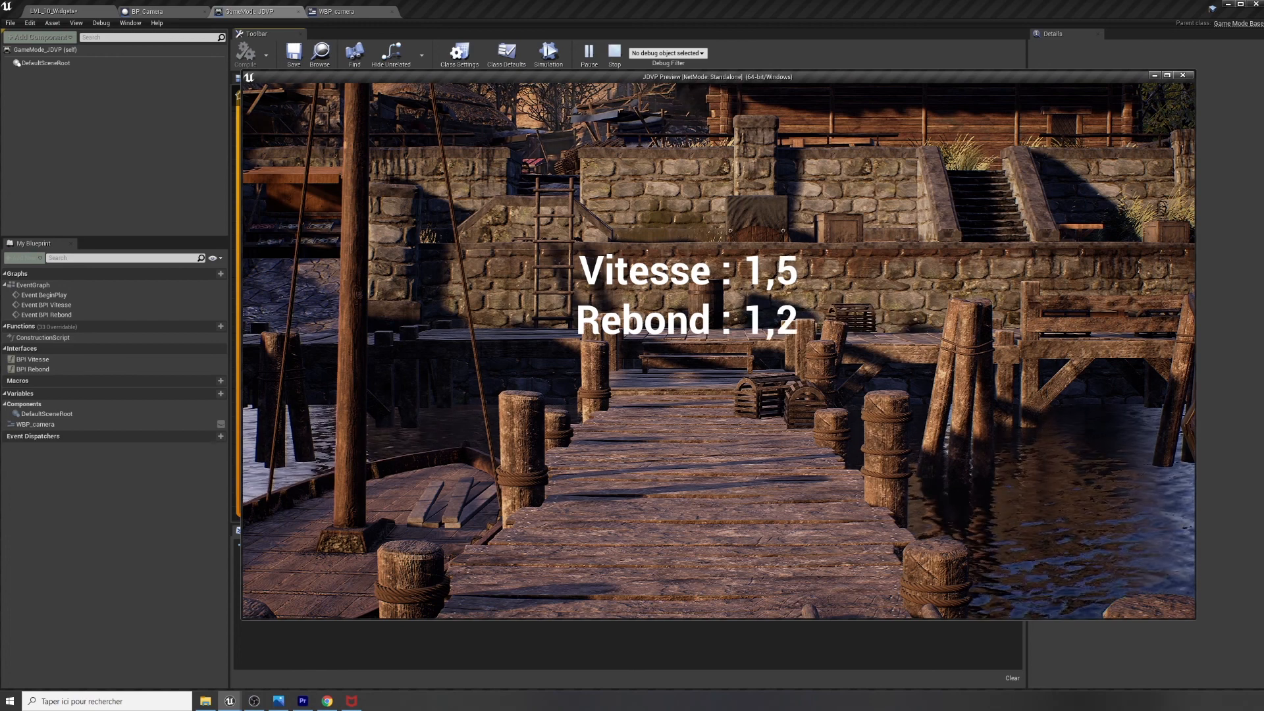
{"action": "key", "text": "Escape"}
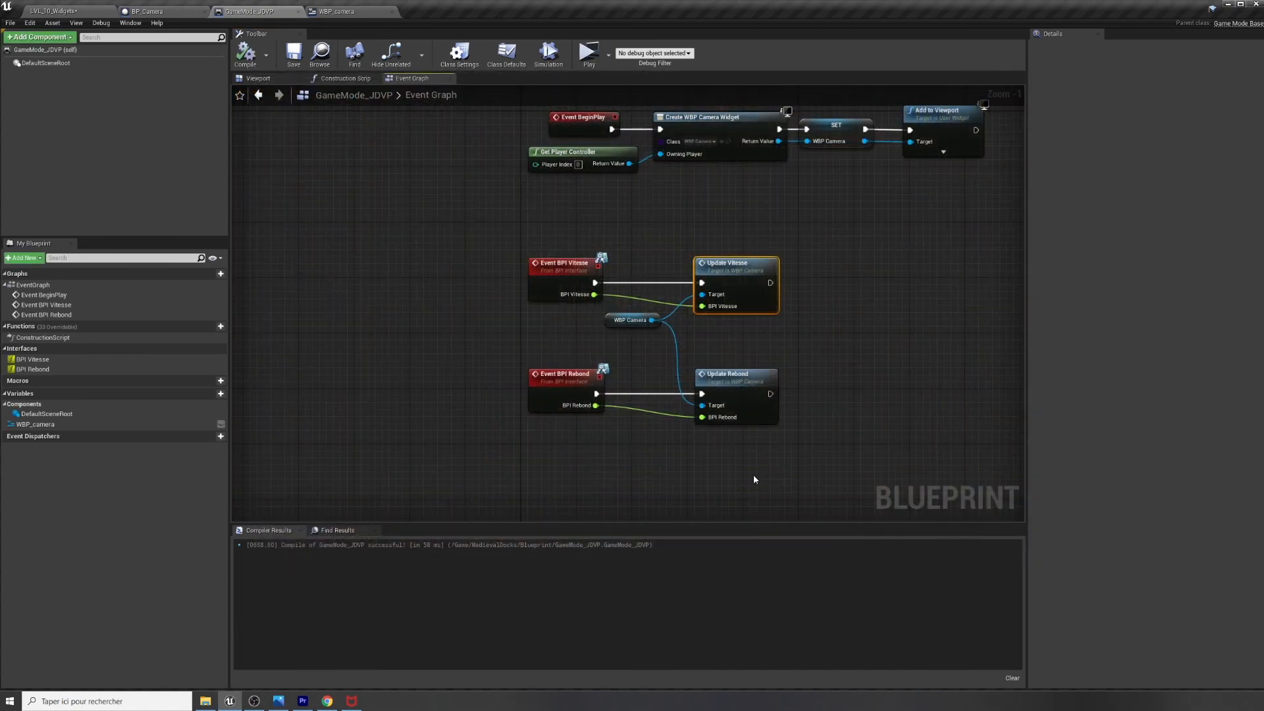
{"action": "right_click_drag", "start_coordinate": [480, 267], "coordinate": [408, 337]}
{"action": "right_click_drag", "start_coordinate": [697, 336], "coordinate": [718, 281]}
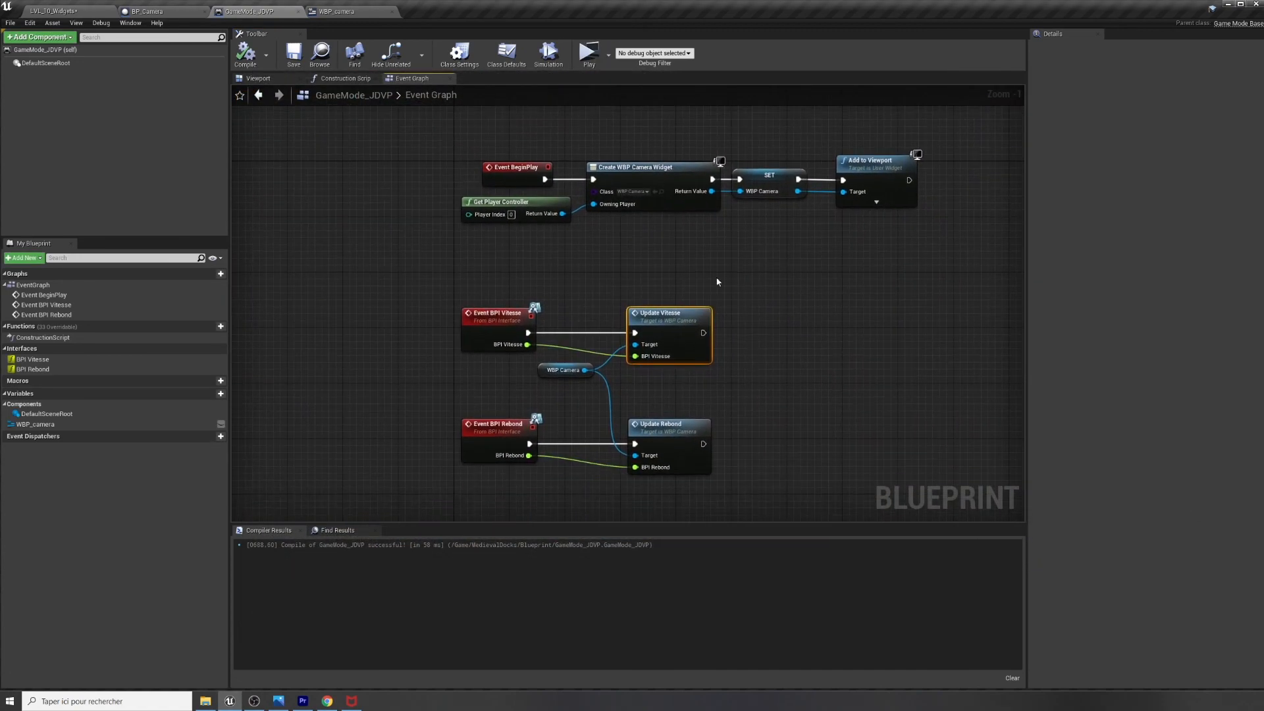
In BP_Camera's event graph, move the BPI Rebond and Get Game Mode nodes farther from the Gestion du rebond comment box
{"action": "left_click", "coordinate": [158, 11]}
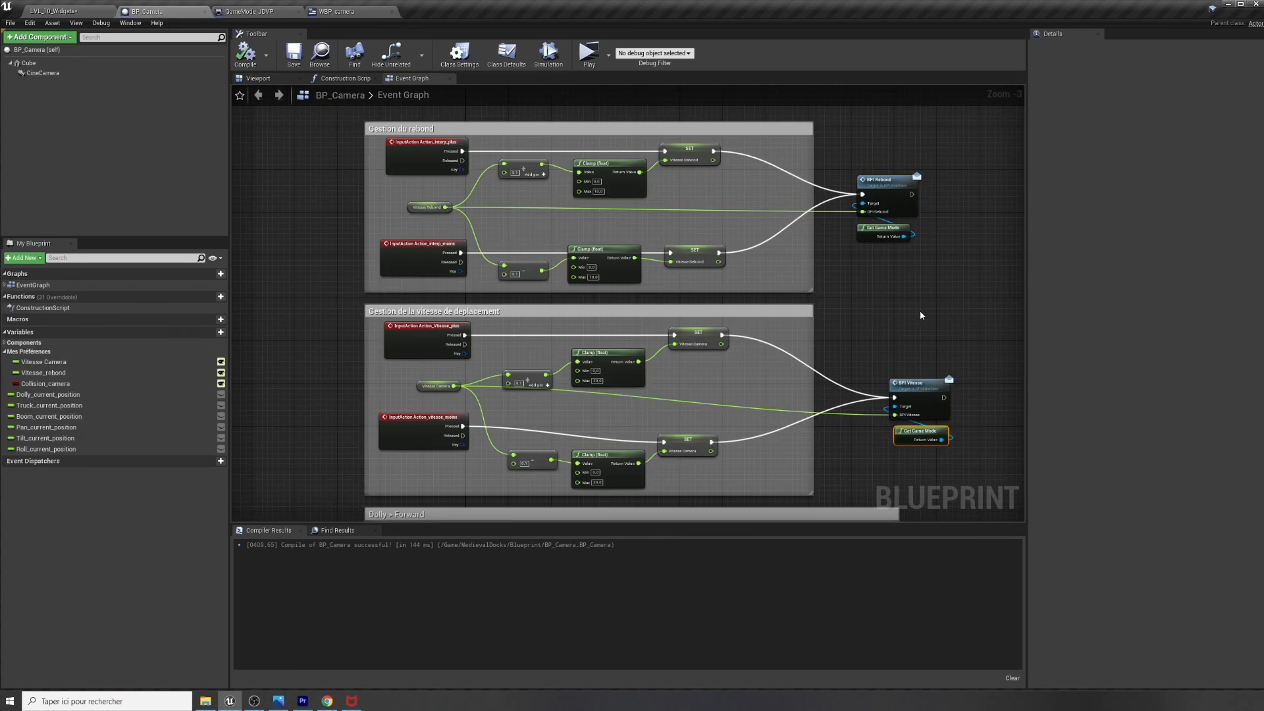
{"action": "right_click_drag", "start_coordinate": [920, 316], "coordinate": [878, 300]}
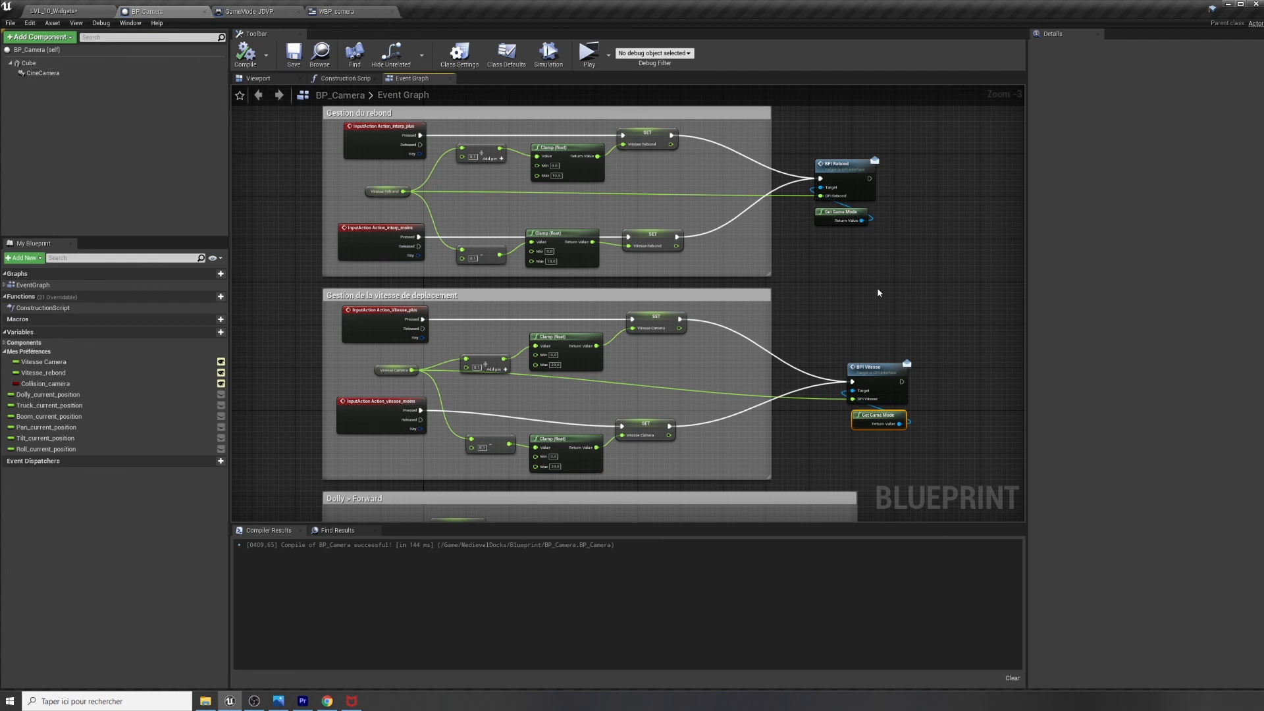
{"action": "right_click_drag", "start_coordinate": [864, 284], "coordinate": [710, 281]}
{"action": "left_click_drag", "start_coordinate": [676, 125], "coordinate": [706, 238]}
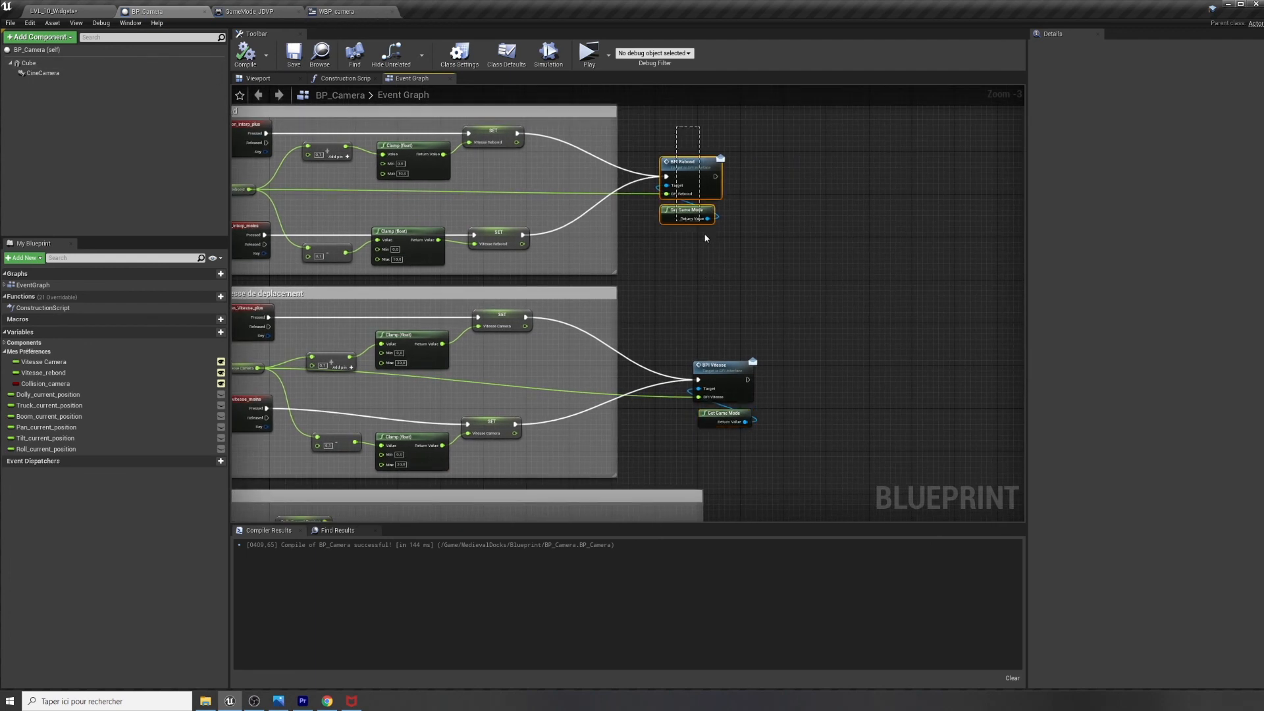
{"action": "left_click_drag", "start_coordinate": [691, 179], "coordinate": [820, 174]}
Add an Event BeginPlay node between the BPI Rebond and BPI Vitesse calls and connect it to BPI Vitesse
{"action": "right_click", "coordinate": [725, 305]}
{"action": "type", "text": "even"}
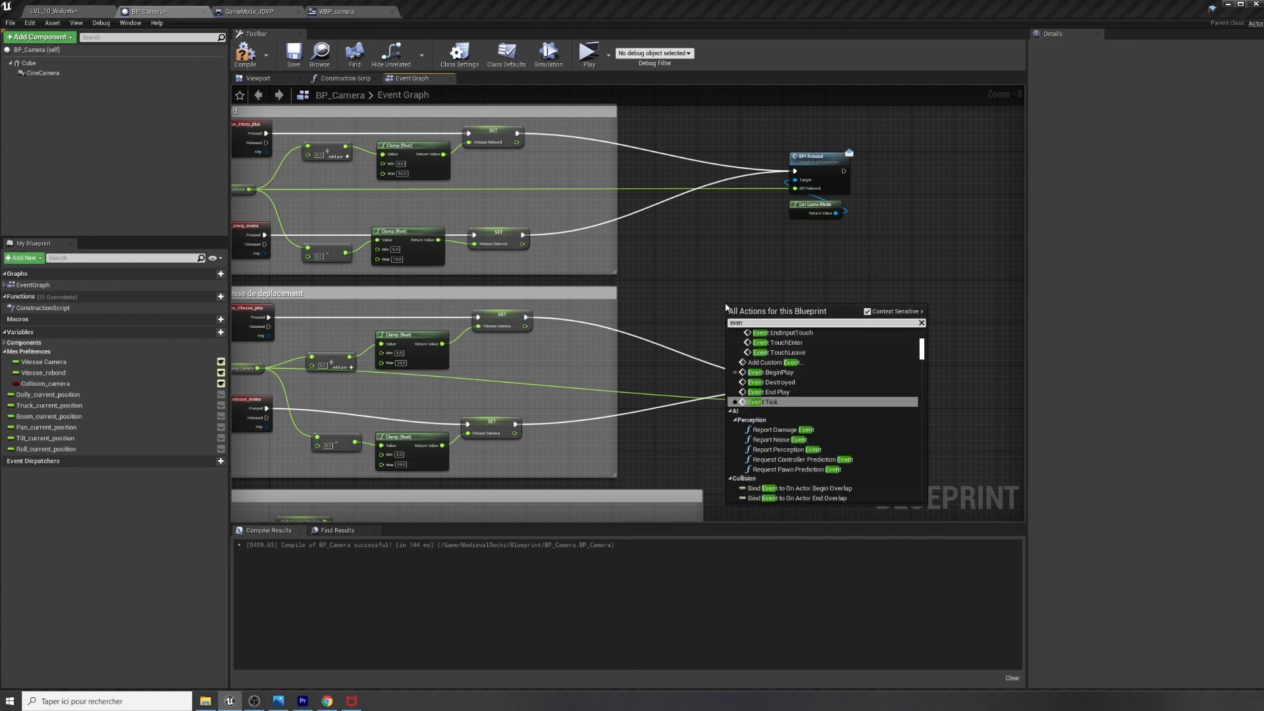
{"action": "key", "text": "Up"}
{"action": "key", "text": "Up"}
{"action": "key", "text": "Up"}
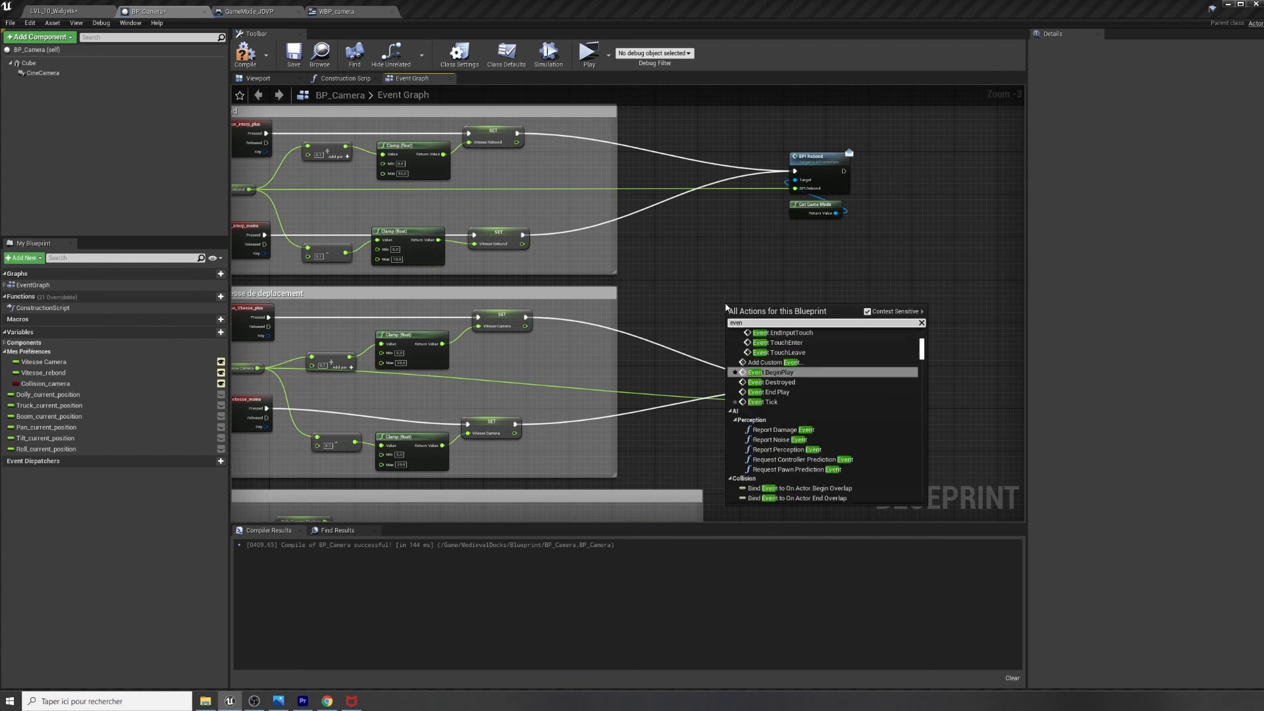
{"action": "key", "text": "Return"}
{"action": "left_click_drag", "start_coordinate": [736, 306], "coordinate": [827, 387]}
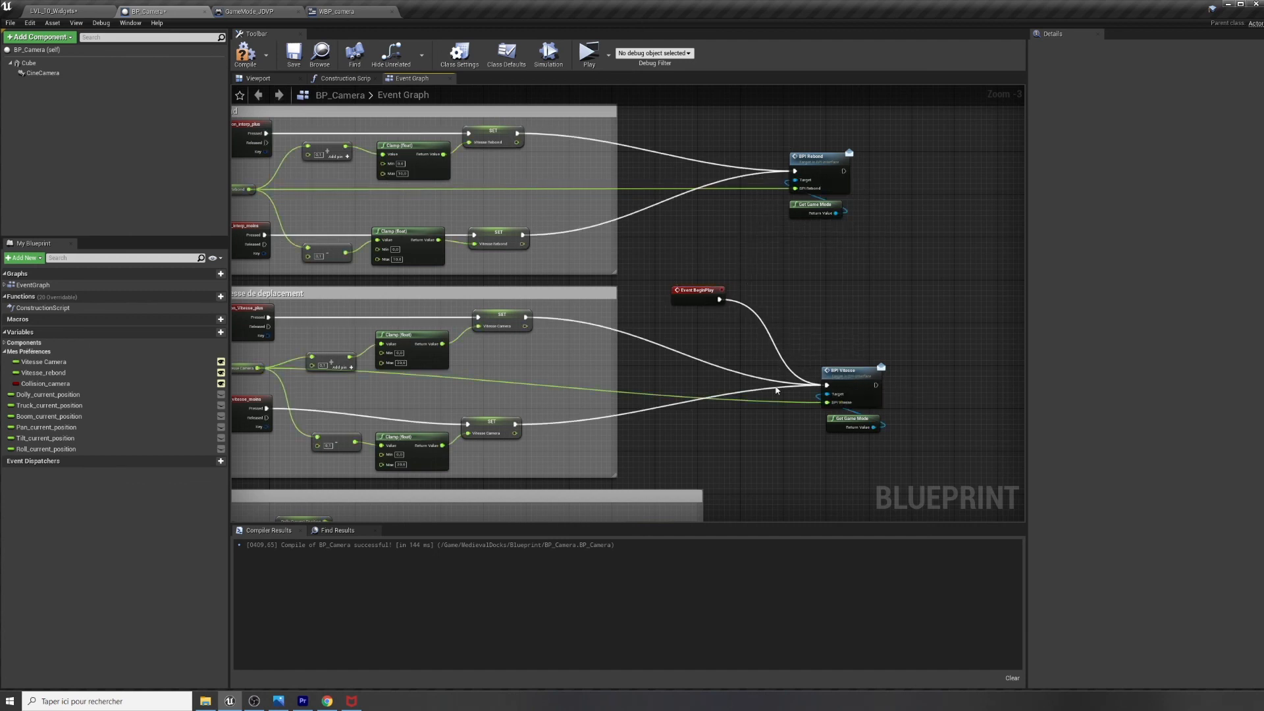
Insert a Sequence node after Event BeginPlay, with Then 0 calling BPI Rebond and Then 1 calling BPI Vitesse
{"action": "left_click_drag", "start_coordinate": [719, 299], "coordinate": [754, 304]}
{"action": "type", "text": "sequence"}
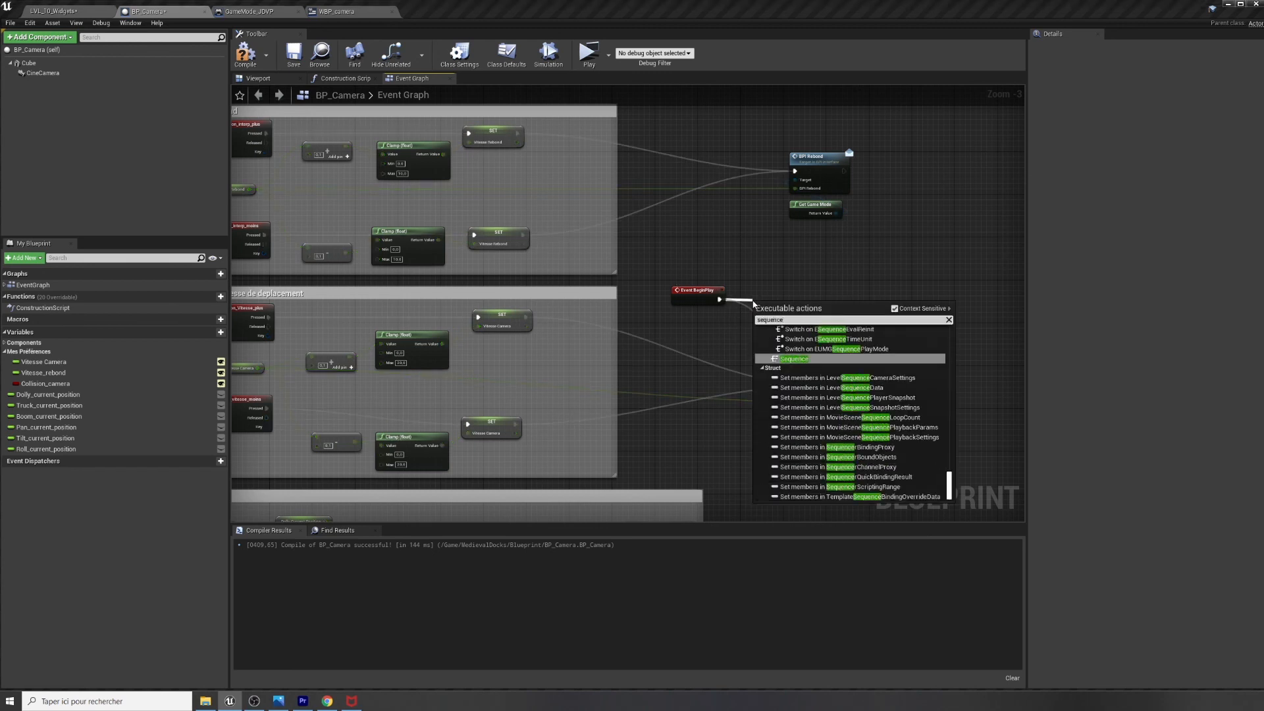
{"action": "key", "text": "Return"}
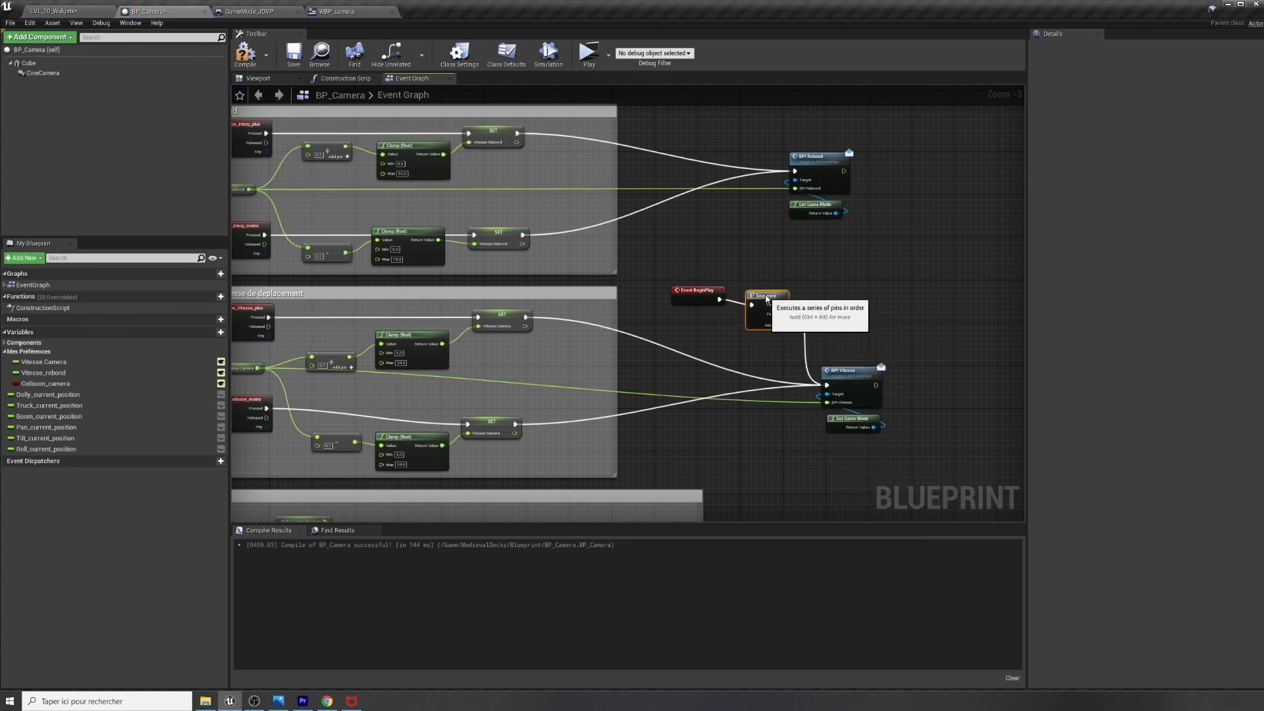
{"action": "left_click_drag", "start_coordinate": [758, 304], "coordinate": [795, 171]}
{"action": "left_click_drag", "start_coordinate": [778, 308], "coordinate": [827, 385]}
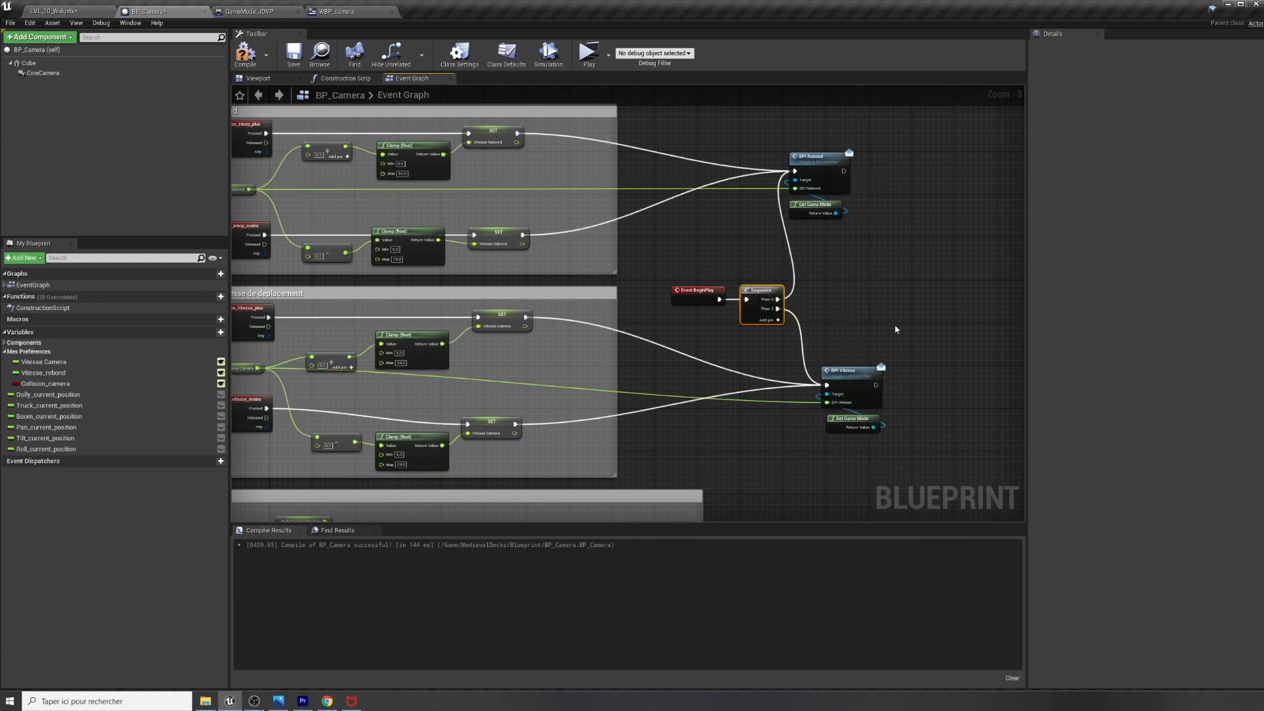
Compile BP_Camera and play the level to check the displayed values at startup, then return to its event graph
{"action": "left_click", "coordinate": [245, 53]}
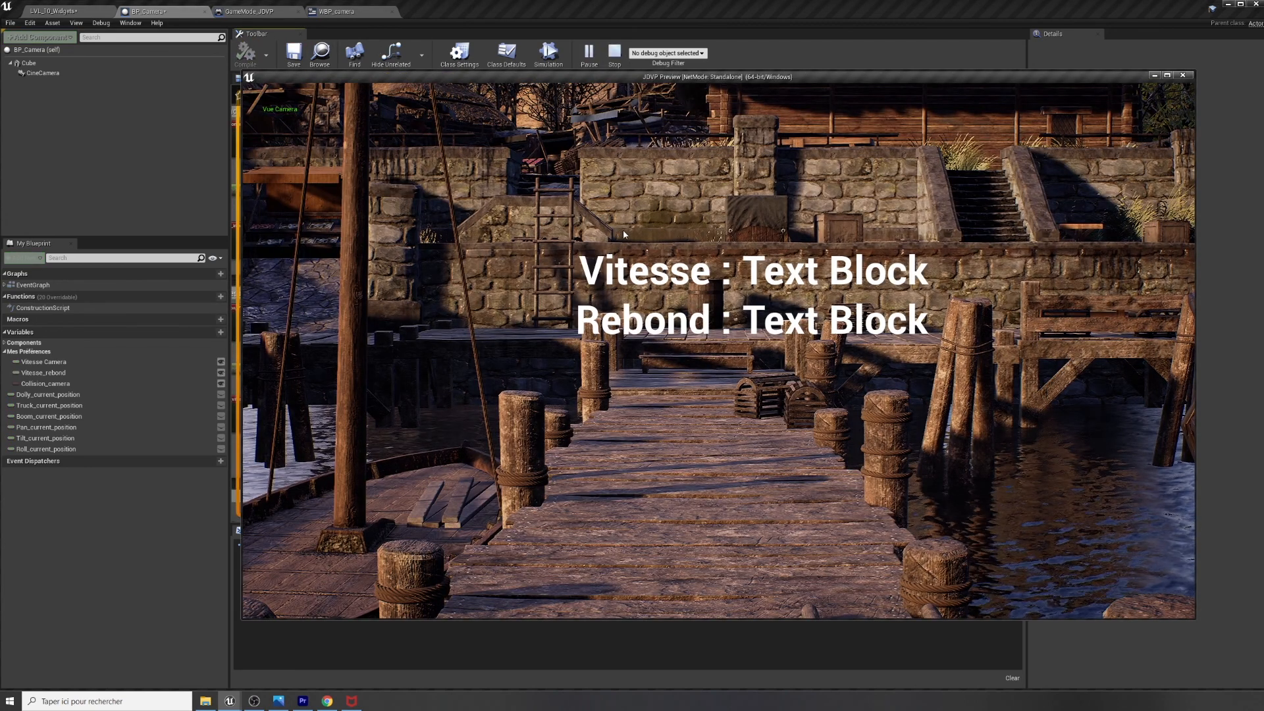
{"action": "left_click", "coordinate": [623, 229]}
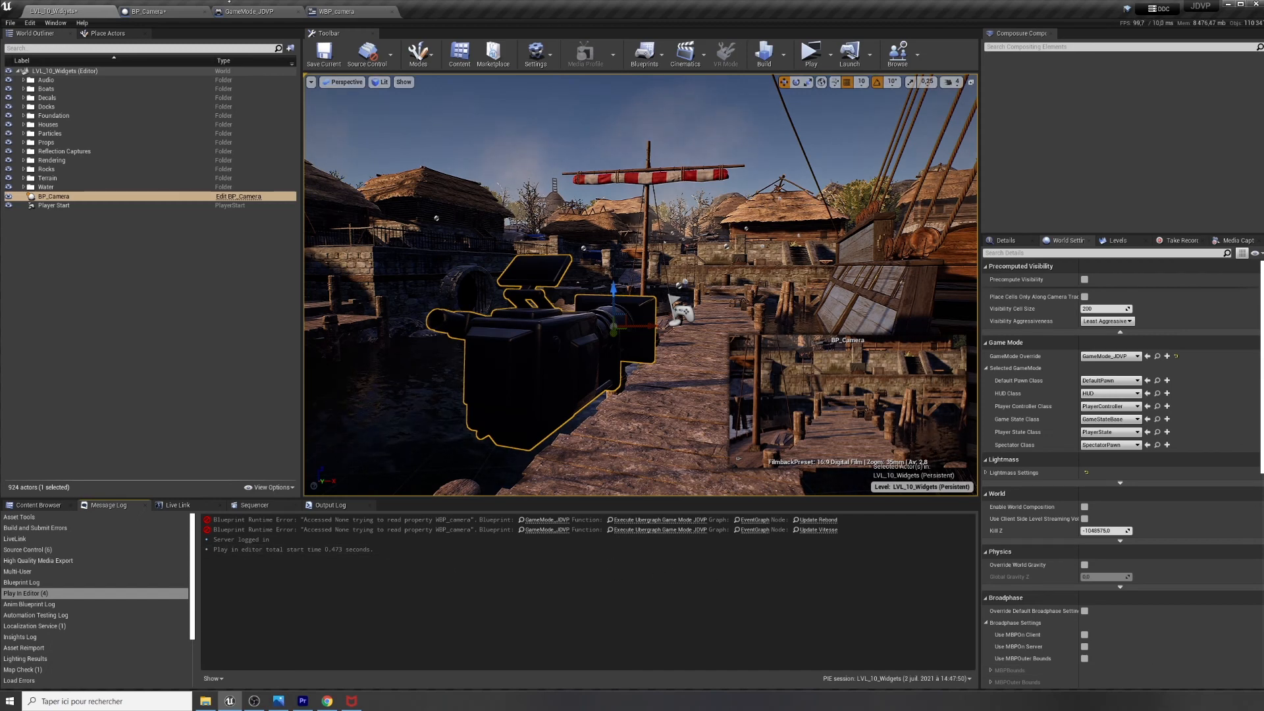
{"action": "left_click", "coordinate": [184, 11]}
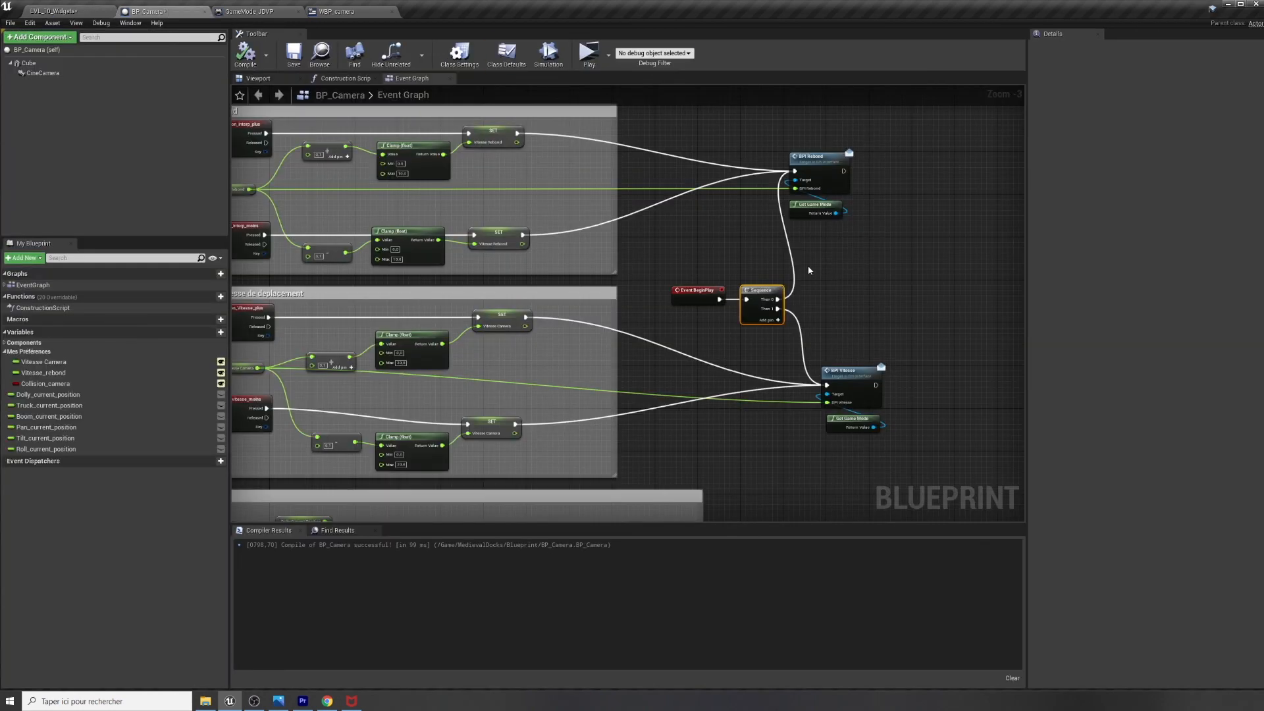
Make room between the Event BeginPlay and Sequence nodes in BP_Camera, and check the event graph of GameMode_JDVP
{"action": "left_click_drag", "start_coordinate": [696, 287], "coordinate": [671, 287]}
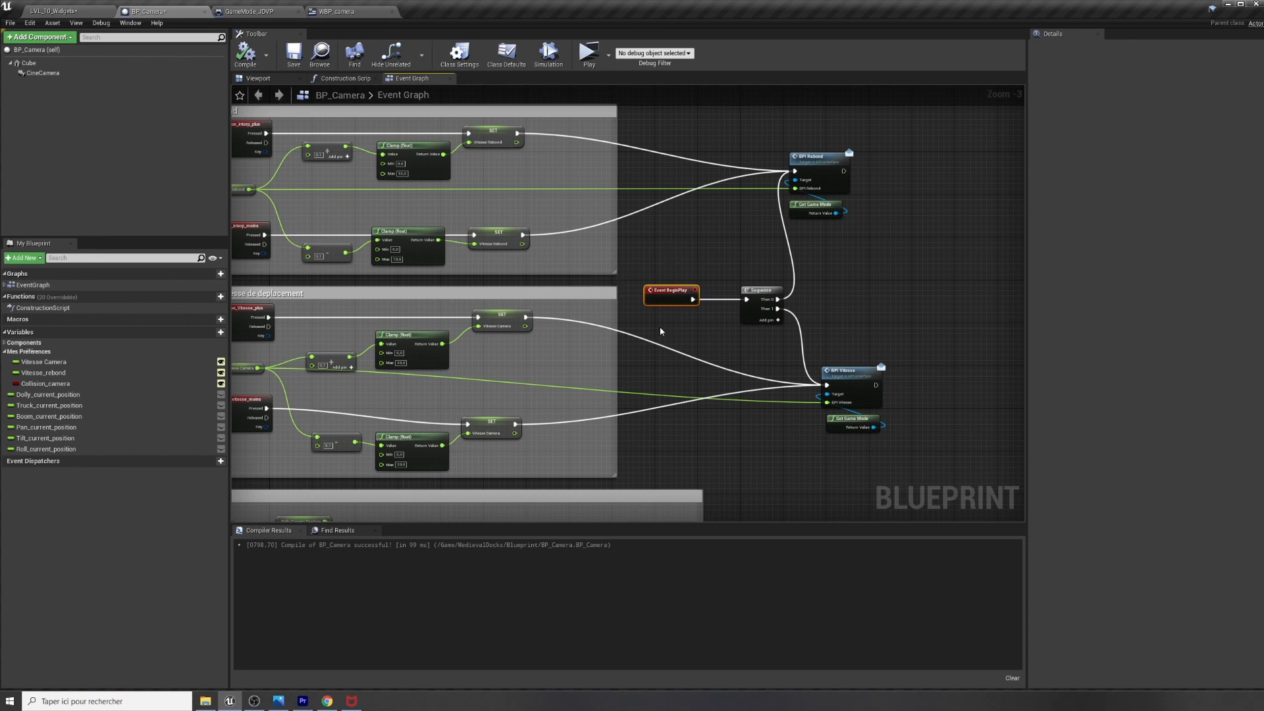
{"action": "left_click", "coordinate": [253, 12]}
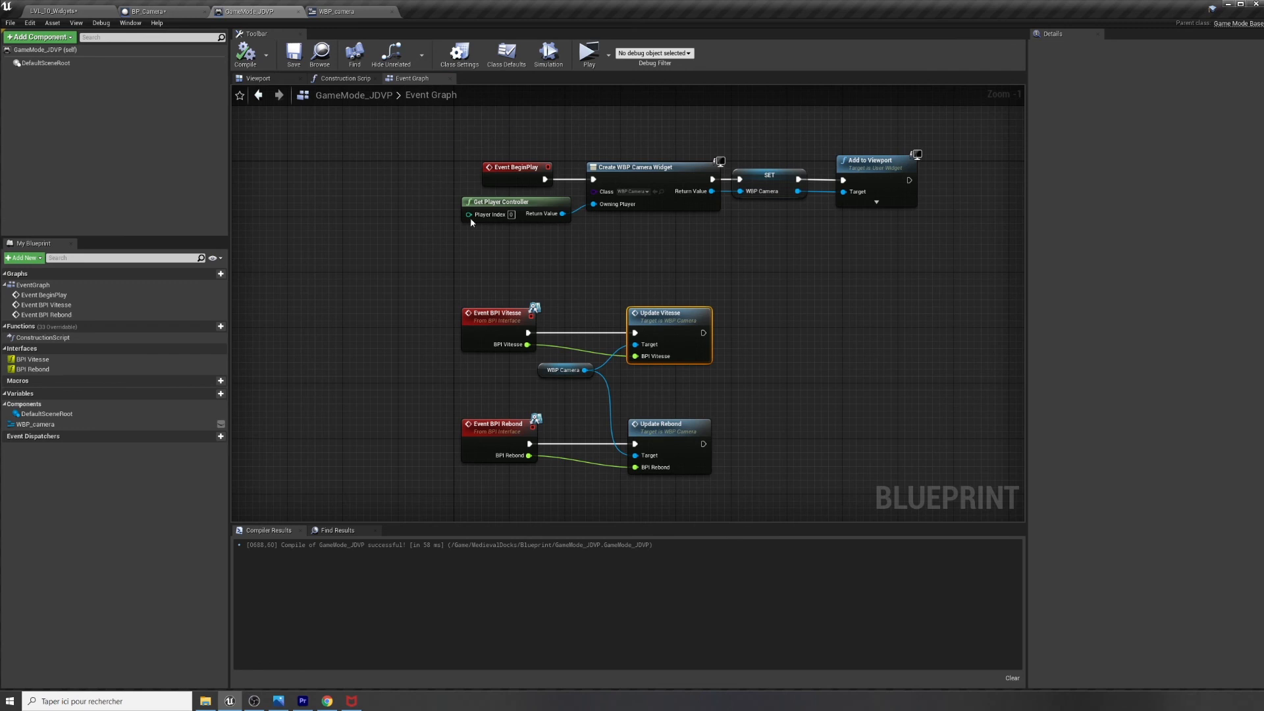
{"action": "left_click", "coordinate": [146, 11]}
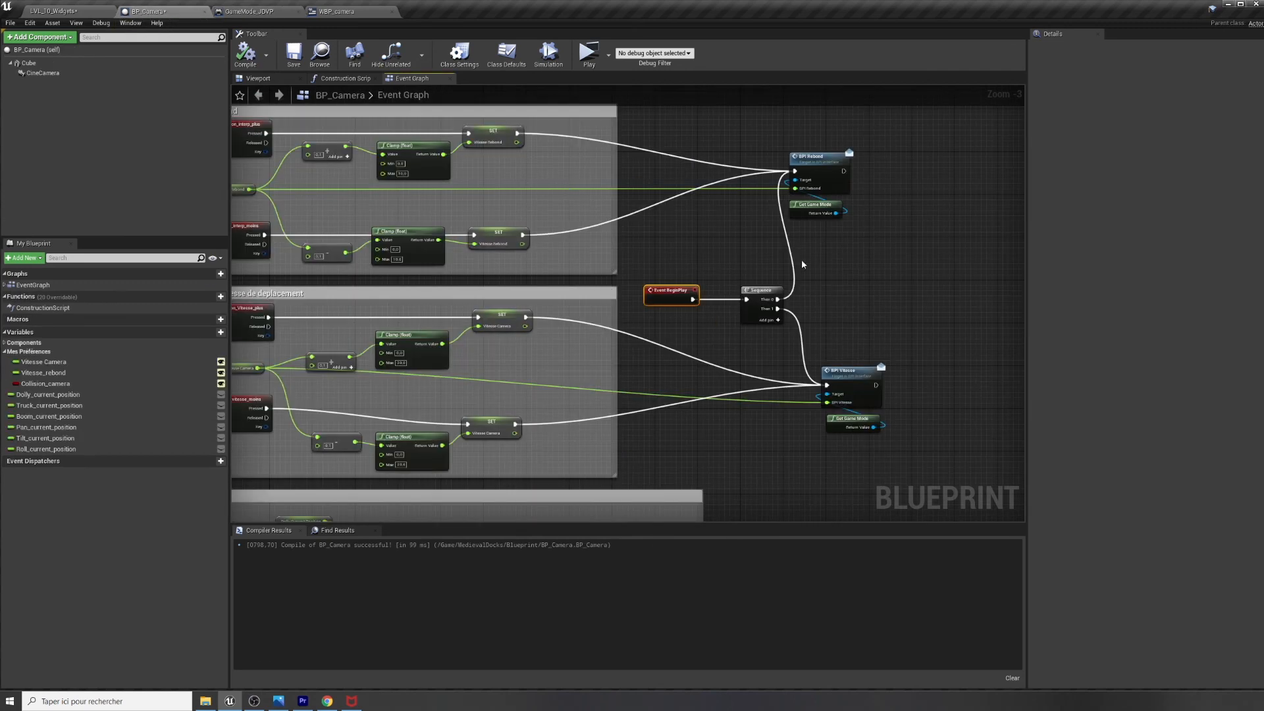
{"action": "left_click_drag", "start_coordinate": [760, 291], "coordinate": [770, 291]}
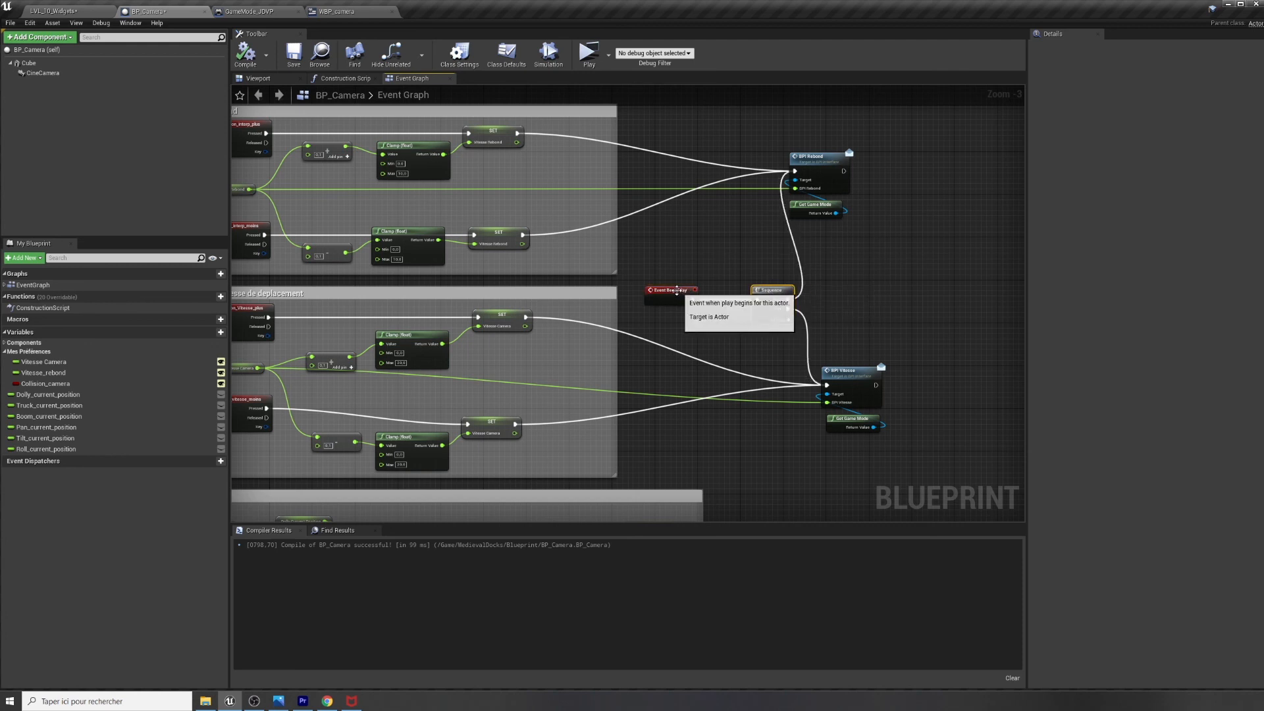
Insert a Delay node with a duration of 0.01 between Event BeginPlay and Sequence, and line the three nodes up in a row
{"action": "left_click_drag", "start_coordinate": [677, 290], "coordinate": [694, 314]}
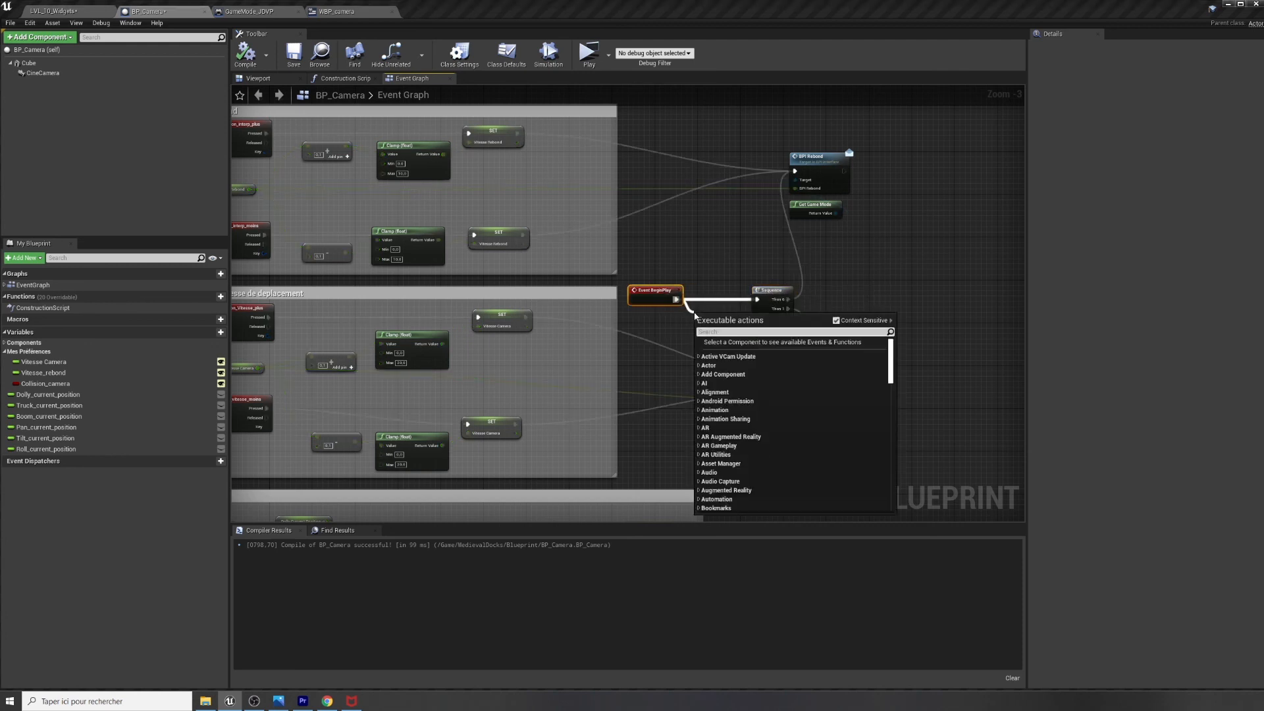
{"action": "type", "text": "delay"}
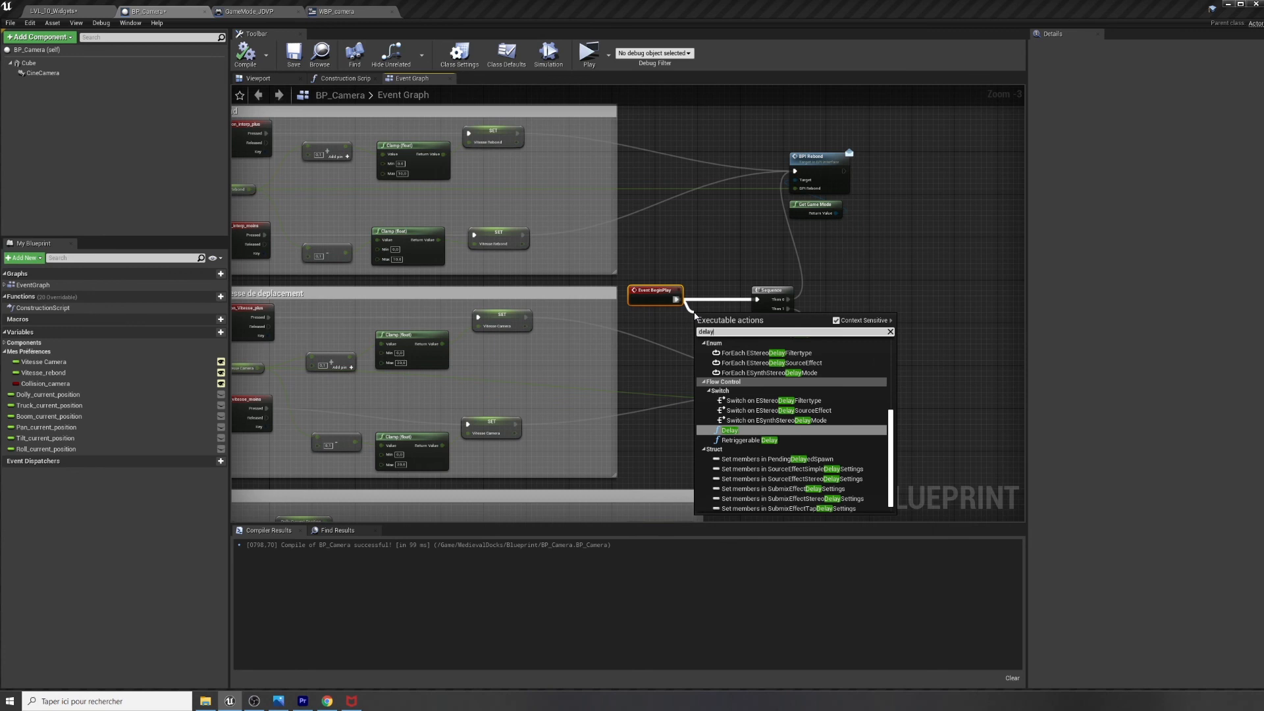
{"action": "key", "text": "Return"}
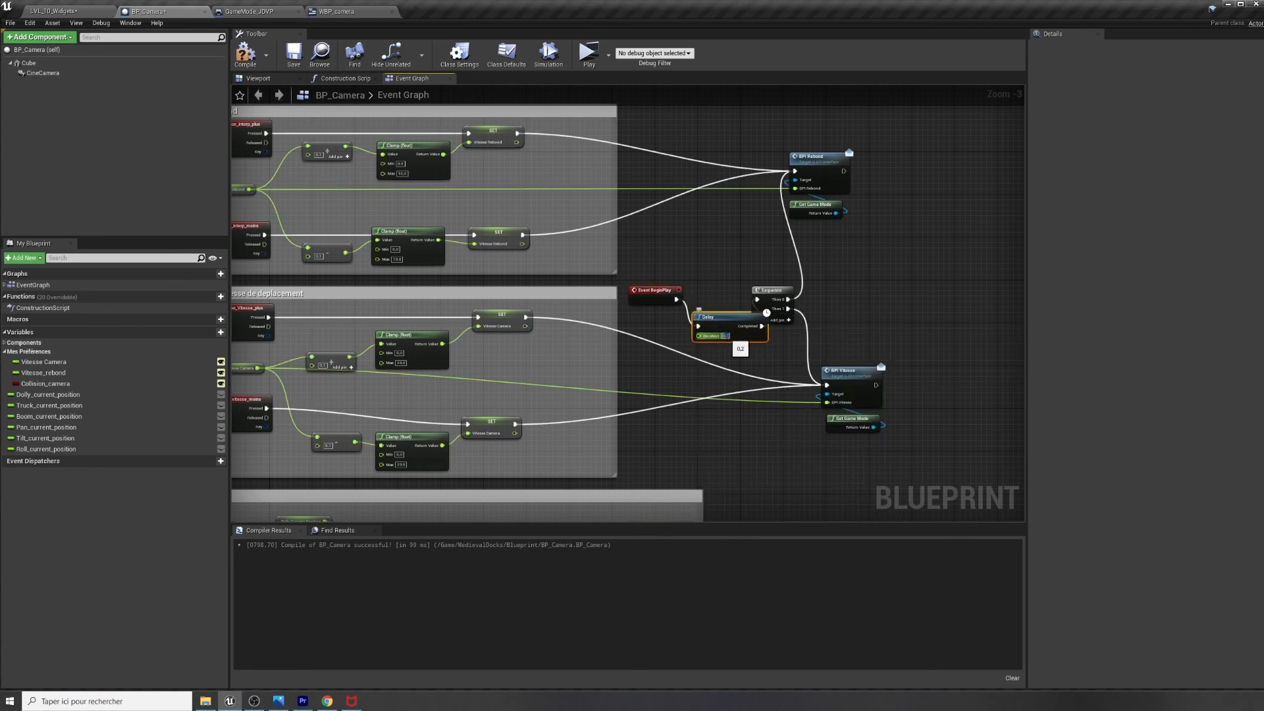
{"action": "type", "text": "01"}
{"action": "left_click_drag", "start_coordinate": [771, 290], "coordinate": [805, 290]}
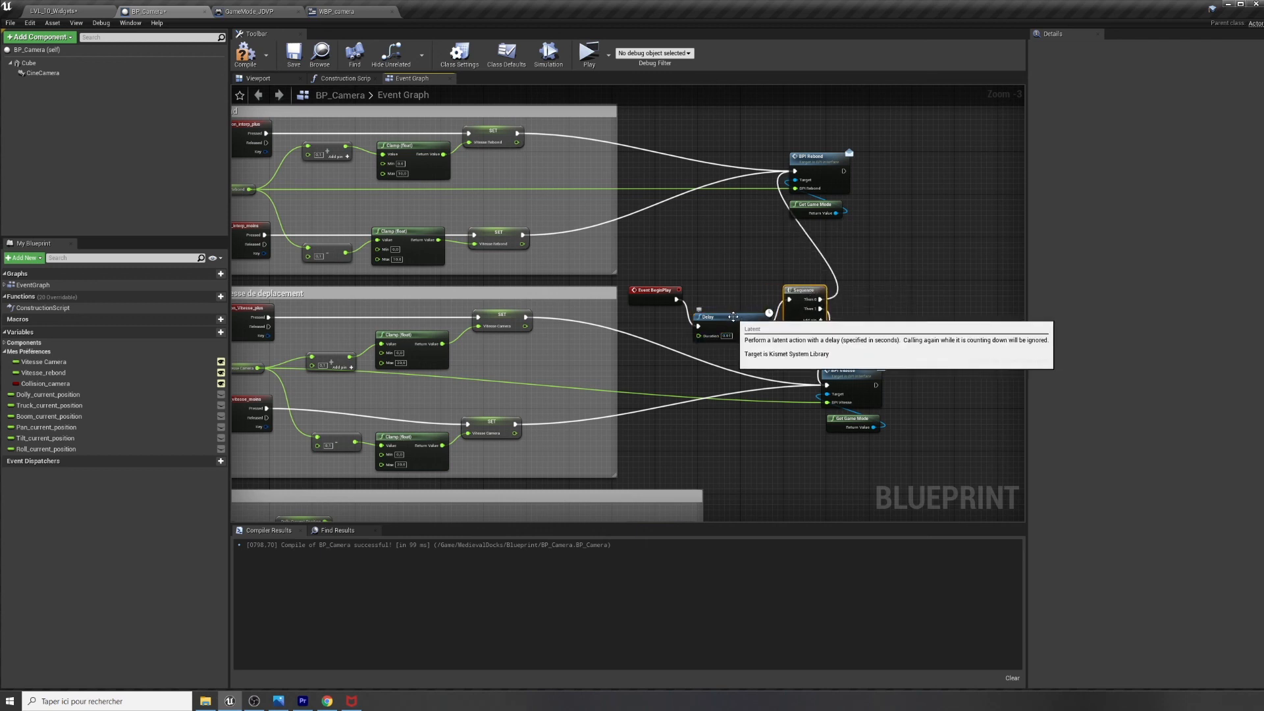
{"action": "left_click_drag", "start_coordinate": [737, 317], "coordinate": [735, 289]}
Compile BP_Camera and play the level, raising the camera speed to 1.3 and lowering it back to 1 before stopping
{"action": "key", "text": "F7"}
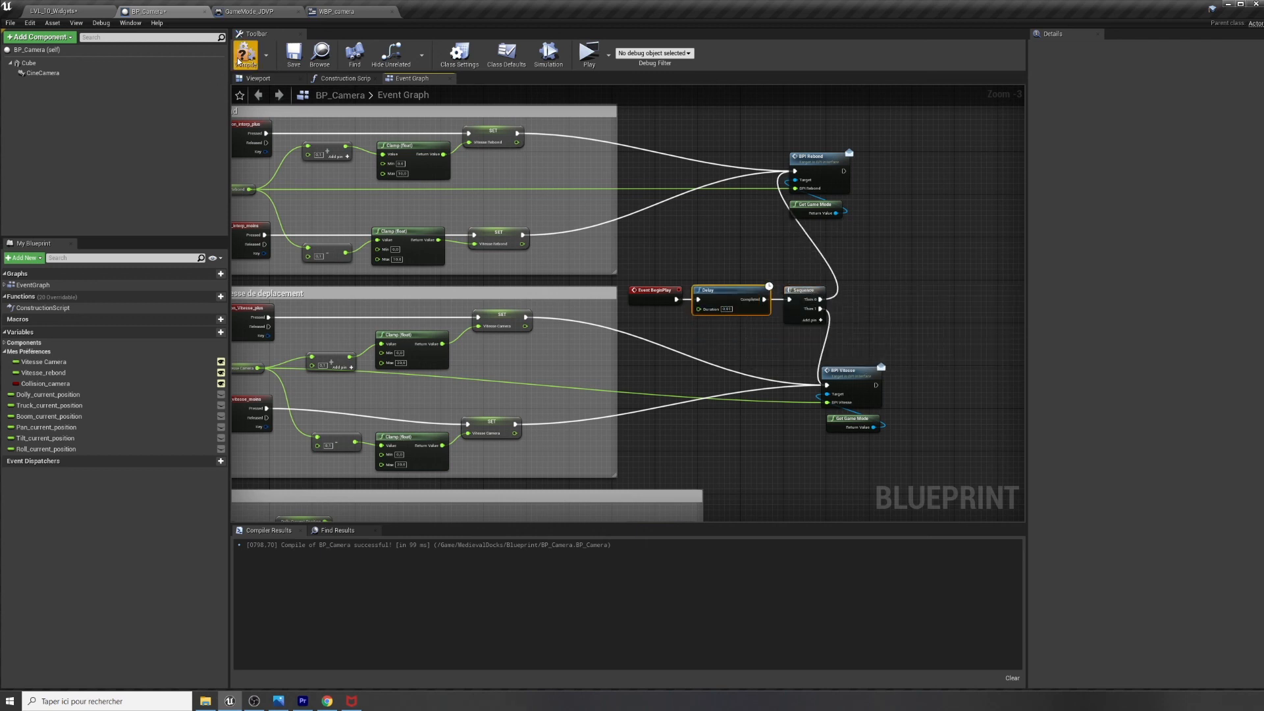
{"action": "left_click", "coordinate": [590, 54]}
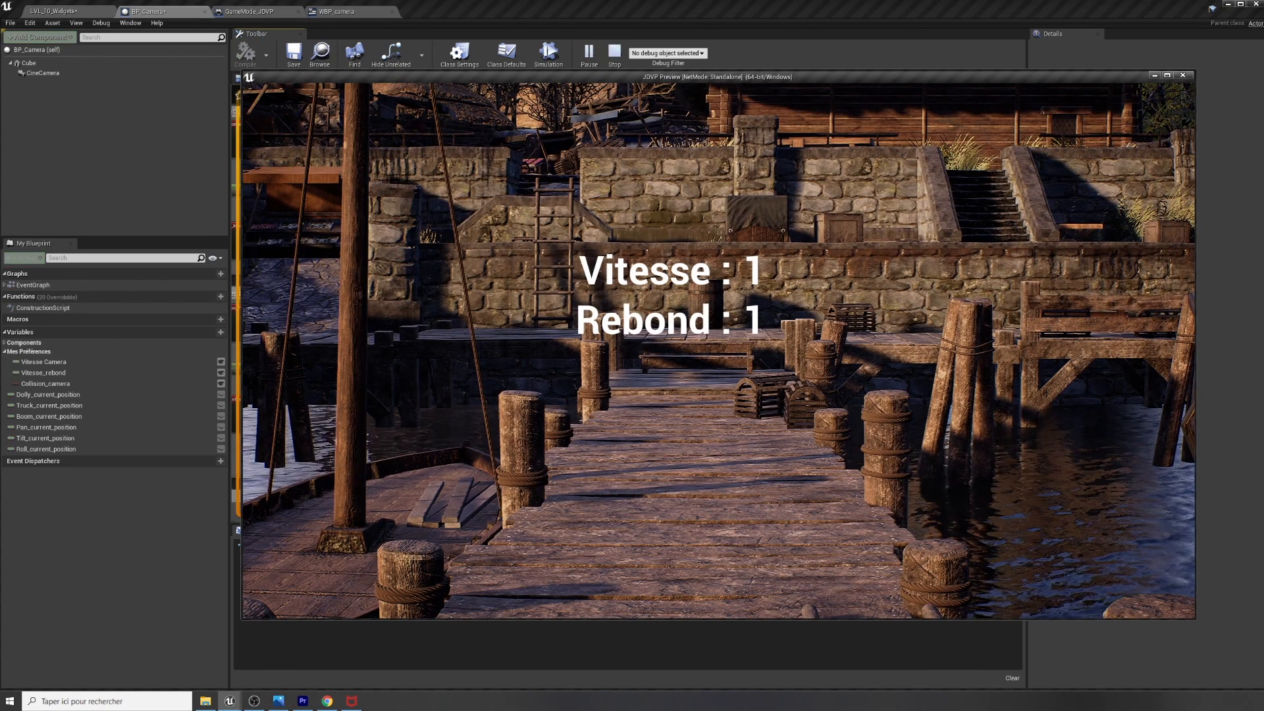
{"action": "scroll", "coordinate": [719, 350], "scroll_direction": "up", "scroll_amount": 4}
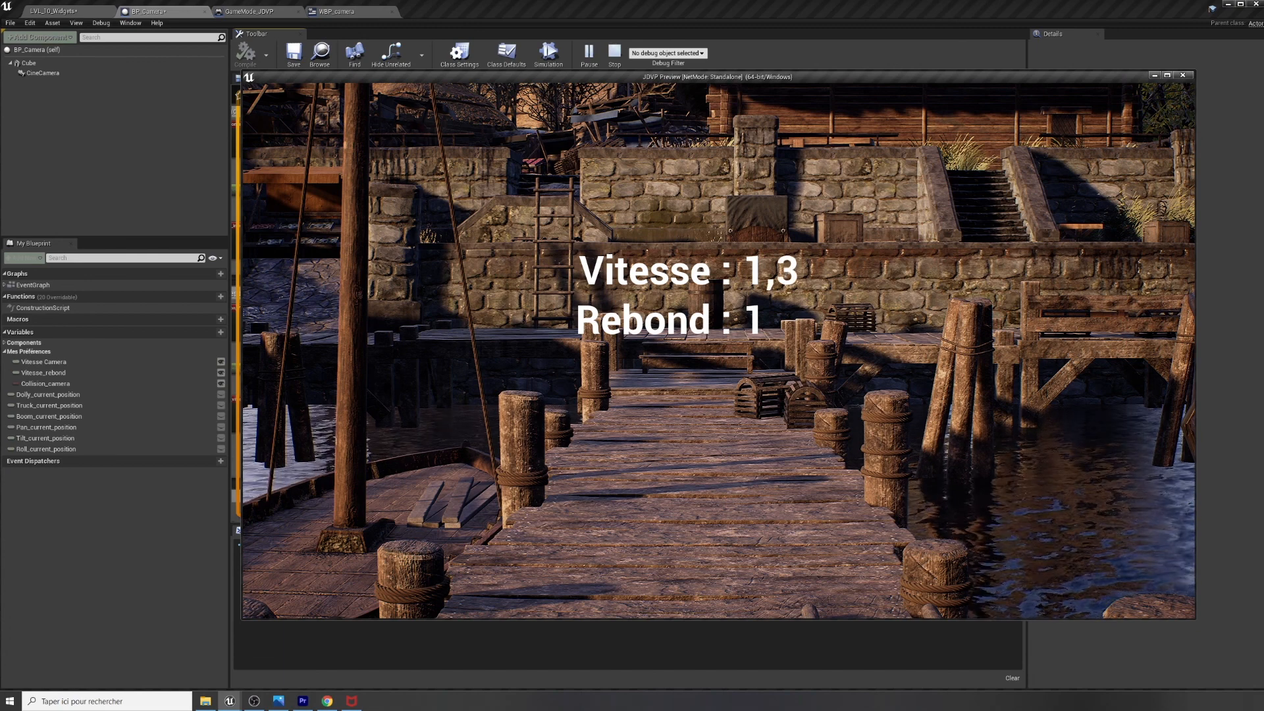
{"action": "scroll", "coordinate": [719, 350], "scroll_direction": "down", "scroll_amount": 3}
{"action": "scroll", "coordinate": [718, 350], "scroll_direction": "down", "scroll_amount": 1}
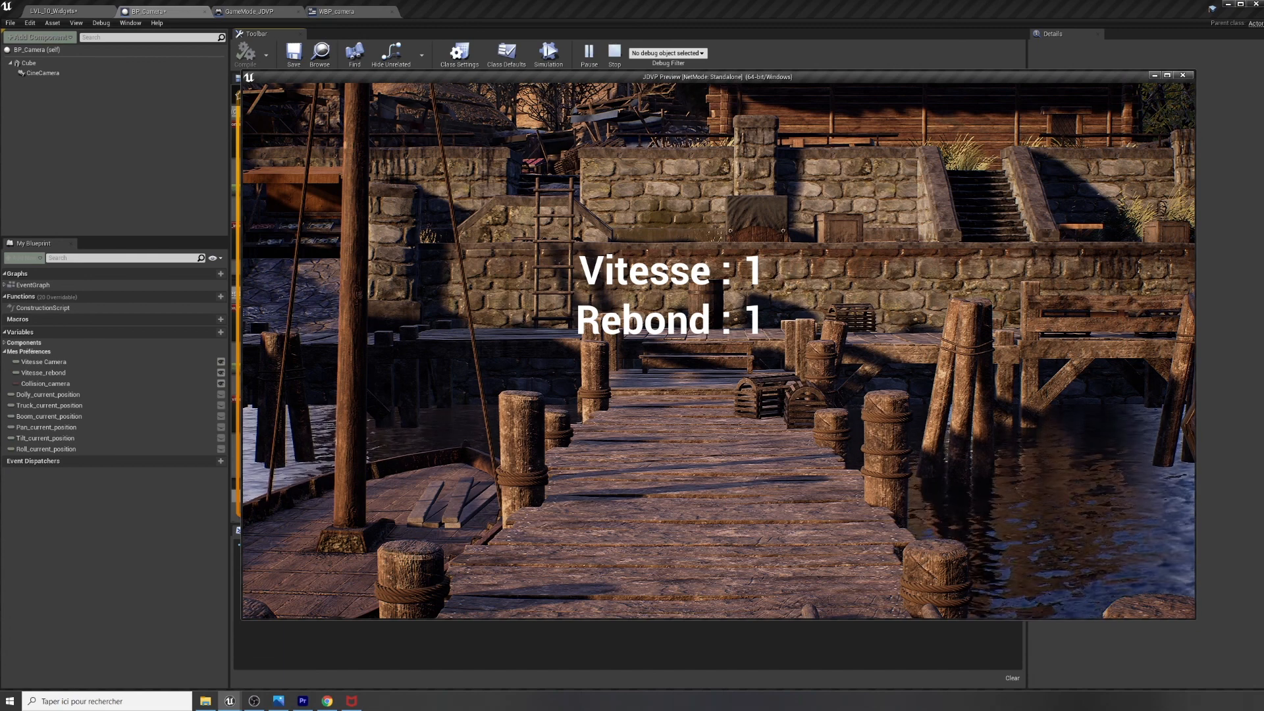
{"action": "key", "text": "Escape"}
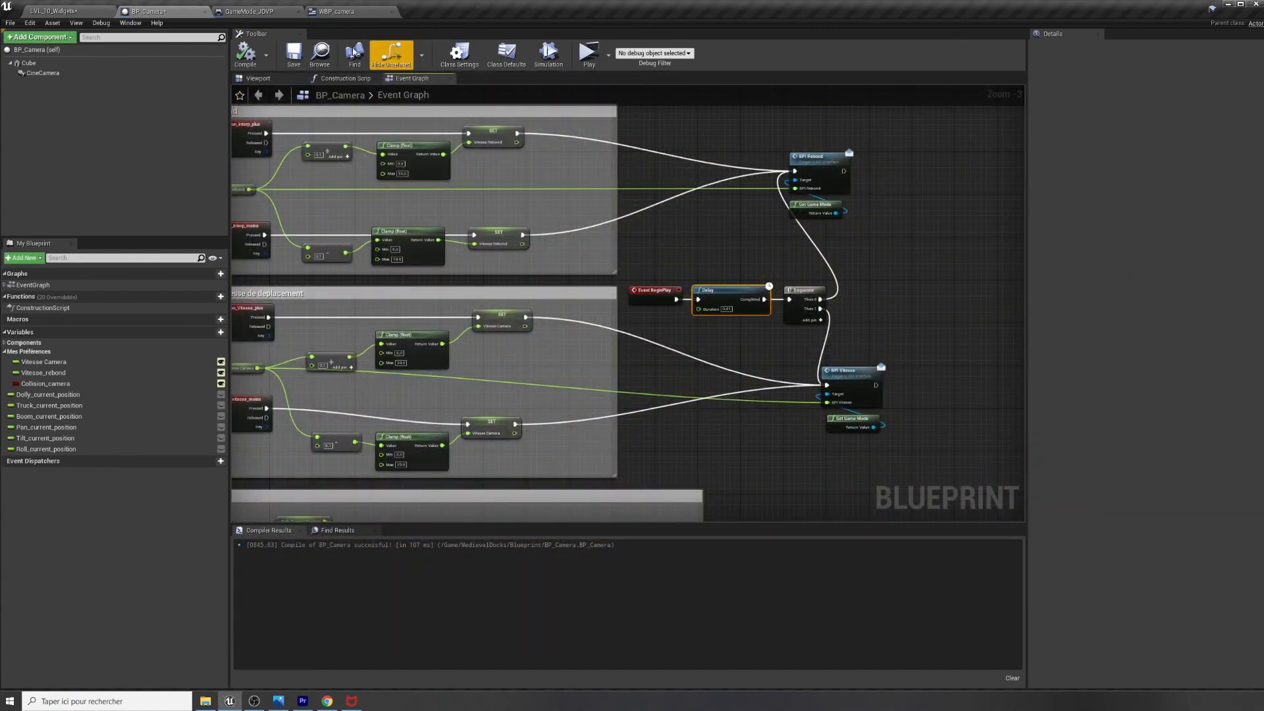
Review the Vitesse and Rebond text layout in WBP_camera's designer, then return to BP_Camera's event graph to examine the finished node network
{"action": "right_click_drag", "start_coordinate": [678, 374], "coordinate": [784, 369]}
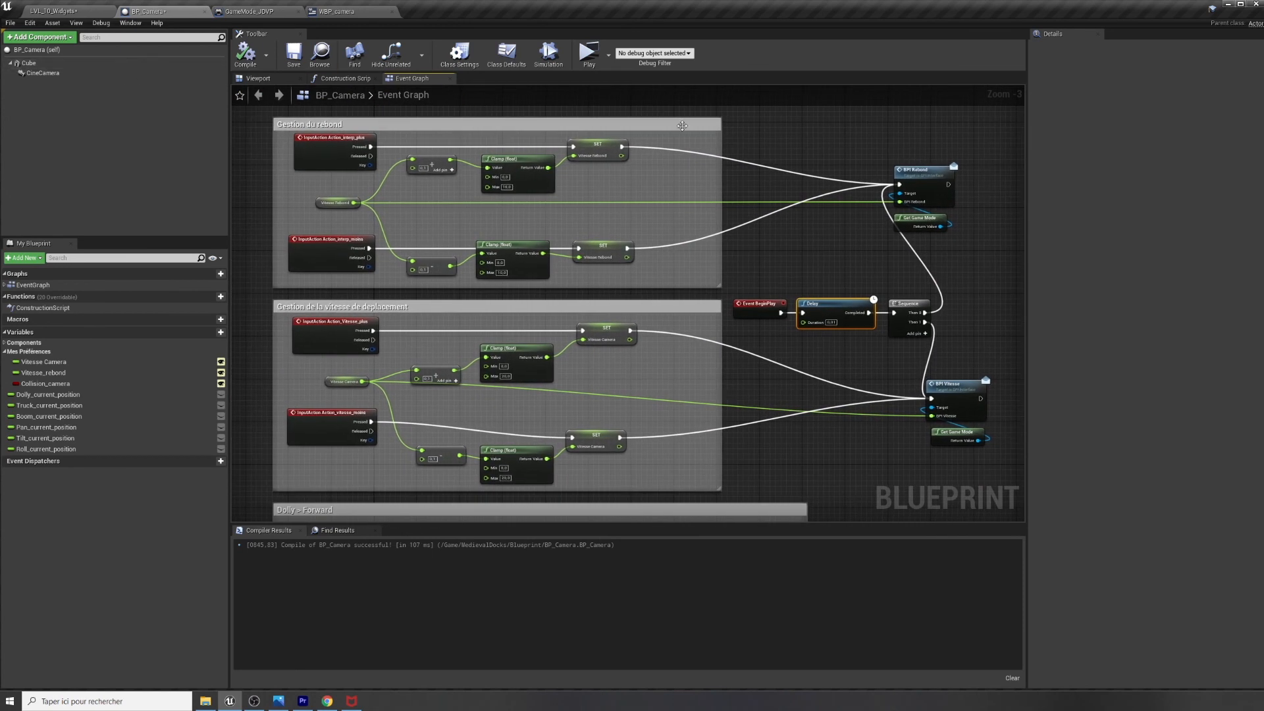
{"action": "left_click", "coordinate": [338, 11]}
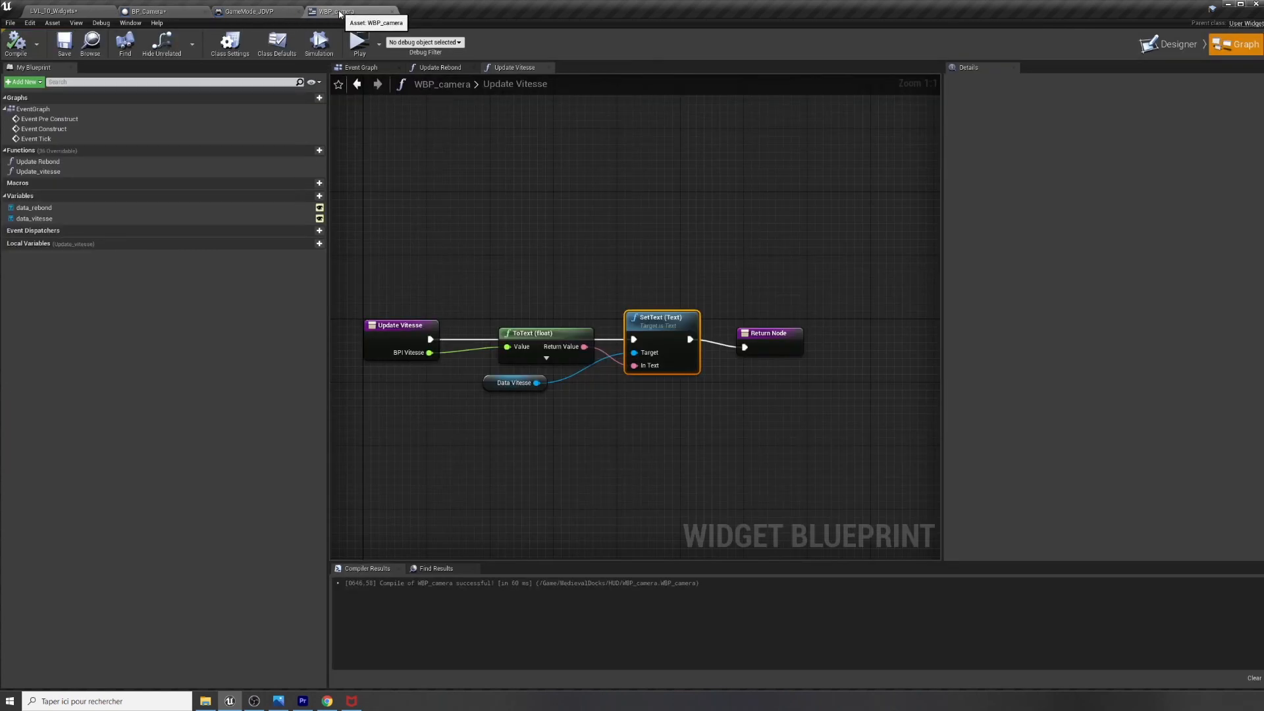
{"action": "left_click", "coordinate": [1170, 44]}
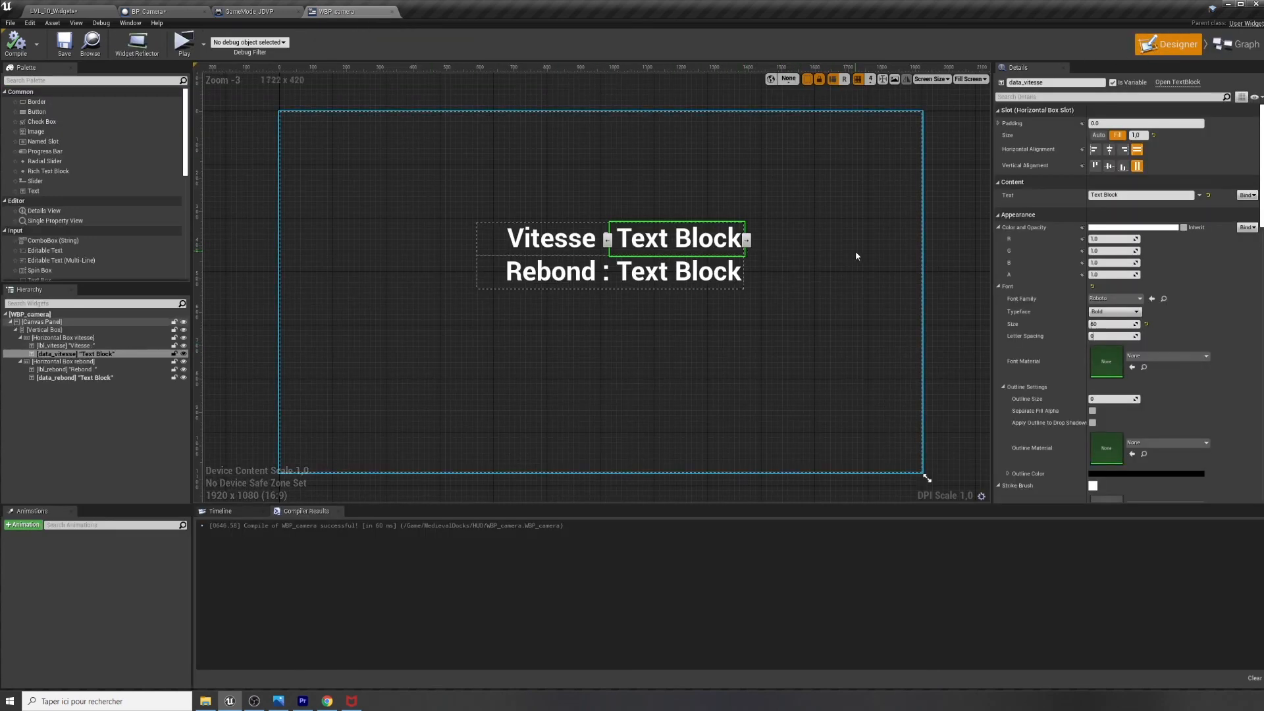
{"action": "right_click_drag", "start_coordinate": [676, 359], "coordinate": [605, 360]}
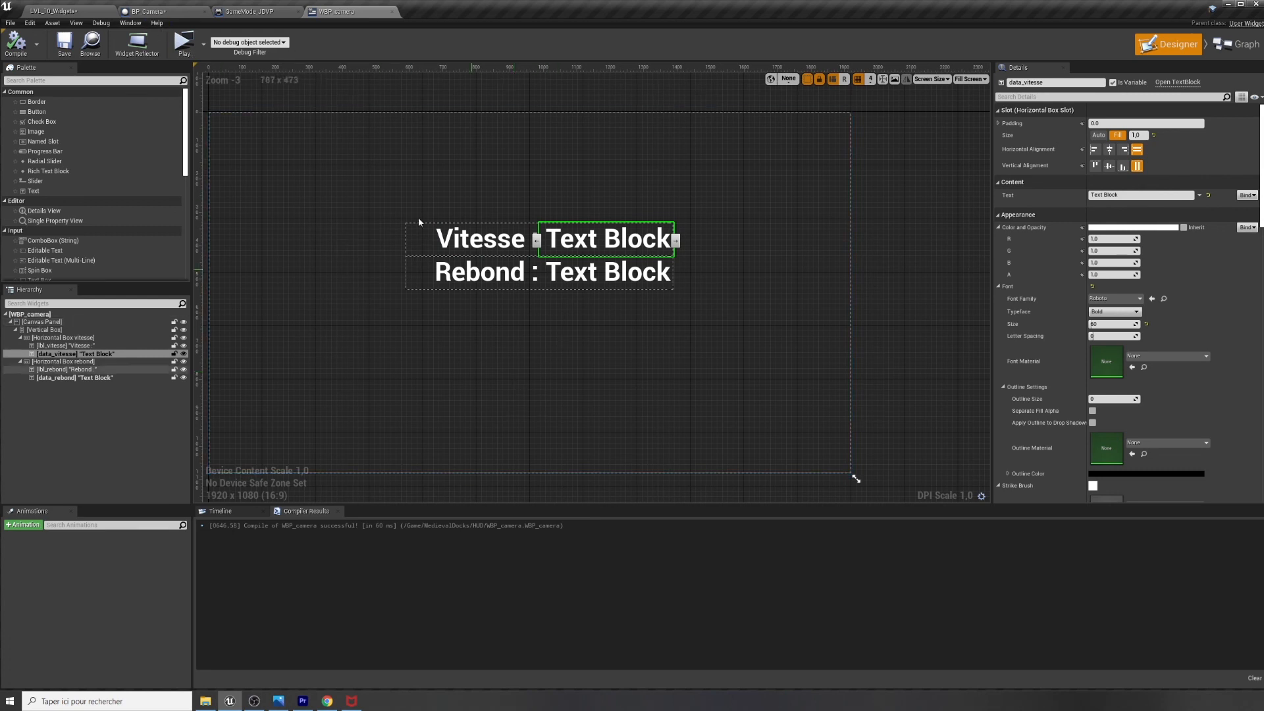
{"action": "left_click", "coordinate": [146, 11]}
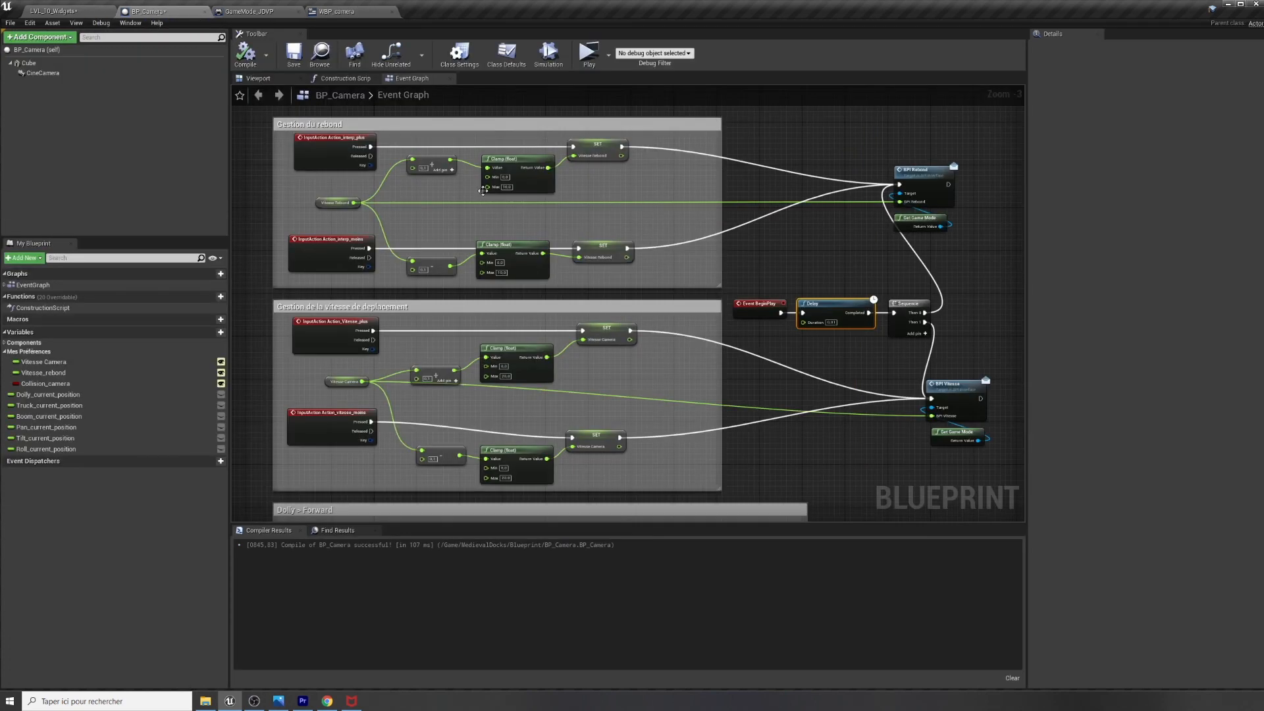
{"action": "left_click", "coordinate": [506, 187]}
{"action": "right_click_drag", "start_coordinate": [864, 354], "coordinate": [807, 345]}
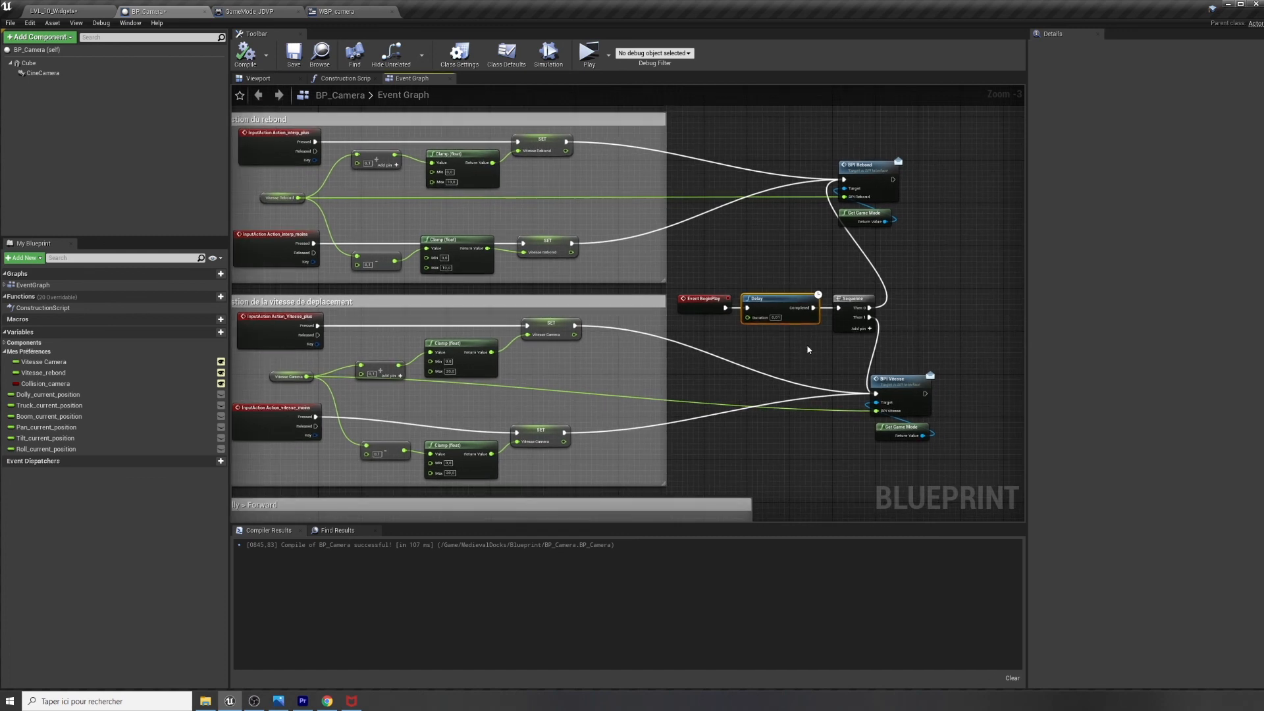